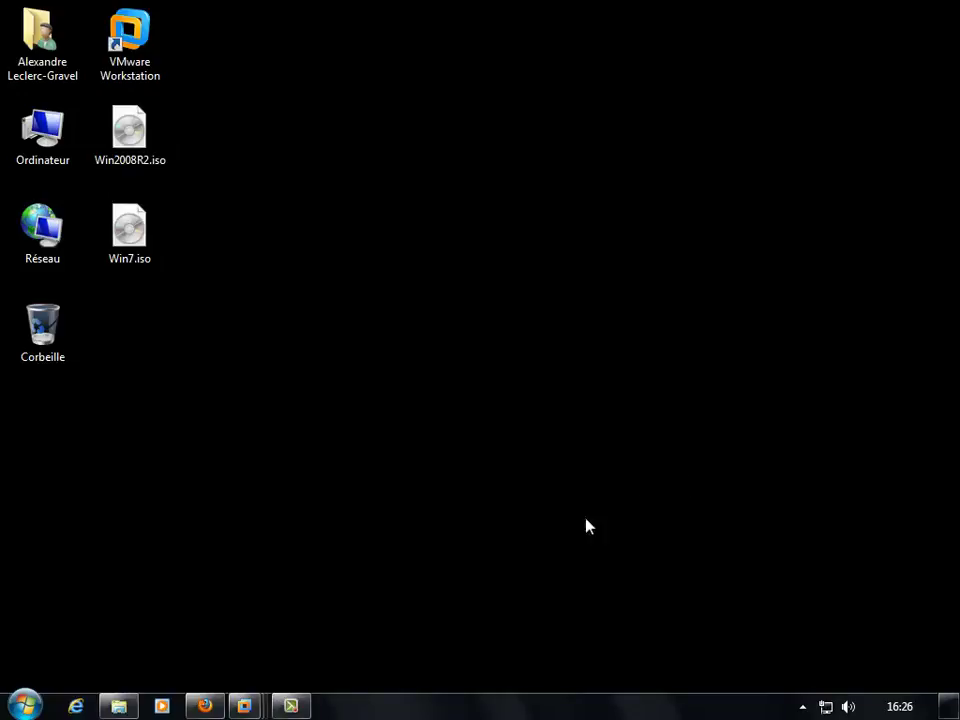
Close the Windows 7 x64 VM and show the server VM's Network Policy and Access Services summary.
{"action": "mouse_move", "coordinate": [244, 706]}
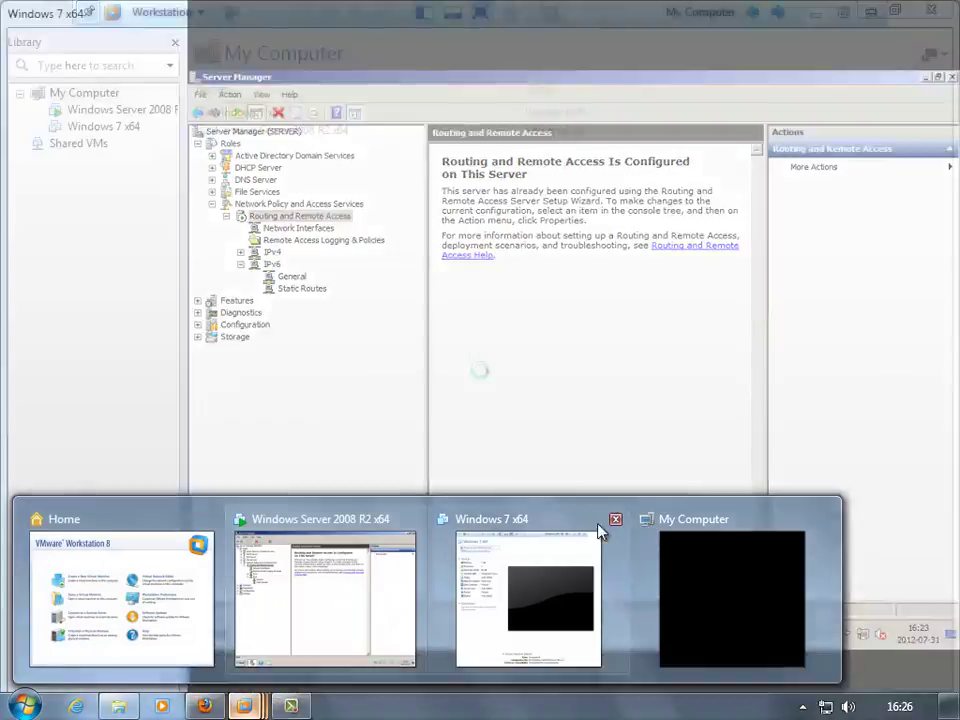
{"action": "left_click", "coordinate": [617, 518]}
{"action": "left_click", "coordinate": [281, 569]}
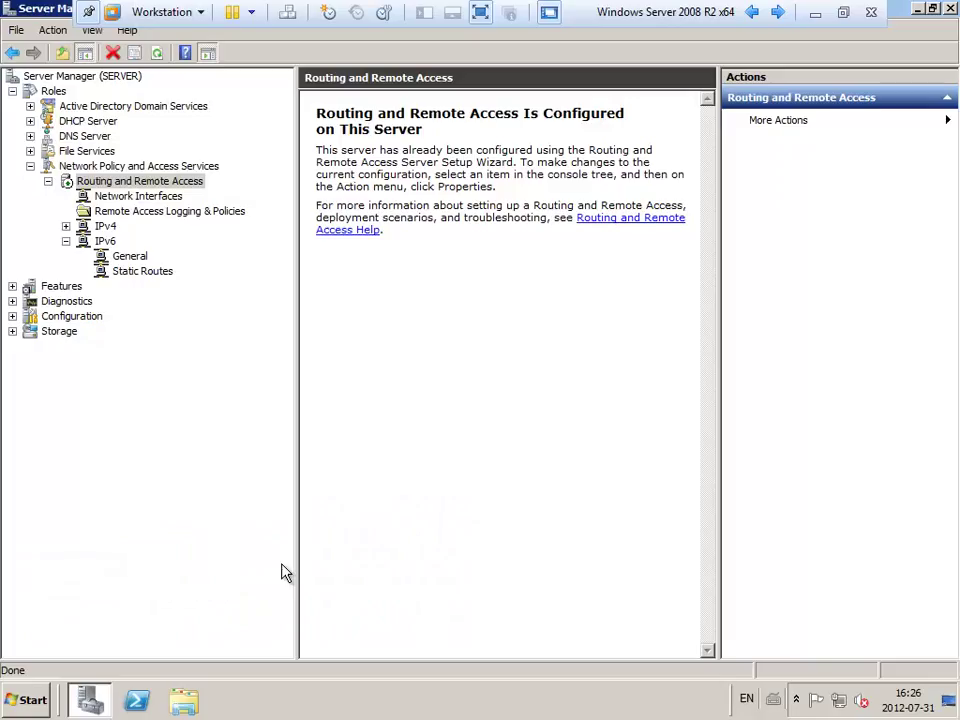
{"action": "left_click", "coordinate": [30, 166]}
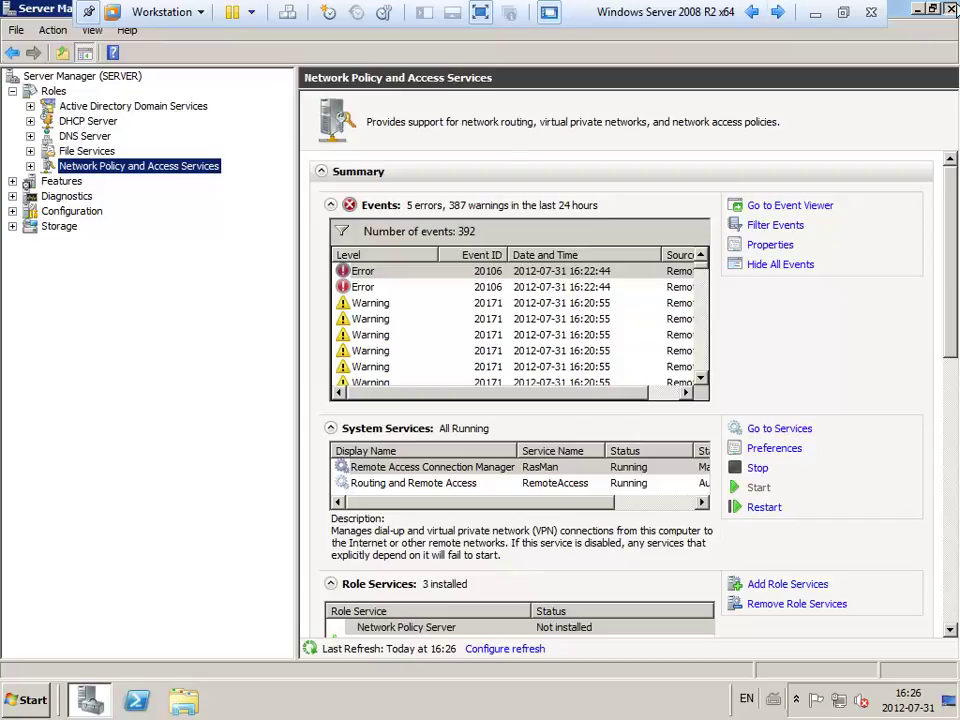
Close the Server Manager window in the Windows Server 2008 R2 guest.
{"action": "left_click", "coordinate": [951, 9]}
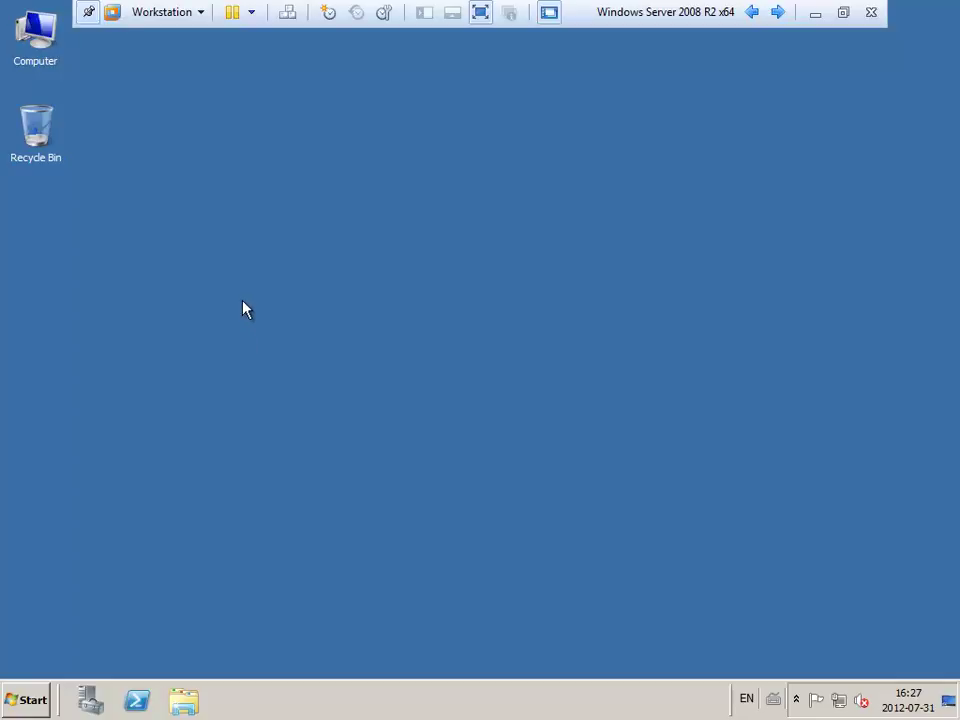
Leave full screen, return to the VMware Home page and start Create a New Virtual Machine.
{"action": "left_click", "coordinate": [813, 15]}
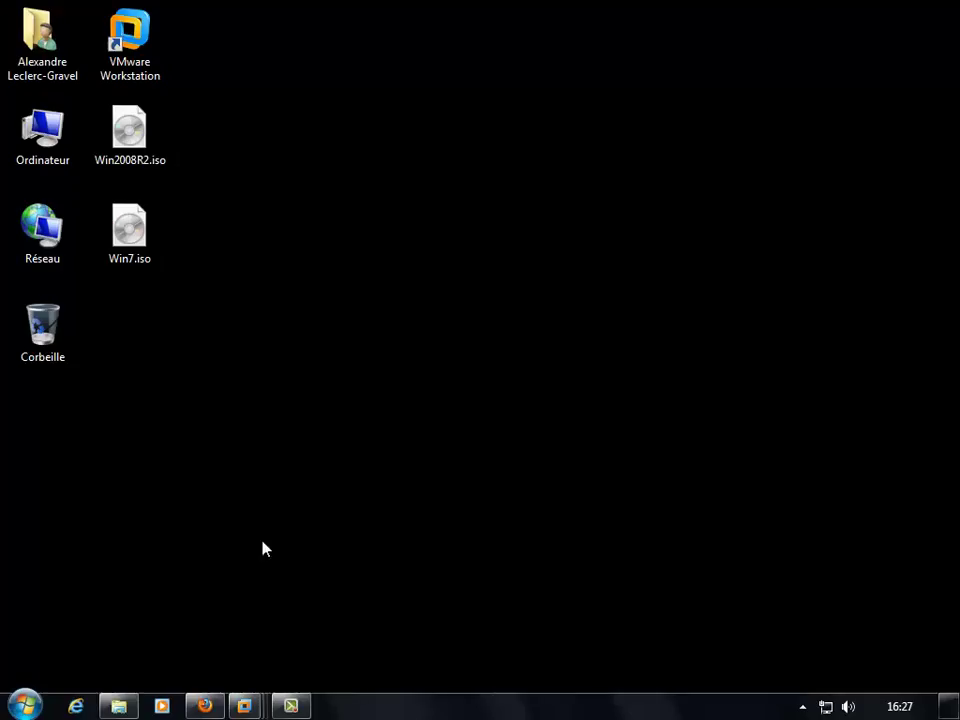
{"action": "mouse_move", "coordinate": [243, 705]}
{"action": "mouse_move", "coordinate": [282, 598]}
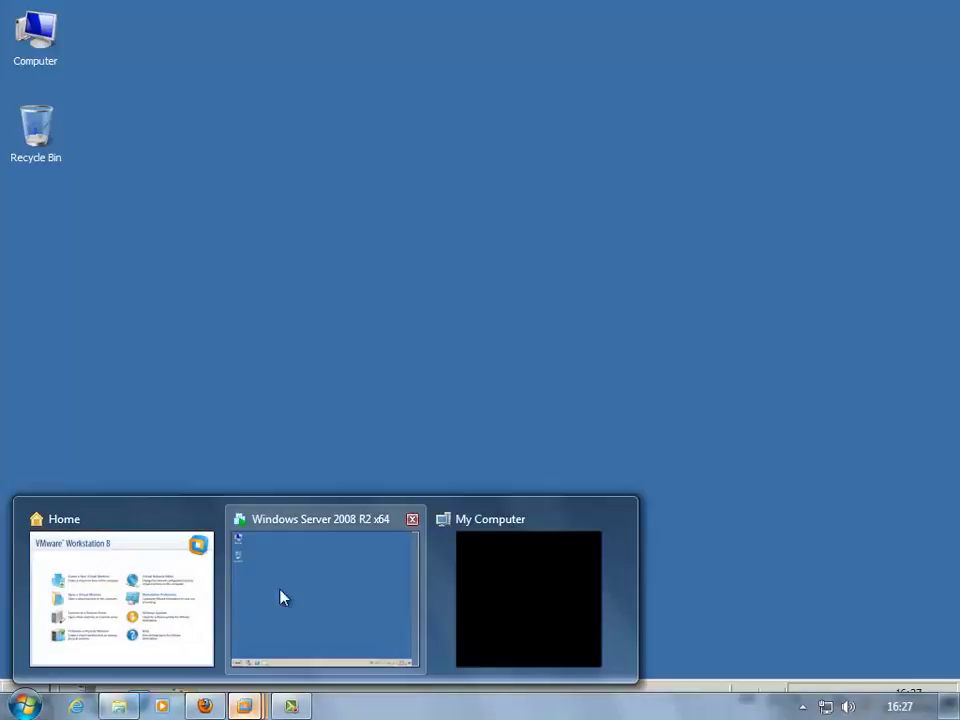
{"action": "left_click", "coordinate": [101, 583]}
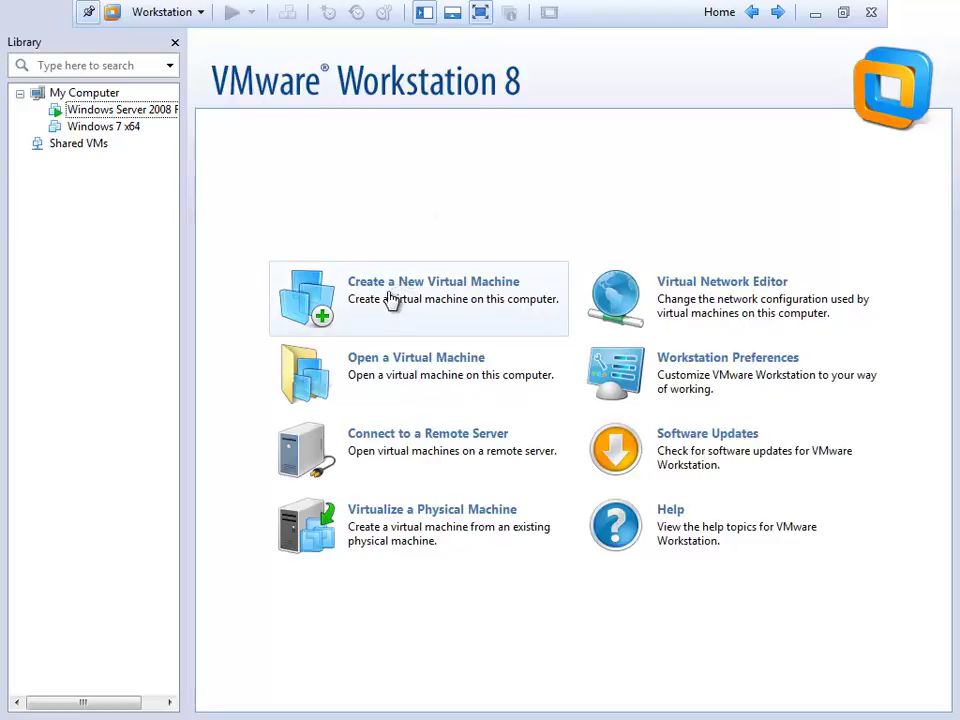
{"action": "left_click", "coordinate": [390, 299]}
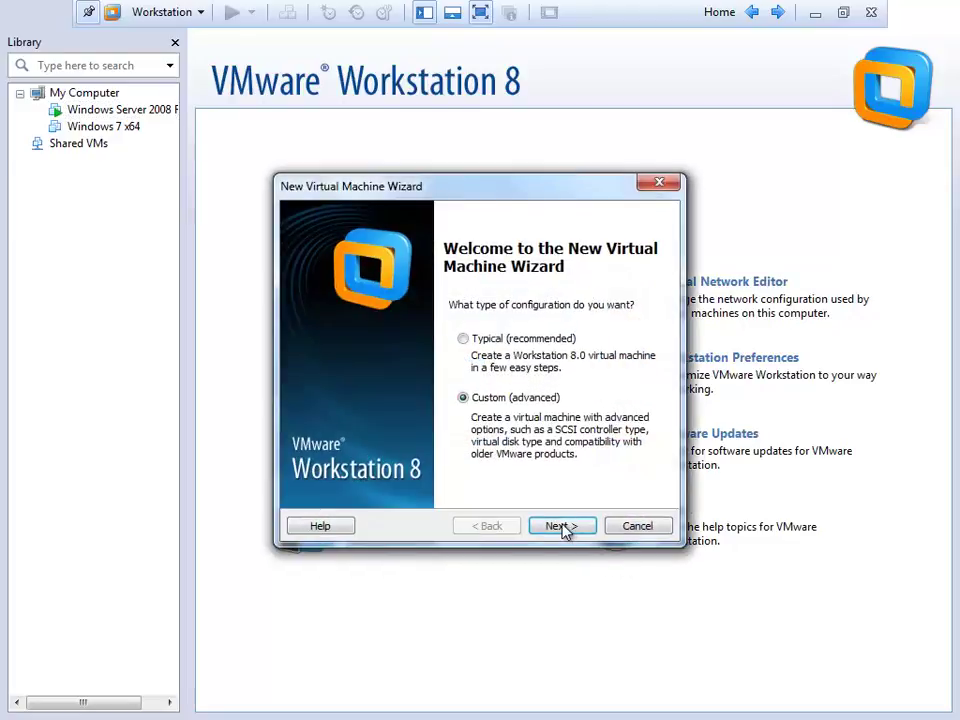
Start a Custom VM with OS installed later, Windows Server 2008 R2 x64, named DC-Secondaire.
{"action": "left_click", "coordinate": [565, 527]}
{"action": "left_click", "coordinate": [577, 525]}
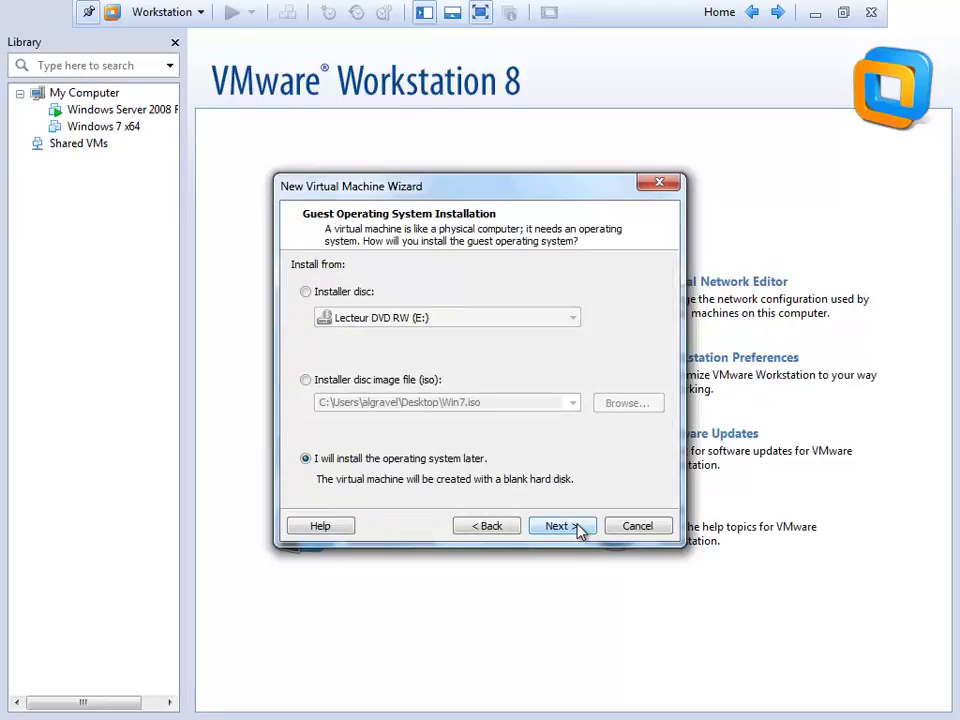
{"action": "left_click", "coordinate": [578, 527]}
{"action": "left_click", "coordinate": [416, 418]}
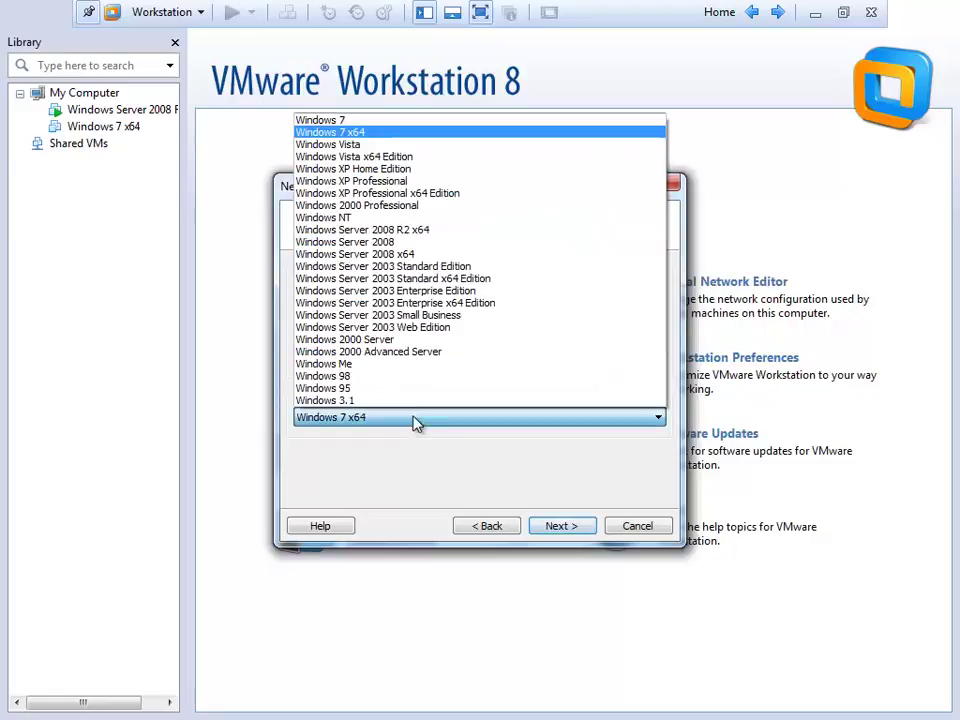
{"action": "left_click", "coordinate": [567, 525]}
{"action": "left_click", "coordinate": [568, 527]}
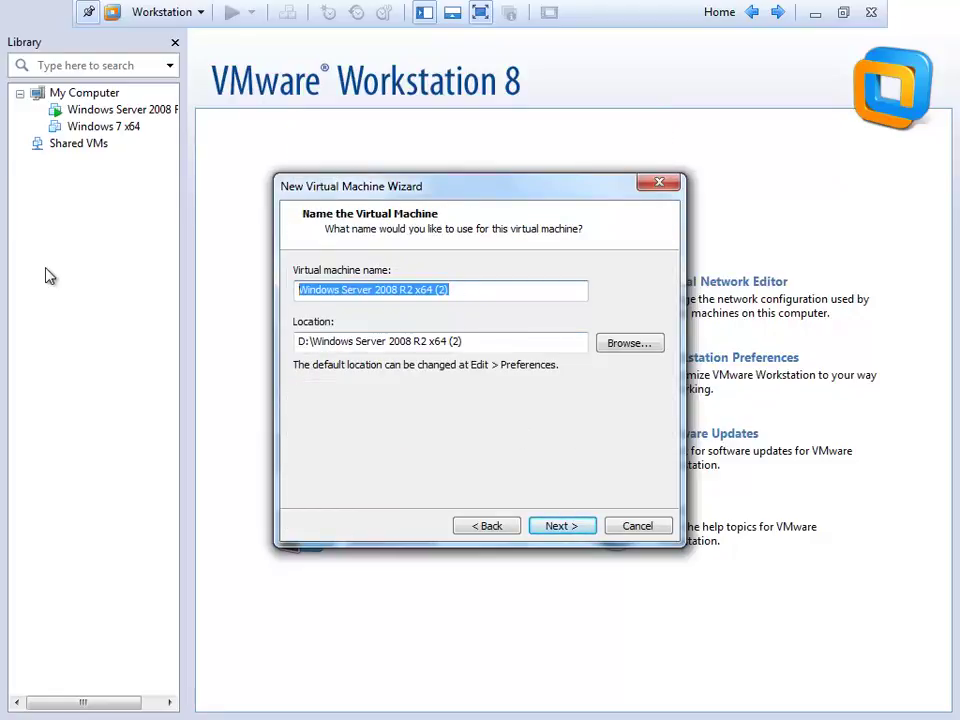
{"action": "type", "text": "DC-"}
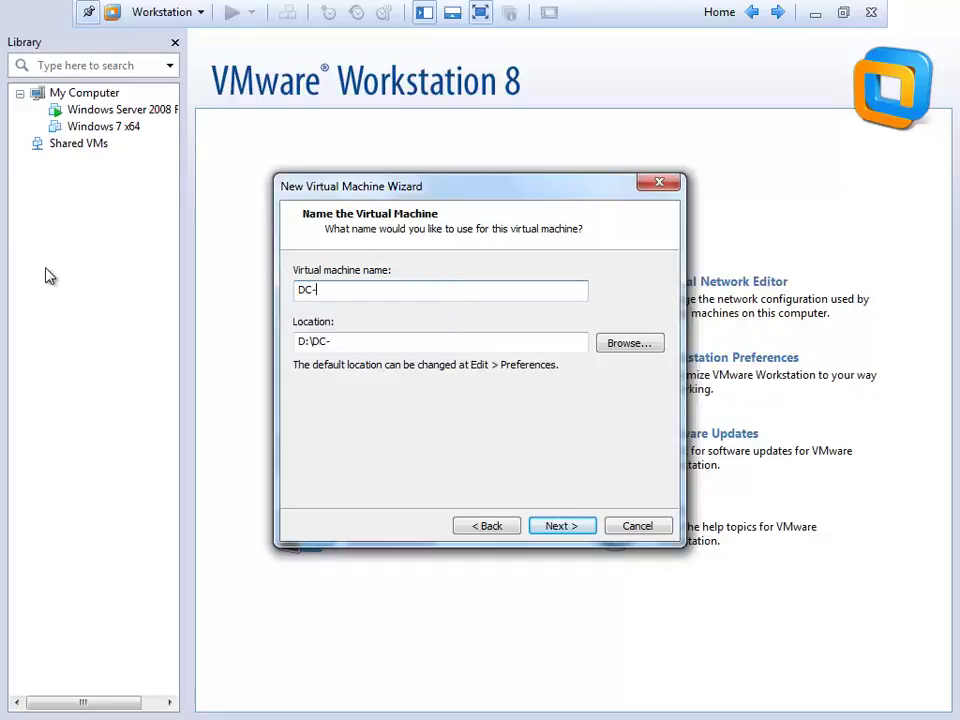
{"action": "type", "text": "Secondar"}
{"action": "key", "text": "Return"}
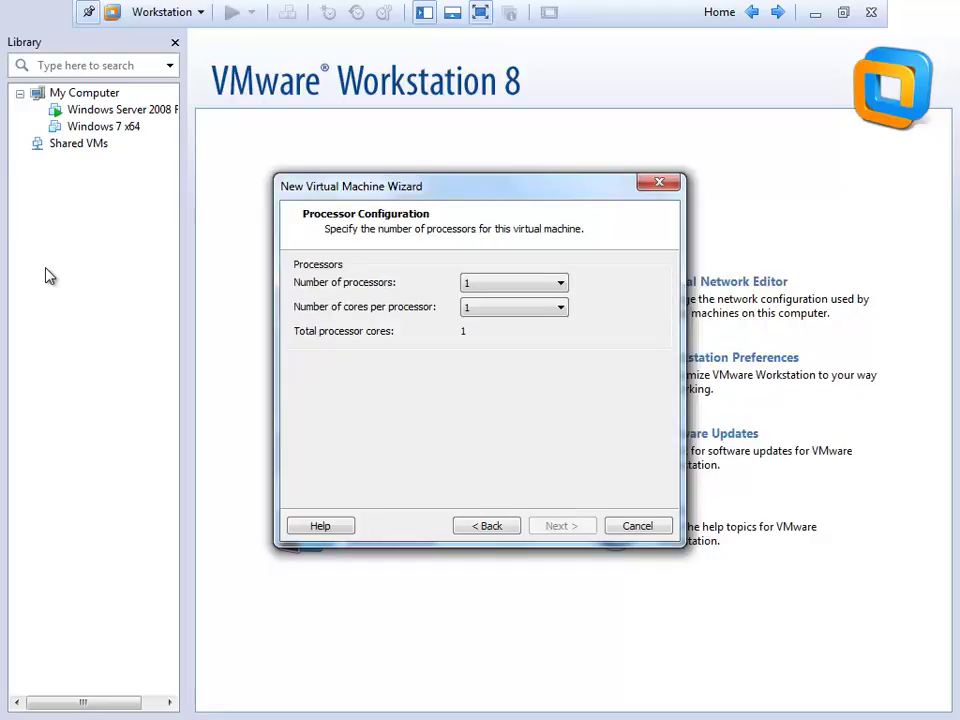
Give it 1 processor, 512 MB, host-only networking, LSI Logic SAS and a new 40 GB disk.
{"action": "key", "text": "Return"}
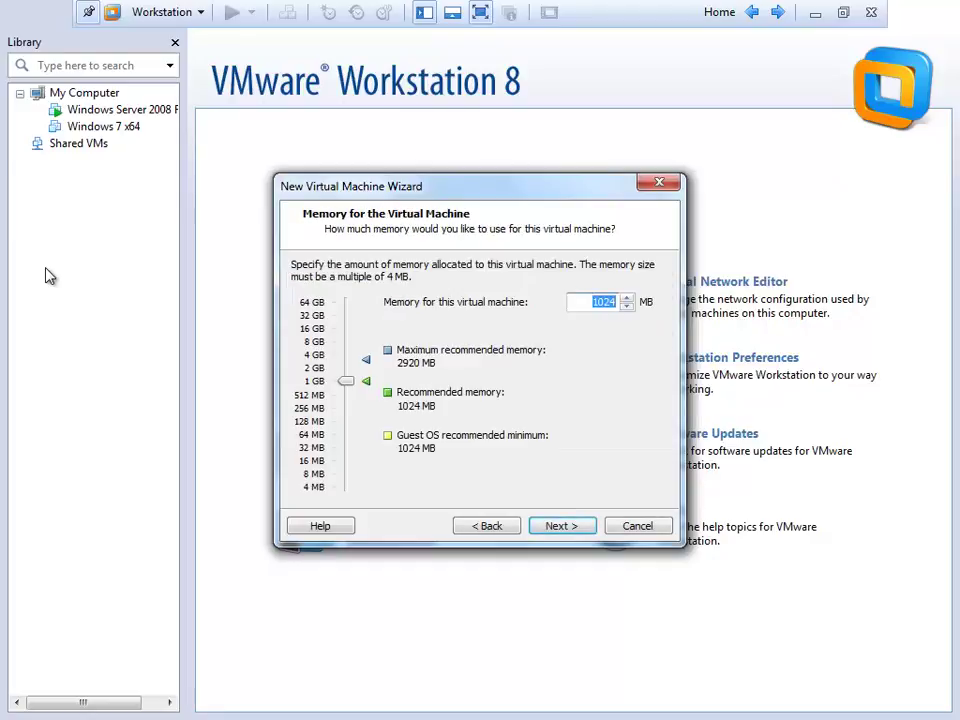
{"action": "key", "text": "Return"}
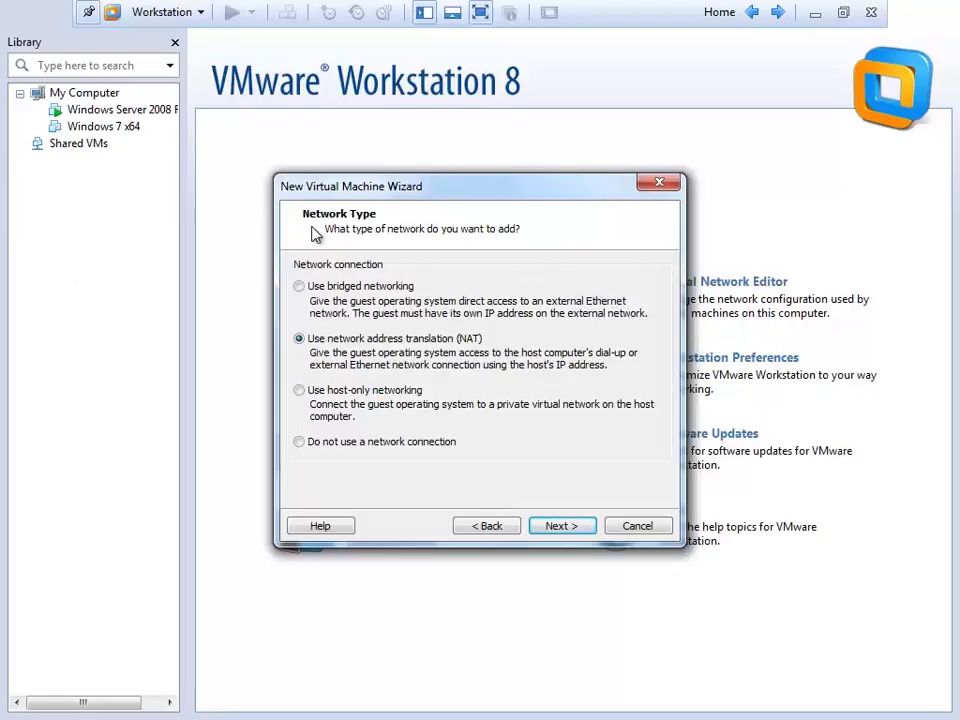
{"action": "left_click", "coordinate": [298, 390]}
{"action": "left_click", "coordinate": [562, 525]}
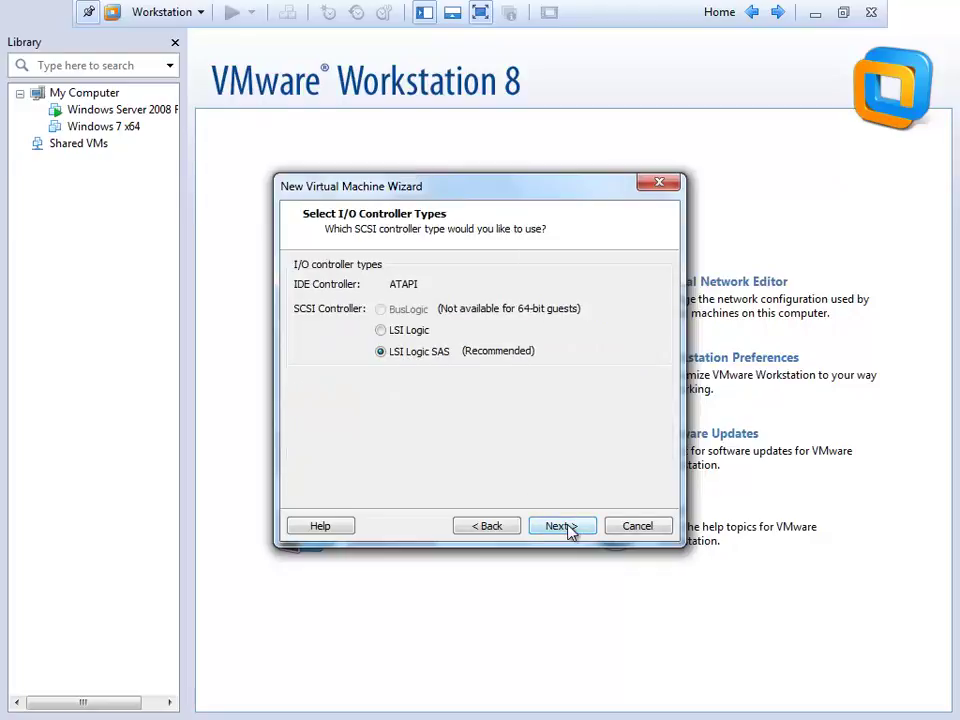
{"action": "left_click", "coordinate": [562, 525]}
{"action": "left_click", "coordinate": [566, 528]}
{"action": "left_click", "coordinate": [566, 528]}
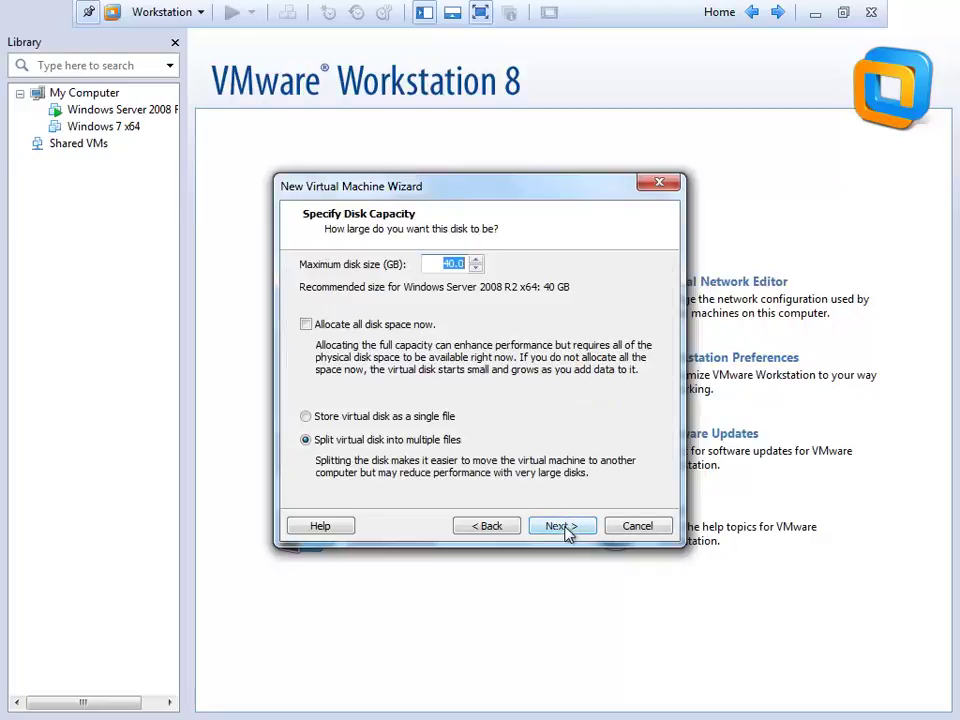
{"action": "left_click", "coordinate": [562, 527]}
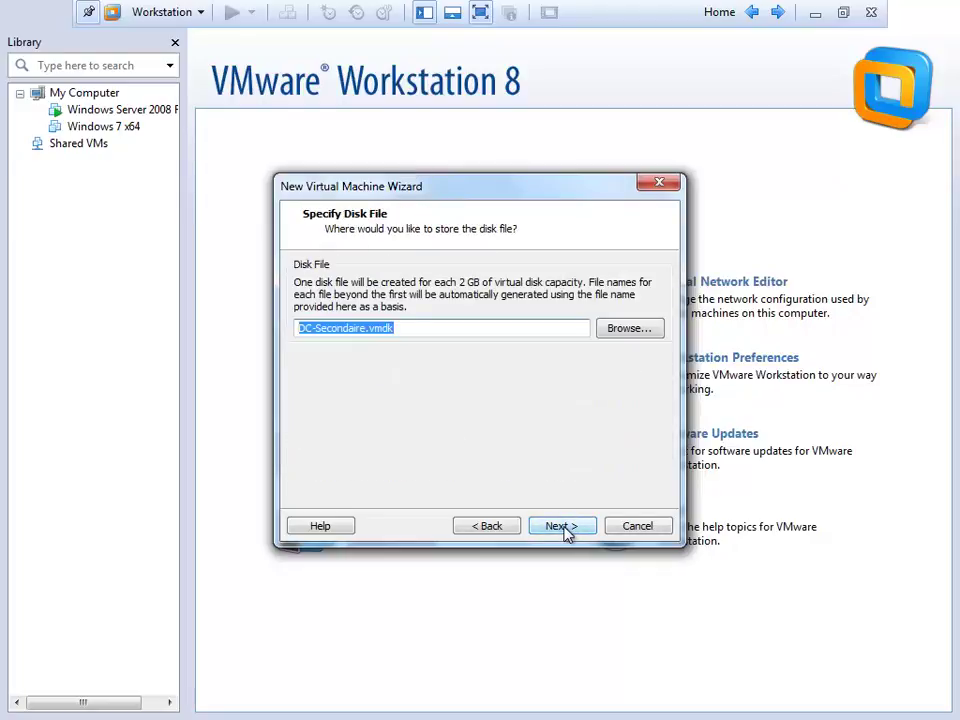
{"action": "left_click", "coordinate": [566, 530]}
{"action": "left_click", "coordinate": [558, 533]}
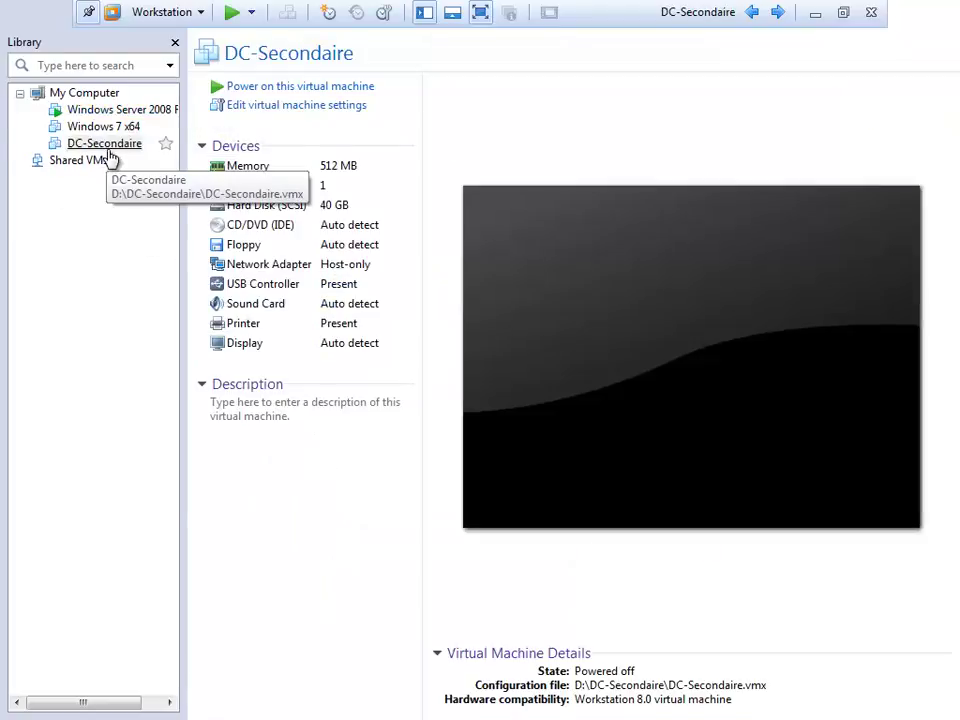
Set DC-Secondaire's CD/DVD (IDE) drive to use the ISO image Desktop\Win2008R2.iso and save.
{"action": "right_click", "coordinate": [112, 150]}
{"action": "left_click", "coordinate": [184, 493]}
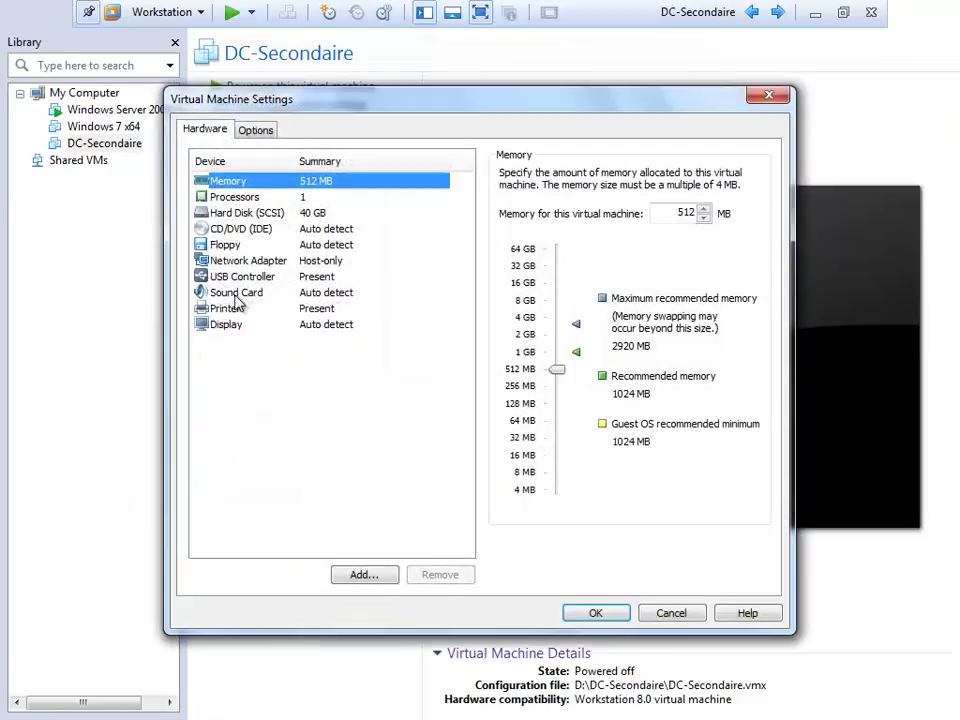
{"action": "left_click", "coordinate": [216, 230]}
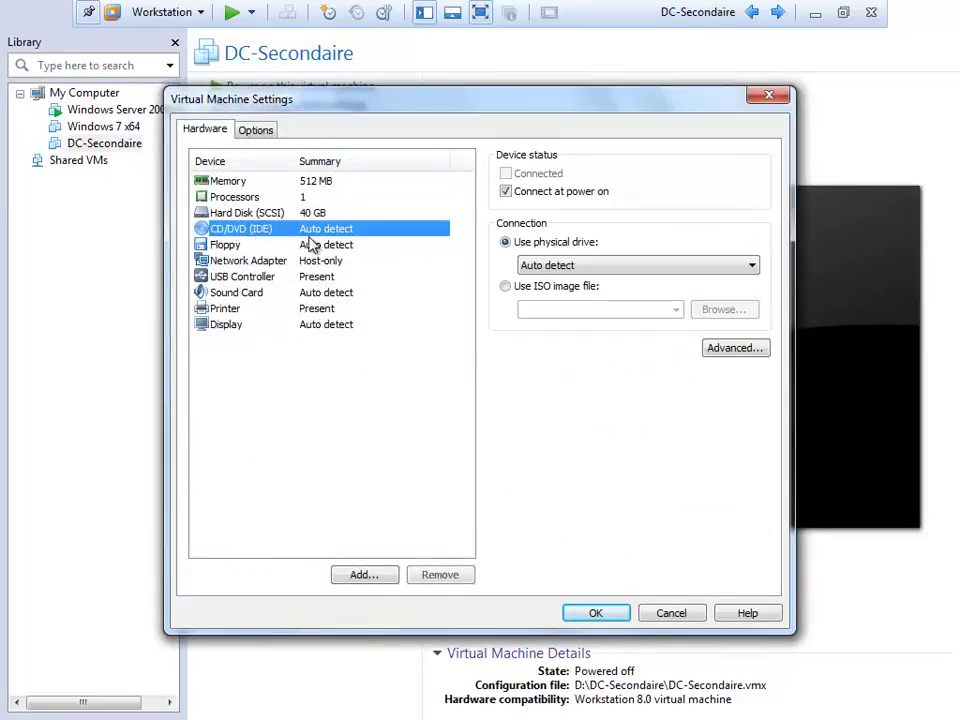
{"action": "left_click", "coordinate": [587, 288]}
{"action": "left_click", "coordinate": [724, 309]}
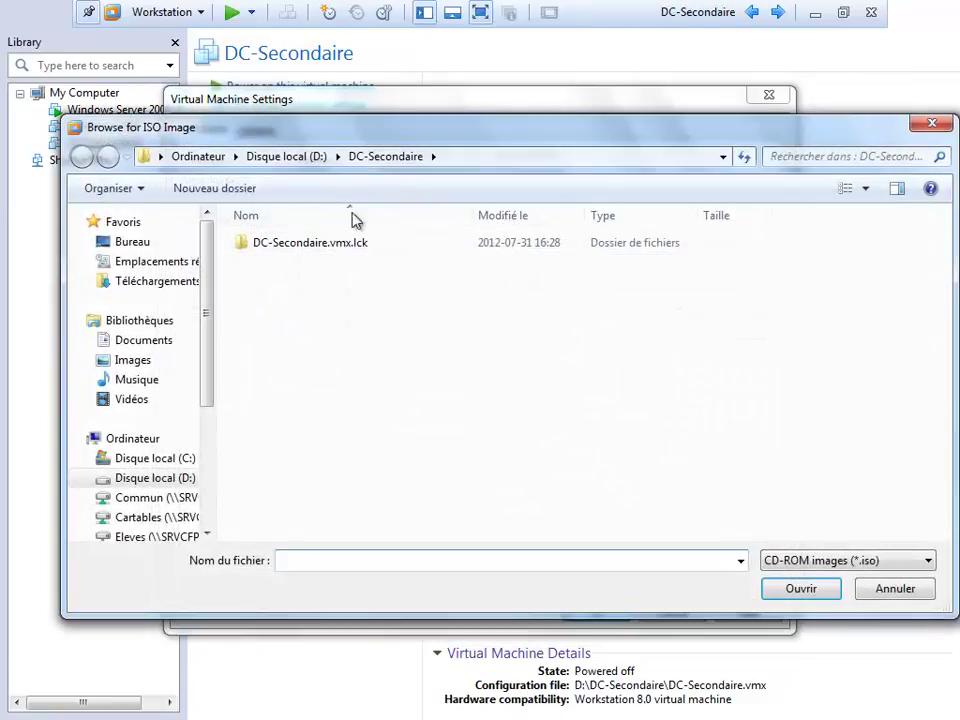
{"action": "left_click", "coordinate": [133, 242]}
{"action": "left_click", "coordinate": [783, 302]}
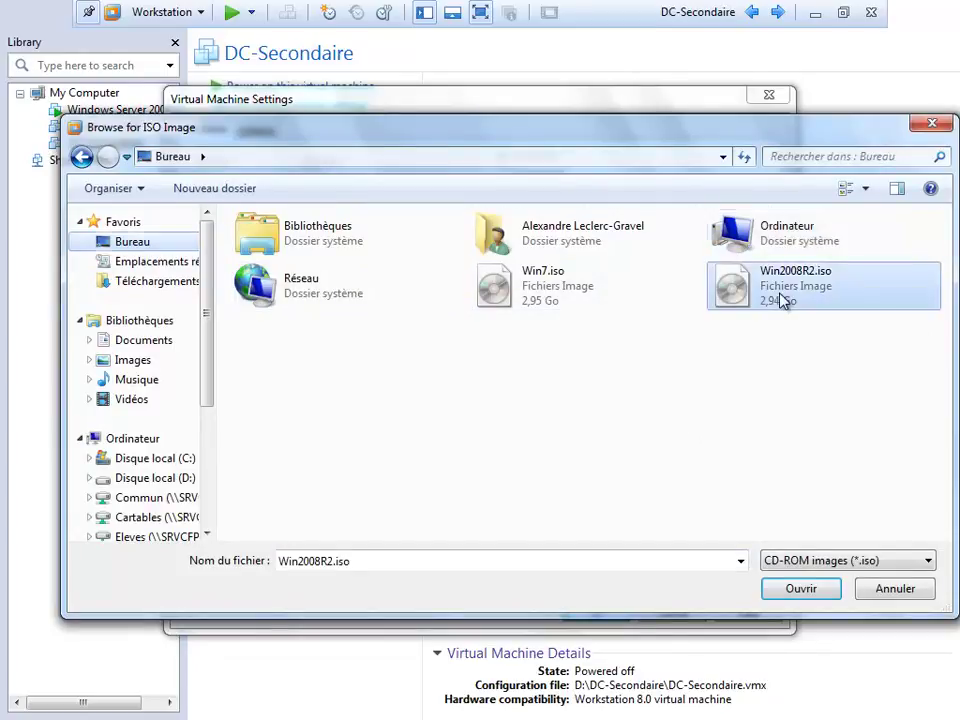
{"action": "double_click", "coordinate": [783, 302]}
{"action": "left_click", "coordinate": [610, 617]}
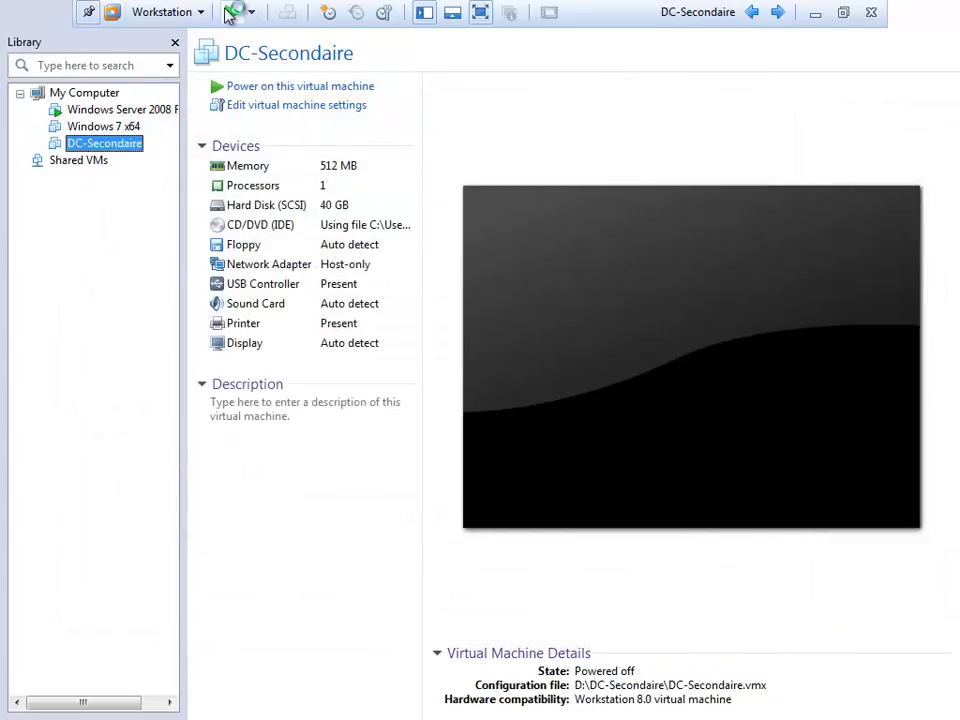
Power on DC-Secondaire and give the VM input once the Install Windows screen appears.
{"action": "left_click", "coordinate": [231, 12]}
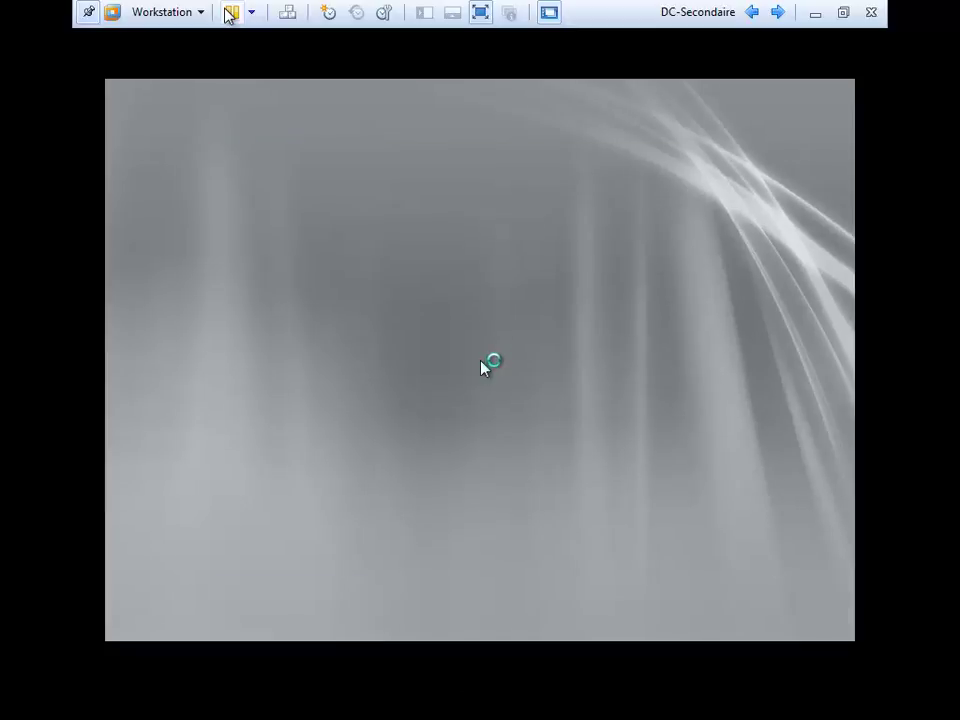
{"action": "left_click", "coordinate": [531, 315]}
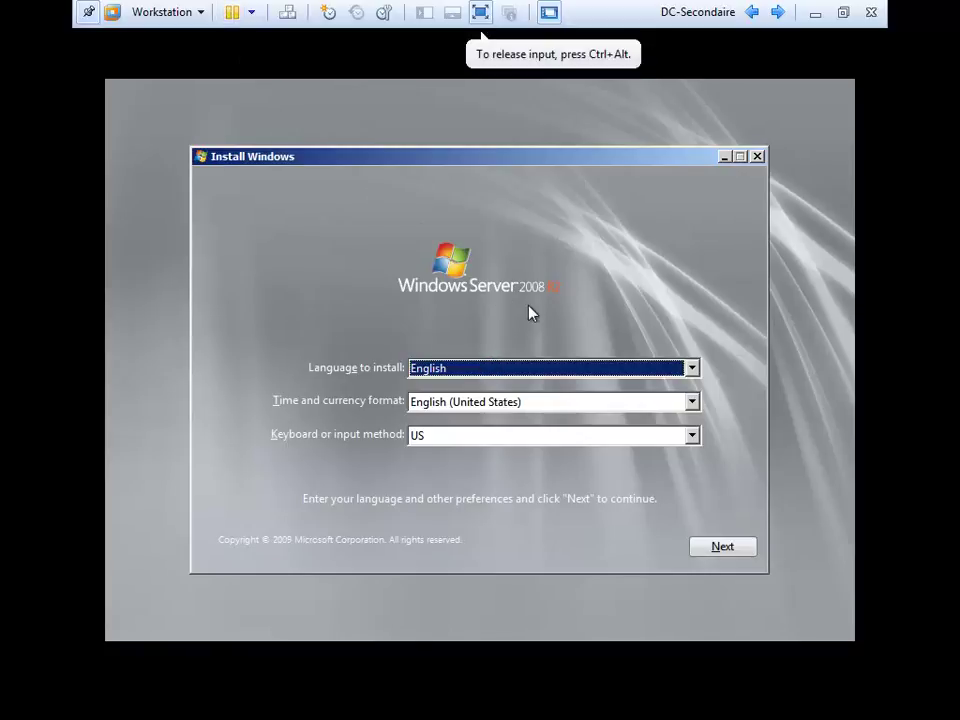
Set the installer's time format to French (Canada) and keyboard to Canadian French.
{"action": "left_click", "coordinate": [515, 404]}
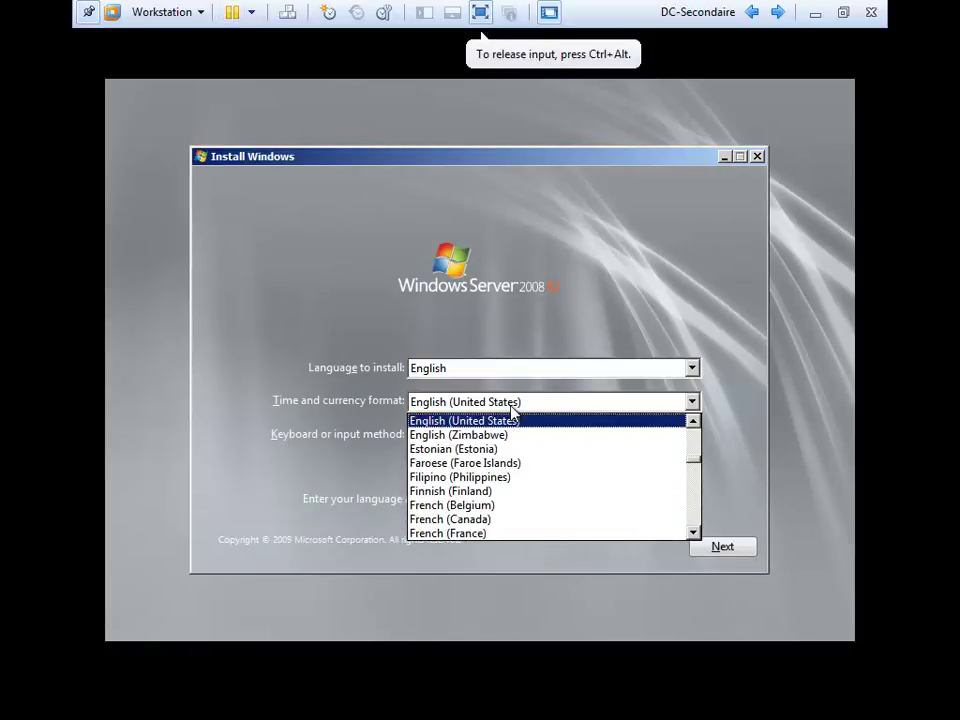
{"action": "left_click", "coordinate": [489, 519]}
{"action": "left_click", "coordinate": [467, 436]}
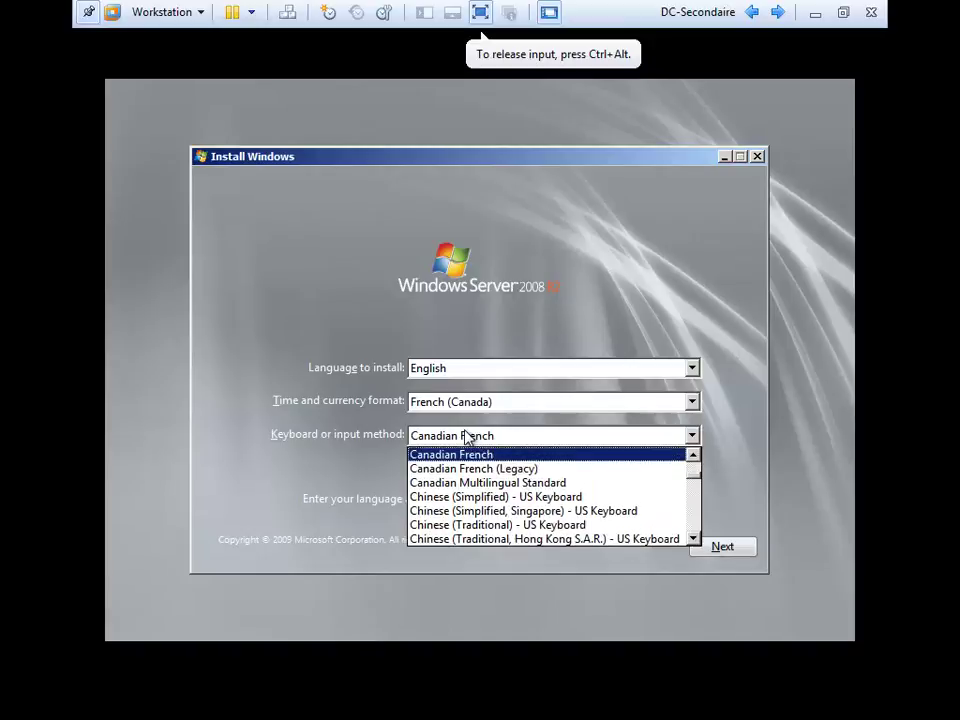
{"action": "left_click", "coordinate": [326, 435]}
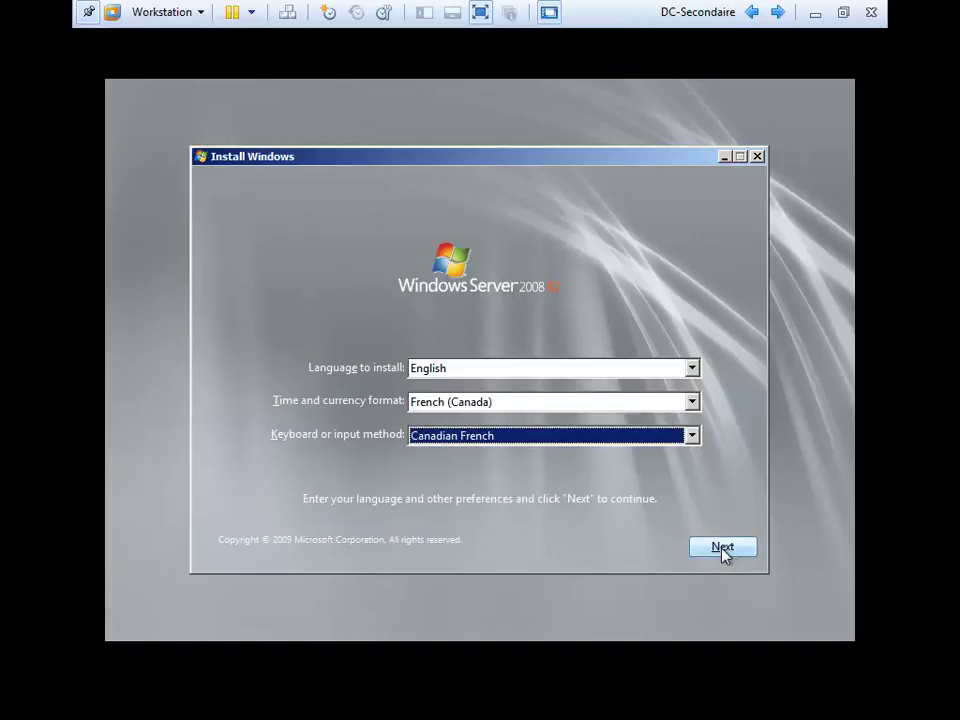
{"action": "left_click", "coordinate": [722, 548]}
Start the install, choose Windows Server 2008 R2 Standard (Full Installation) and accept the license.
{"action": "left_click", "coordinate": [484, 372]}
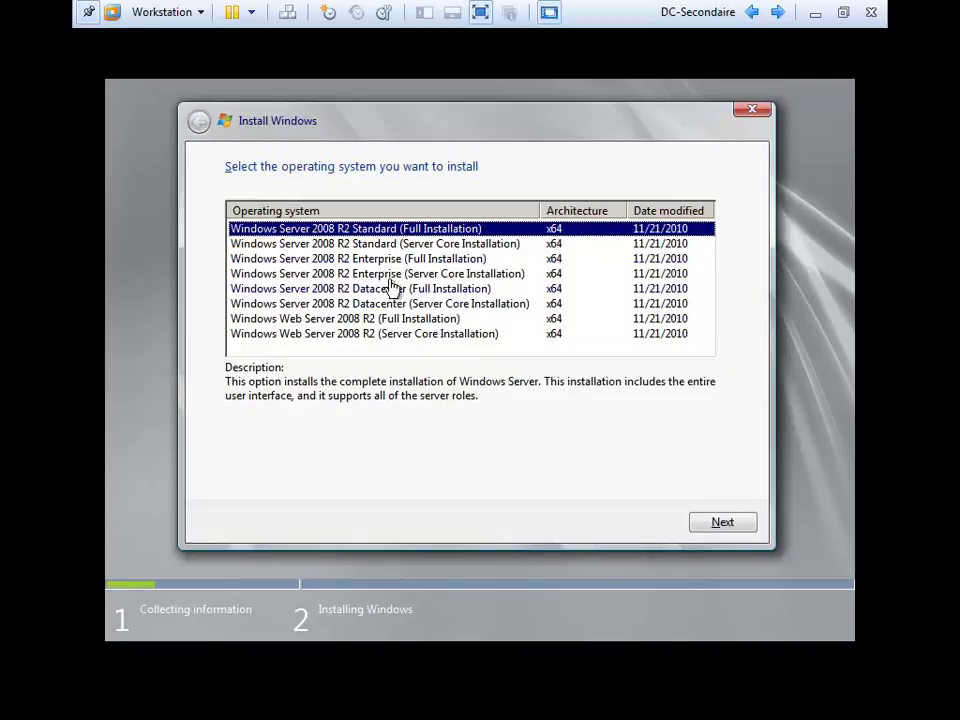
{"action": "left_click", "coordinate": [724, 524]}
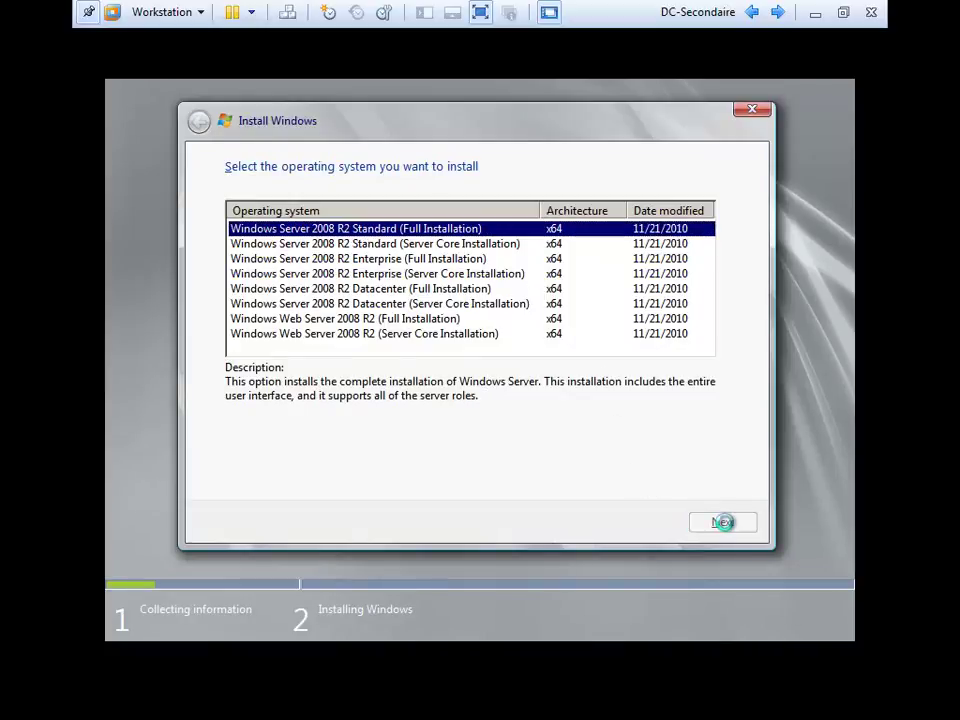
{"action": "left_click", "coordinate": [290, 479]}
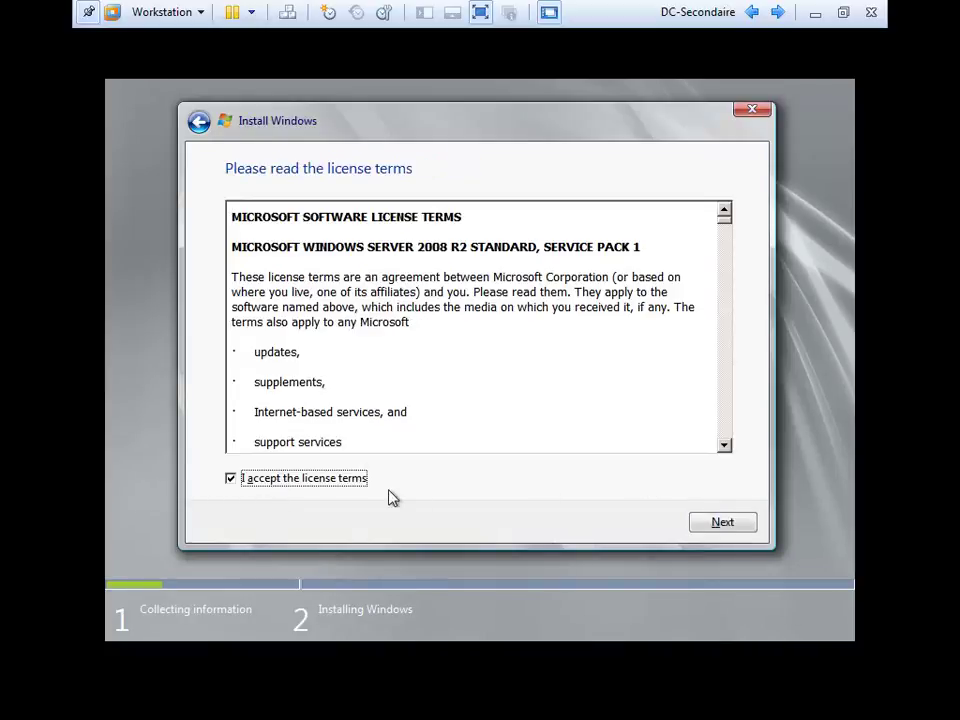
Choose a Custom (advanced) install onto Disk 0's unallocated space.
{"action": "left_click", "coordinate": [694, 521]}
{"action": "left_click", "coordinate": [384, 358]}
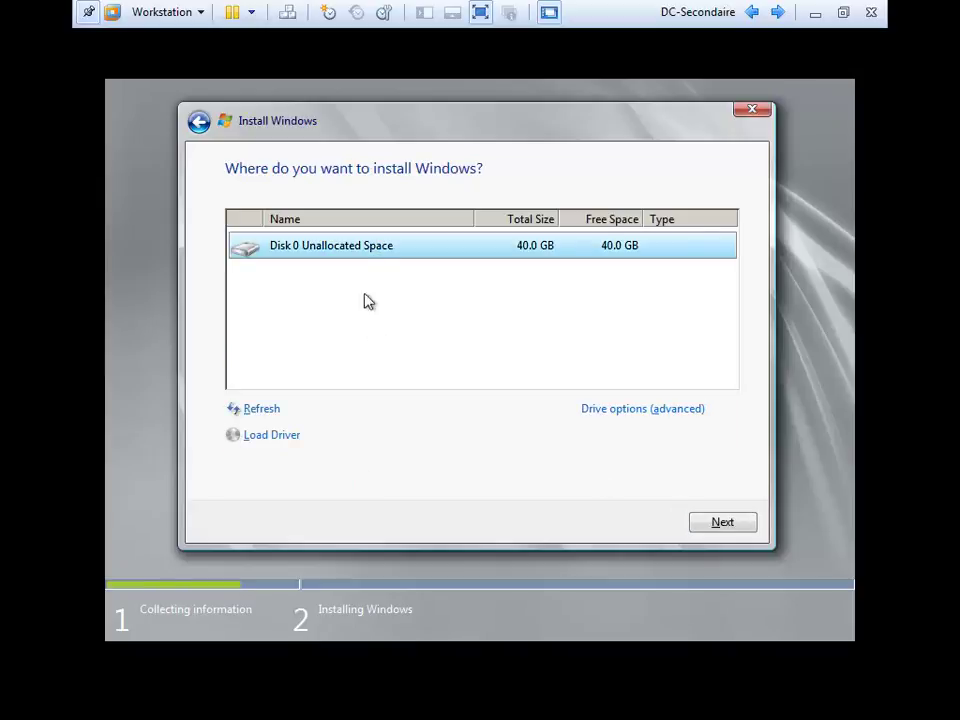
{"action": "left_click", "coordinate": [722, 519]}
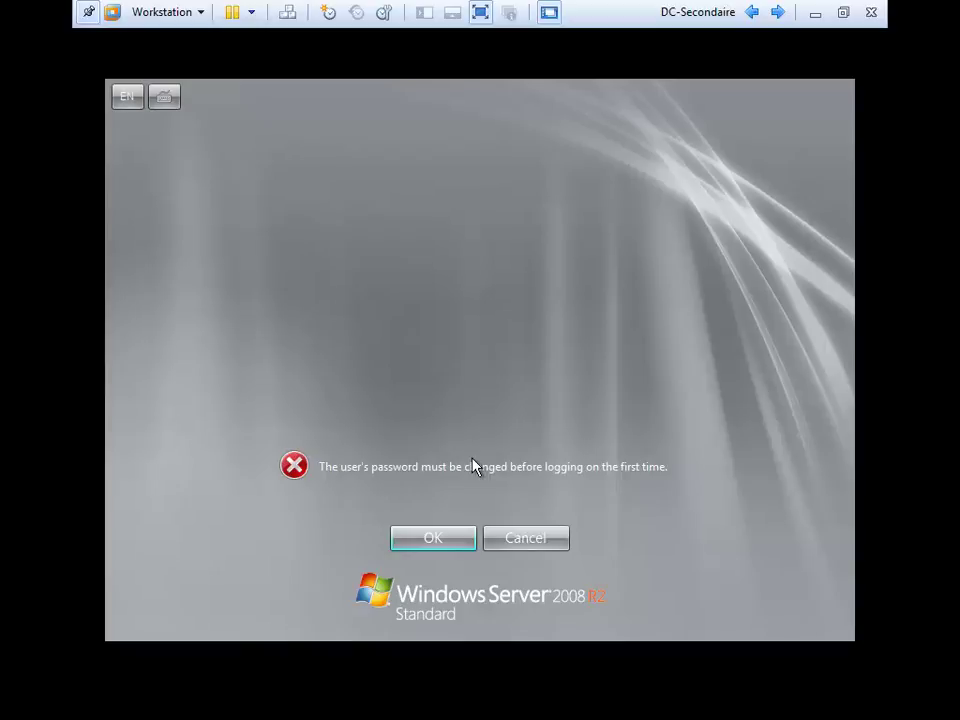
Enter and confirm a new Administrator password, then log on to the desktop.
{"action": "left_click", "coordinate": [433, 547]}
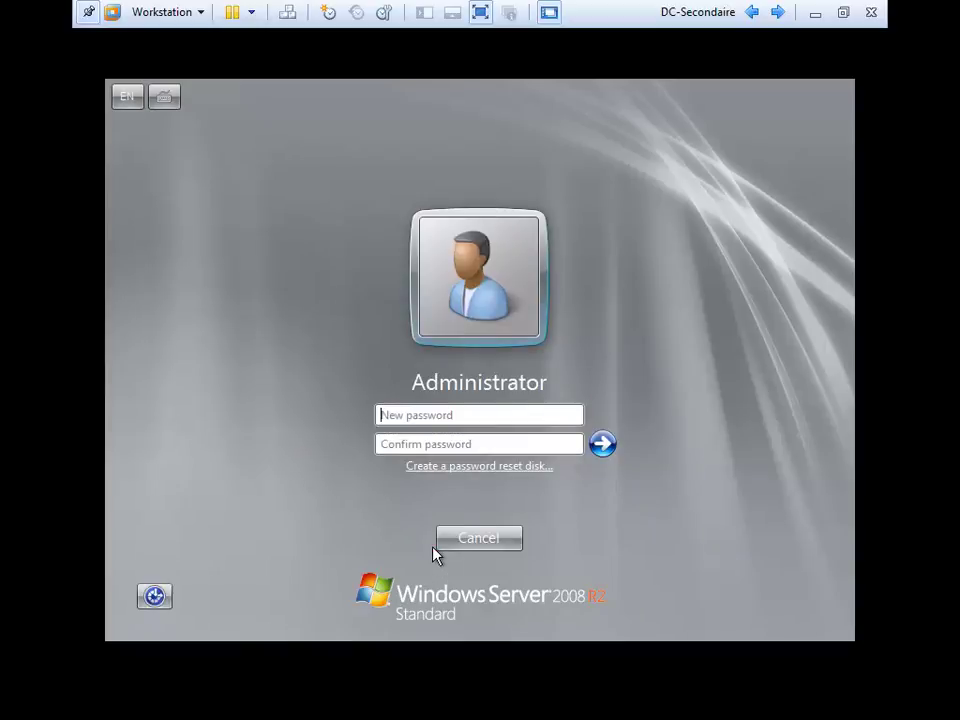
{"action": "type", "text": "•••••••••••"}
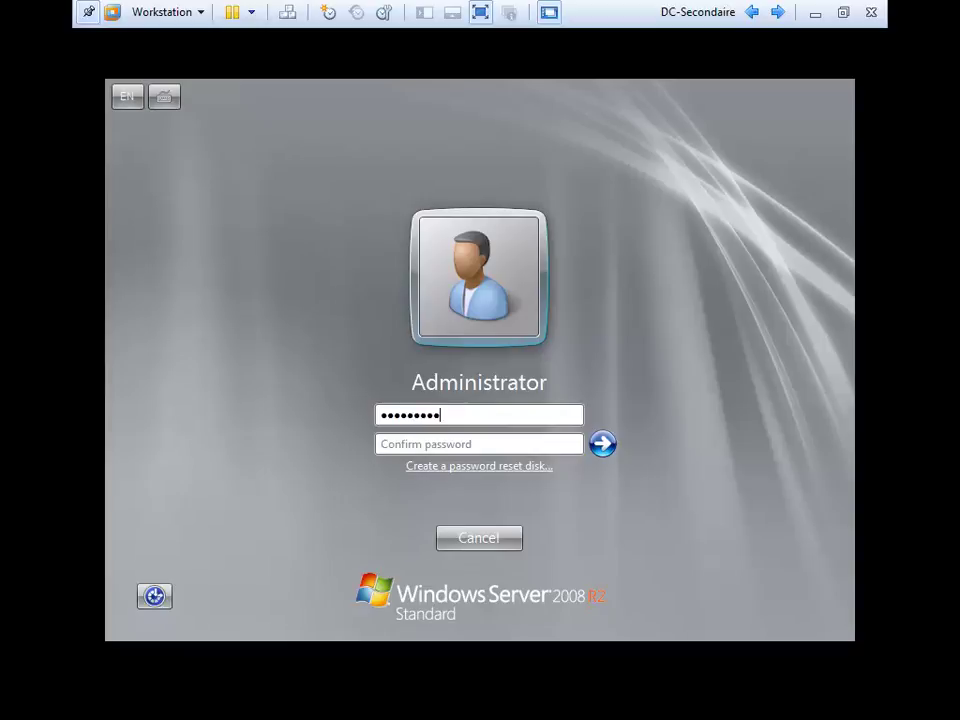
{"action": "key", "text": "Tab"}
{"action": "type", "text": "•••••••••••"}
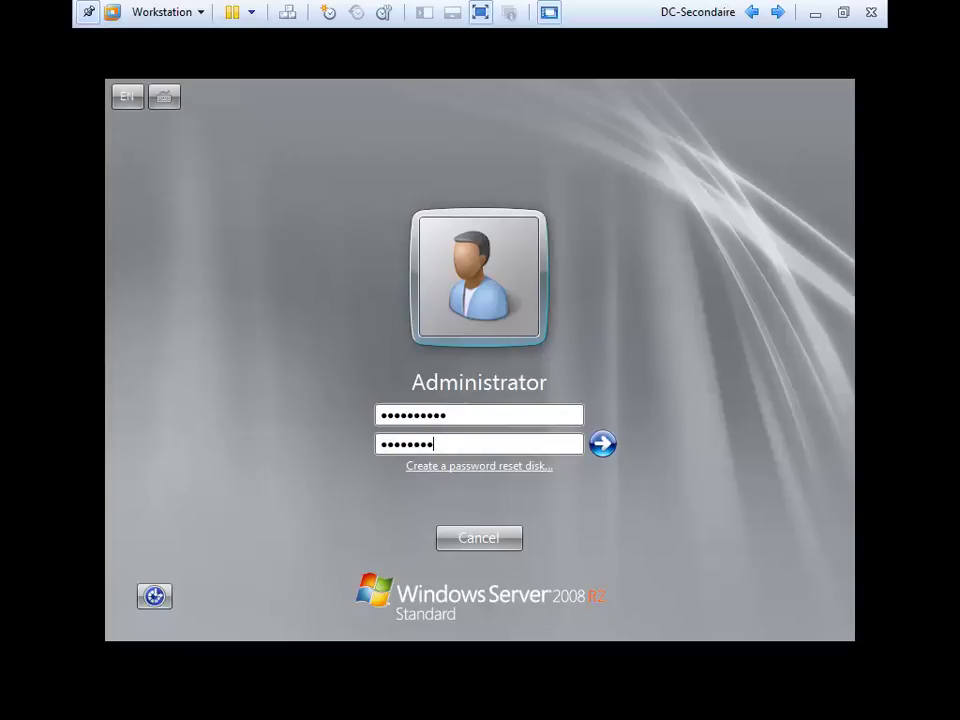
{"action": "key", "text": "Return"}
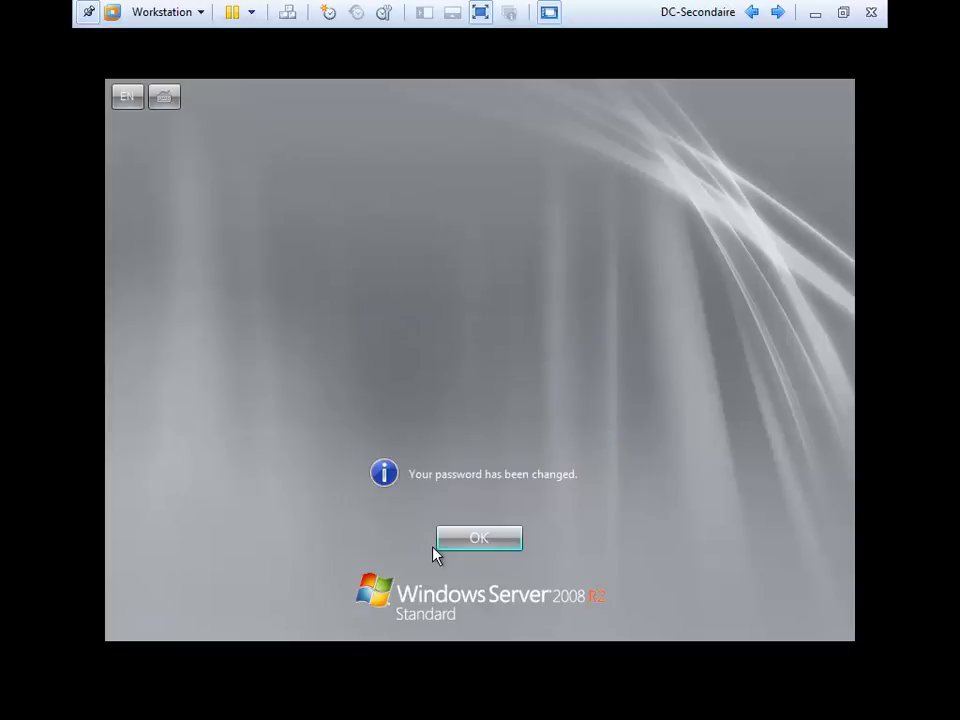
{"action": "left_click", "coordinate": [433, 550]}
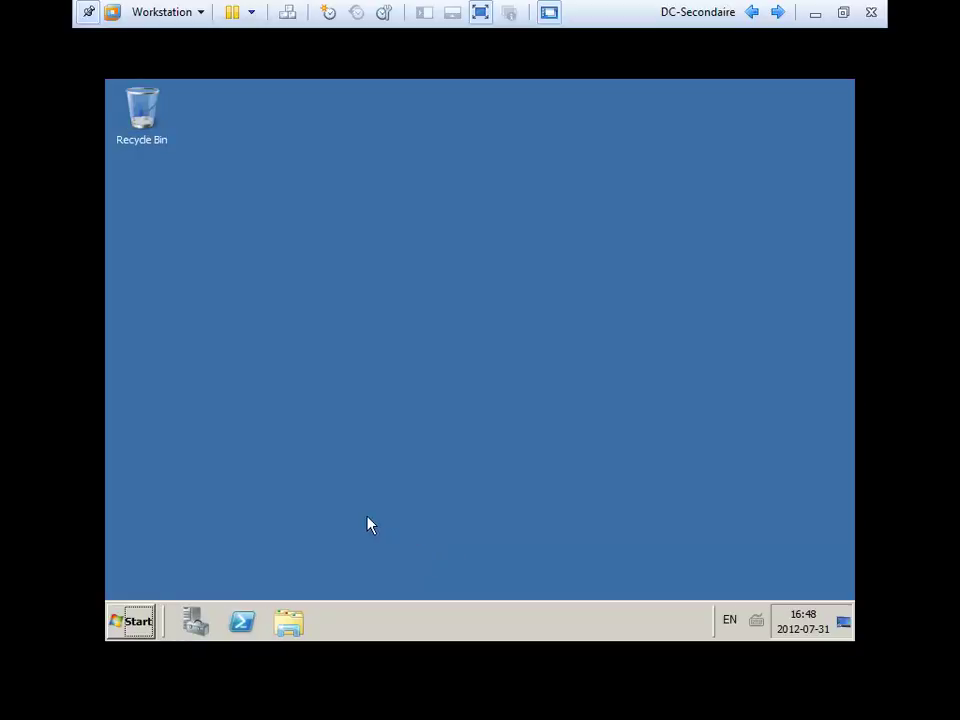
Open the computer's System properties and its computer name settings.
{"action": "left_click", "coordinate": [130, 621]}
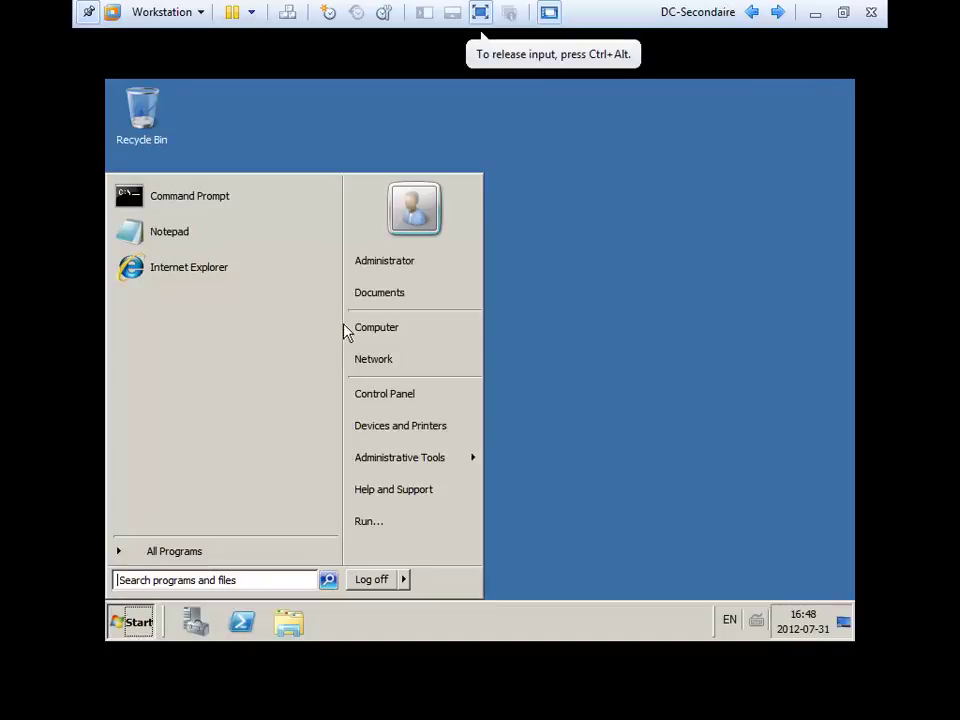
{"action": "right_click", "coordinate": [390, 331]}
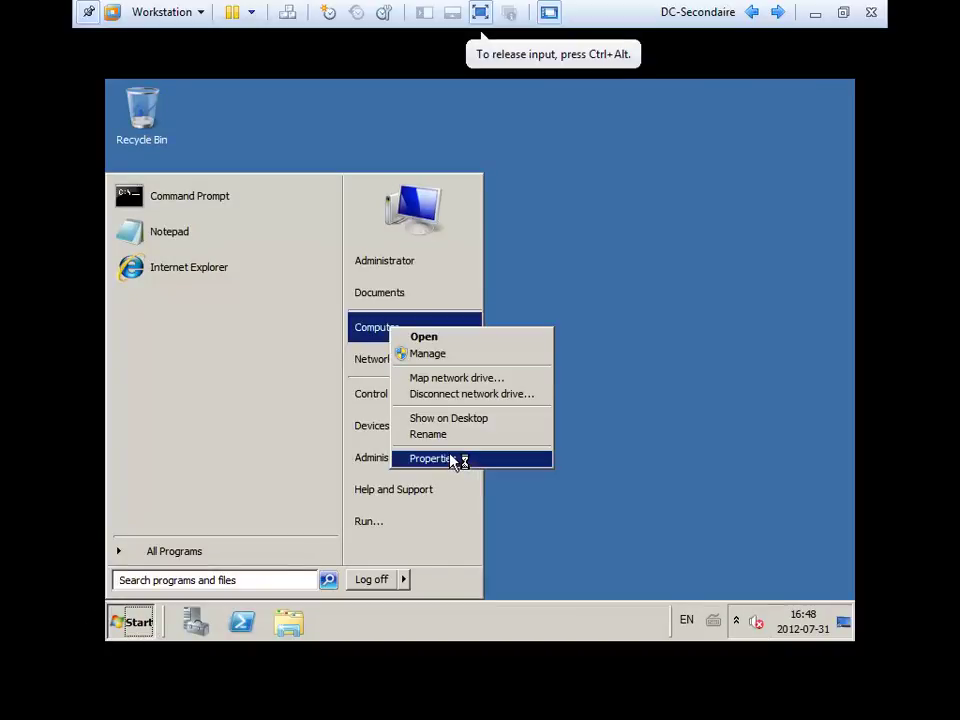
{"action": "key", "text": "Escape"}
{"action": "mouse_move", "coordinate": [452, 460]}
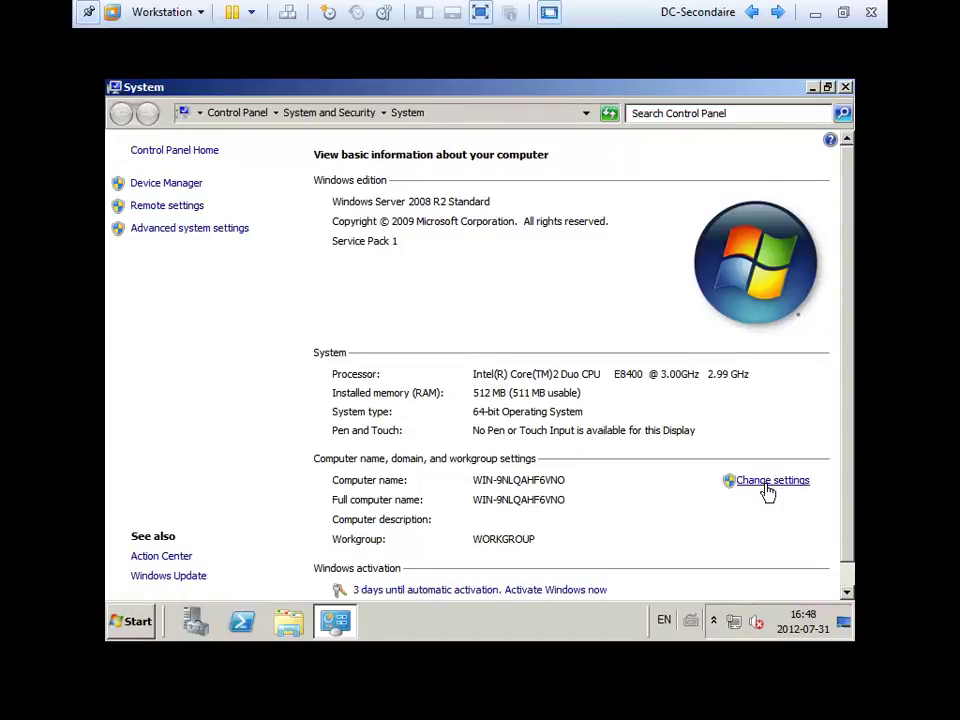
{"action": "left_click", "coordinate": [767, 482]}
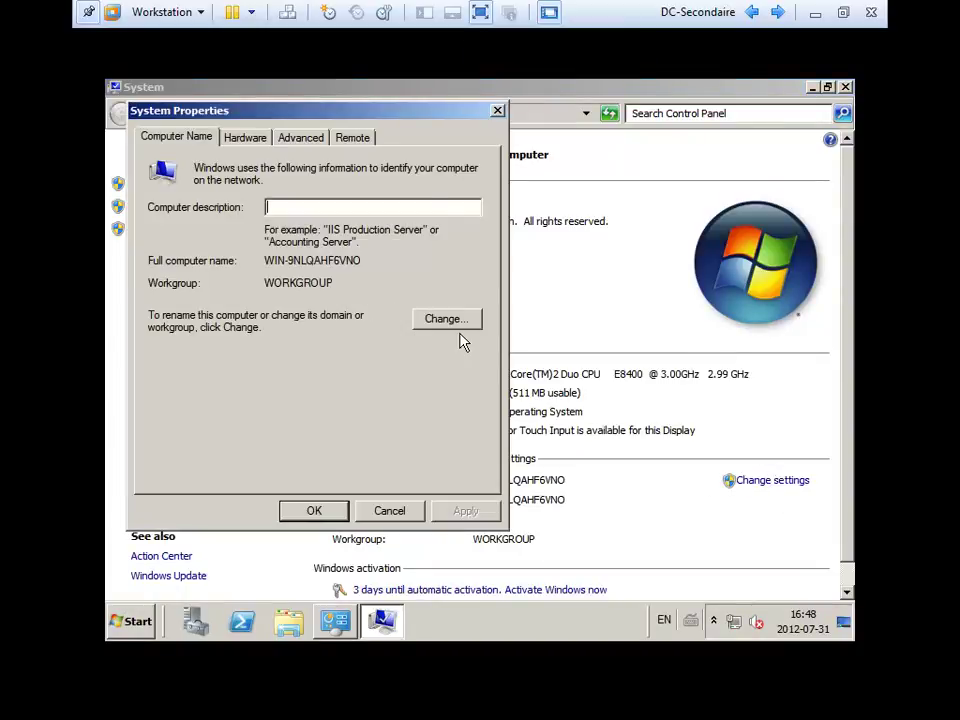
Replace the computer name WIN-9NLQAHF6VNO with dc2 and restart the server.
{"action": "left_click", "coordinate": [455, 325]}
{"action": "left_click_drag", "start_coordinate": [253, 237], "coordinate": [146, 230]}
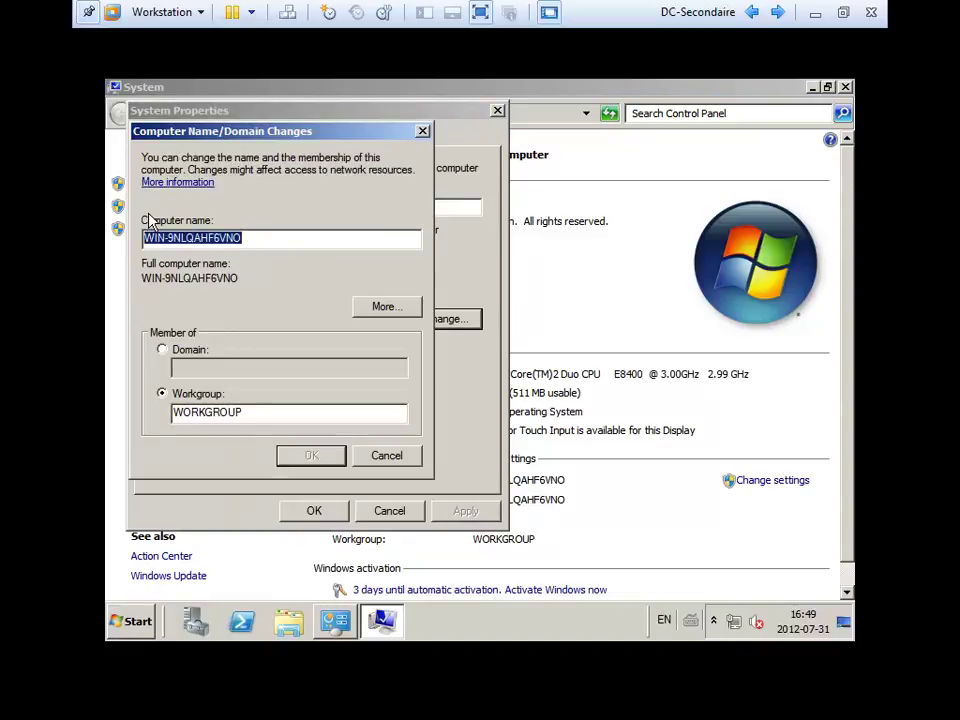
{"action": "key", "text": "BackSpace"}
{"action": "type", "text": "dc2"}
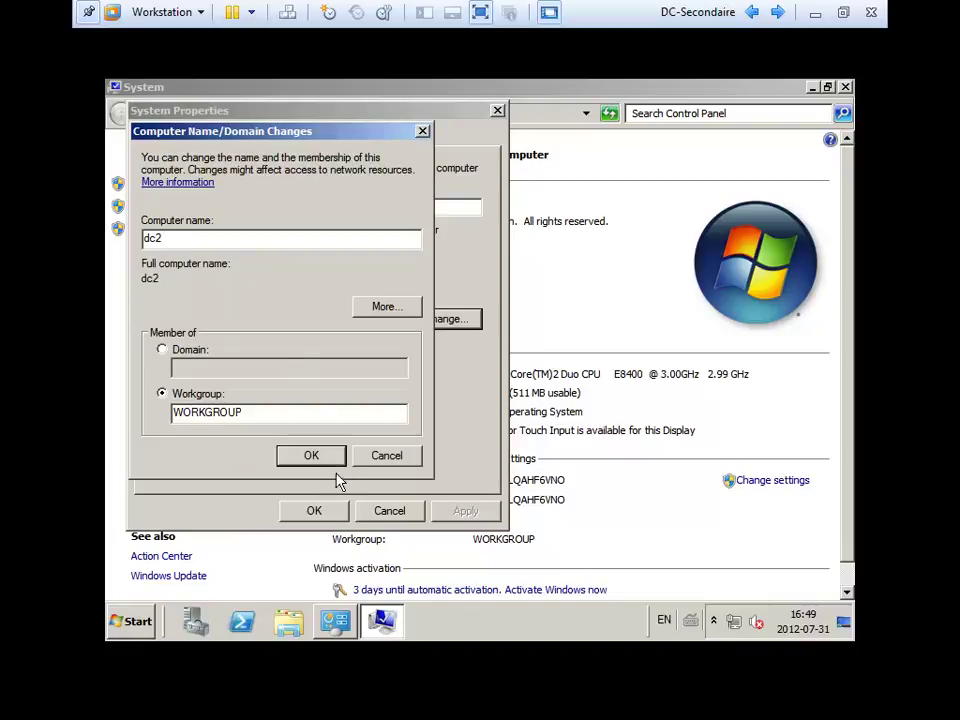
{"action": "left_click", "coordinate": [312, 456]}
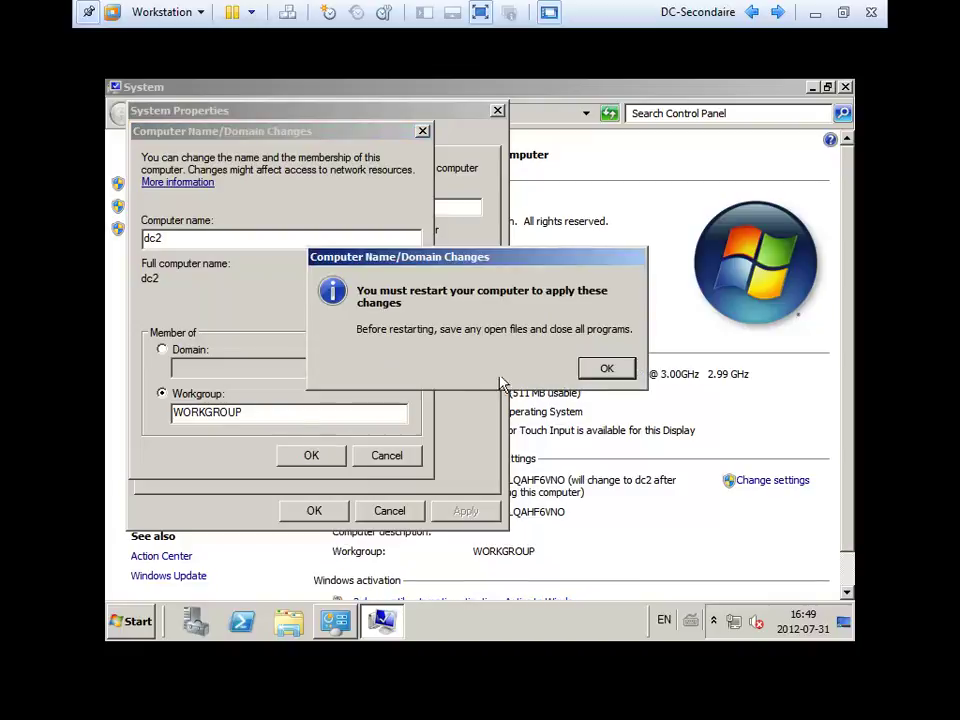
{"action": "left_click", "coordinate": [630, 369]}
{"action": "left_click", "coordinate": [315, 512]}
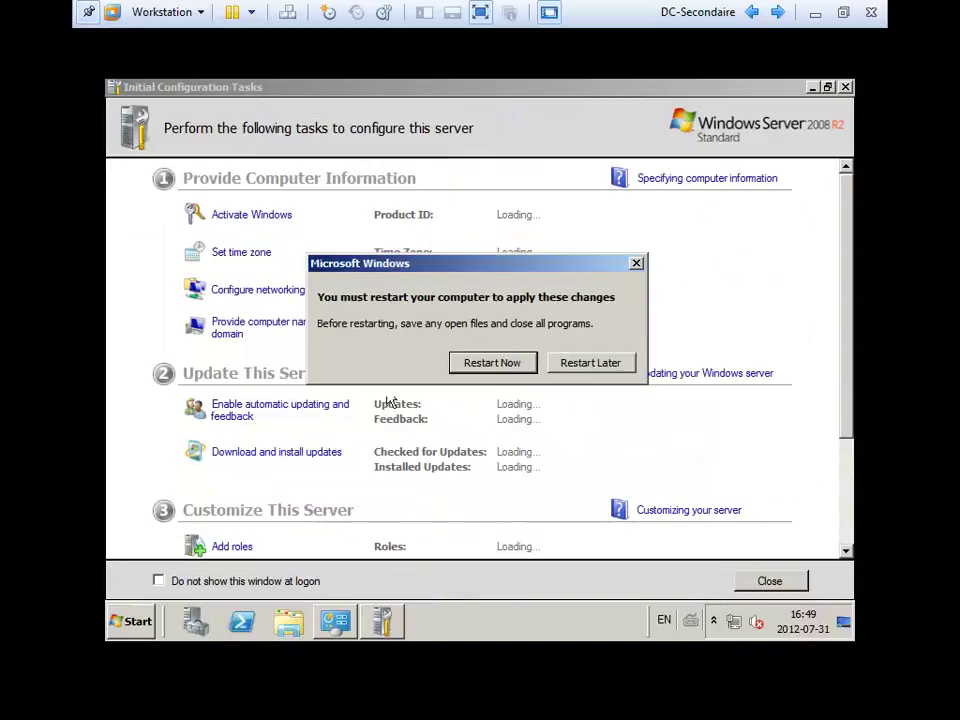
{"action": "left_click", "coordinate": [500, 368]}
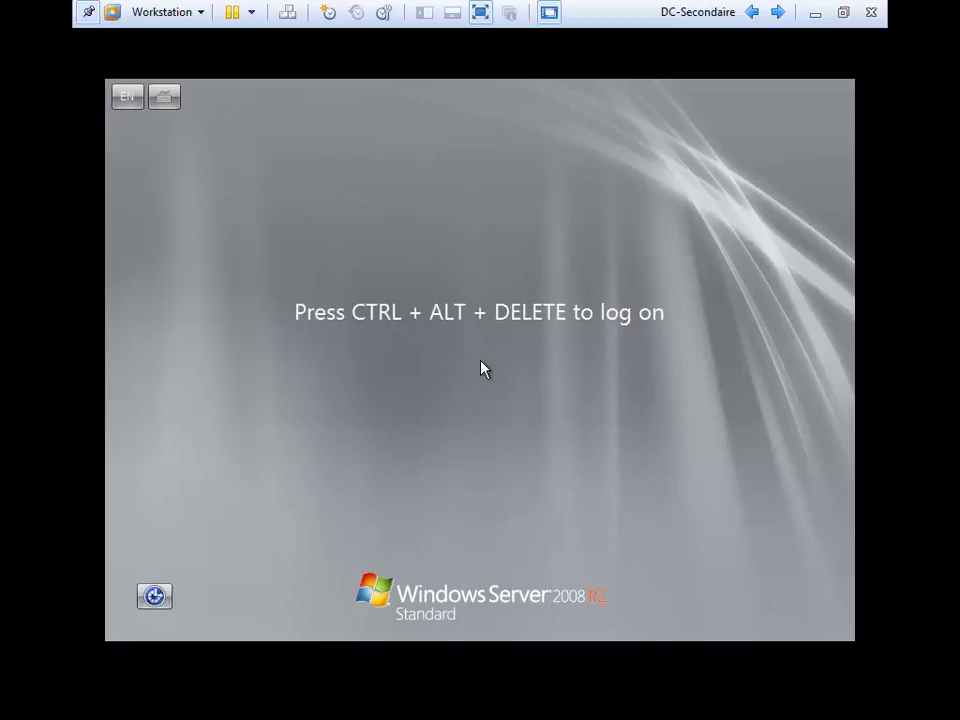
Log back on to the restarted DC-Secondaire guest as Administrator with the account password.
{"action": "key", "text": "ctrl+alt+Delete"}
{"action": "type", "text": "P"}
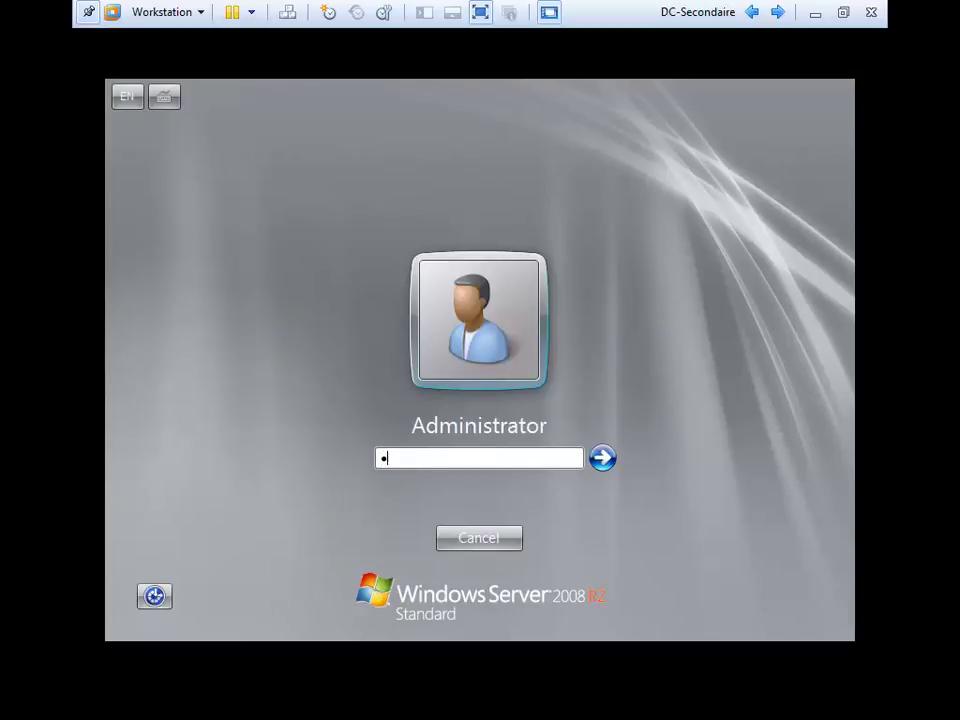
{"action": "type", "text": "assword123"}
{"action": "key", "text": "Return"}
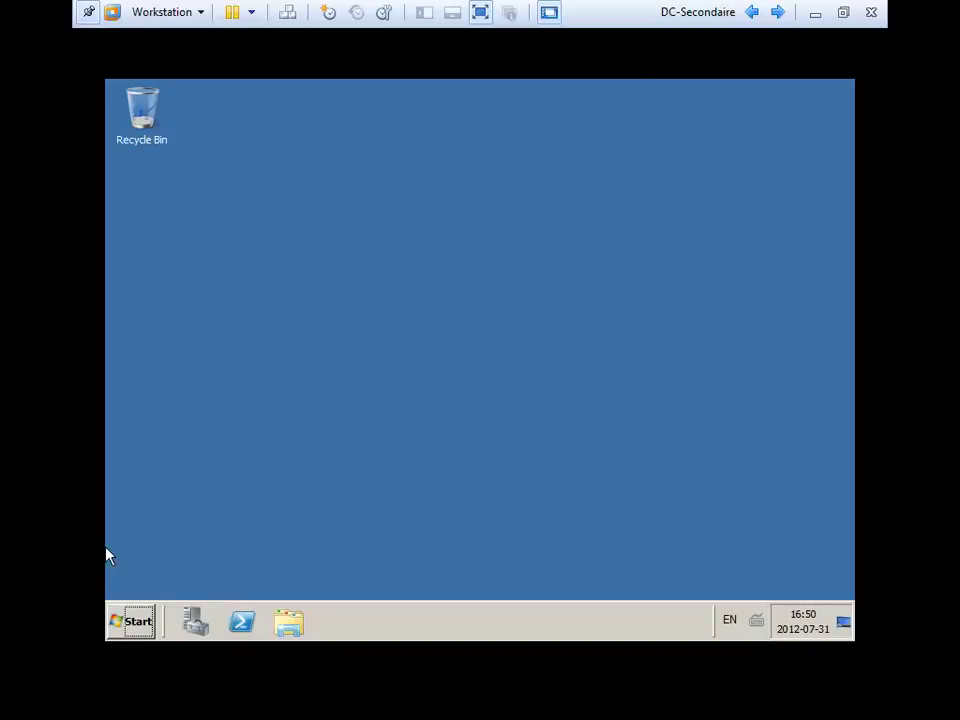
Open DC2's System information page showing computer name dc2 in WORKGROUP.
{"action": "left_click", "coordinate": [131, 622]}
{"action": "right_click", "coordinate": [402, 331]}
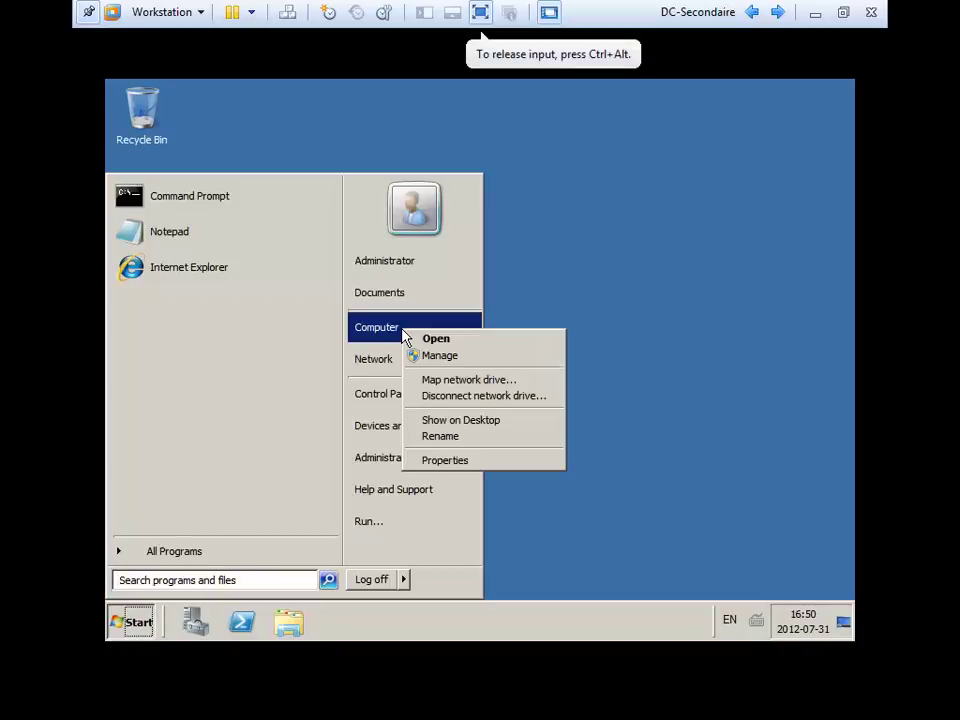
{"action": "left_click", "coordinate": [452, 462]}
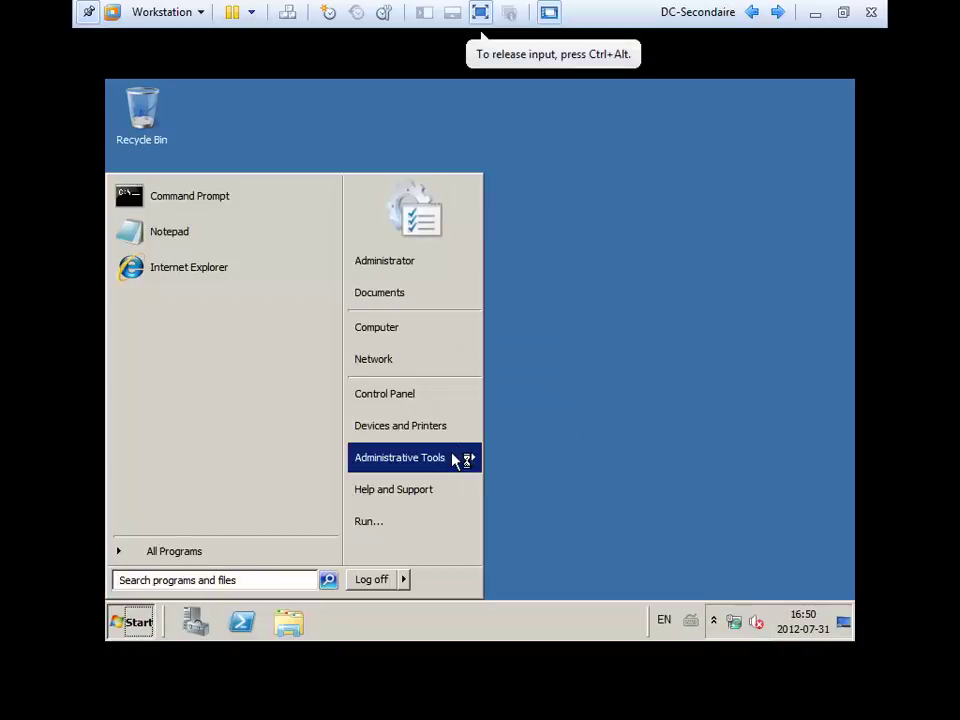
{"action": "left_click", "coordinate": [688, 443]}
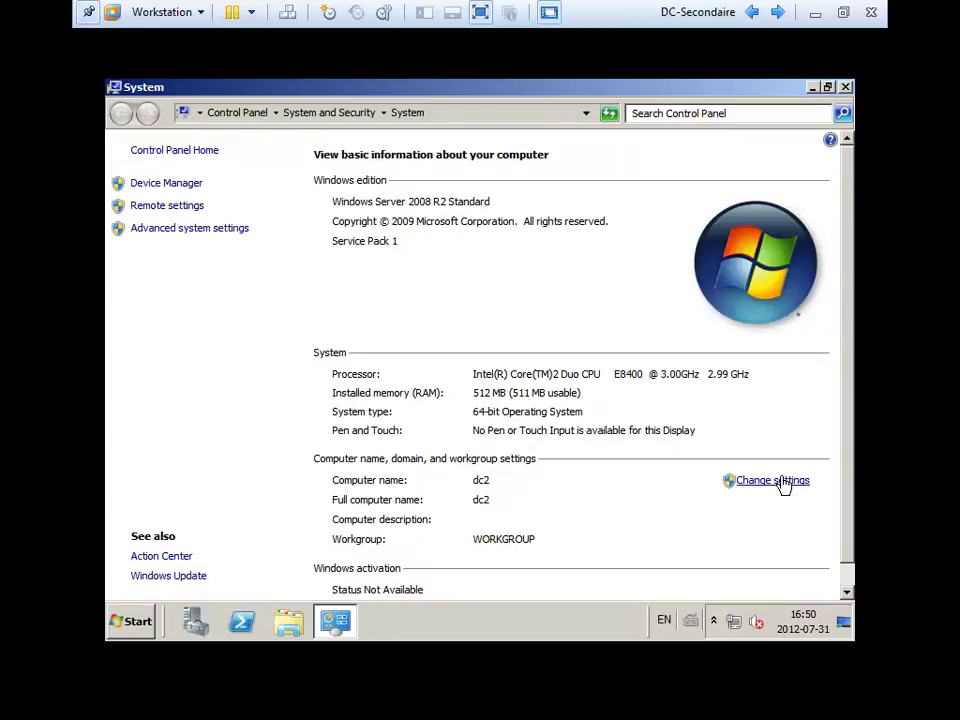
Begin switching membership to domain contoso.com, then cancel the prompts and close the System window.
{"action": "left_click", "coordinate": [780, 482]}
{"action": "left_click", "coordinate": [492, 362]}
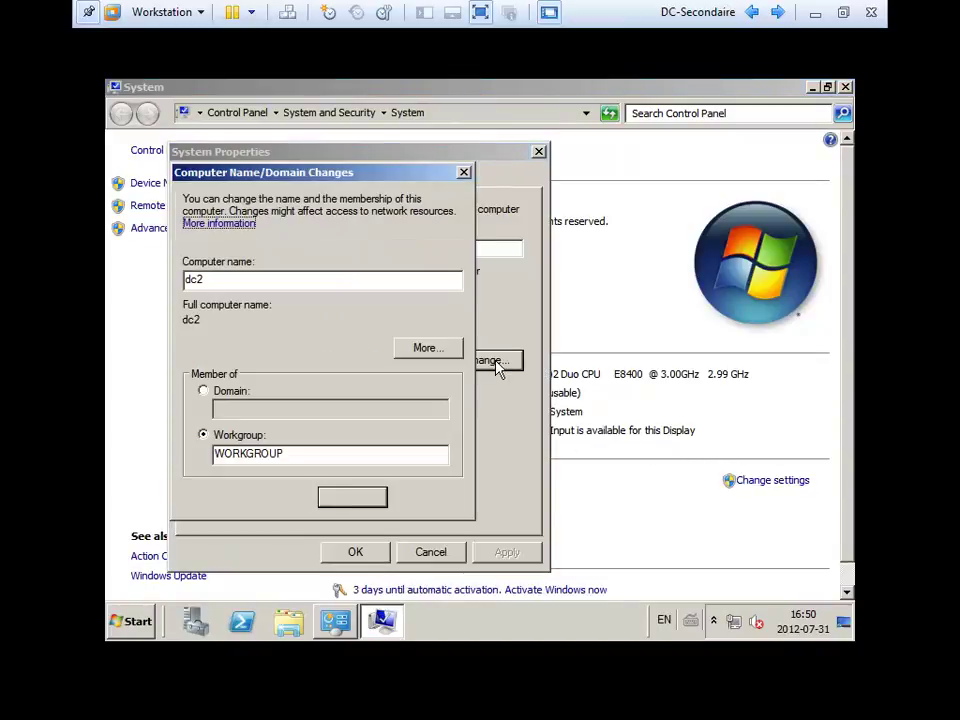
{"action": "left_click", "coordinate": [216, 394]}
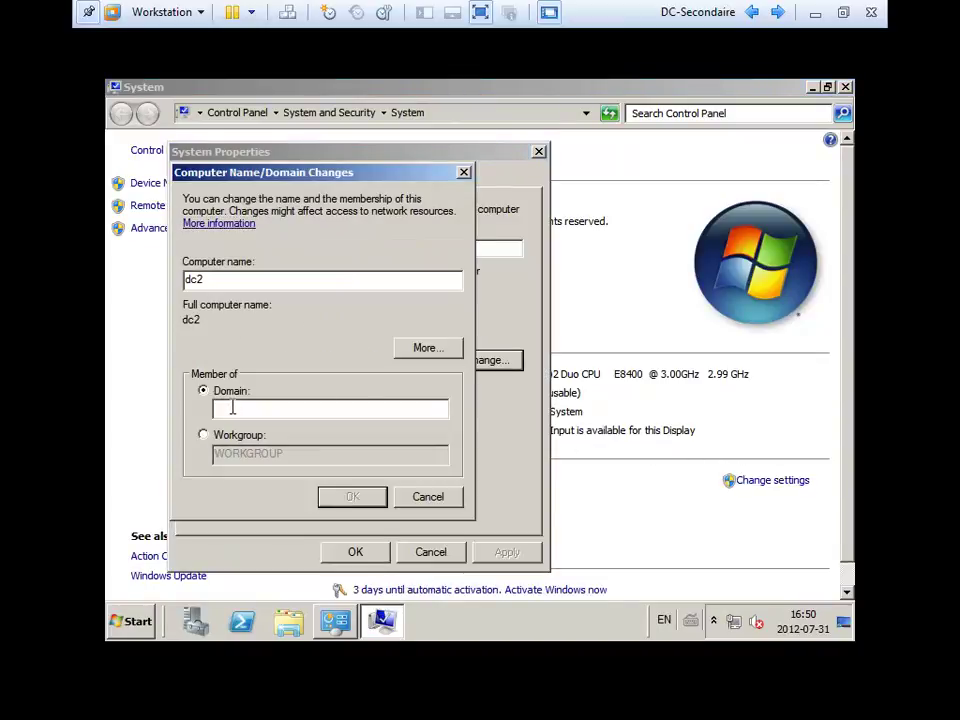
{"action": "type", "text": "contoso"}
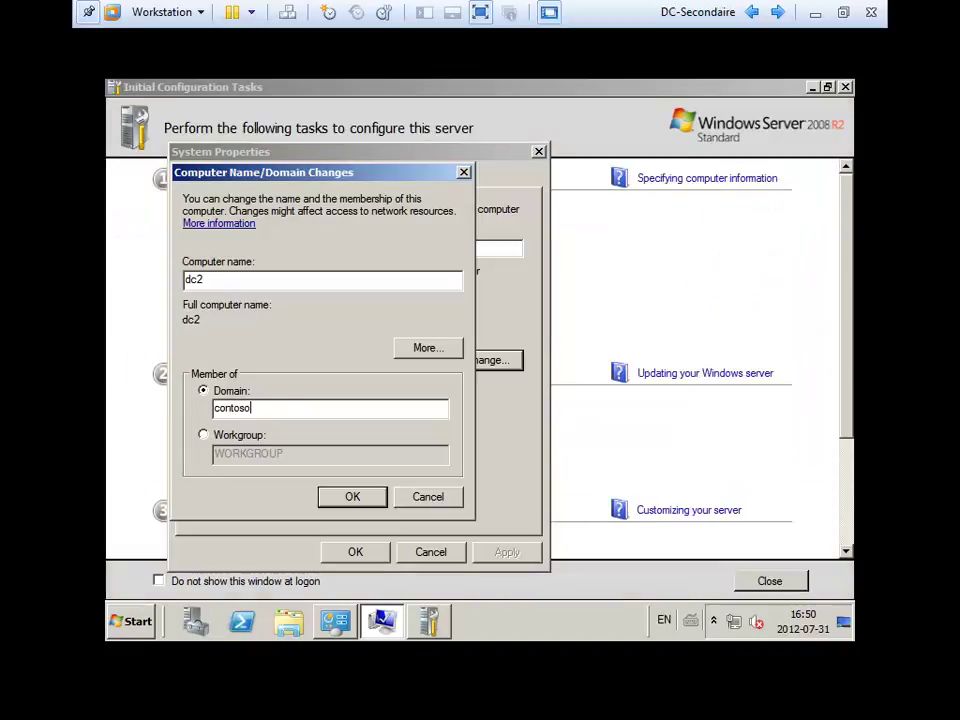
{"action": "type", "text": ".com"}
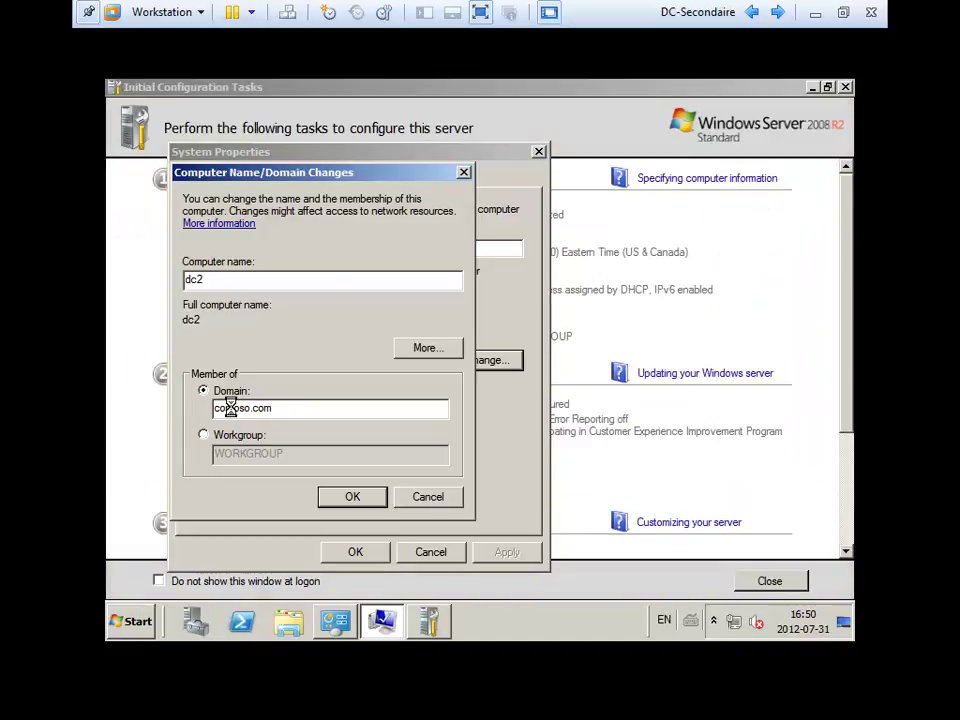
{"action": "type", "text": "adminis"}
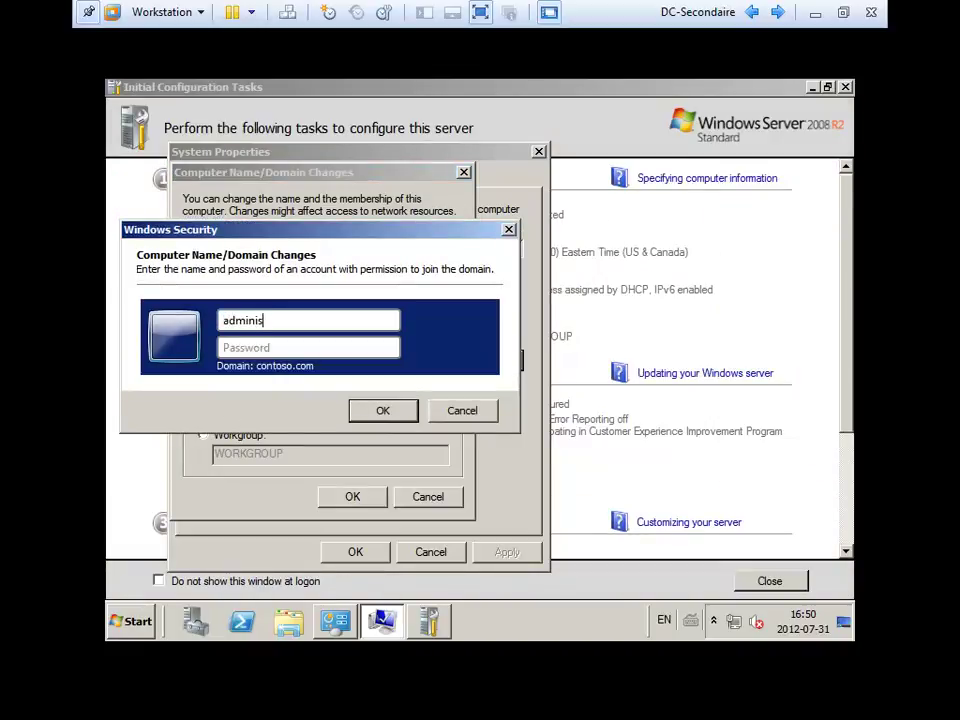
{"action": "type", "text": "tra"}
{"action": "key", "text": "Escape"}
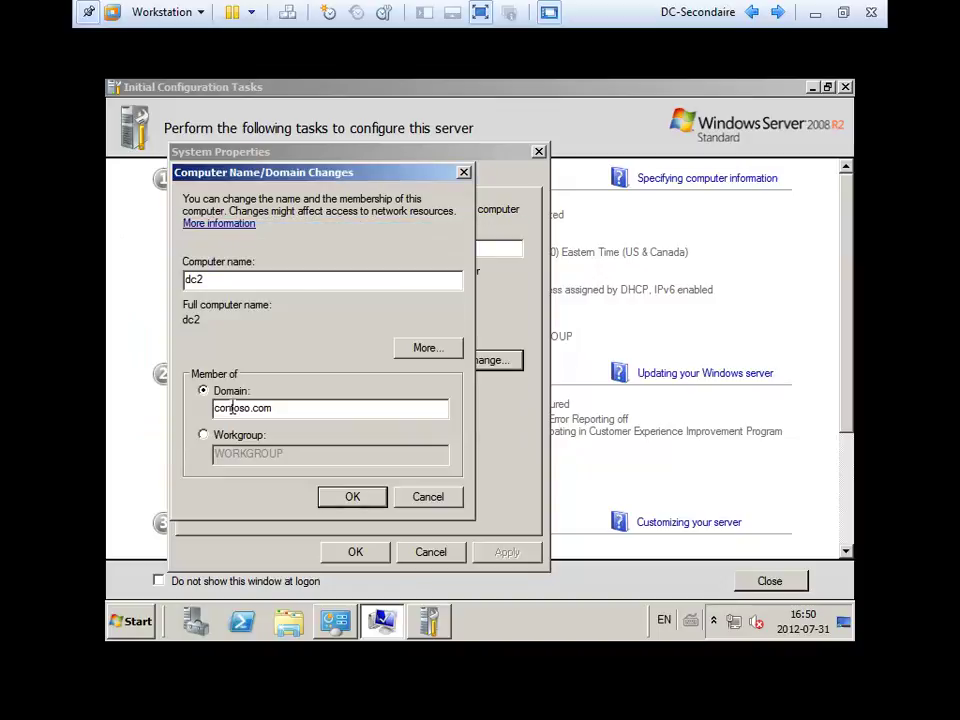
{"action": "key", "text": "Escape"}
{"action": "key", "text": "Escape"}
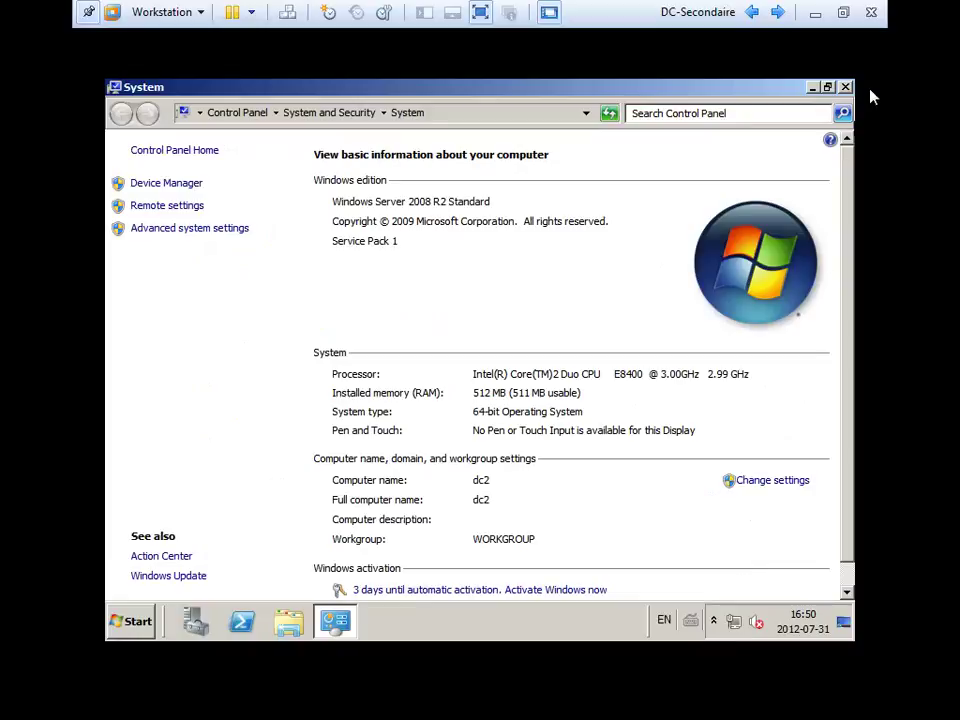
{"action": "left_click", "coordinate": [845, 87]}
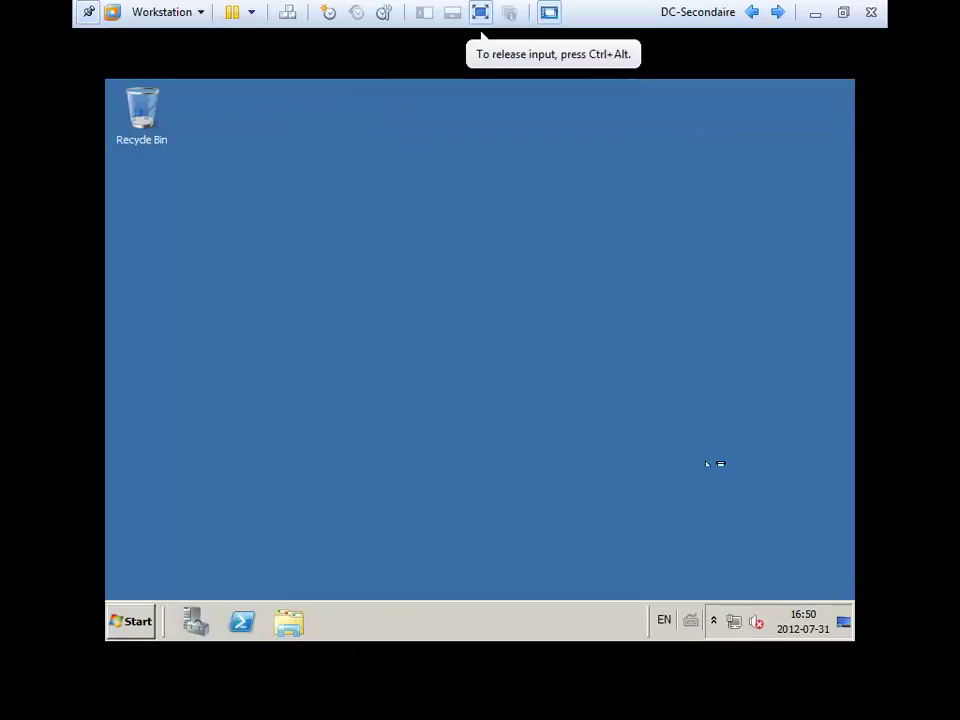
Check the Local Area Connection's current status and address details from Network and Sharing Center.
{"action": "right_click", "coordinate": [740, 622]}
{"action": "left_click", "coordinate": [725, 611]}
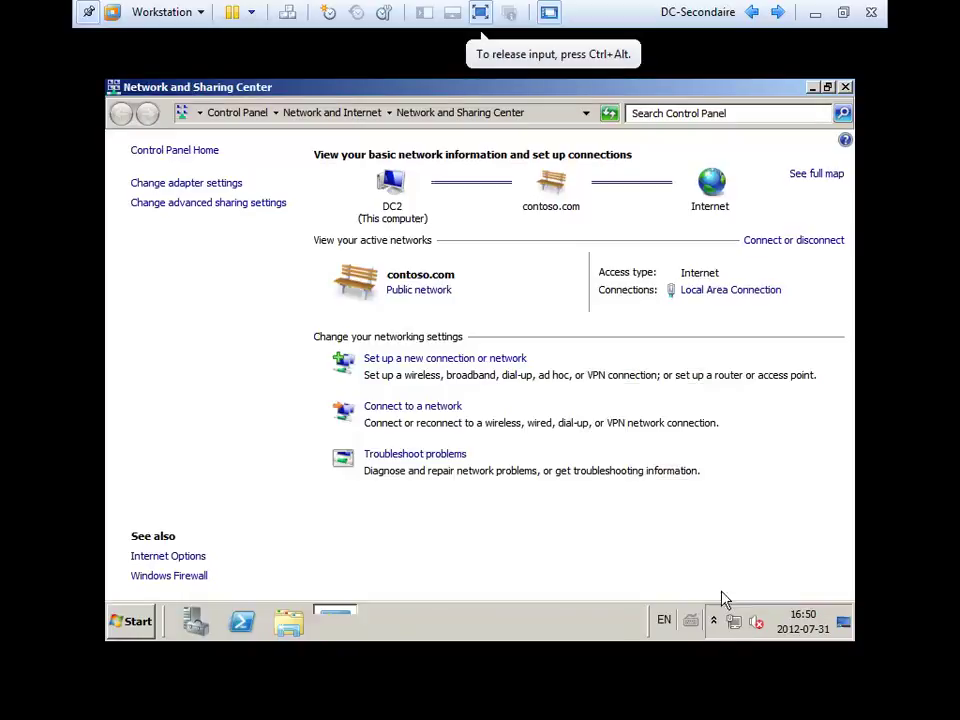
{"action": "left_click", "coordinate": [185, 185]}
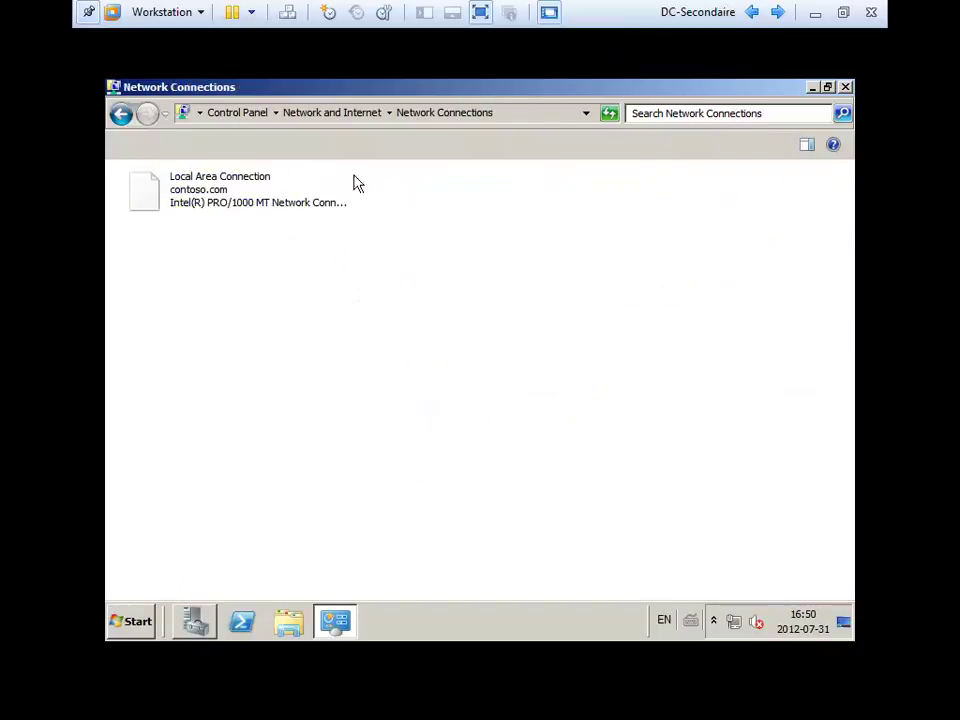
{"action": "right_click", "coordinate": [213, 204]}
{"action": "left_click", "coordinate": [248, 220]}
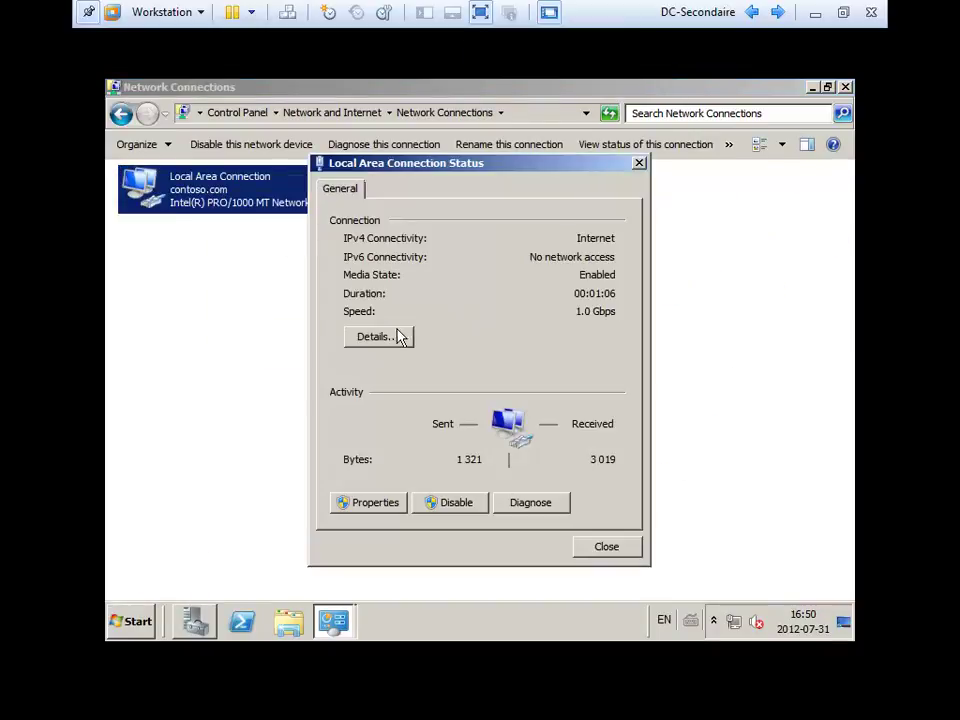
{"action": "left_click", "coordinate": [398, 336]}
{"action": "left_click", "coordinate": [505, 312]}
{"action": "key", "text": "Escape"}
{"action": "key", "text": "Escape"}
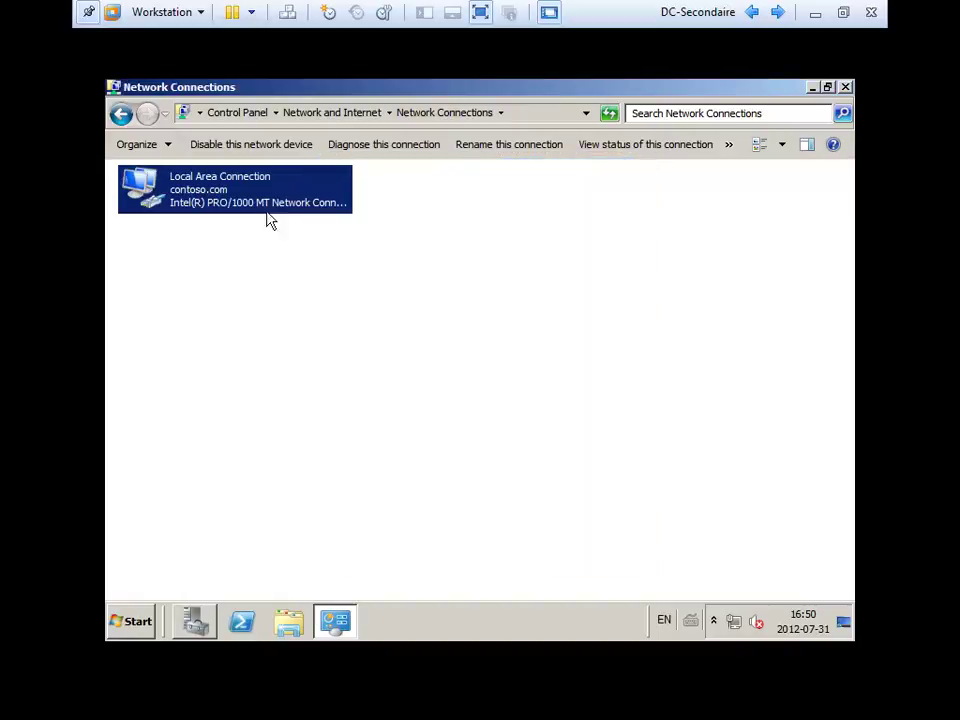
In Local Area Connection properties, disable IPv6 and open the IPv4 settings.
{"action": "right_click", "coordinate": [234, 190]}
{"action": "left_click", "coordinate": [290, 341]}
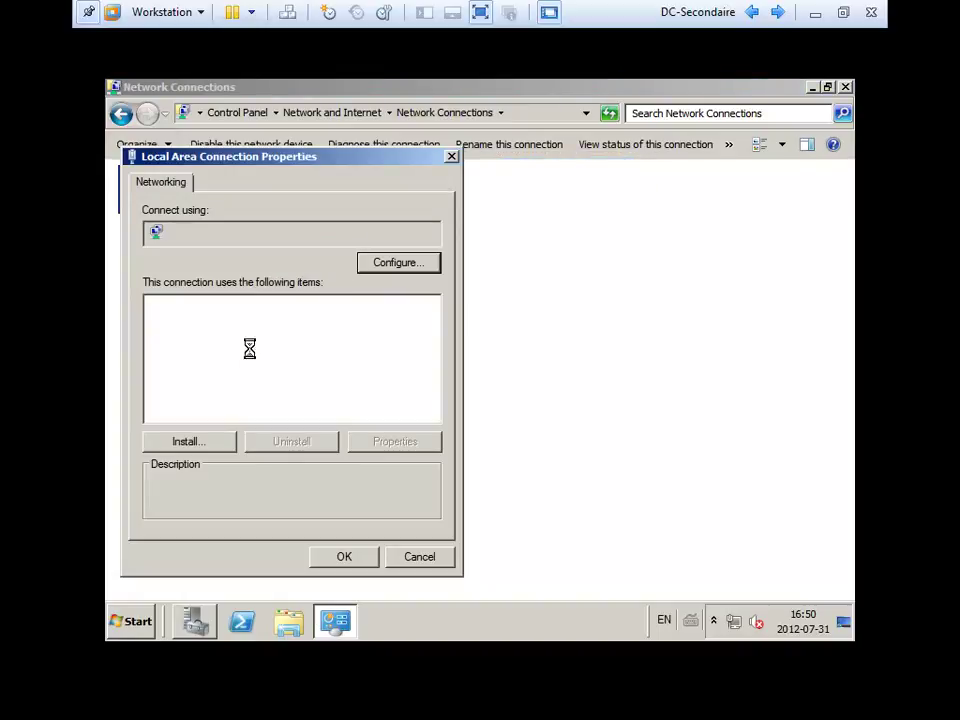
{"action": "left_click", "coordinate": [168, 368]}
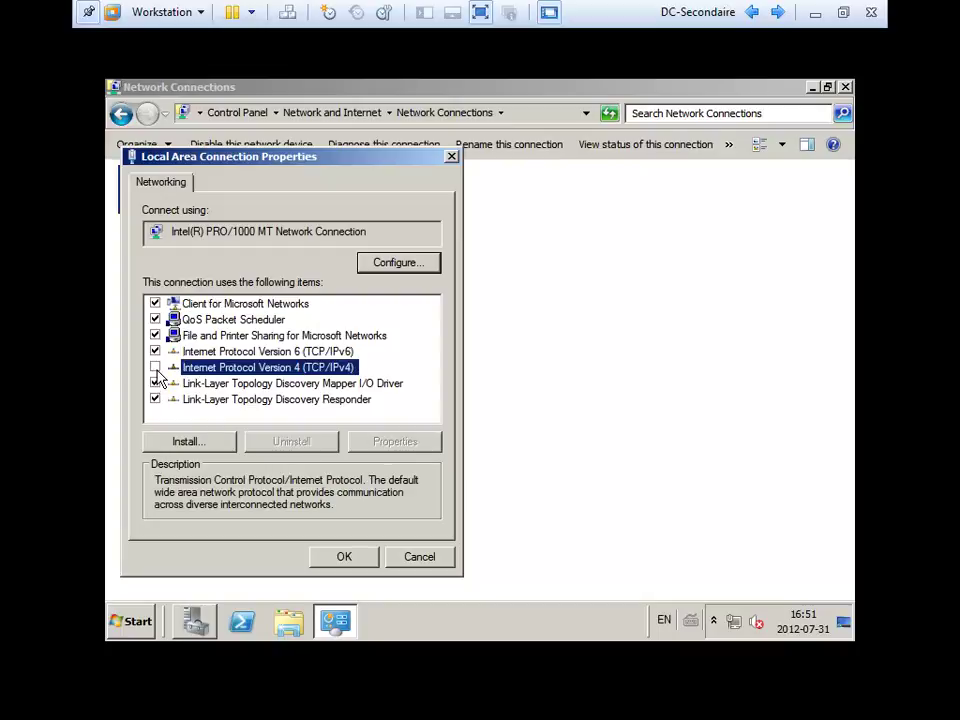
{"action": "left_click", "coordinate": [155, 352]}
{"action": "left_click", "coordinate": [200, 368]}
{"action": "left_click", "coordinate": [396, 442]}
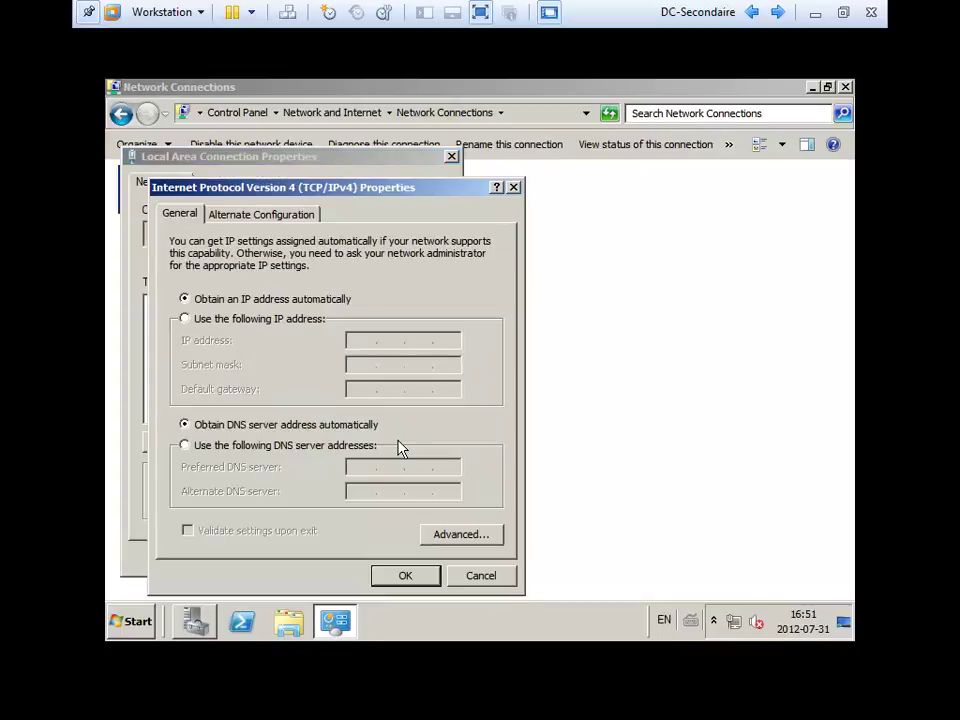
Set static IP 192.168.1.2 with mask 255.255.255.0 and gateway 192.168.1.1.
{"action": "left_click", "coordinate": [252, 320]}
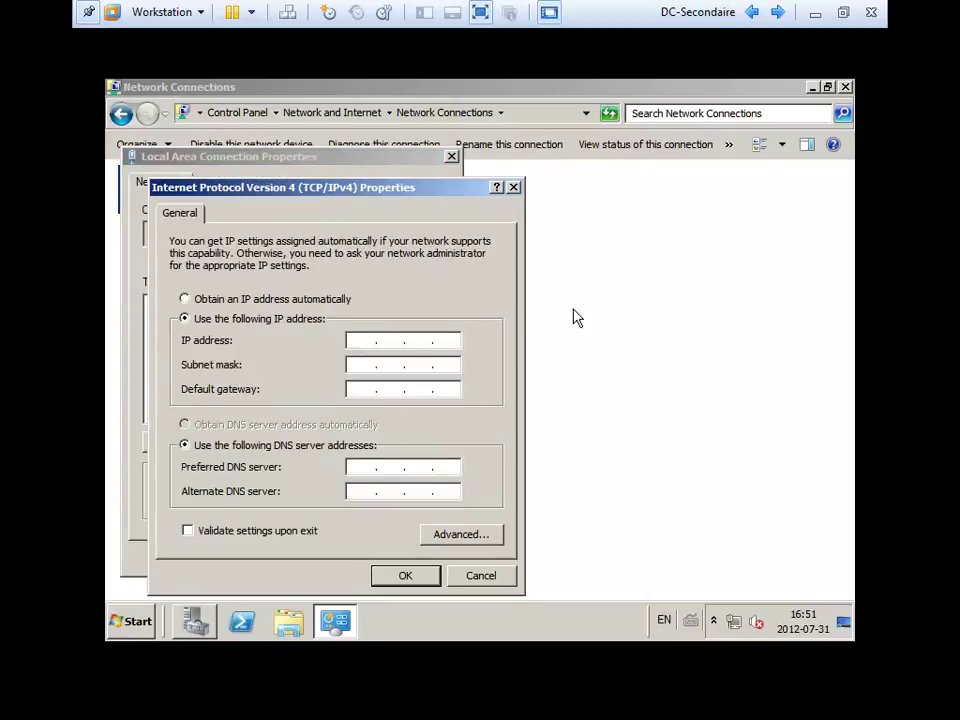
{"action": "type", "text": "..."}
{"action": "type", "text": "192.1"}
{"action": "type", "text": "68 ."}
{"action": "type", "text": "1.2"}
{"action": "key", "text": "Tab"}
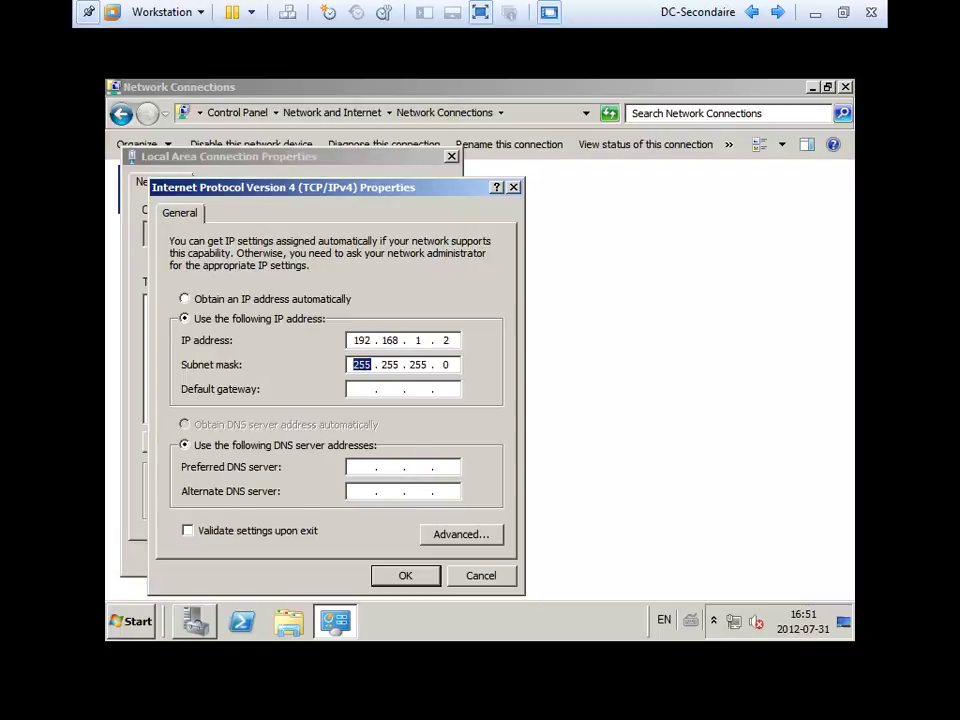
{"action": "key", "text": "Tab"}
{"action": "type", "text": "192.168 . 0 . 0"}
{"action": "key", "text": "Return"}
{"action": "key", "text": "Return"}
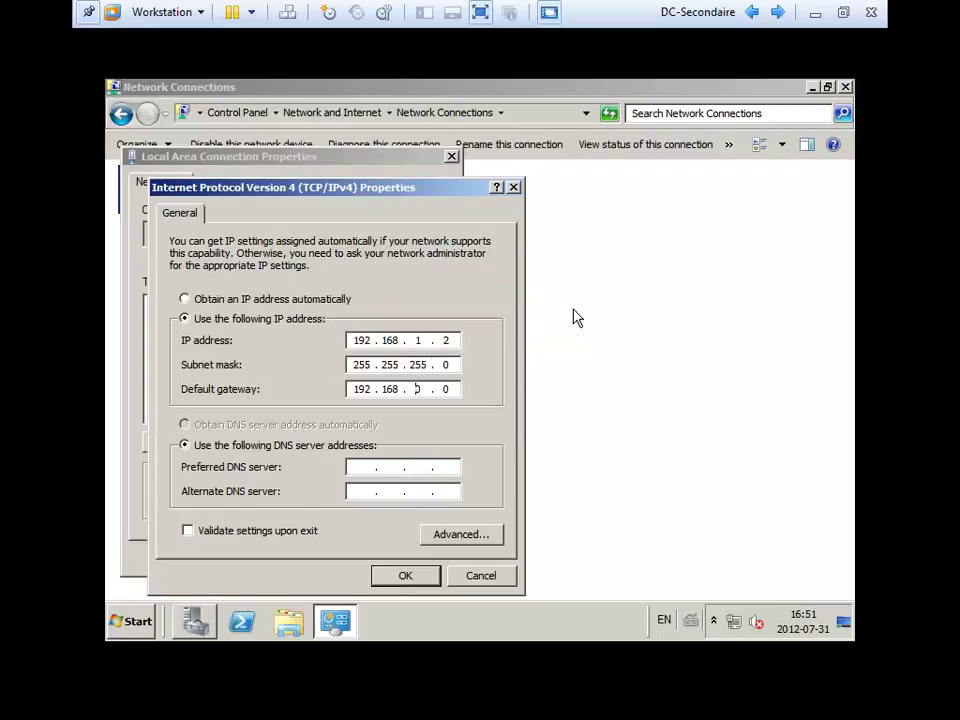
{"action": "key", "text": "BackSpace"}
{"action": "type", "text": "1.1"}
Enter DNS servers 192.168.1.1 and 192.168.1.2, confirm, and close the network windows.
{"action": "key", "text": "Tab"}
{"action": "key", "text": "Tab"}
{"action": "type", "text": "192.168.1."}
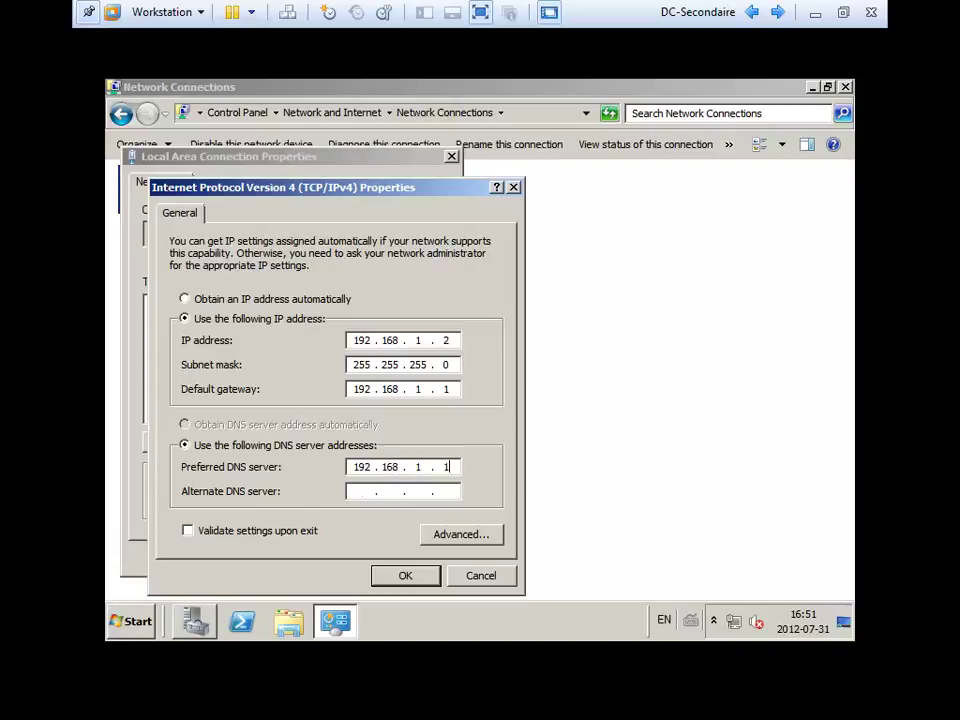
{"action": "key", "text": "Tab"}
{"action": "type", "text": "192.168.1.2"}
{"action": "left_click", "coordinate": [408, 577]}
{"action": "left_click", "coordinate": [338, 558]}
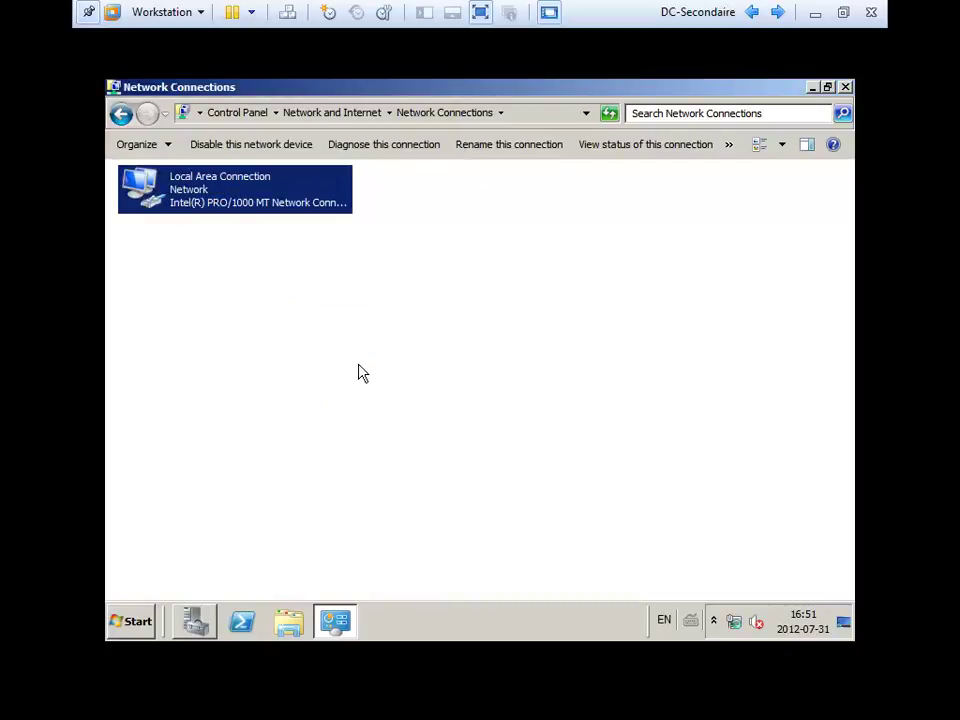
{"action": "left_click", "coordinate": [845, 87]}
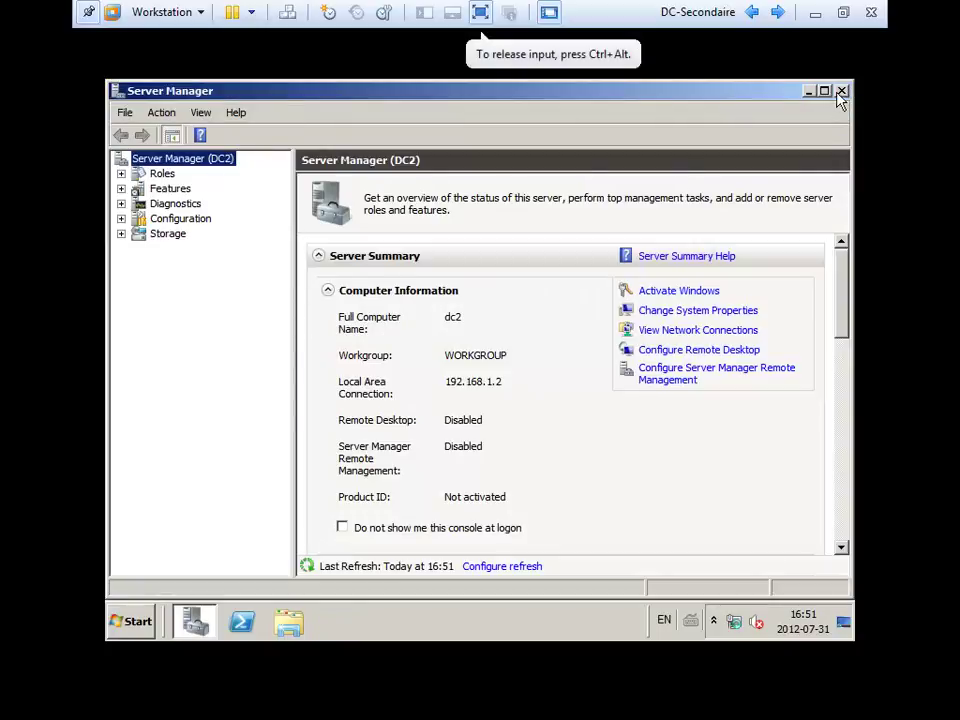
Close Server Manager and open DC2's computer name and domain settings.
{"action": "left_click", "coordinate": [842, 90]}
{"action": "left_click", "coordinate": [130, 624]}
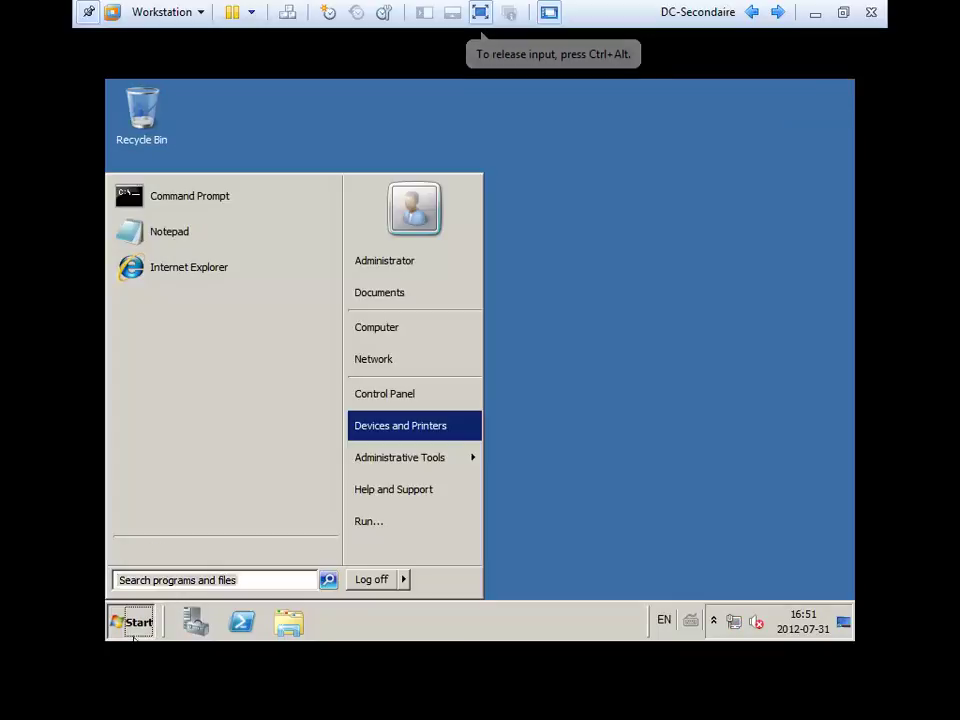
{"action": "right_click", "coordinate": [392, 339]}
{"action": "left_click", "coordinate": [446, 402]}
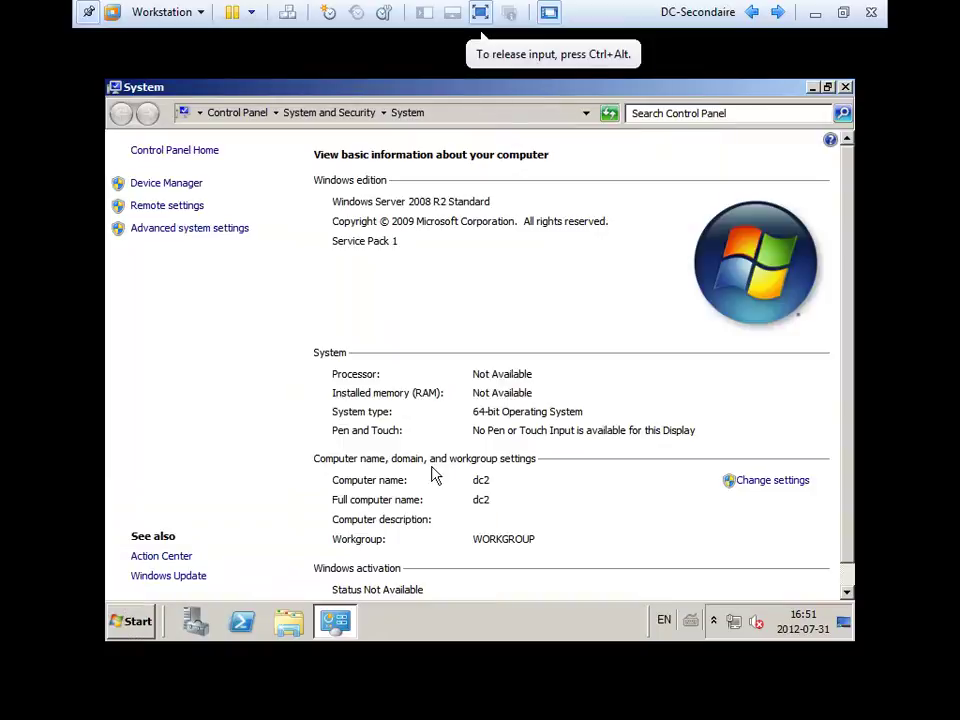
{"action": "left_click", "coordinate": [768, 482]}
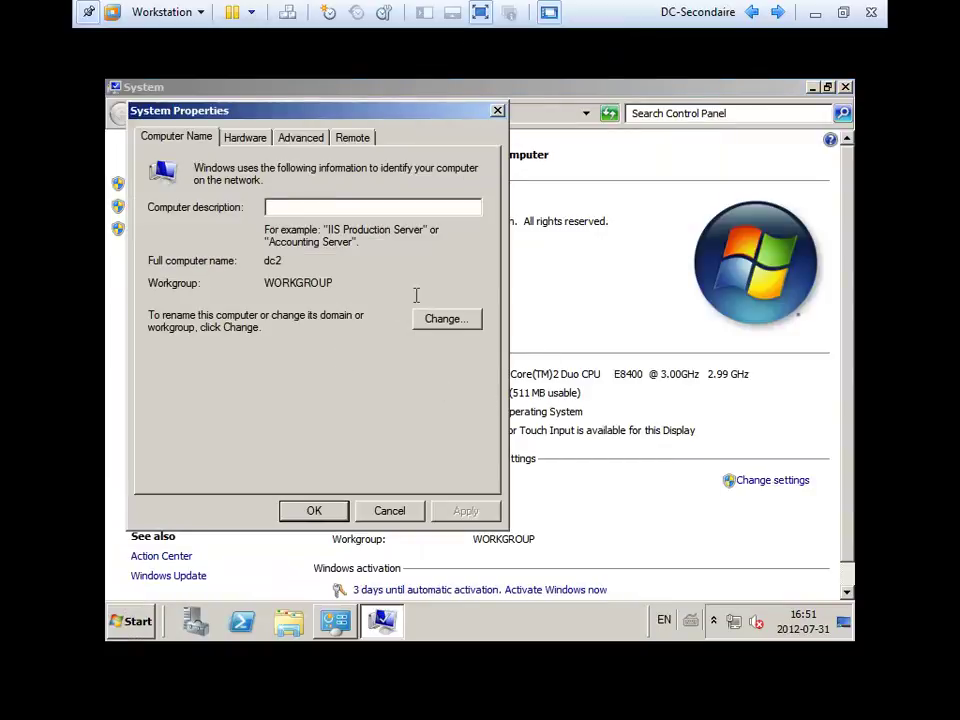
Join DC2 to domain contoso.com using the domain administrator account and its password.
{"action": "left_click", "coordinate": [441, 319]}
{"action": "left_click", "coordinate": [196, 350]}
{"action": "left_click", "coordinate": [202, 368]}
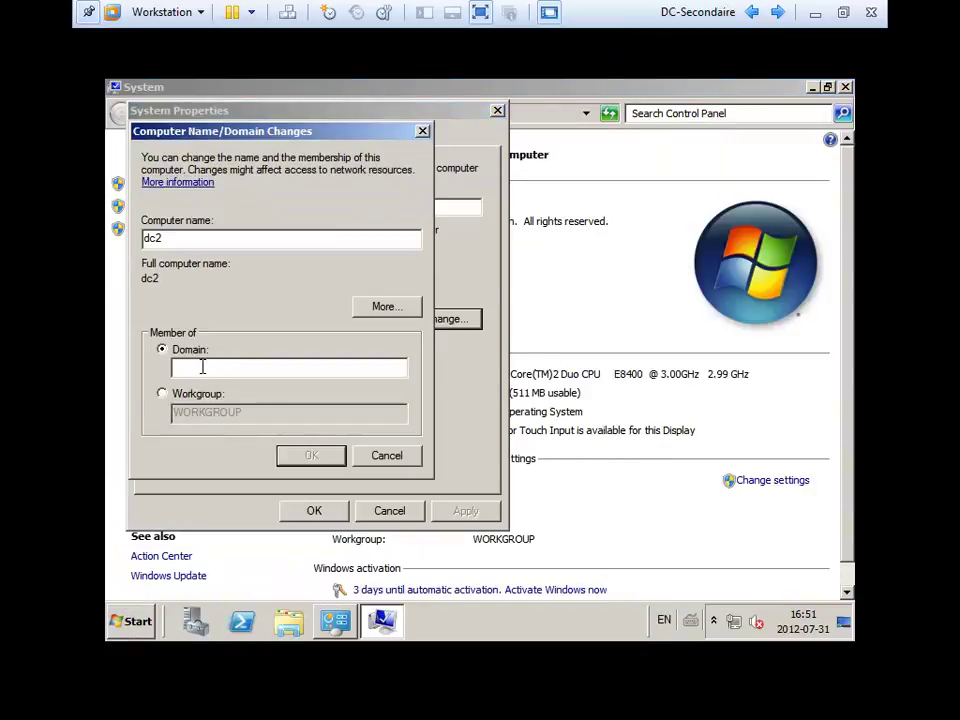
{"action": "type", "text": "contoso.com"}
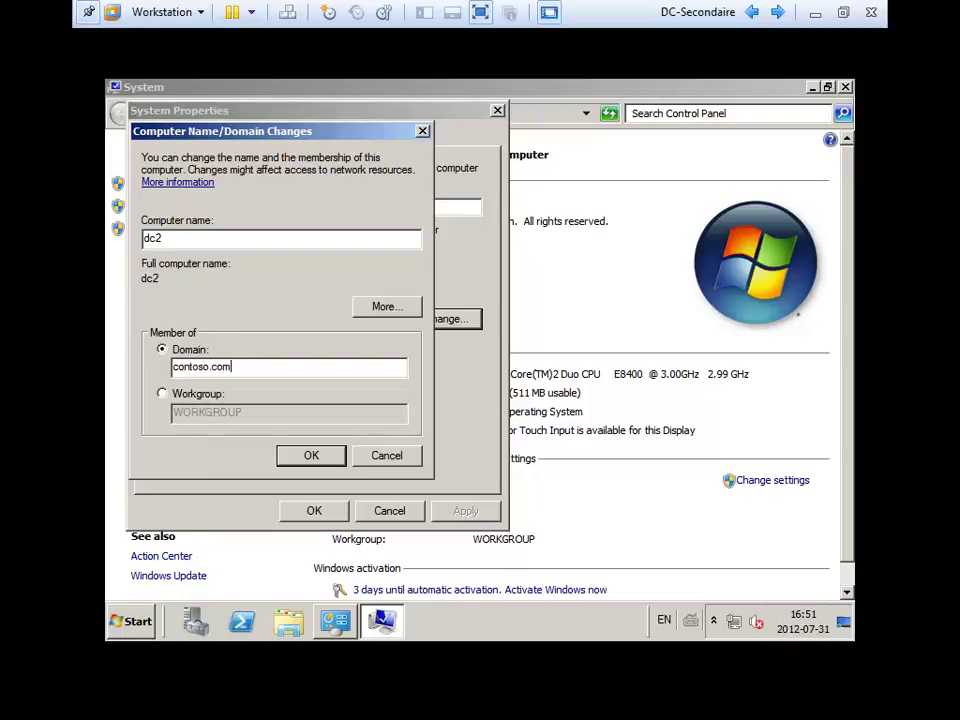
{"action": "key", "text": "Return"}
{"action": "type", "text": "adminis"}
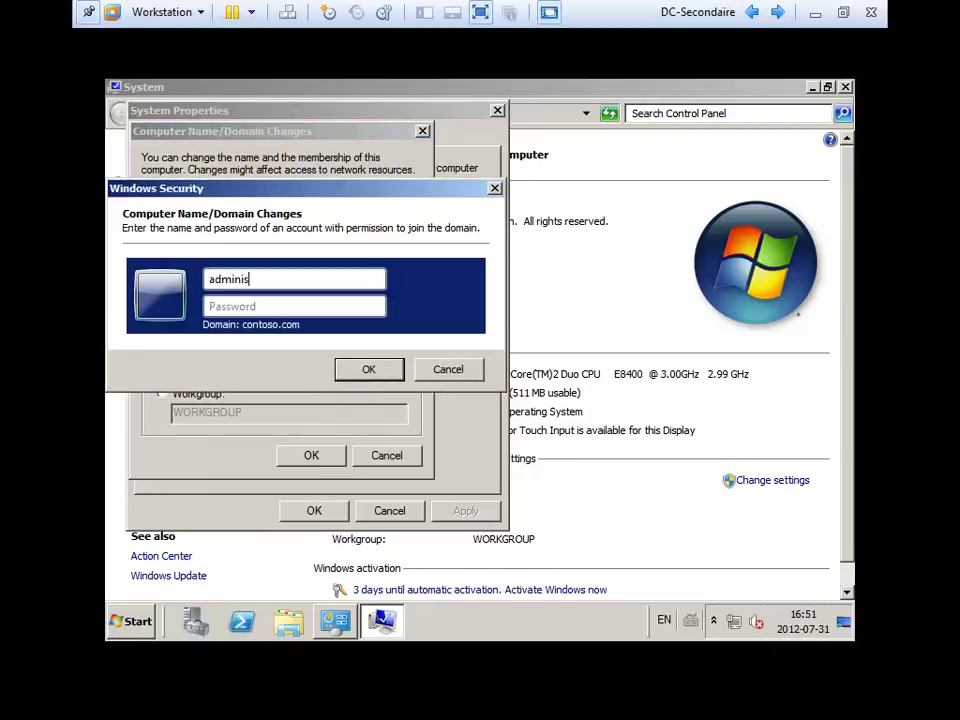
{"action": "type", "text": "trator"}
{"action": "key", "text": "BackSpace"}
{"action": "key", "text": "BackSpace"}
{"action": "key", "text": "BackSpace"}
{"action": "type", "text": "tor"}
{"action": "key", "text": "Tab"}
{"action": "type", "text": "Pa$$w0rd"}
{"action": "key", "text": "Return"}
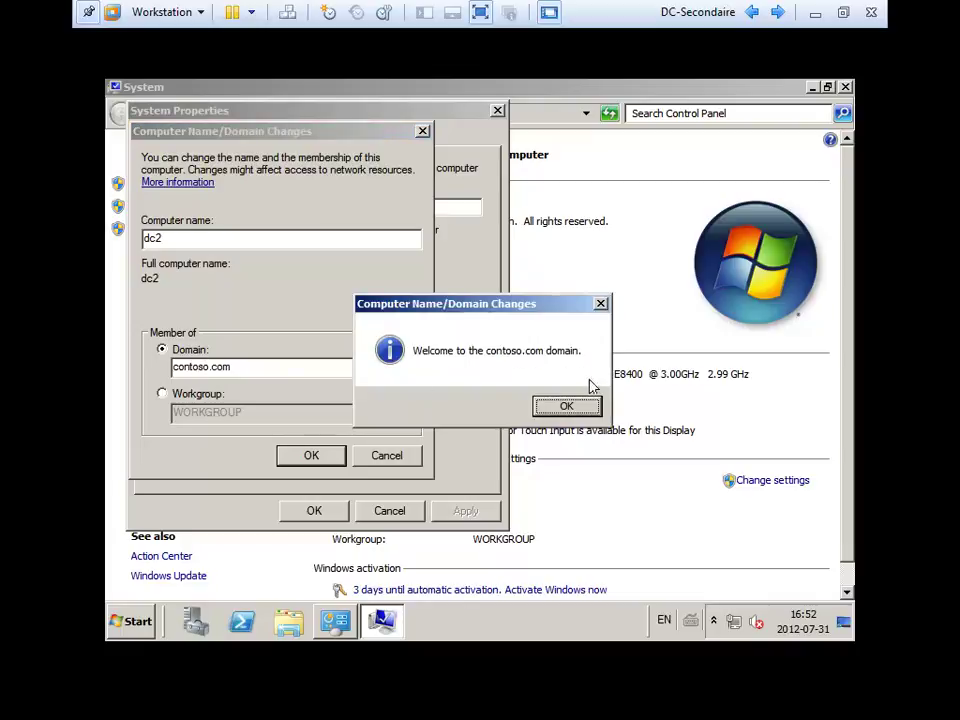
Acknowledge the welcome and restart notices, close System Properties, and restart the server now.
{"action": "left_click", "coordinate": [588, 405]}
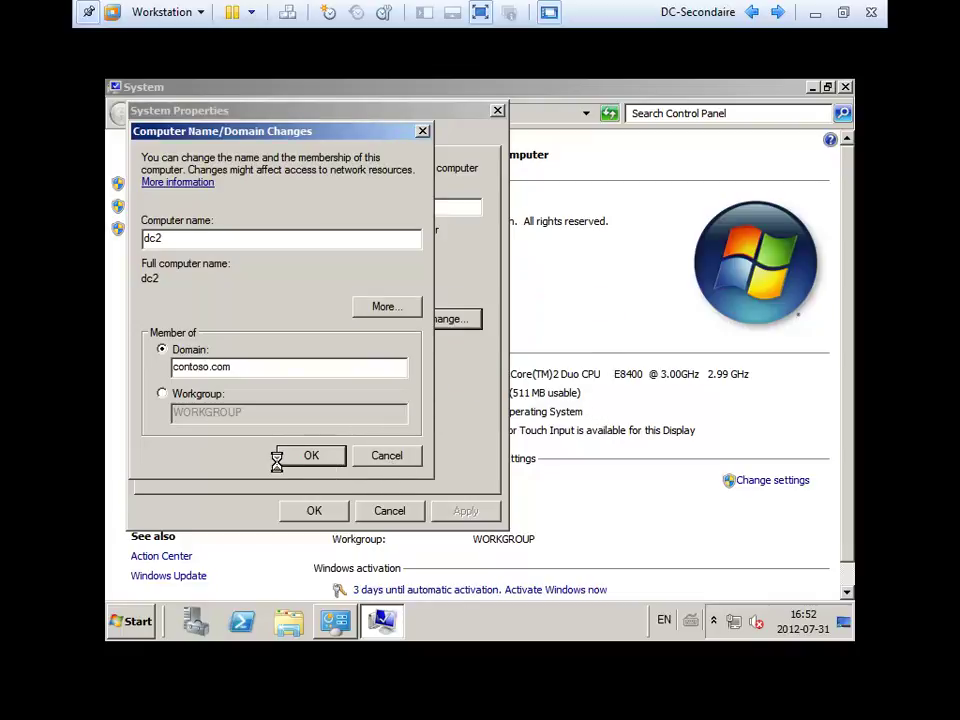
{"action": "left_click", "coordinate": [588, 372]}
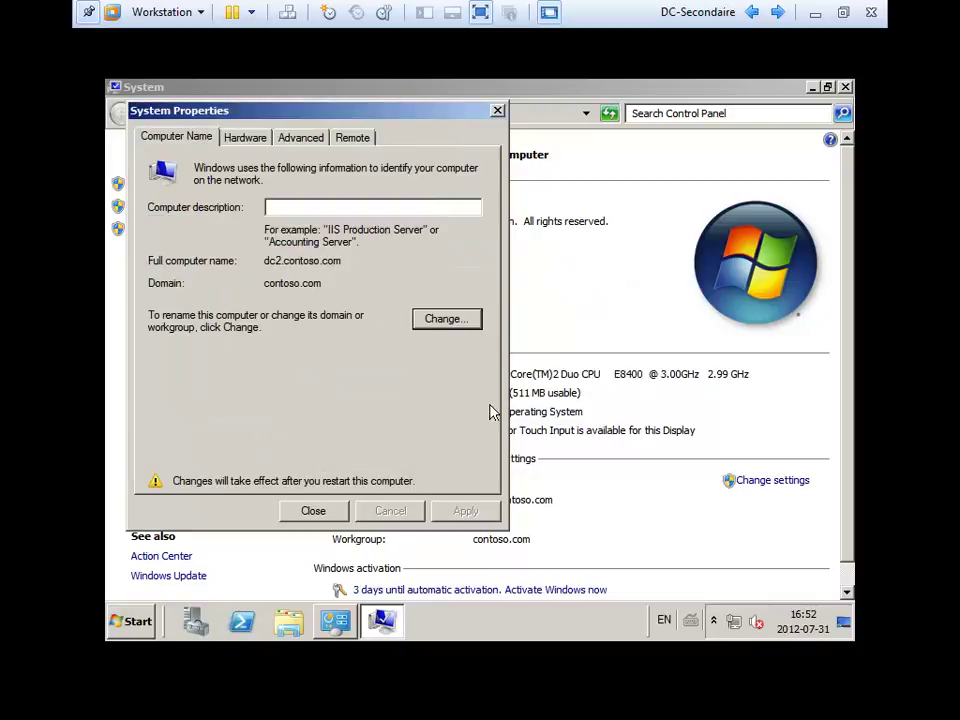
{"action": "left_click", "coordinate": [312, 511]}
{"action": "left_click", "coordinate": [492, 363]}
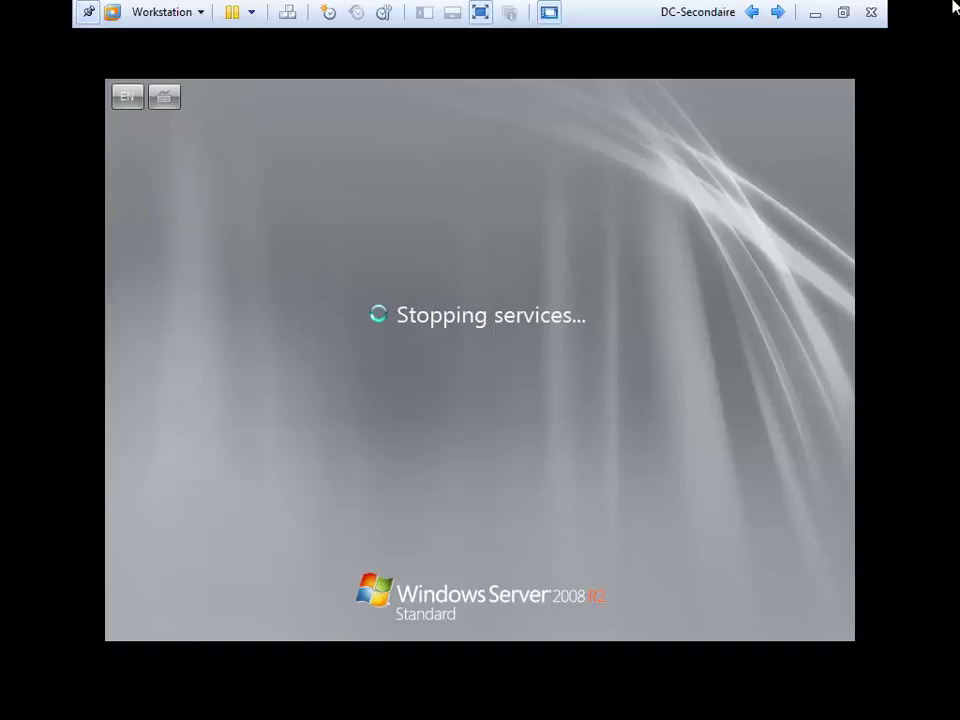
Switch to the Windows Server 2008 R2 x64 VM and launch Active Directory Users and Computers.
{"action": "left_click", "coordinate": [816, 13]}
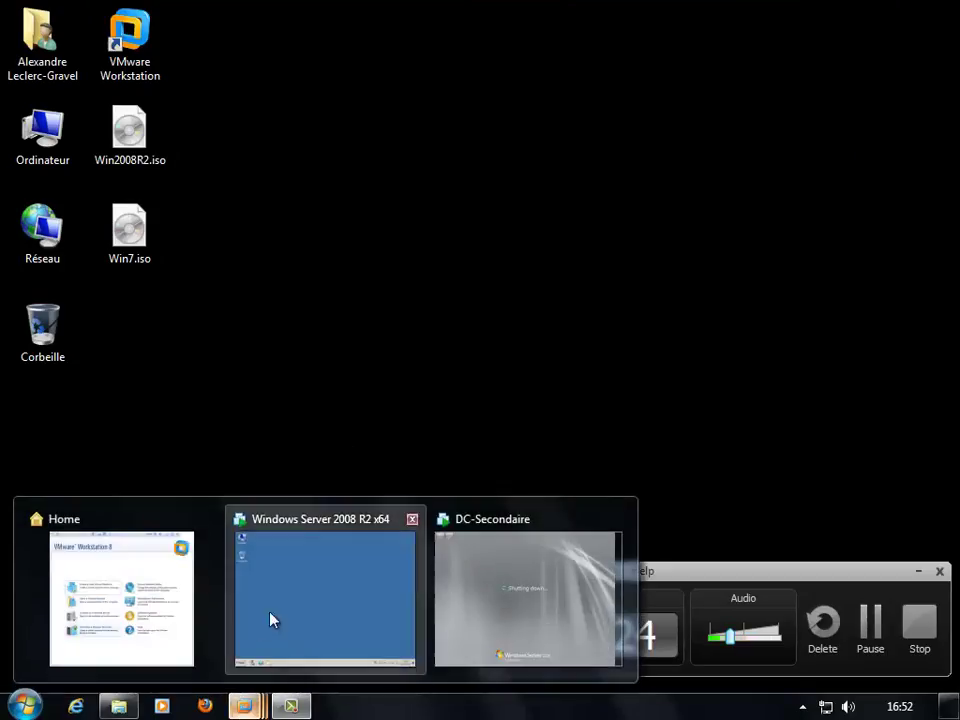
{"action": "left_click", "coordinate": [270, 621]}
{"action": "left_click", "coordinate": [18, 699]}
{"action": "left_click", "coordinate": [70, 381]}
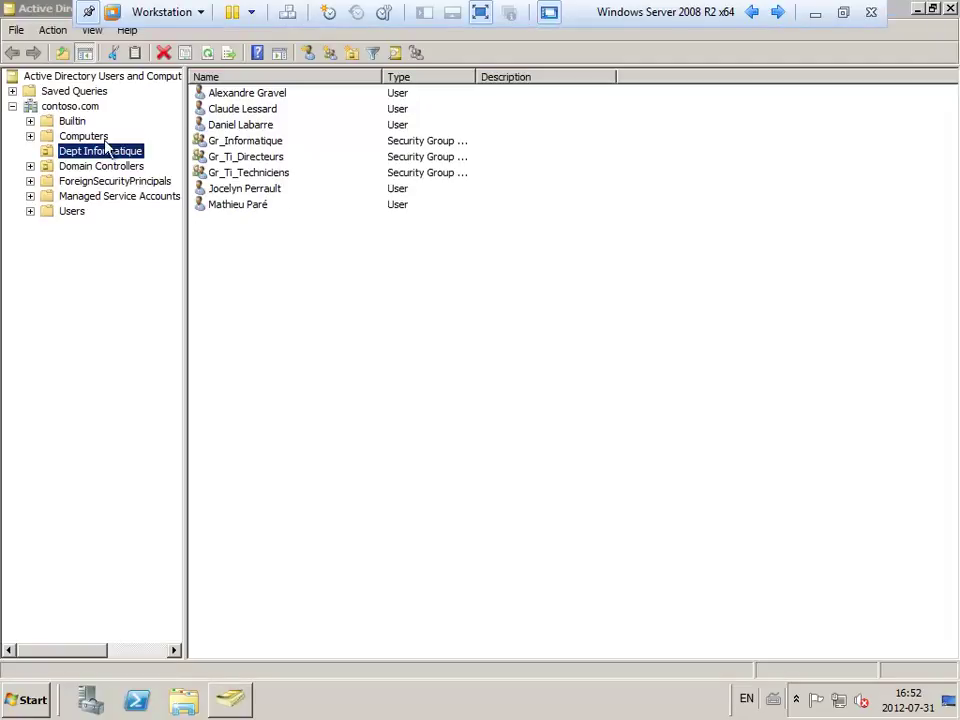
Browse Computers, Dept Informatique and Domain Controllers to confirm SERVER is the only DC, then minimize the VM.
{"action": "left_click", "coordinate": [105, 166]}
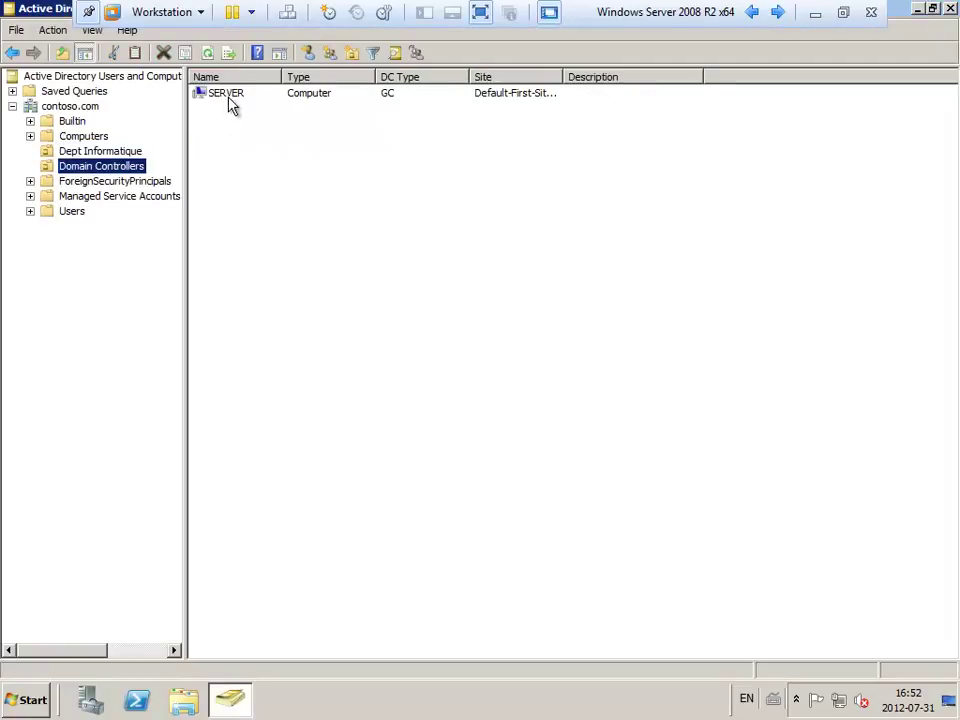
{"action": "left_click", "coordinate": [76, 136]}
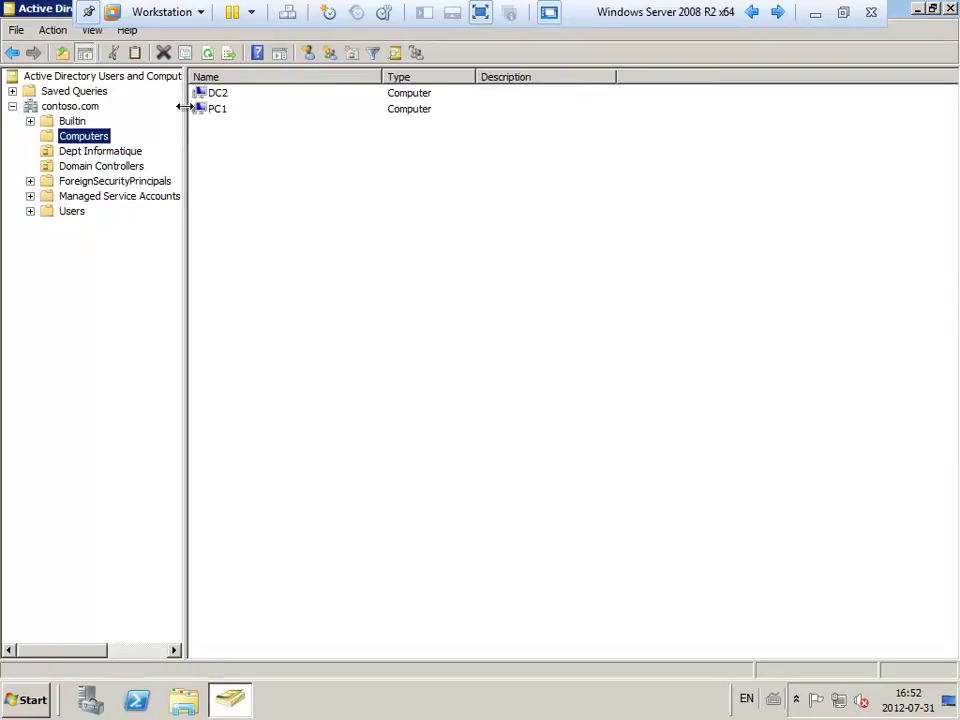
{"action": "left_click", "coordinate": [221, 110]}
{"action": "left_click", "coordinate": [221, 94]}
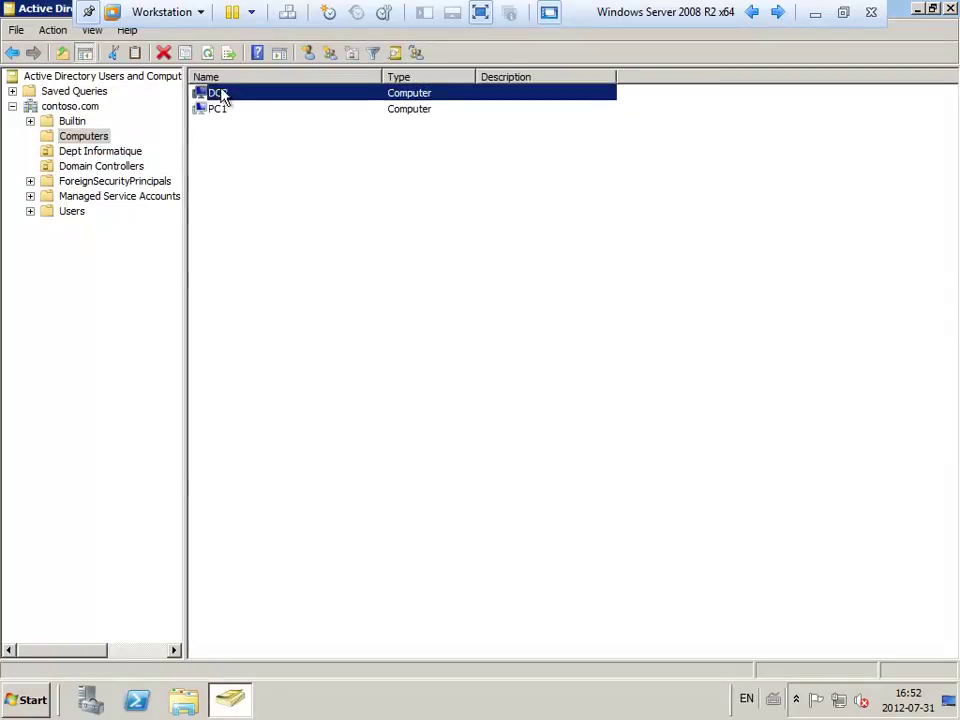
{"action": "left_click", "coordinate": [514, 236]}
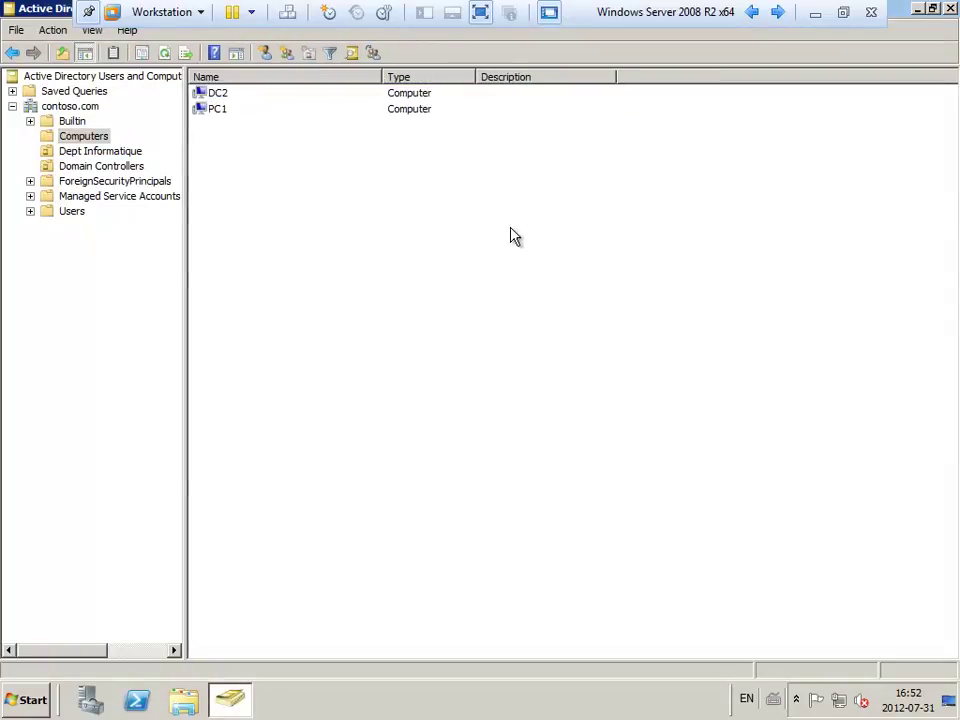
{"action": "left_click", "coordinate": [390, 96]}
{"action": "left_click", "coordinate": [92, 152]}
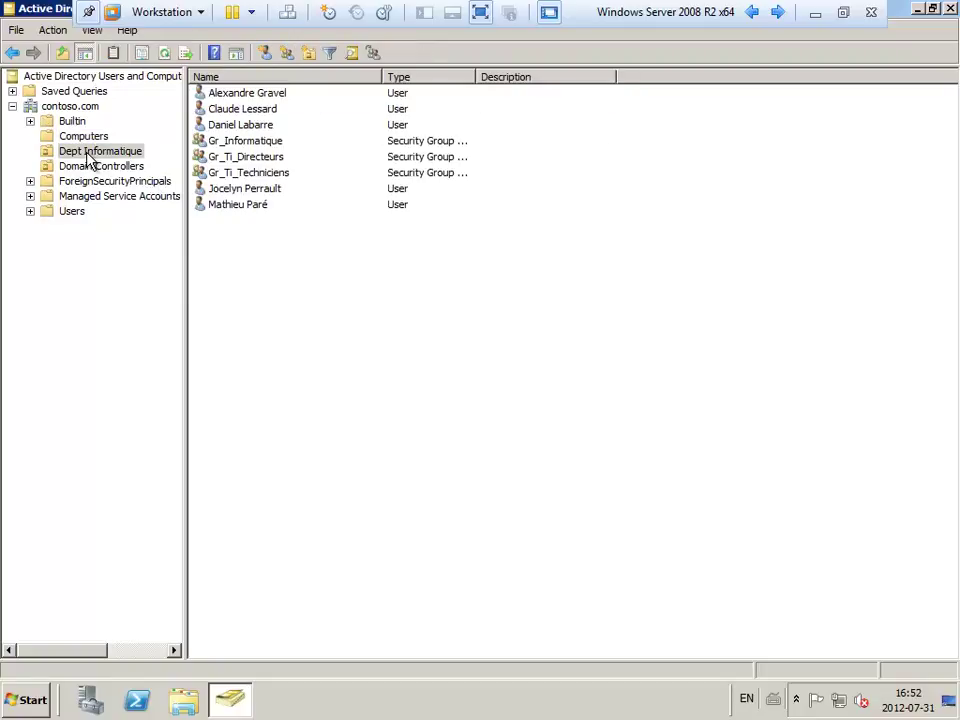
{"action": "left_click", "coordinate": [100, 166]}
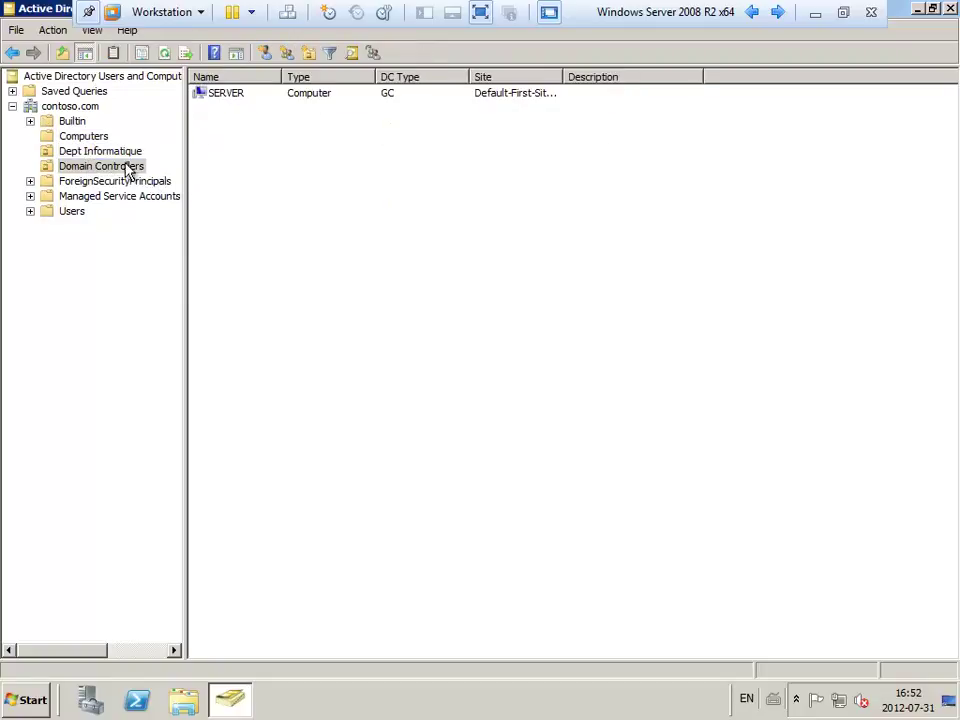
{"action": "left_click", "coordinate": [397, 95]}
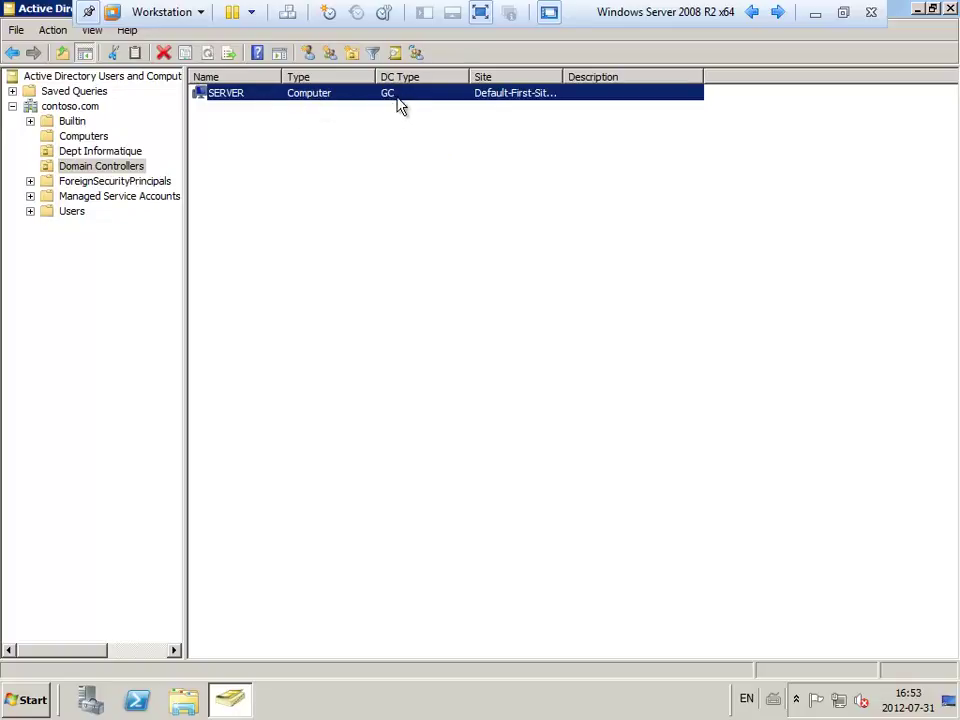
{"action": "left_click", "coordinate": [446, 178]}
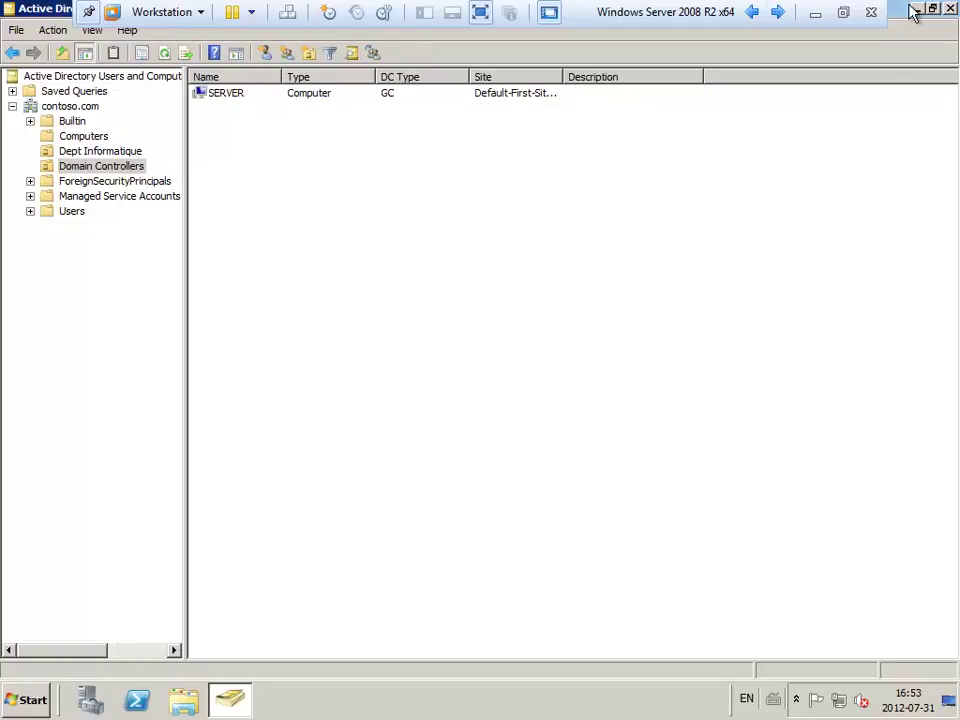
{"action": "left_click", "coordinate": [815, 12]}
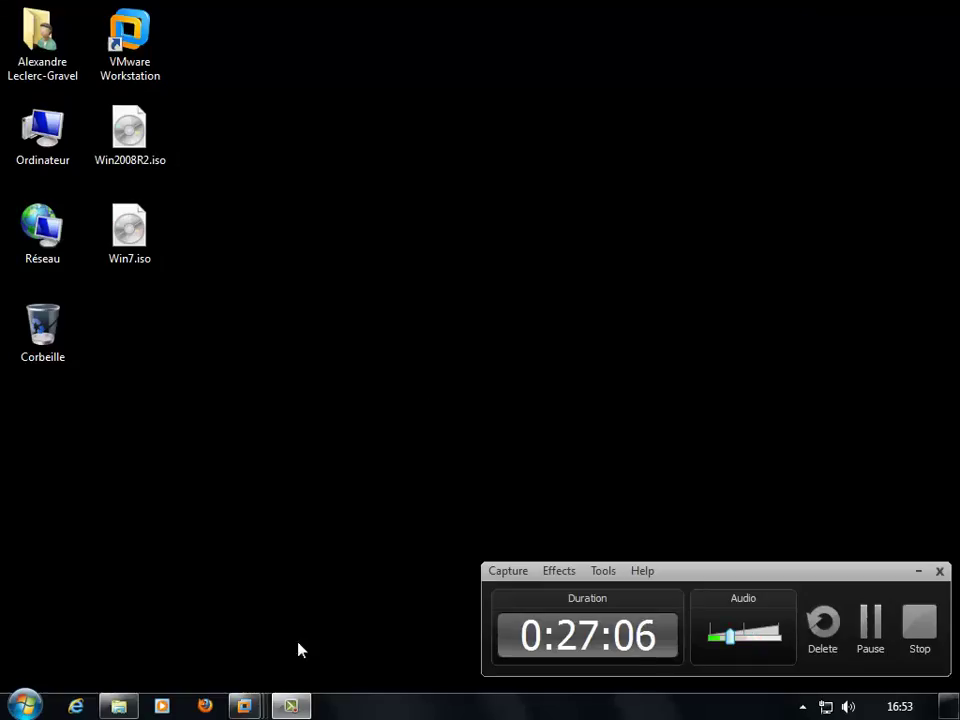
Restore the DC-Secondaire VM and bring up the Other User logon option.
{"action": "left_click", "coordinate": [246, 702]}
{"action": "left_click", "coordinate": [471, 600]}
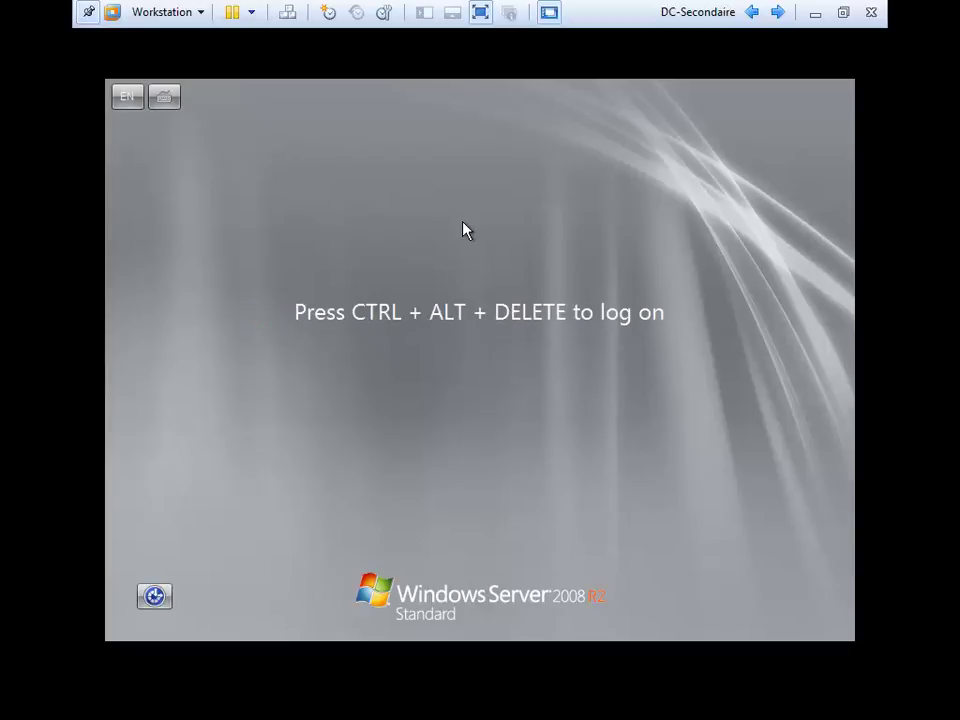
{"action": "key", "text": "ctrl+alt+Delete"}
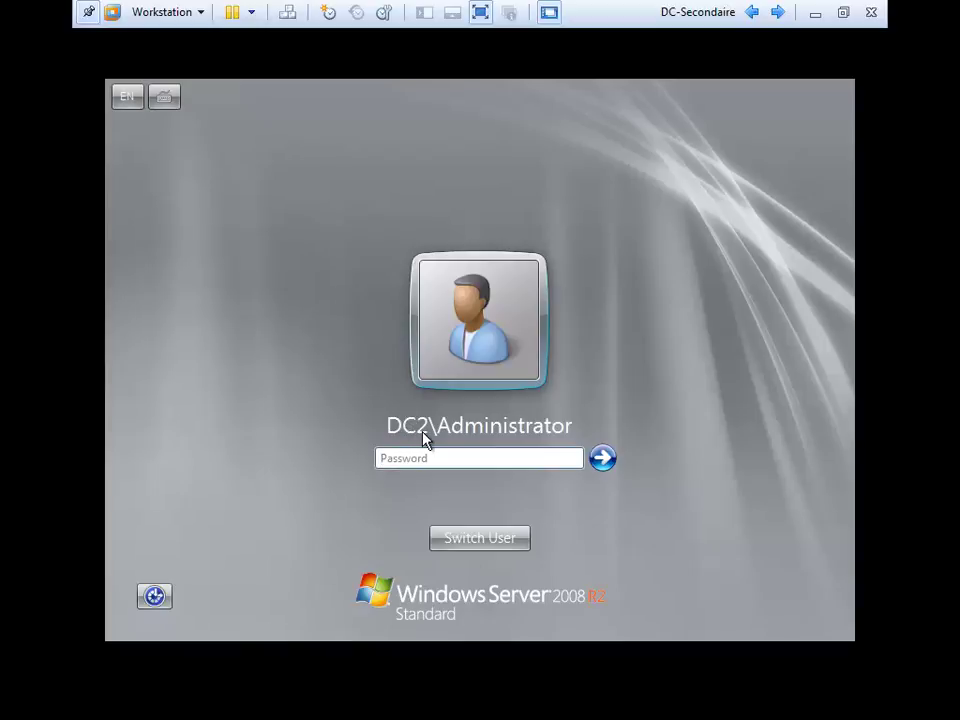
{"action": "left_click", "coordinate": [488, 545]}
{"action": "left_click", "coordinate": [568, 418]}
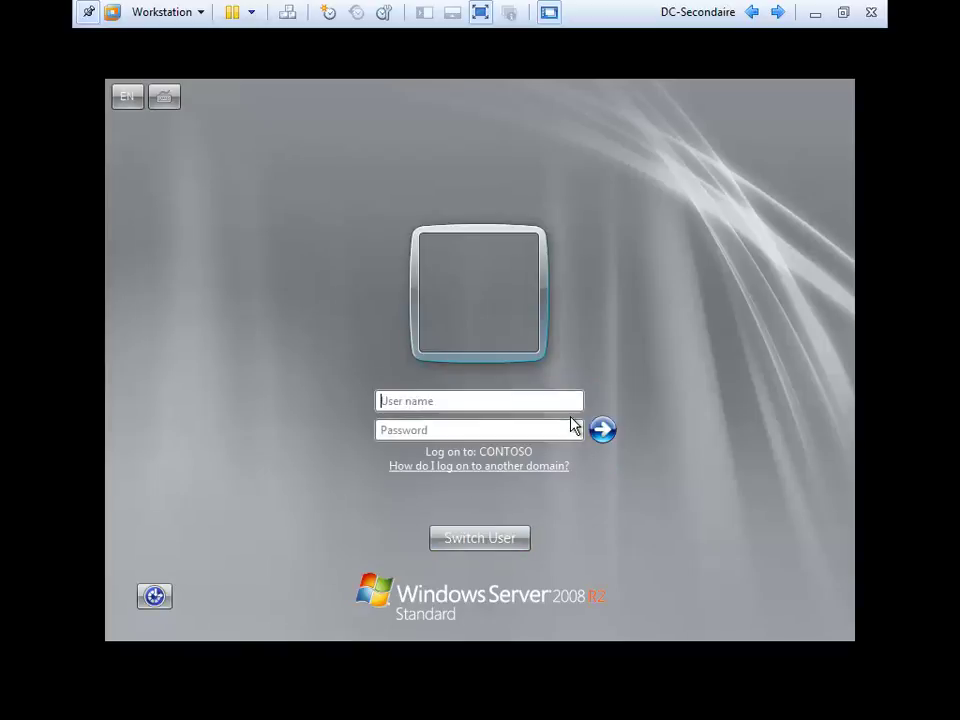
Log on to DC2 as administrator@contoso with the domain password.
{"action": "left_click", "coordinate": [568, 420]}
{"action": "type", "text": "administrator"}
{"action": "key", "text": "Tab"}
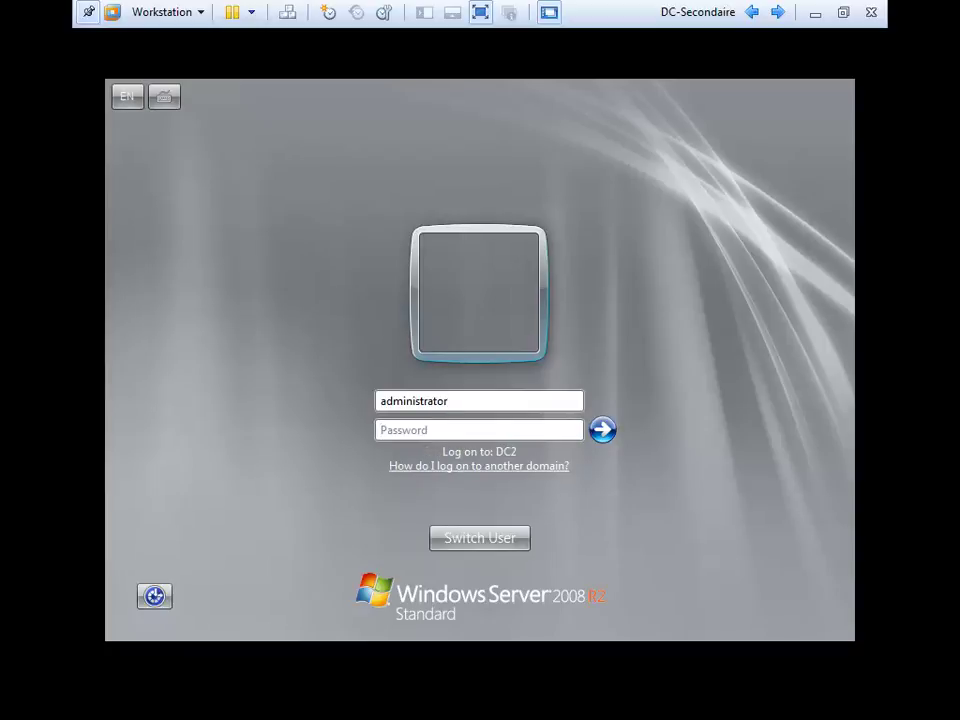
{"action": "left_click", "coordinate": [466, 408]}
{"action": "type", "text": "@contoso"}
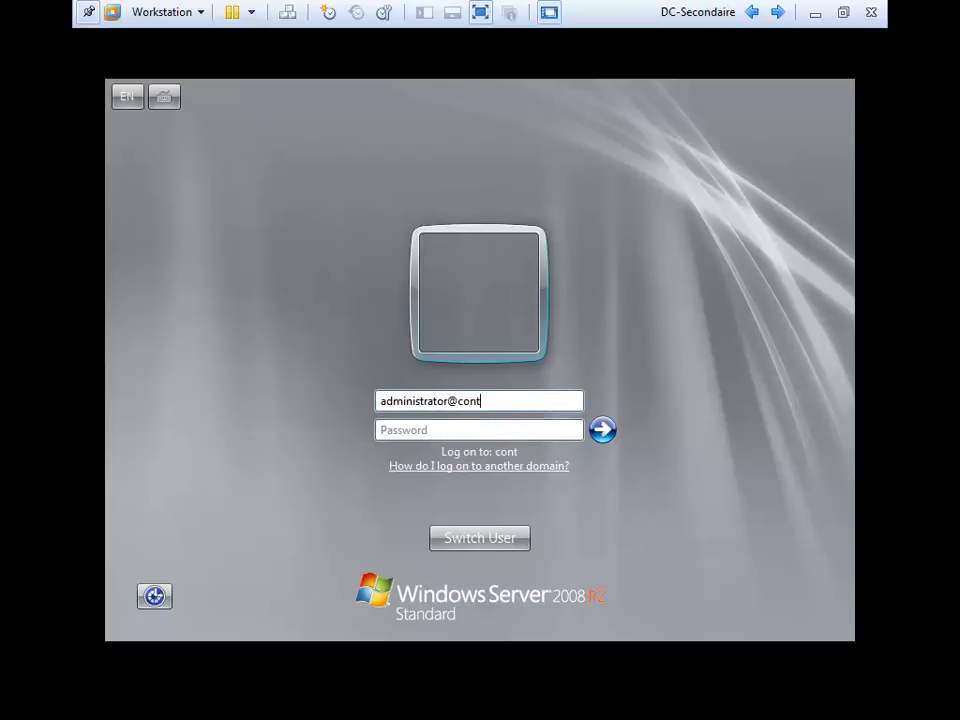
{"action": "left_click", "coordinate": [380, 430]}
{"action": "type", "text": "••••••••••"}
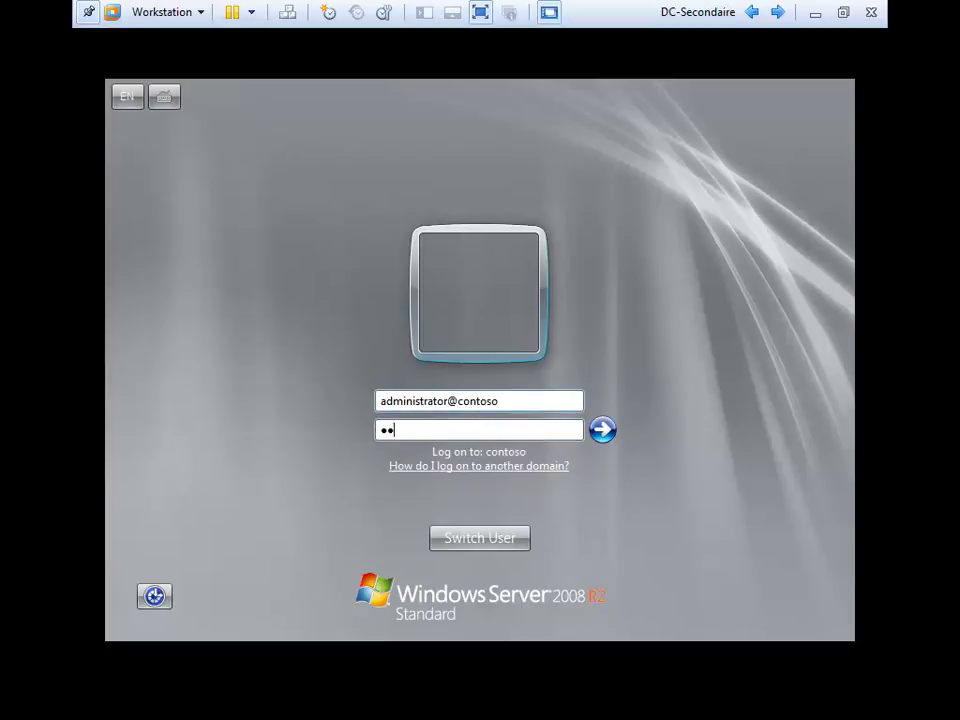
{"action": "key", "text": "Return"}
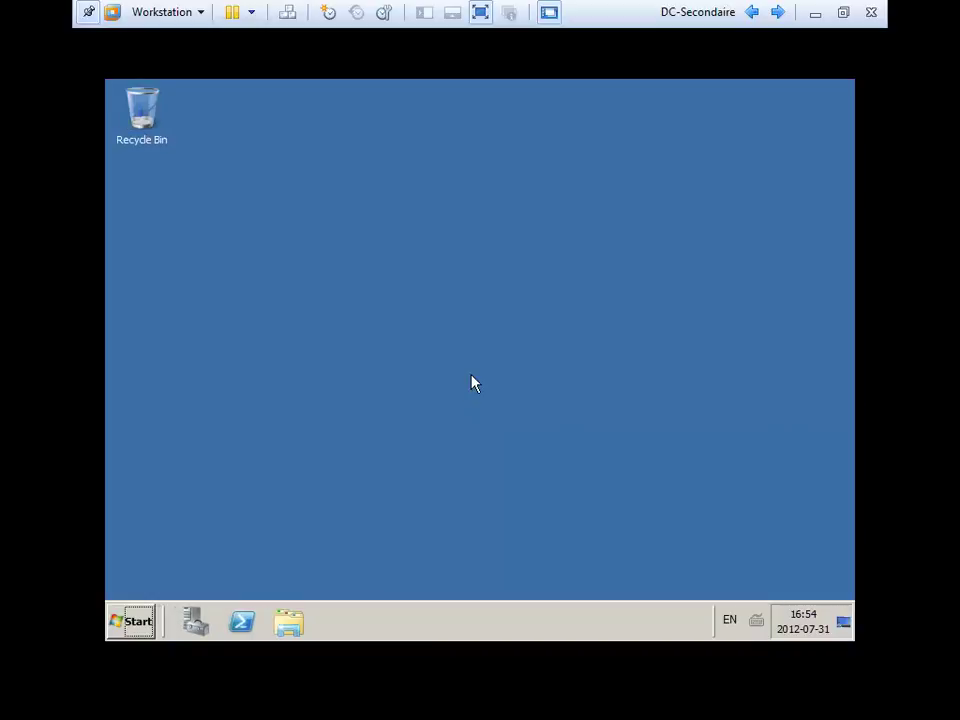
In Server Manager, list the local groups under Configuration > Local Users and Groups.
{"action": "left_click", "coordinate": [195, 624]}
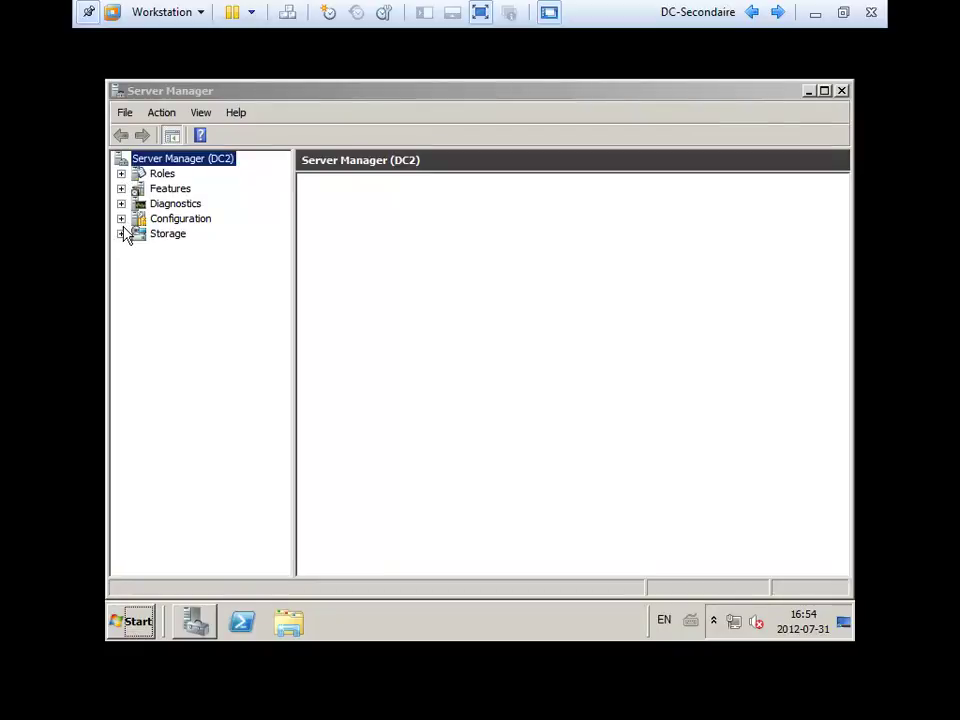
{"action": "left_click", "coordinate": [122, 205]}
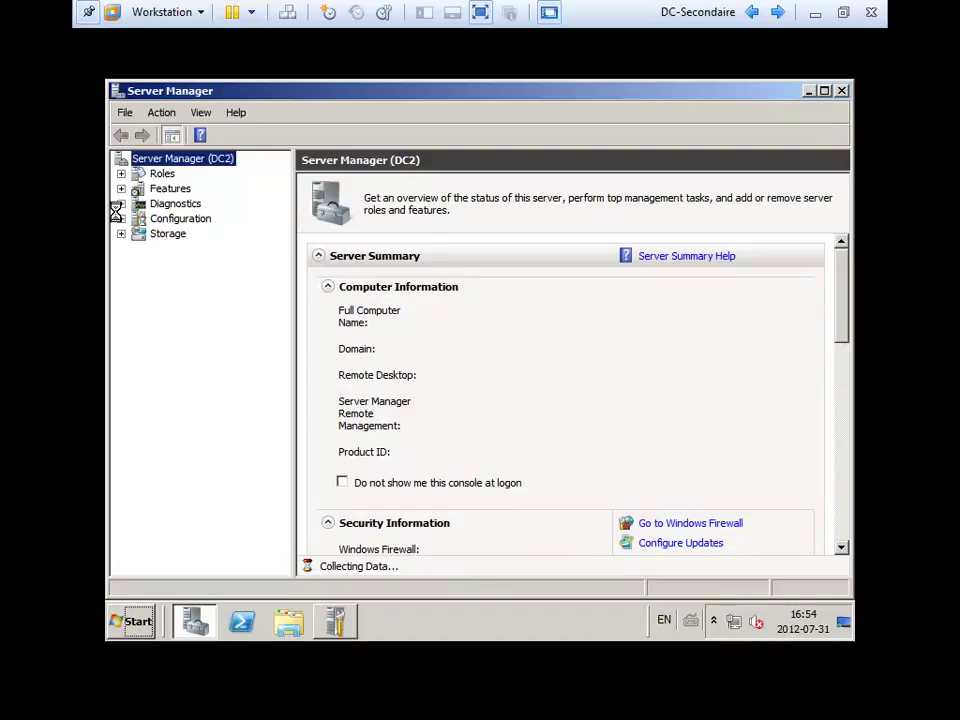
{"action": "left_click", "coordinate": [121, 218]}
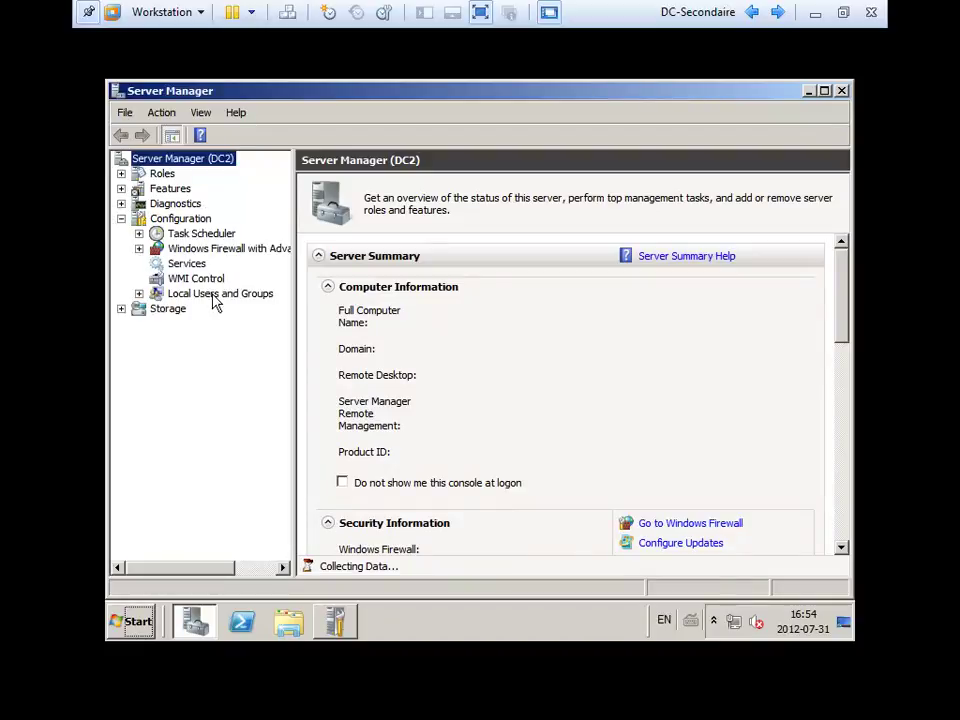
{"action": "left_click", "coordinate": [214, 297]}
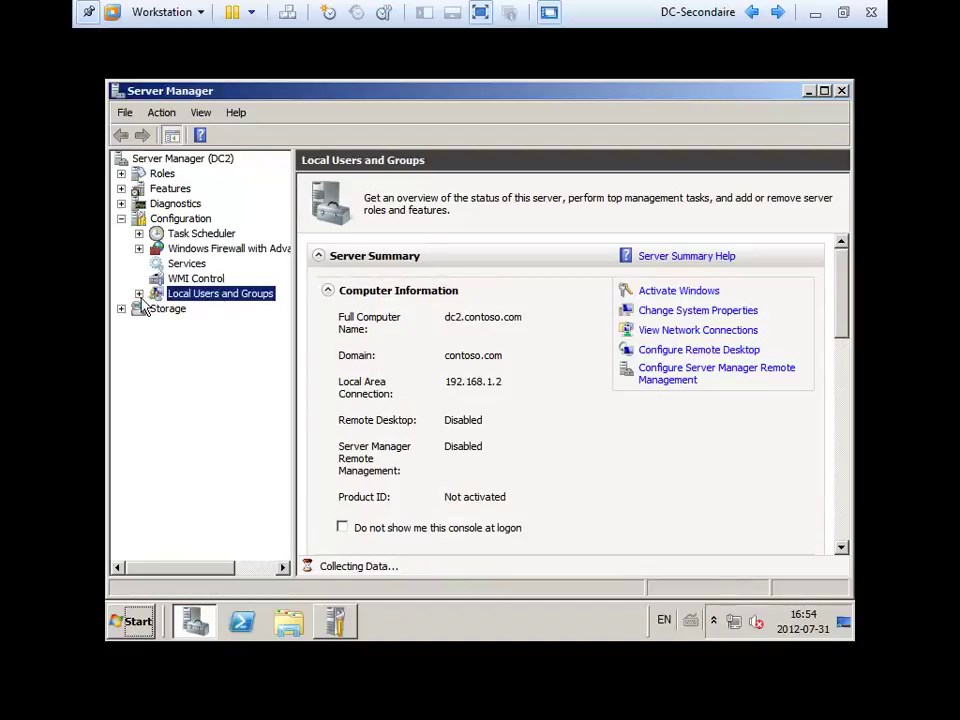
{"action": "left_click", "coordinate": [139, 293]}
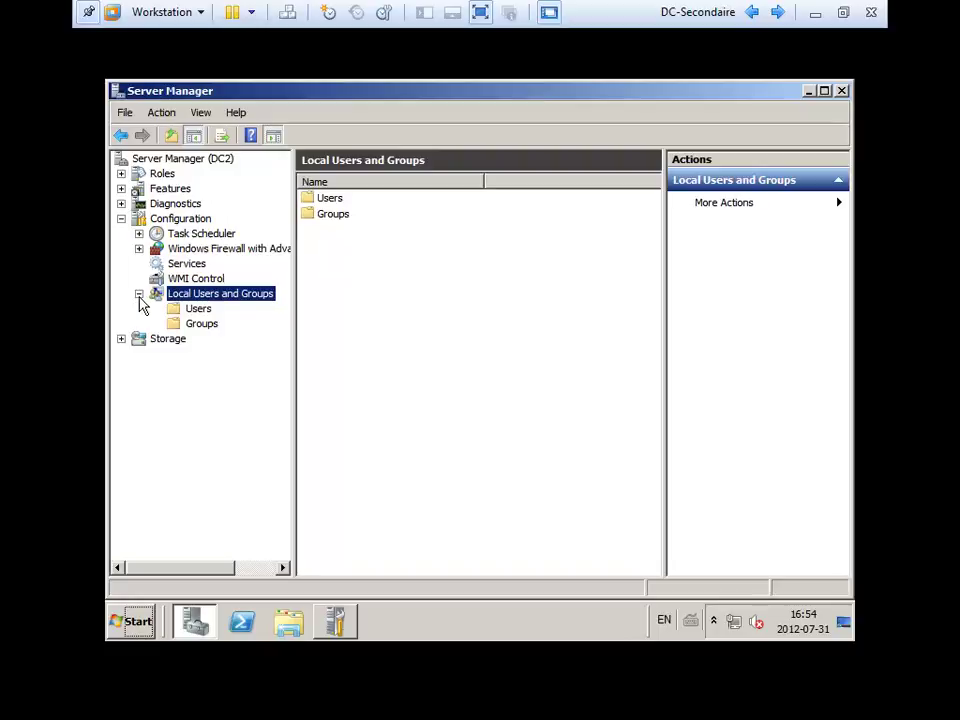
{"action": "left_click", "coordinate": [197, 326]}
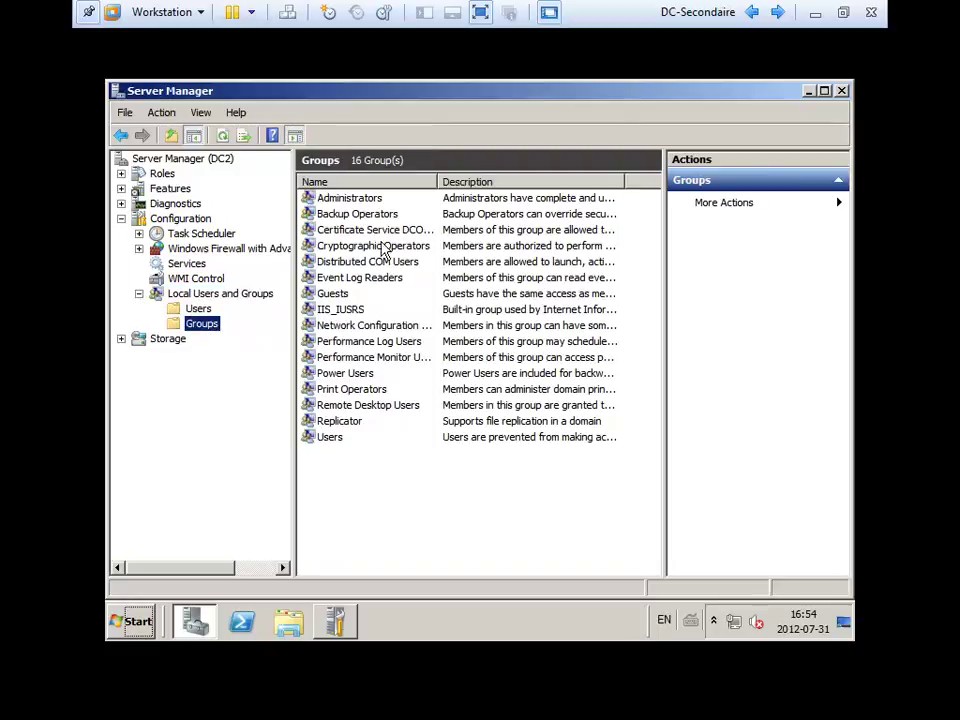
Check that the Administrators group contains CONTOSO\Domain Admins, closing it unchanged.
{"action": "left_click", "coordinate": [351, 201]}
{"action": "double_click", "coordinate": [352, 205]}
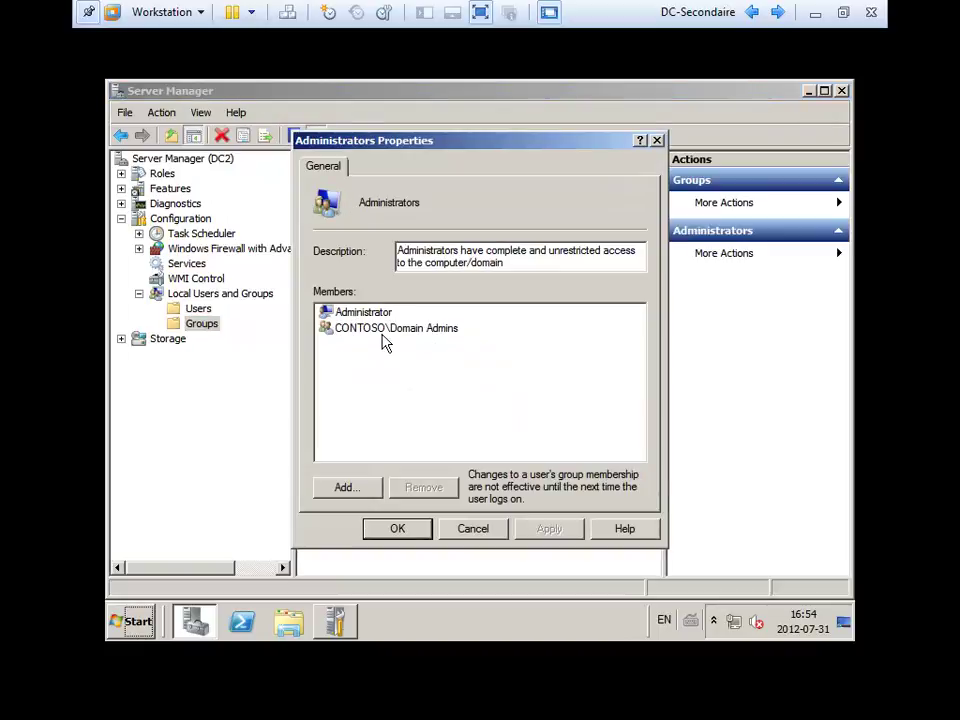
{"action": "left_click", "coordinate": [446, 334]}
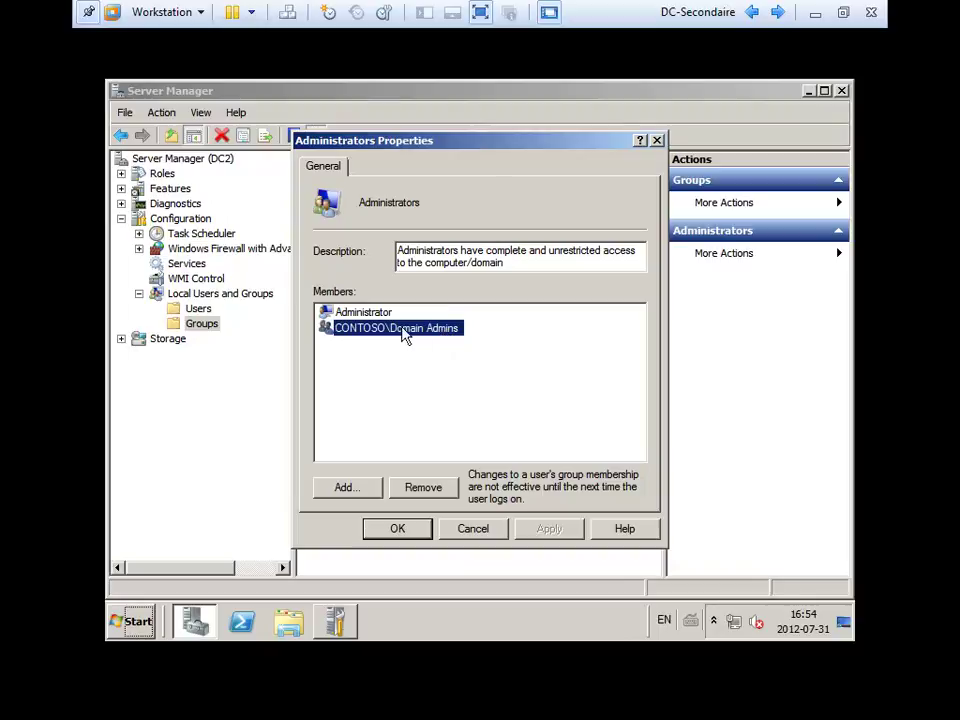
{"action": "key", "text": "Escape"}
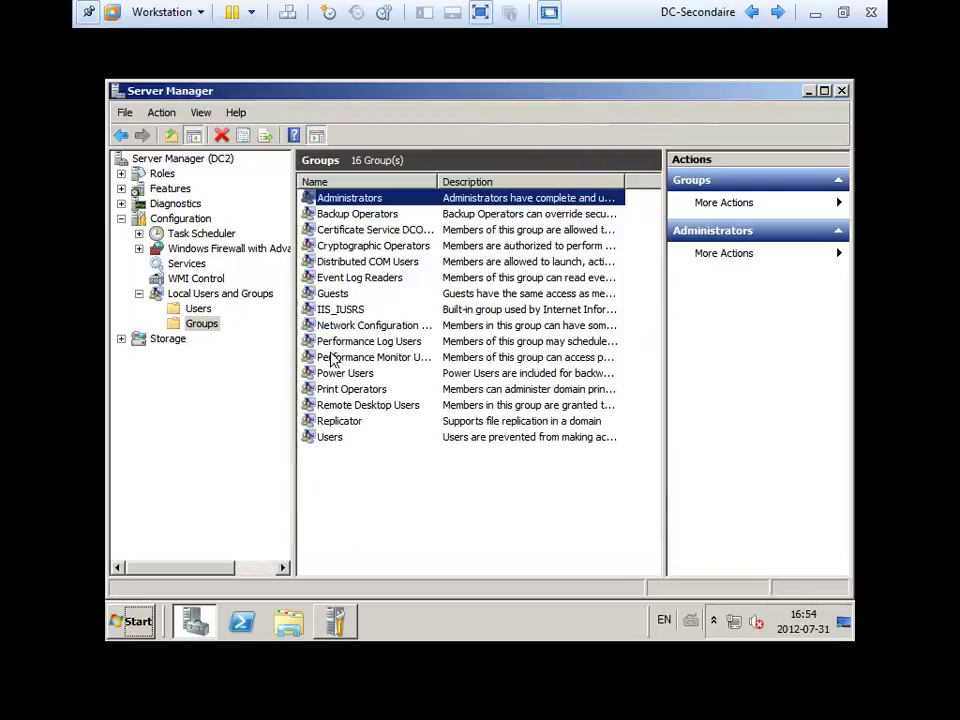
Close Server Manager and Initial Configuration Tasks, then relaunch Server Manager from Start.
{"action": "double_click", "coordinate": [115, 93]}
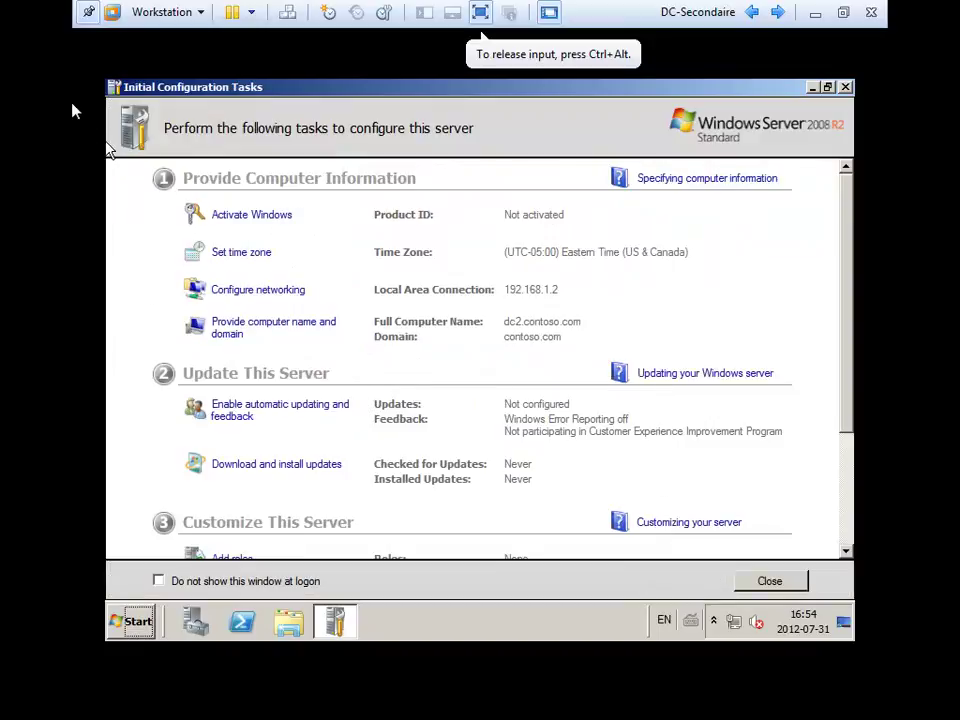
{"action": "double_click", "coordinate": [116, 90]}
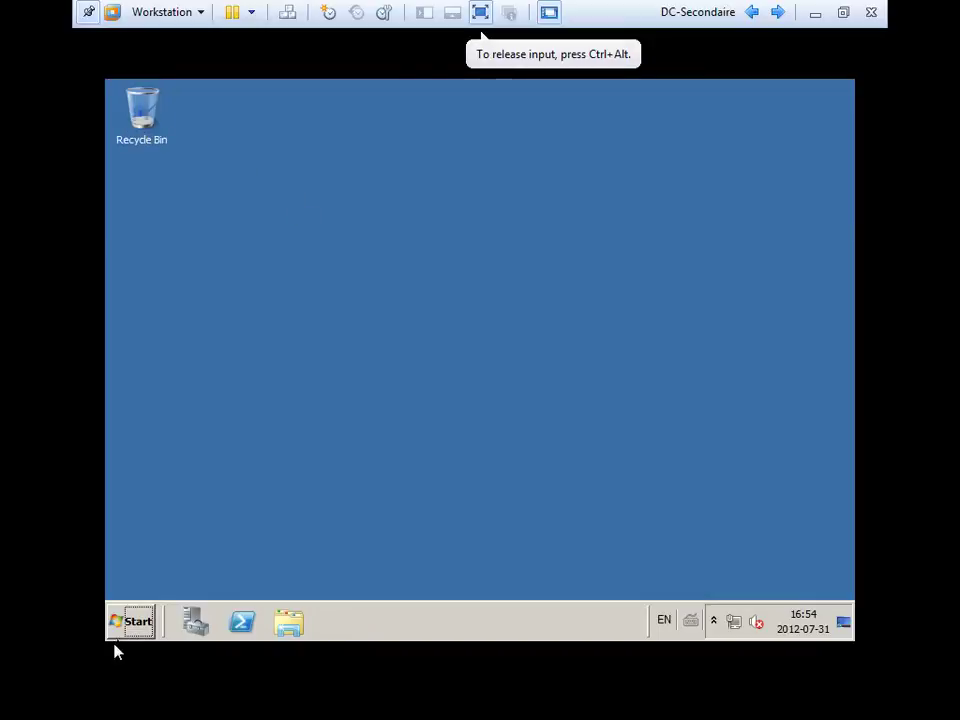
{"action": "left_click", "coordinate": [118, 630]}
{"action": "left_click", "coordinate": [192, 615]}
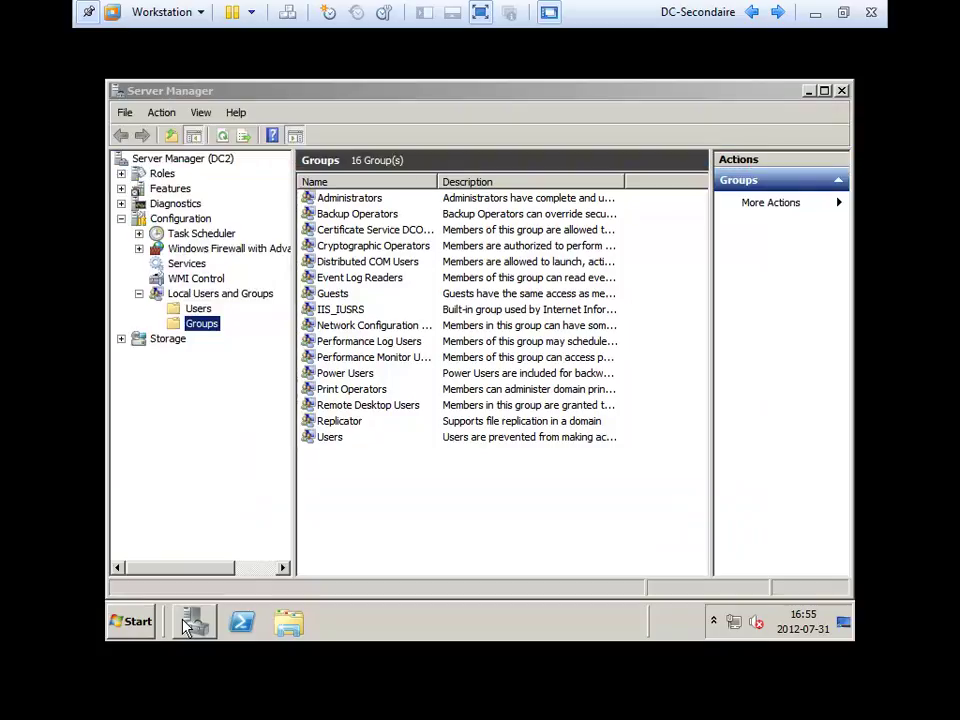
Start the Add Roles Wizard from the Roles summary and reach the role selection page.
{"action": "left_click", "coordinate": [165, 173]}
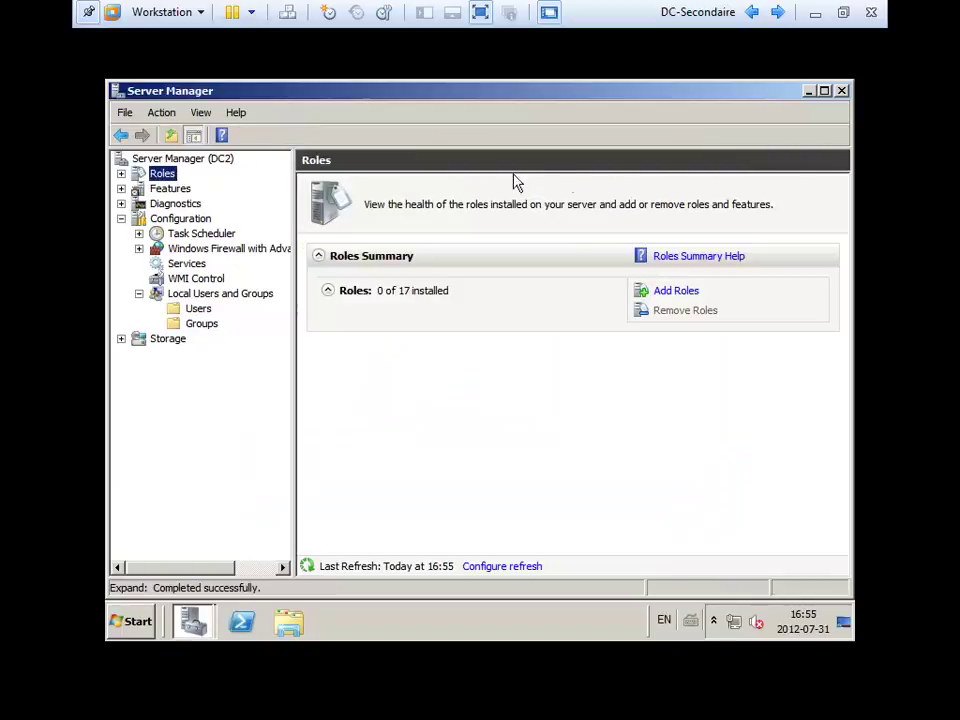
{"action": "left_click", "coordinate": [667, 292]}
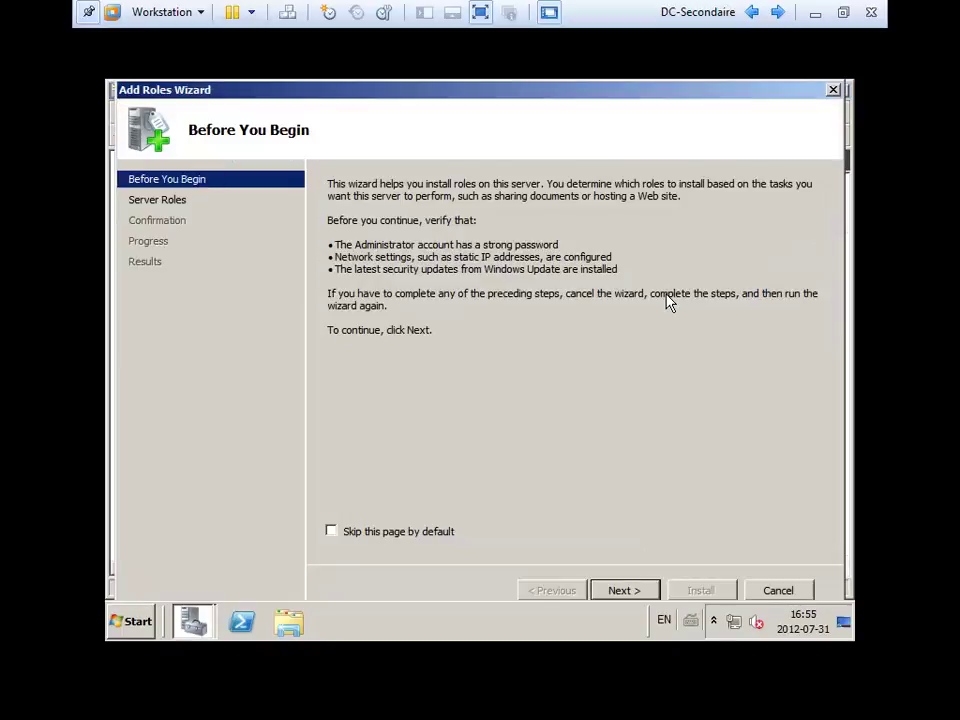
{"action": "left_click", "coordinate": [623, 591]}
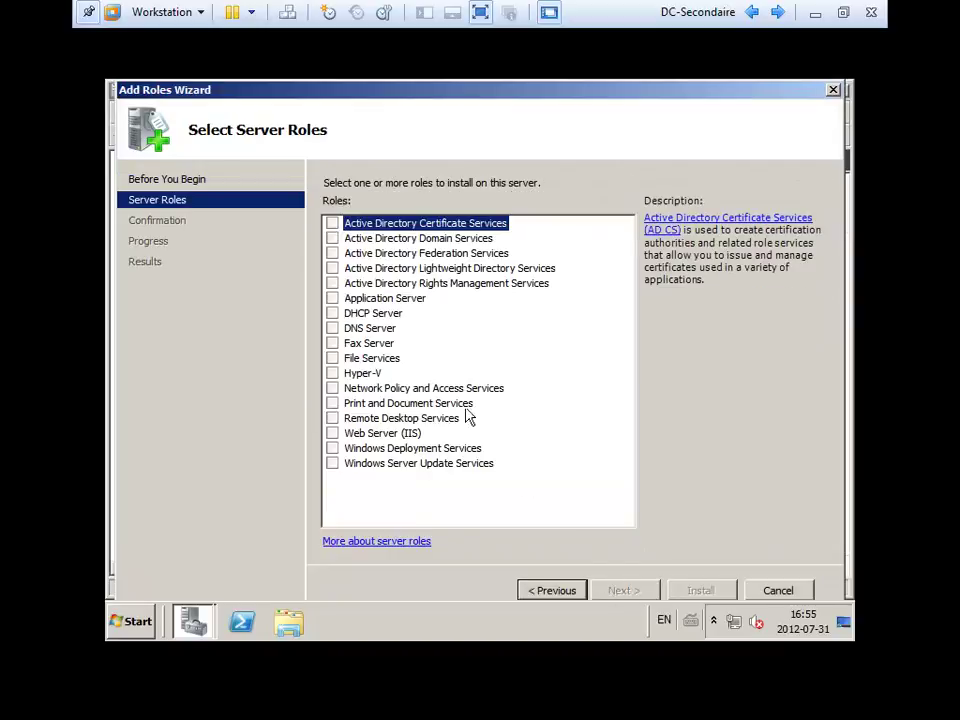
Select Active Directory Domain Services with its required .NET Framework 3.5.1 feature and reach confirmation.
{"action": "left_click", "coordinate": [333, 238]}
{"action": "left_click", "coordinate": [611, 446]}
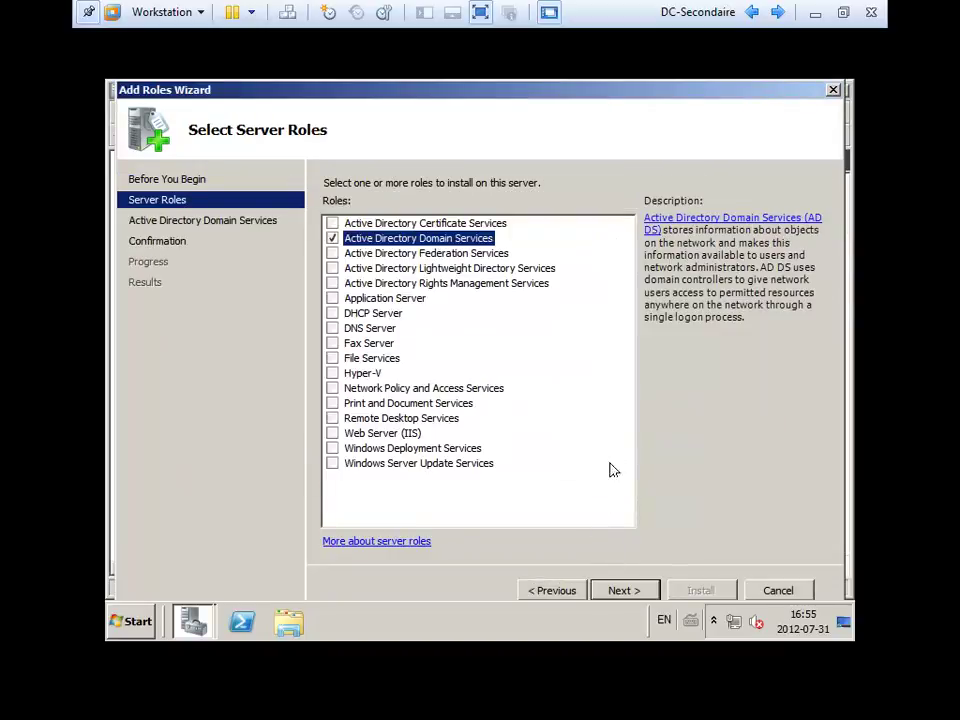
{"action": "left_click", "coordinate": [622, 590]}
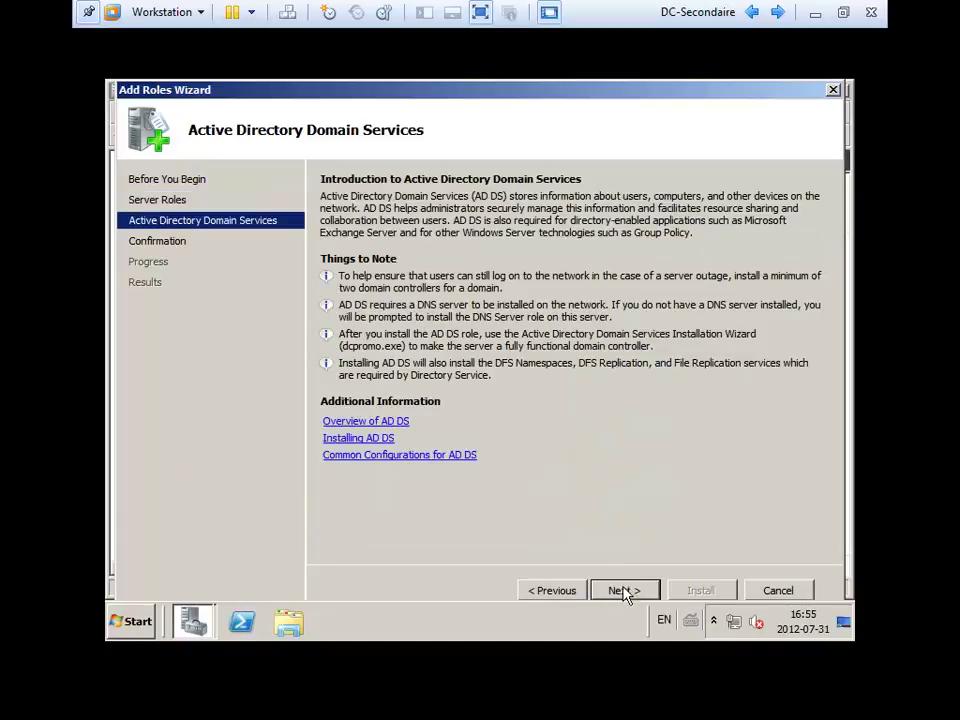
{"action": "left_click", "coordinate": [582, 591]}
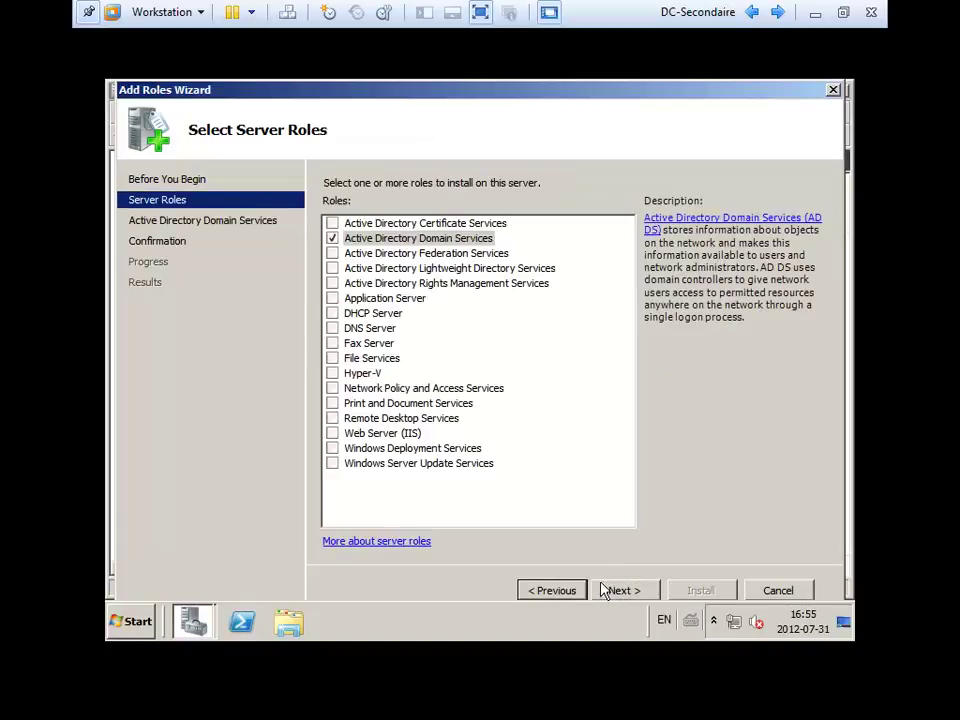
{"action": "left_click", "coordinate": [620, 590]}
{"action": "left_click", "coordinate": [624, 591]}
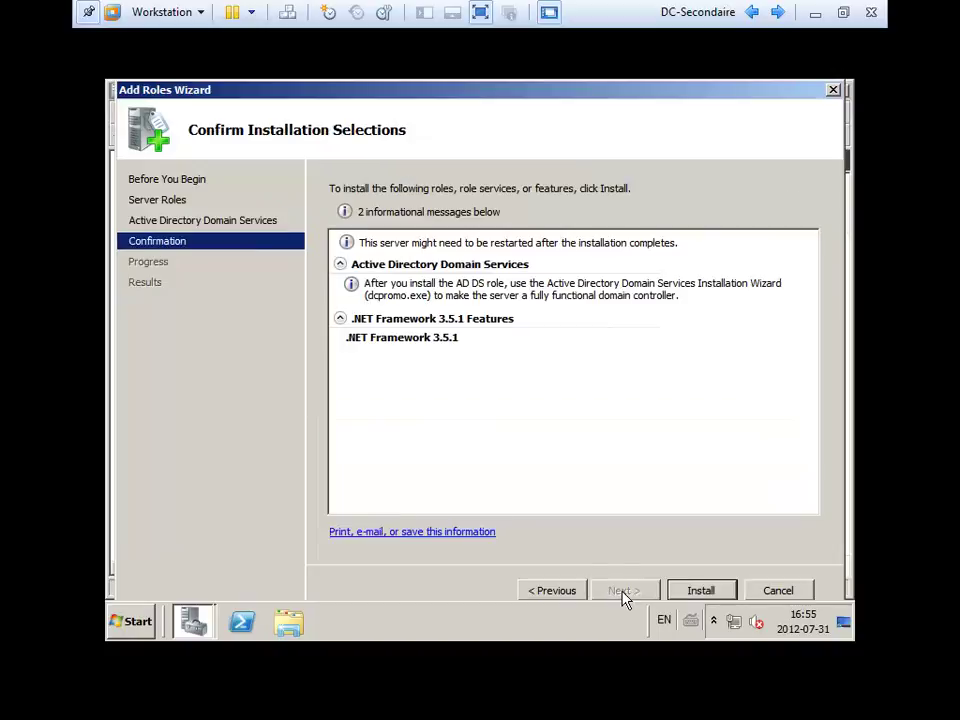
Install Active Directory Domain Services and .NET Framework 3.5.1, closing the wizard after success.
{"action": "left_click", "coordinate": [703, 591]}
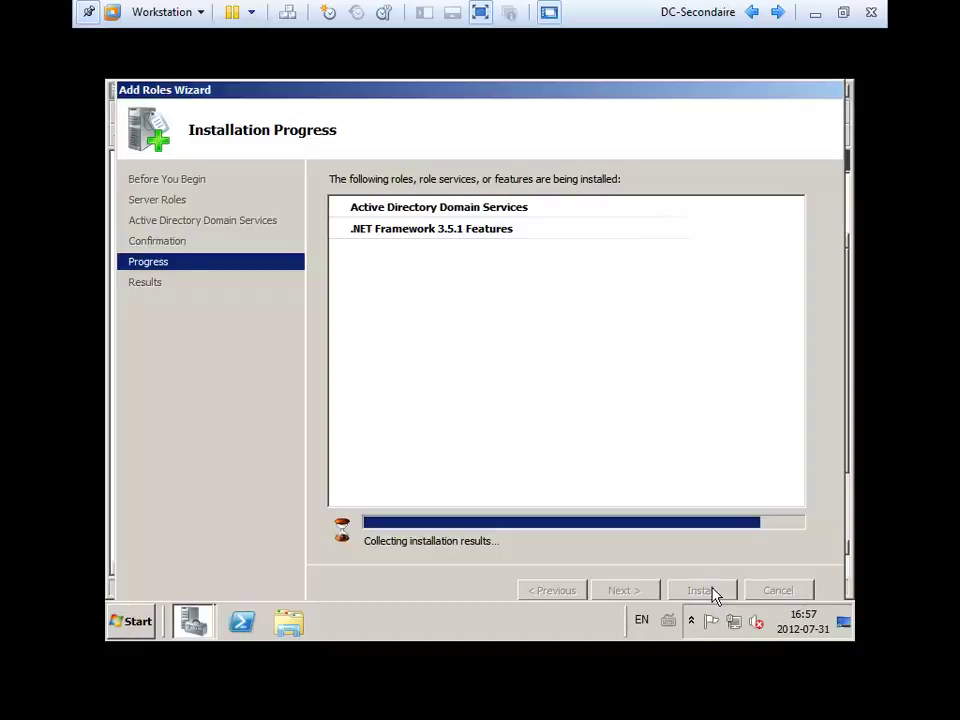
{"action": "left_click", "coordinate": [715, 594]}
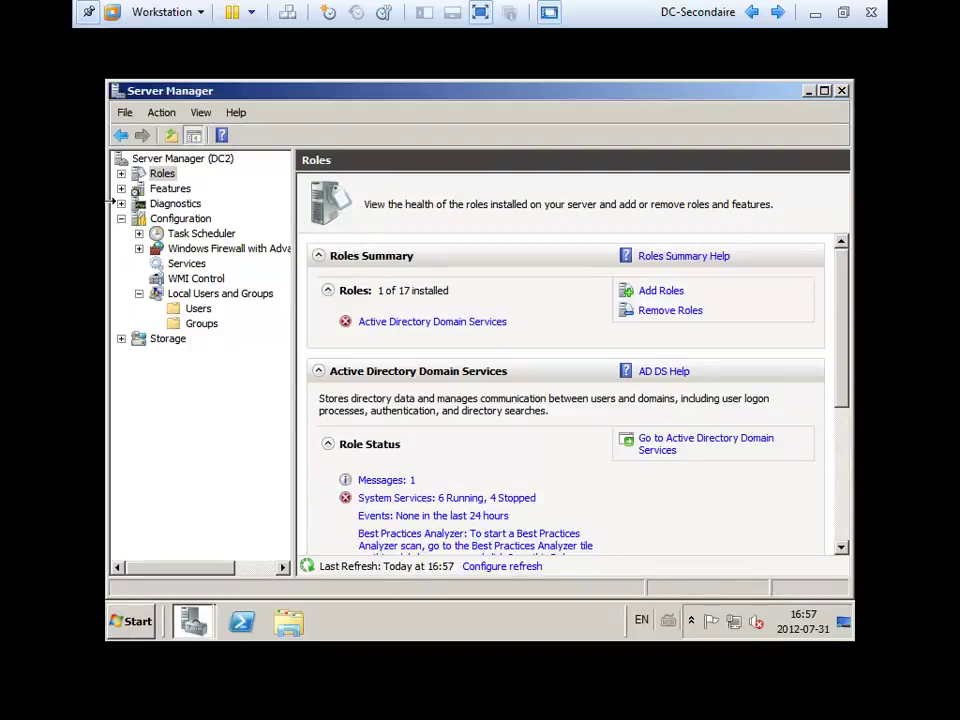
Expand Roles, open the Active Directory Domain Services page, and launch dcpromo.exe from its summary.
{"action": "double_click", "coordinate": [158, 174]}
{"action": "left_click", "coordinate": [185, 189]}
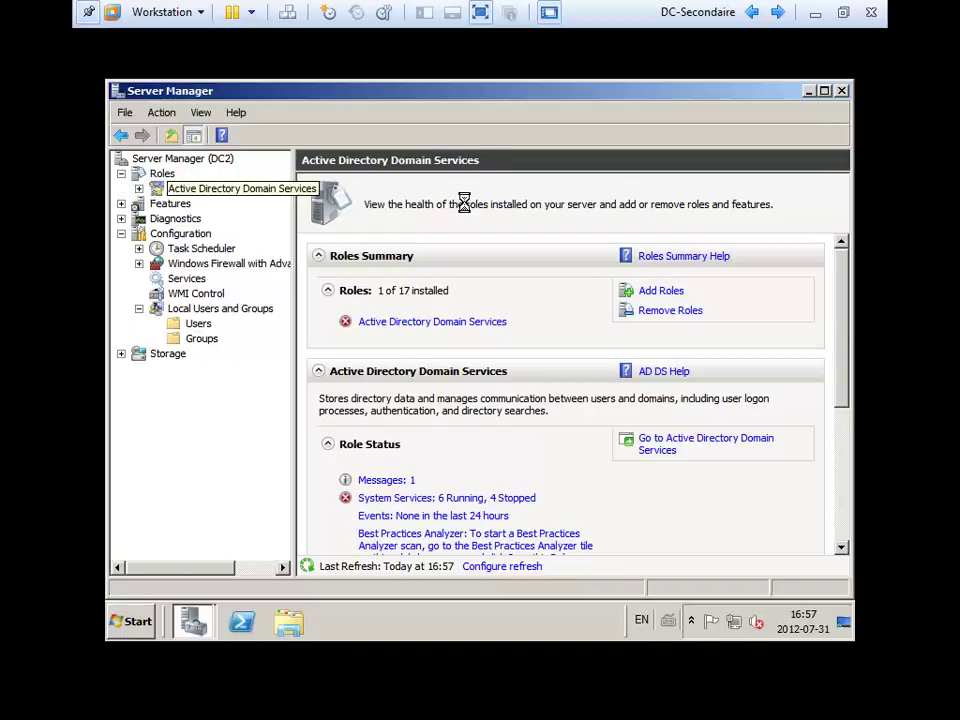
{"action": "double_click", "coordinate": [198, 190]}
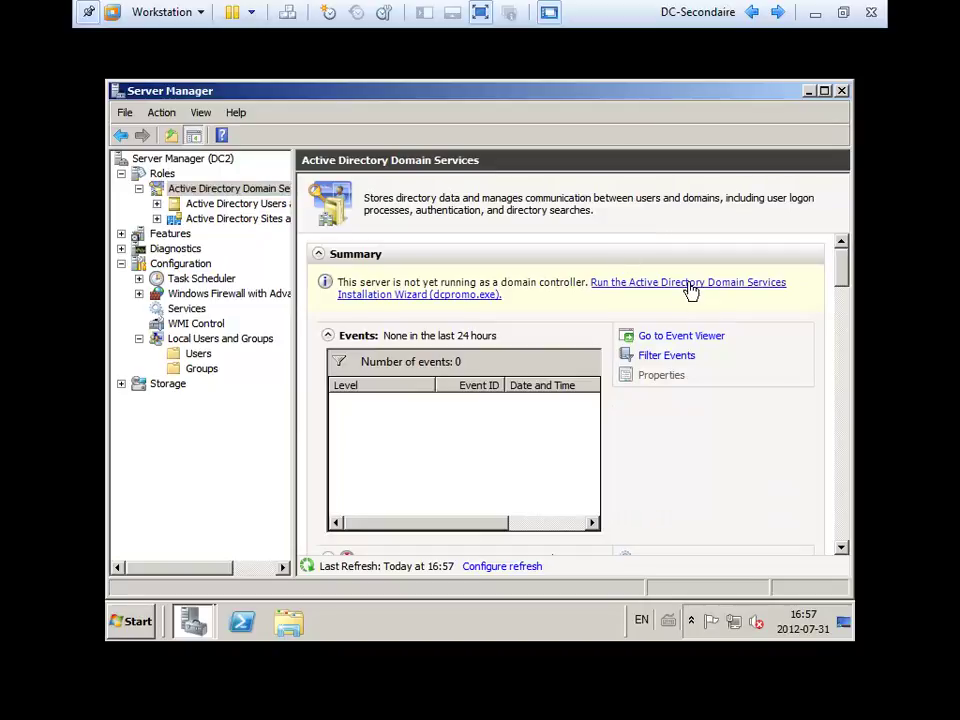
{"action": "left_click", "coordinate": [689, 288]}
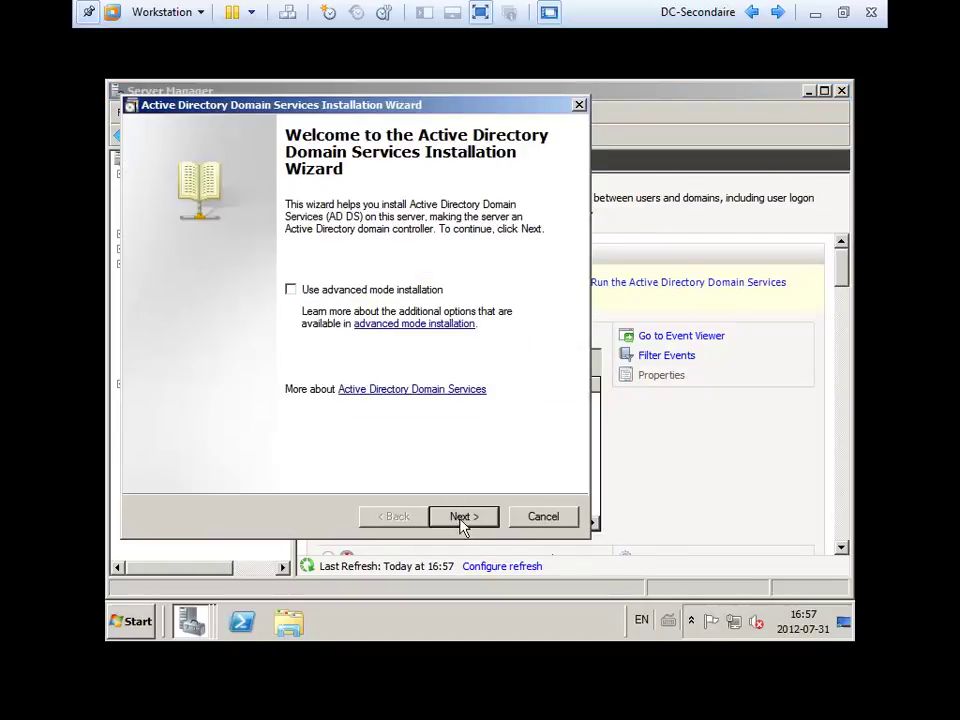
Pass the welcome and compatibility pages and choose Existing forest, adding a domain controller to an existing domain.
{"action": "left_click", "coordinate": [462, 517]}
{"action": "left_click", "coordinate": [463, 517]}
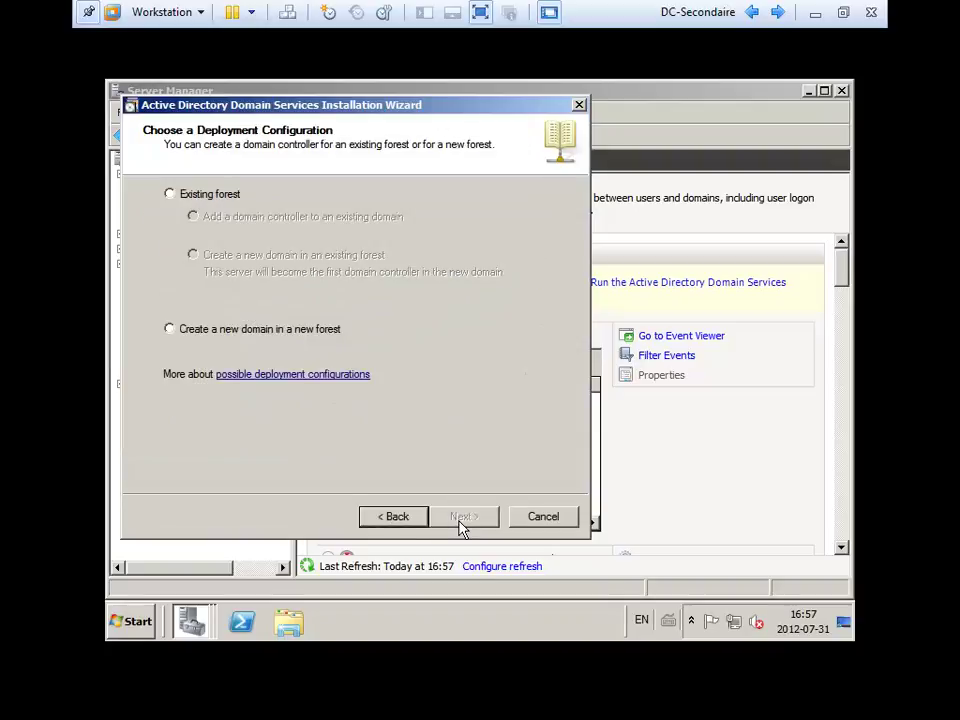
{"action": "left_click", "coordinate": [192, 335]}
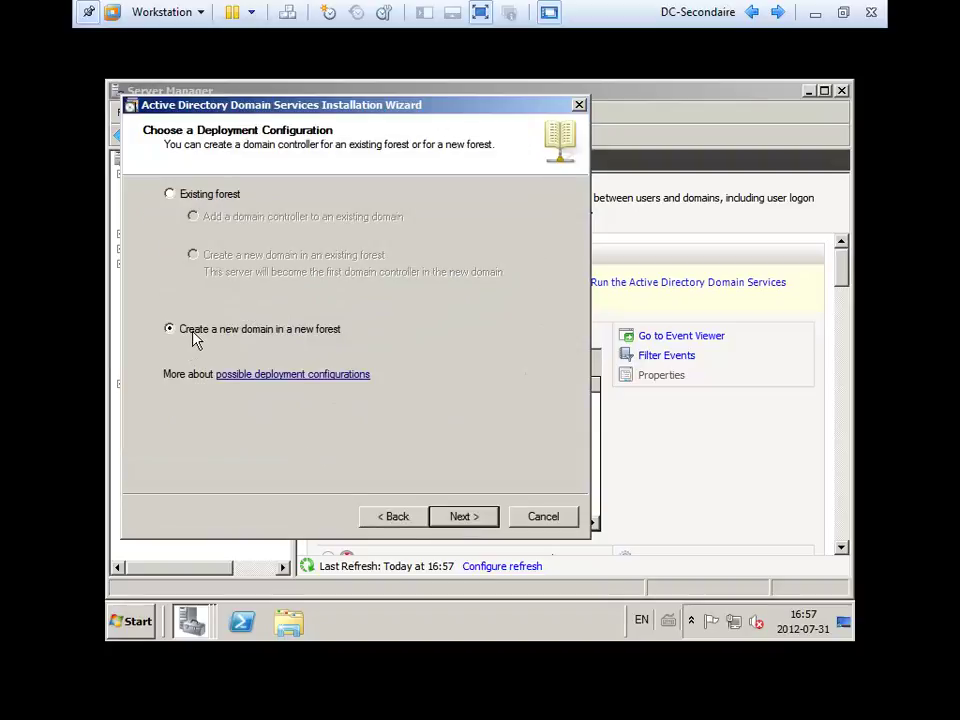
{"action": "left_click", "coordinate": [203, 195]}
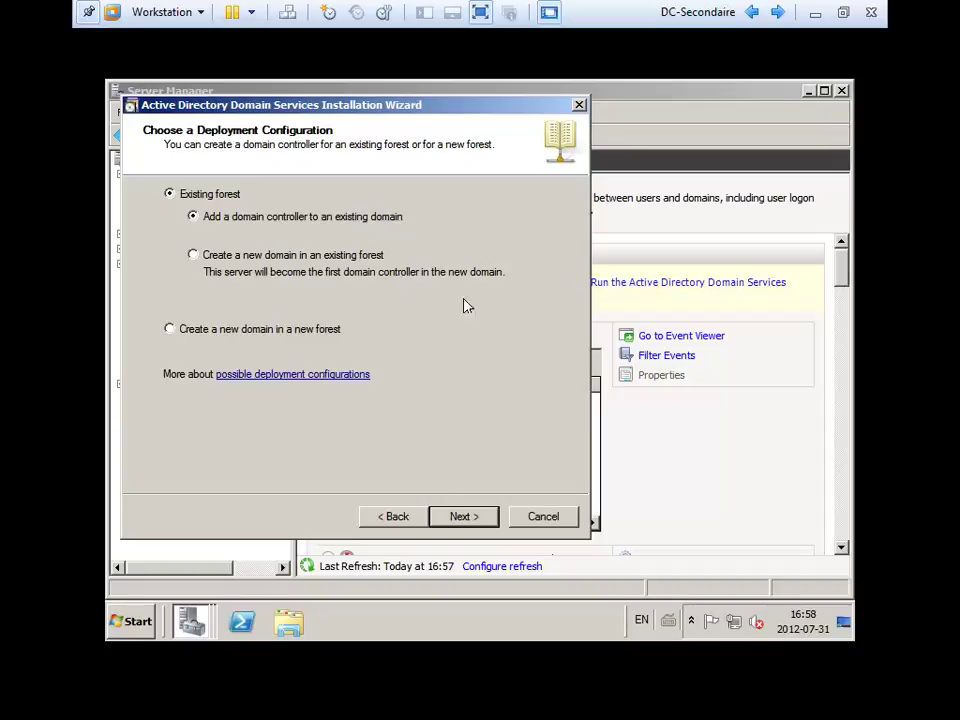
Target contoso.com with the current logged-on credentials, confirm it as the domain, and open the Start menu.
{"action": "left_click", "coordinate": [462, 516]}
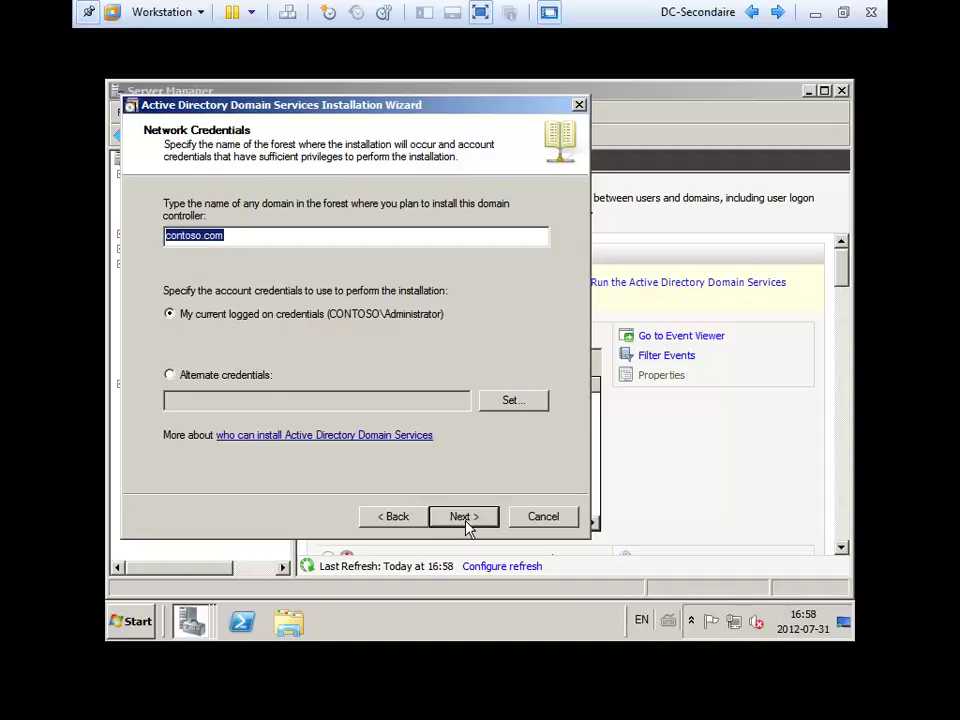
{"action": "left_click", "coordinate": [440, 515]}
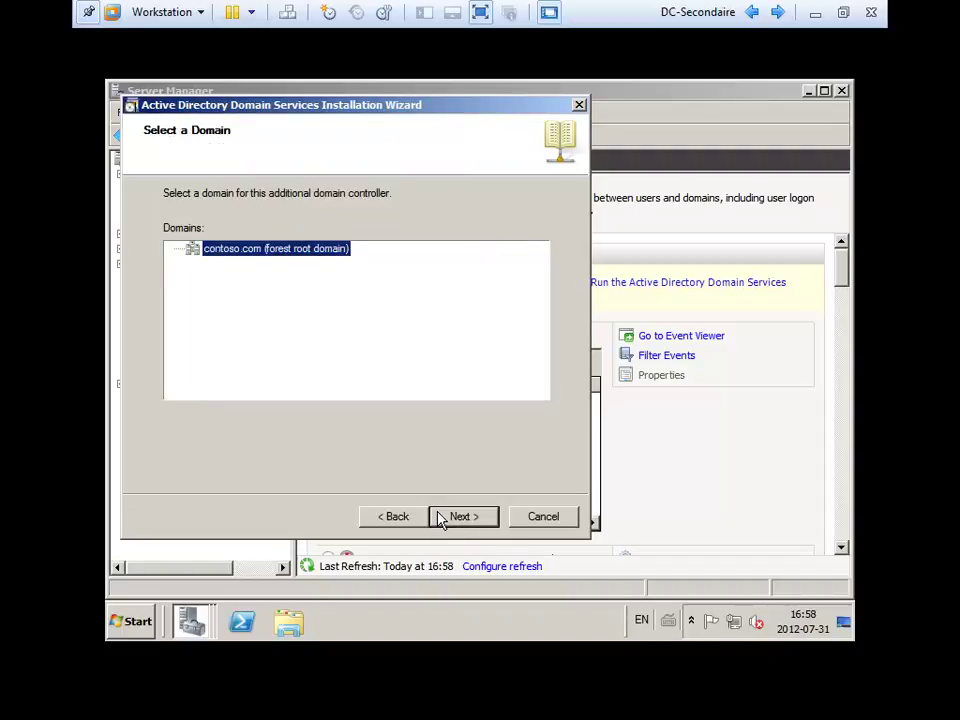
{"action": "left_click", "coordinate": [463, 517]}
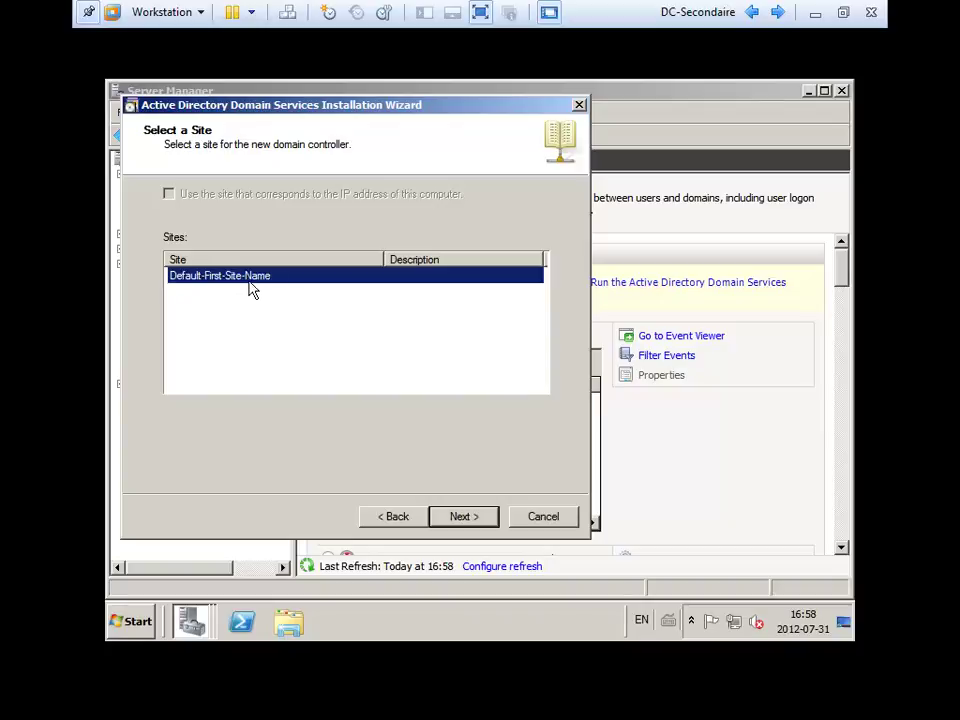
{"action": "left_click", "coordinate": [131, 621]}
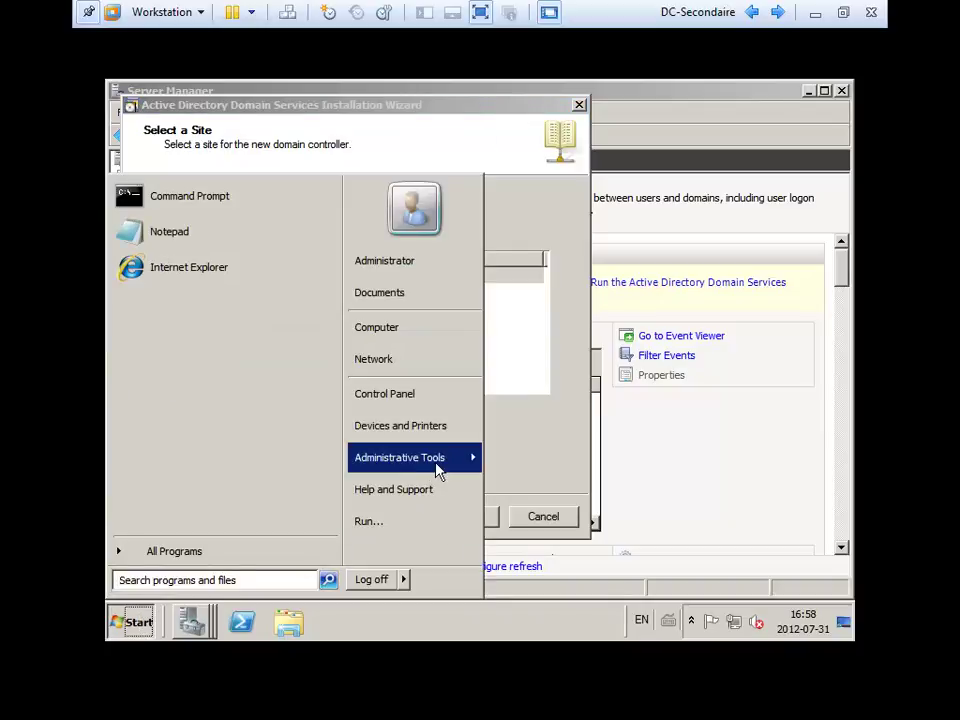
Browse the Start menu's Administrative Tools, then close the menu without launching anything.
{"action": "mouse_move", "coordinate": [437, 471]}
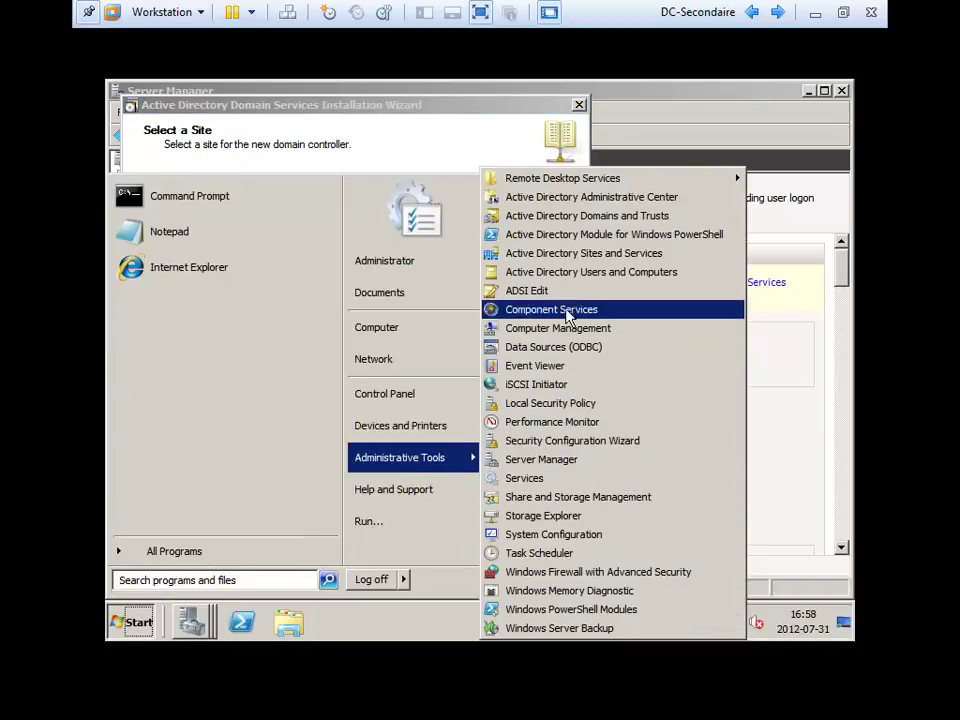
{"action": "mouse_move", "coordinate": [603, 186]}
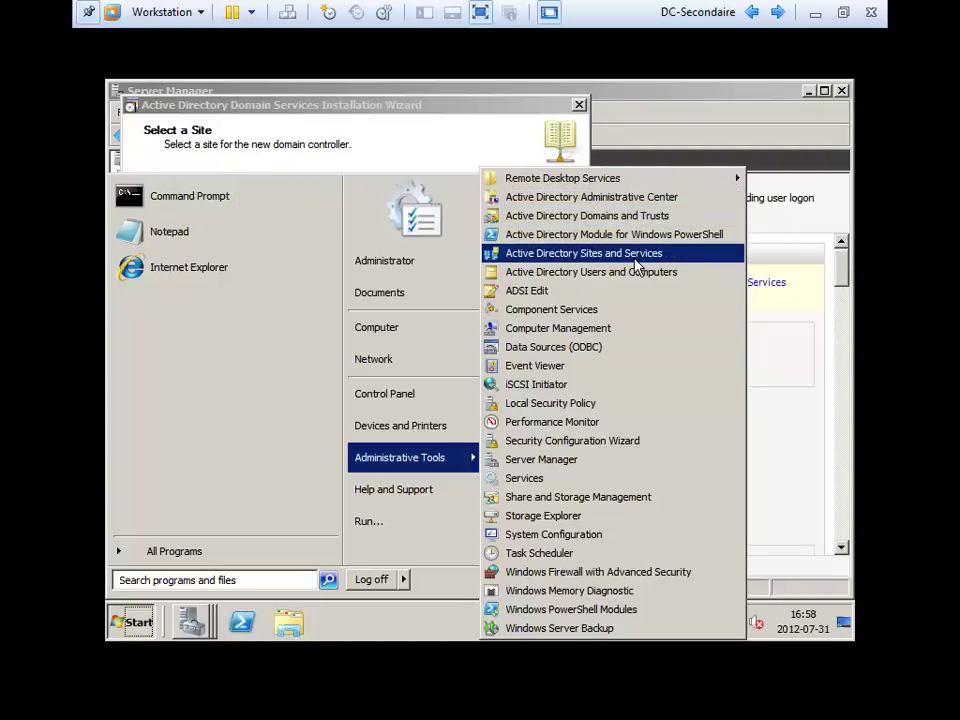
{"action": "left_click", "coordinate": [327, 131]}
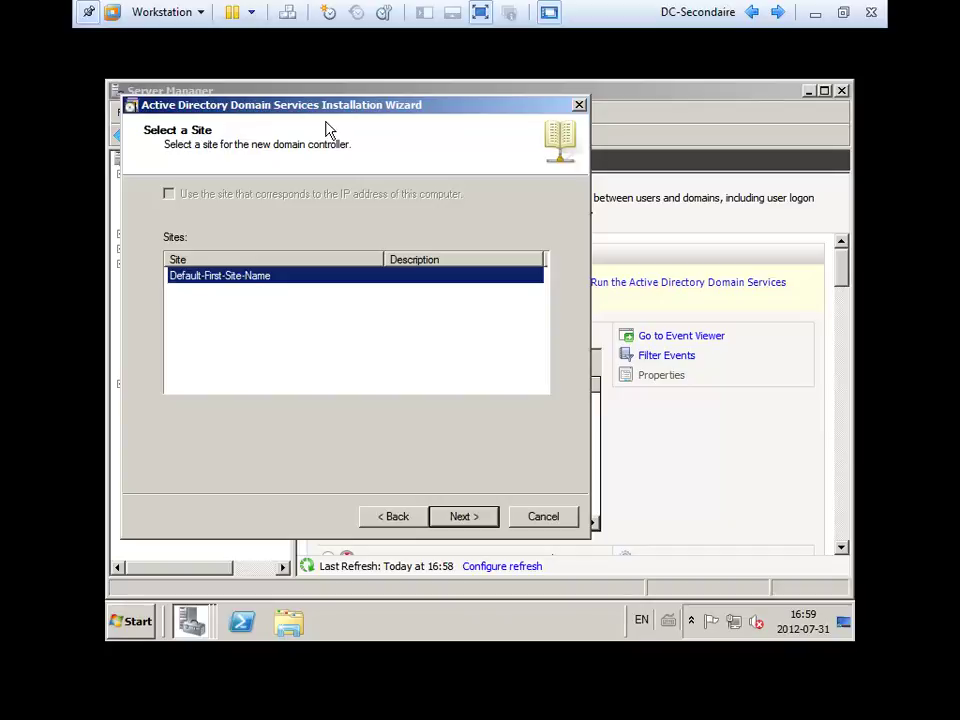
Accept Default-First-Site-Name to reach options with DNS server and Global catalog ticked, RODC unticked.
{"action": "left_click", "coordinate": [469, 517]}
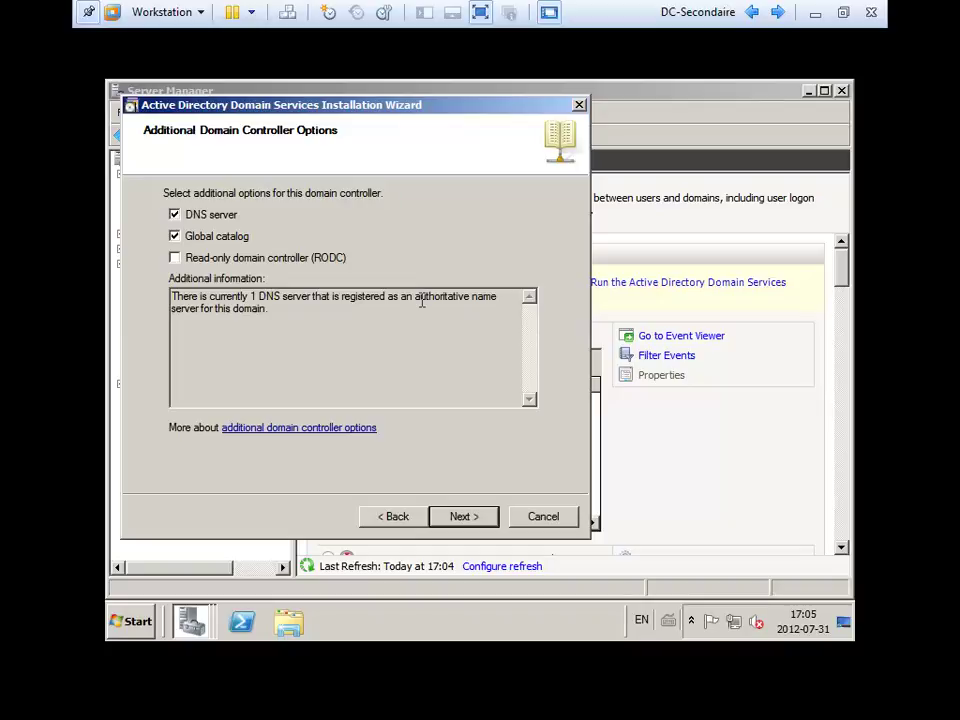
Accept the DNS delegation warning and keep the default database, log and SYSVOL folders.
{"action": "left_click", "coordinate": [462, 516]}
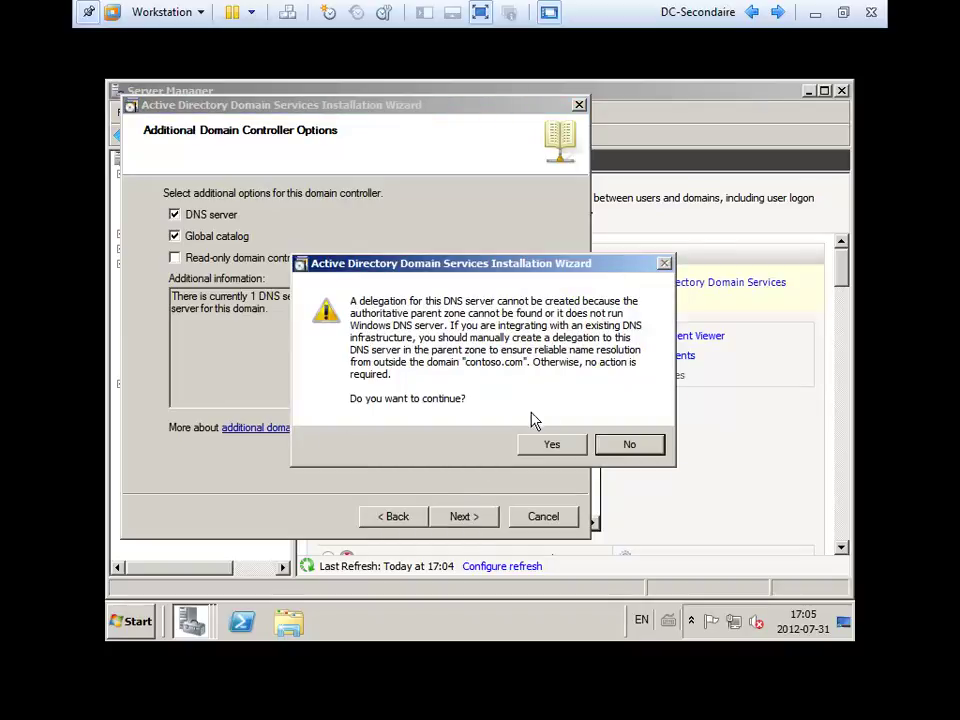
{"action": "left_click", "coordinate": [552, 447]}
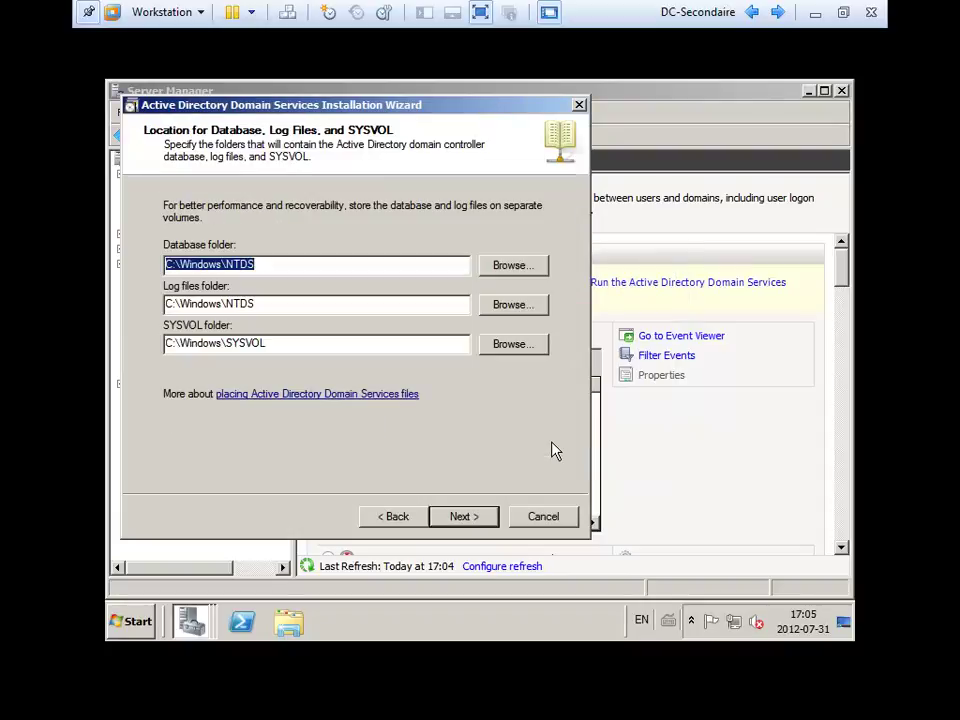
{"action": "left_click", "coordinate": [467, 520]}
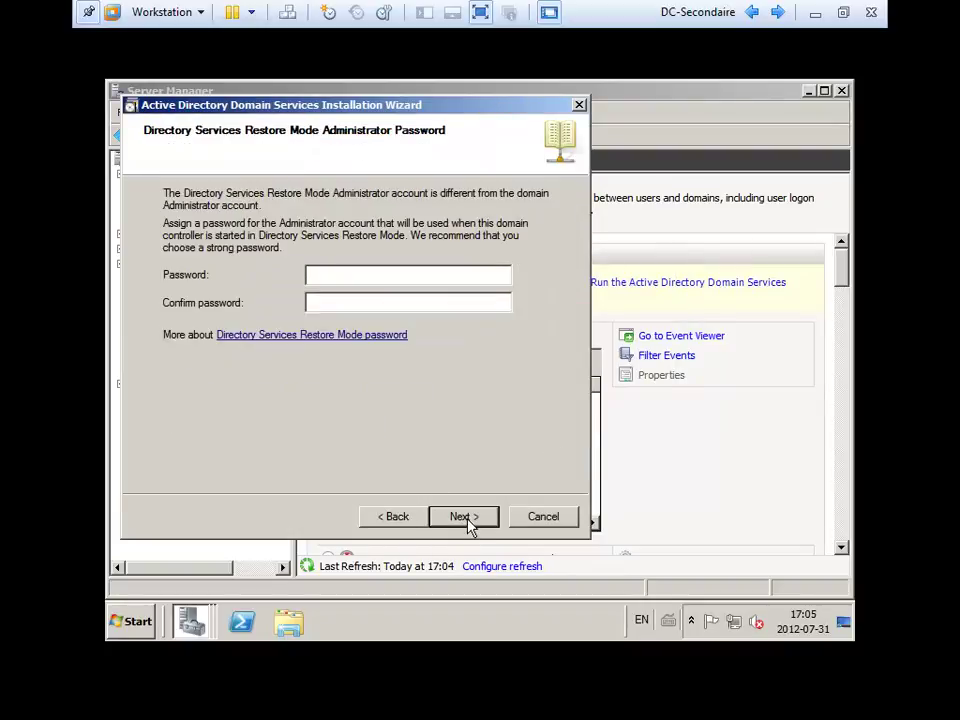
Enter and confirm the Directory Services Restore Mode password, then start the AD DS configuration from the summary.
{"action": "type", "text": "Password12"}
{"action": "key", "text": "Tab"}
{"action": "type", "text": "Password12"}
{"action": "left_click", "coordinate": [467, 524]}
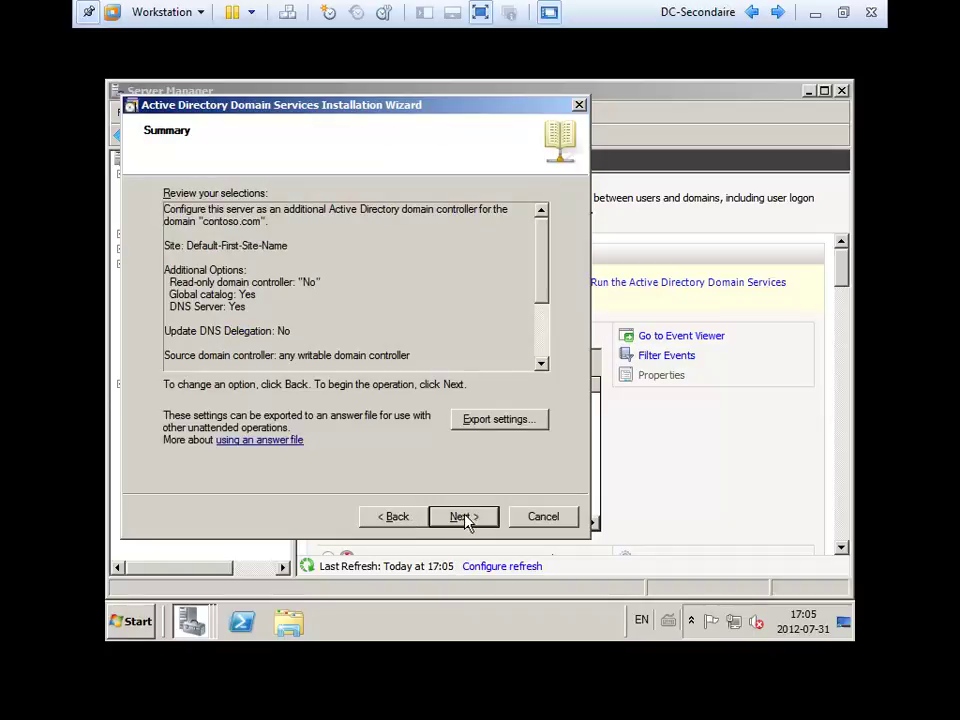
{"action": "left_click", "coordinate": [465, 516]}
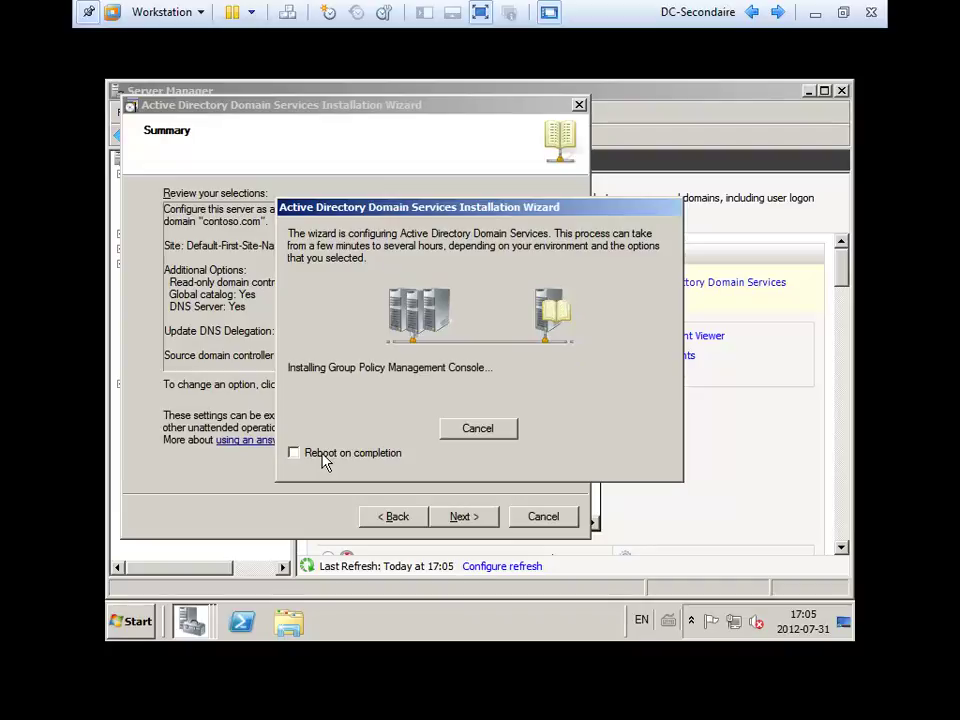
Tick Reboot on completion so DC2 restarts automatically after Active Directory installs.
{"action": "left_click", "coordinate": [325, 460]}
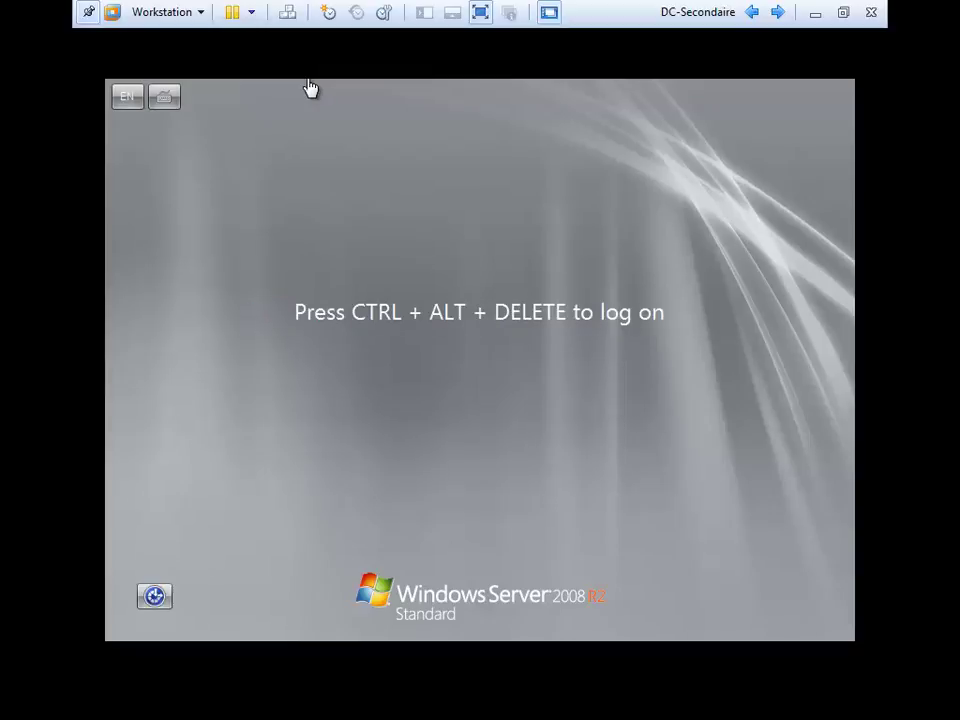
Log on to rebooted DC2 with Ctrl+Alt+Insert and the administrator password, then open the Start menu.
{"action": "left_click", "coordinate": [490, 98]}
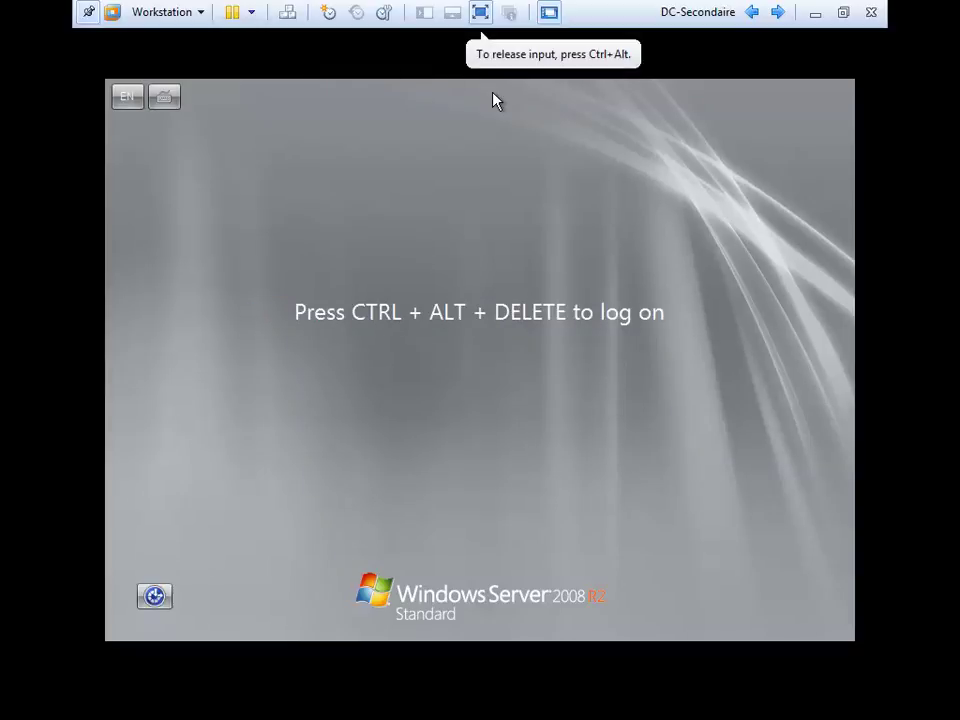
{"action": "key", "text": "ctrl+alt+Insert"}
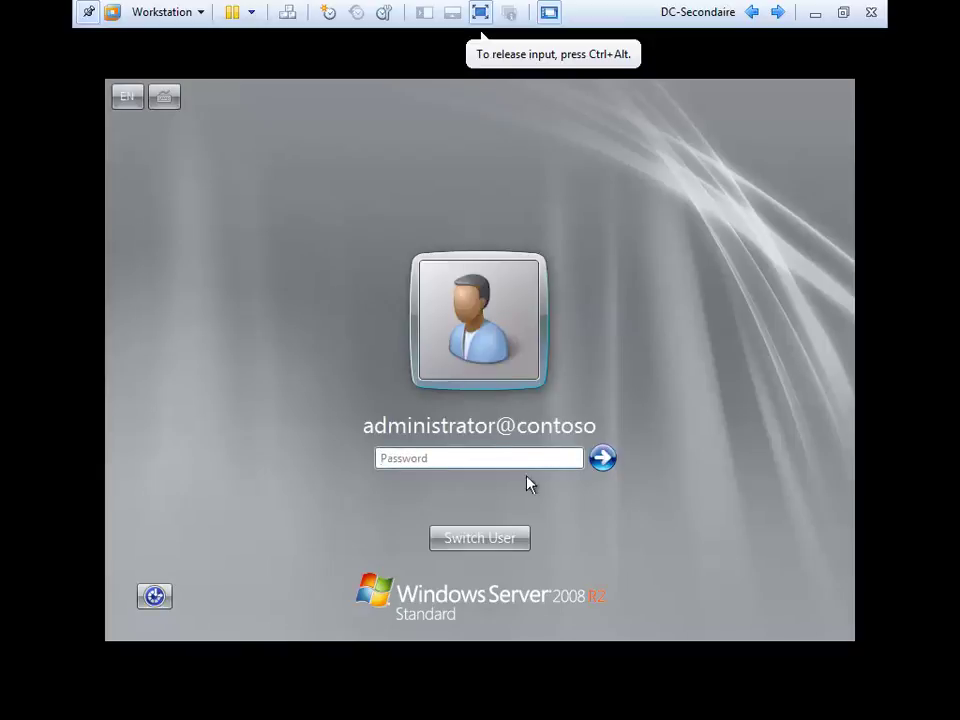
{"action": "type", "text": "p"}
{"action": "key", "text": "BackSpace"}
{"action": "type", "text": "p••••••••••"}
{"action": "key", "text": "Return"}
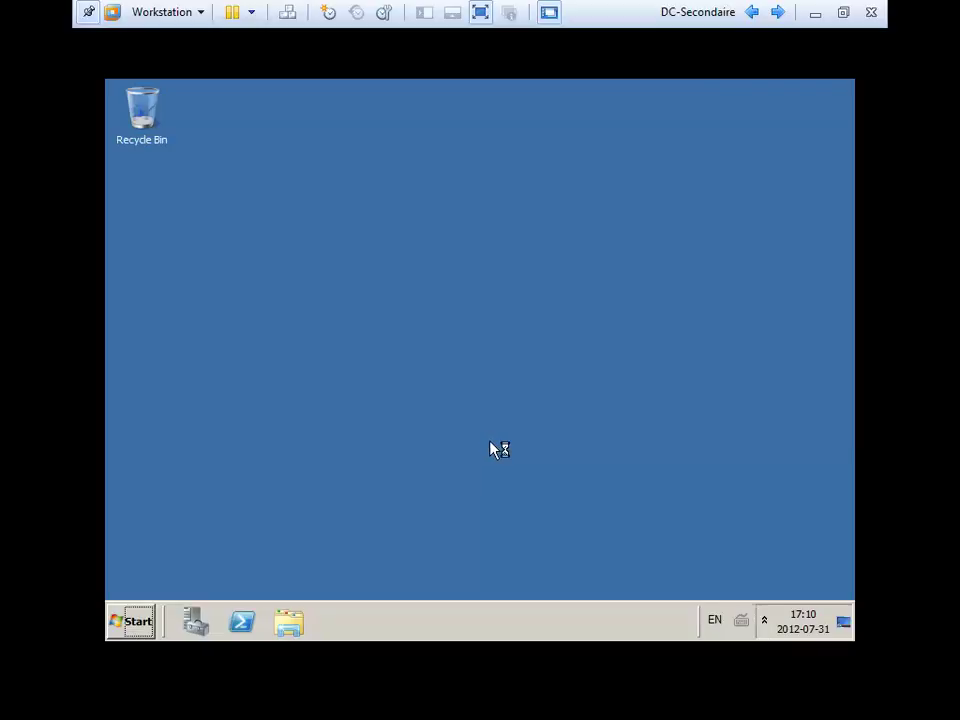
{"action": "left_click", "coordinate": [124, 624]}
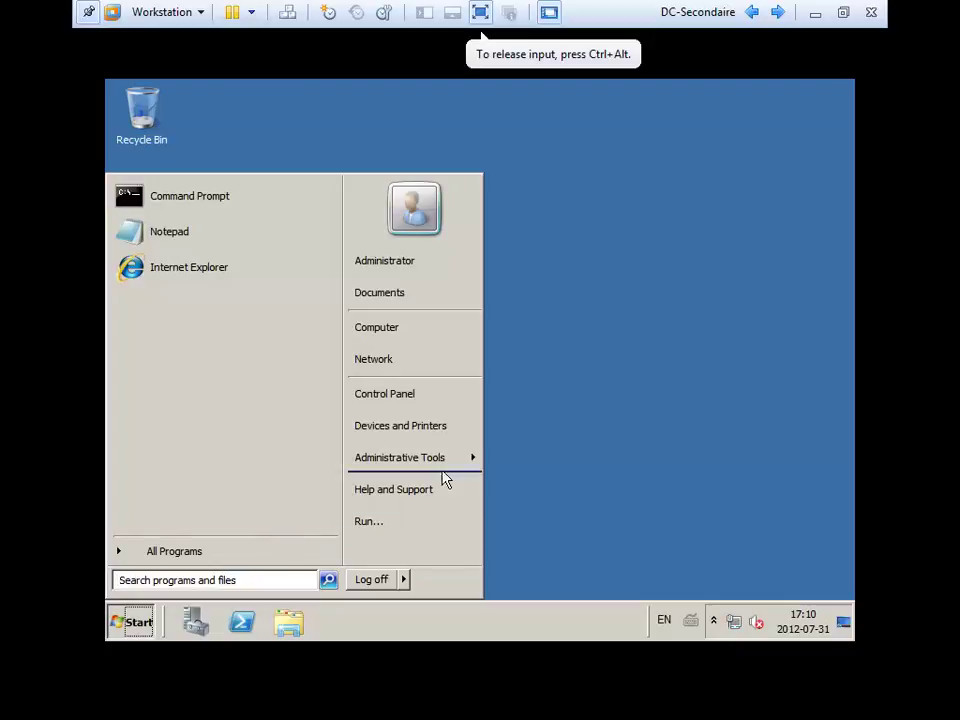
Launch Active Directory Users and Computers from Administrative Tools.
{"action": "mouse_move", "coordinate": [439, 461]}
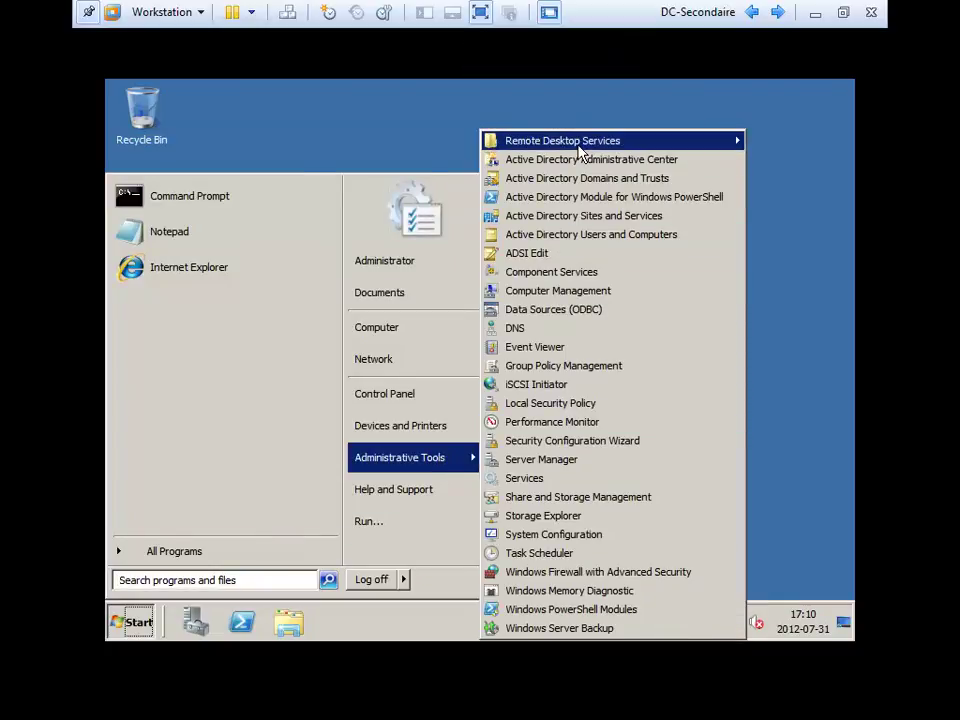
{"action": "left_click", "coordinate": [707, 88]}
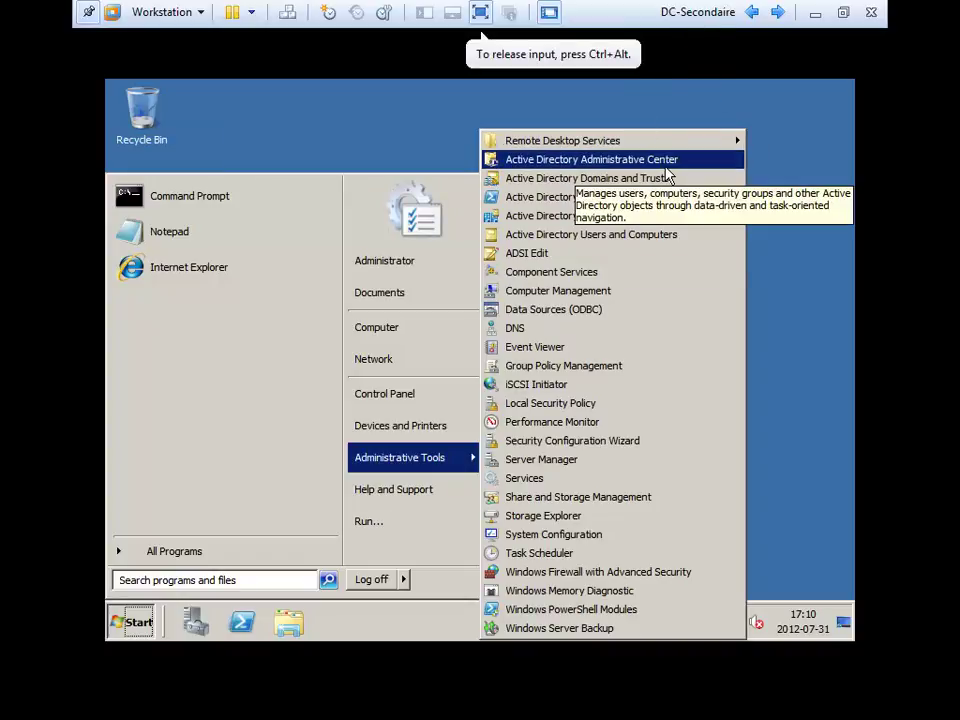
{"action": "left_click", "coordinate": [652, 238]}
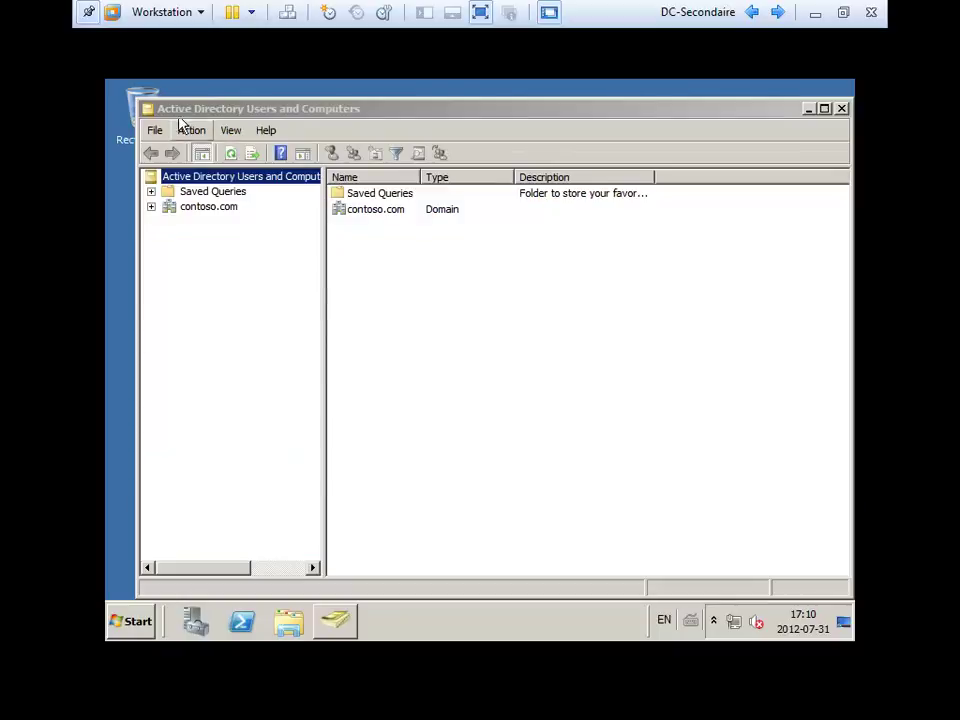
Maximize the console, expand contoso.com, select Dept Informatique and choose New > User.
{"action": "double_click", "coordinate": [191, 110]}
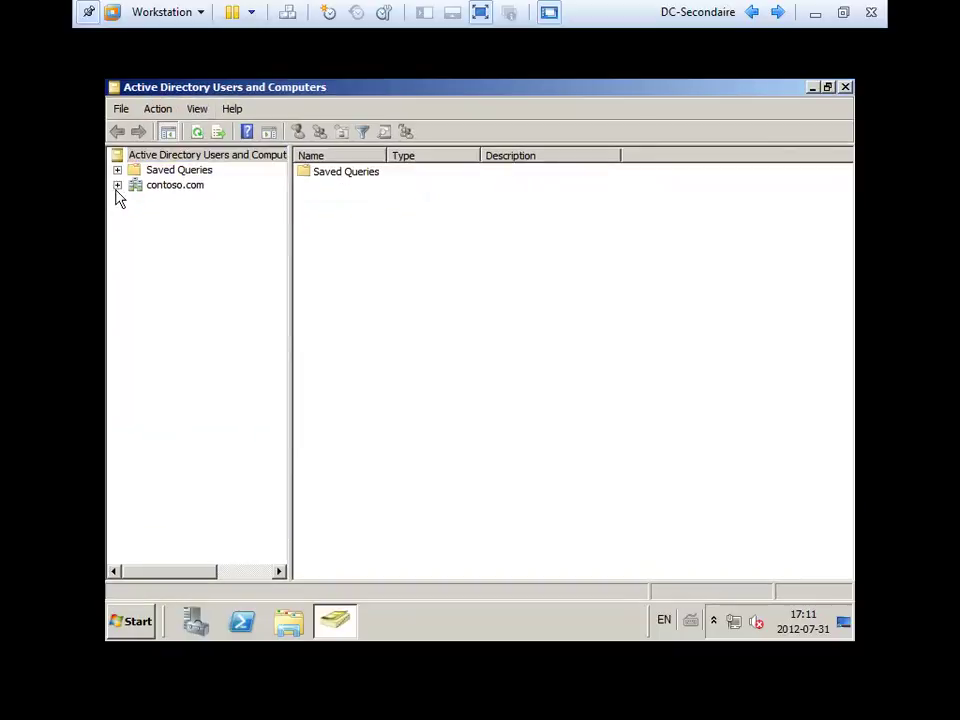
{"action": "double_click", "coordinate": [159, 190]}
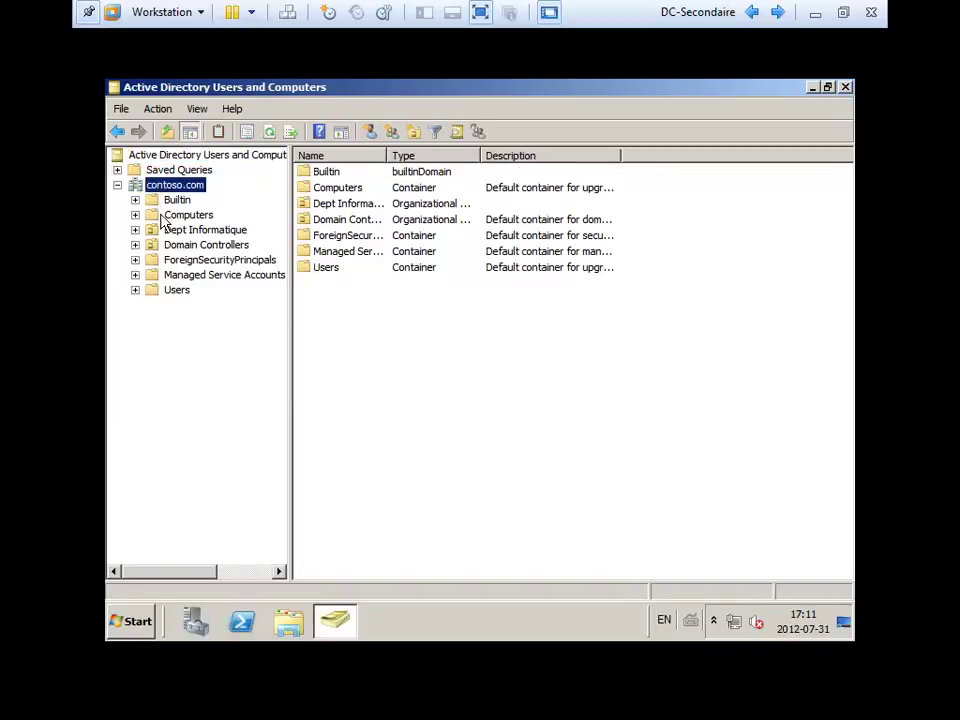
{"action": "left_click", "coordinate": [186, 229]}
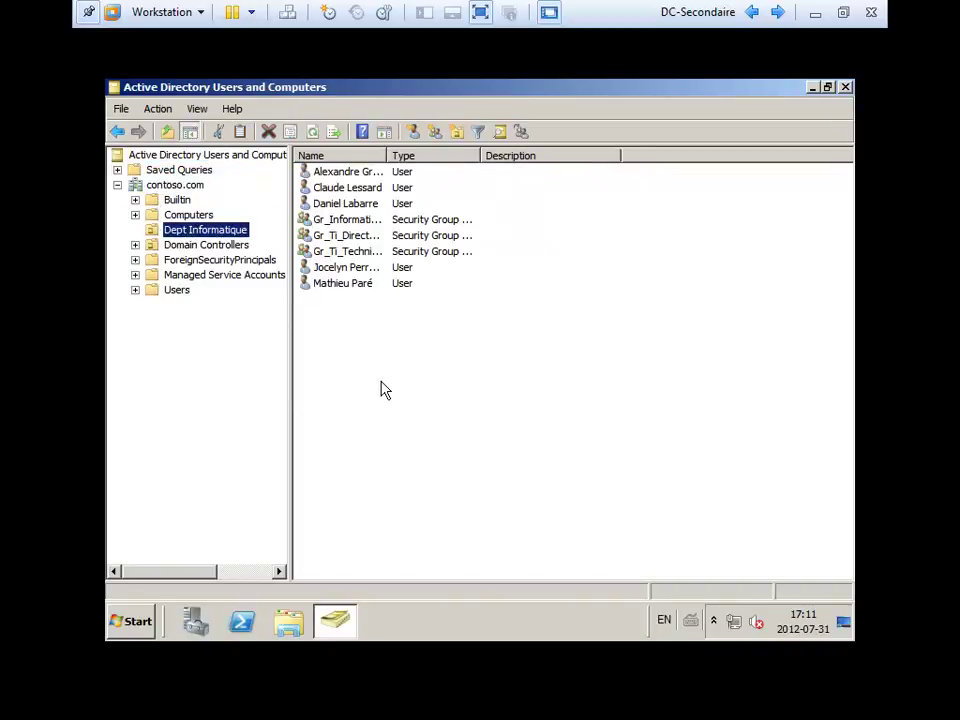
{"action": "left_click", "coordinate": [338, 351]}
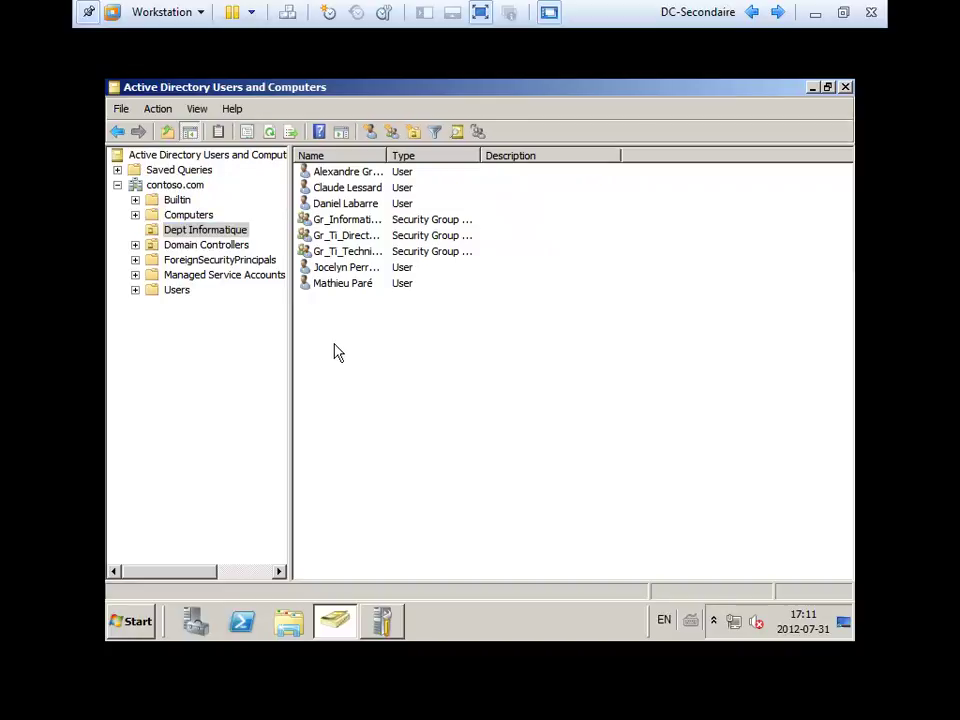
{"action": "right_click", "coordinate": [356, 429]}
{"action": "mouse_move", "coordinate": [358, 428]}
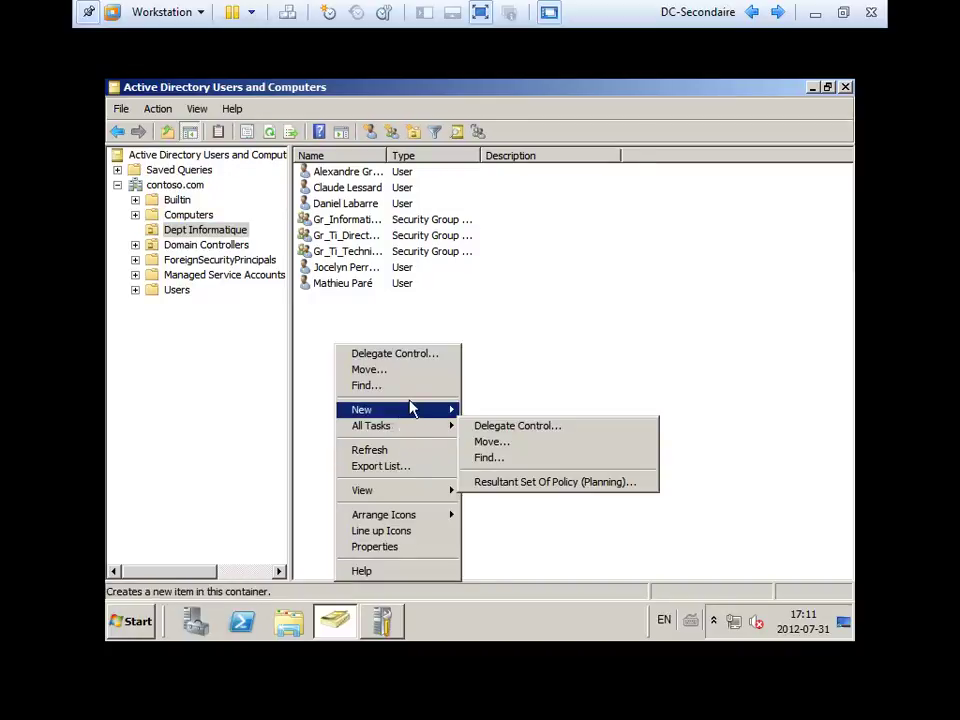
{"action": "mouse_move", "coordinate": [410, 410]}
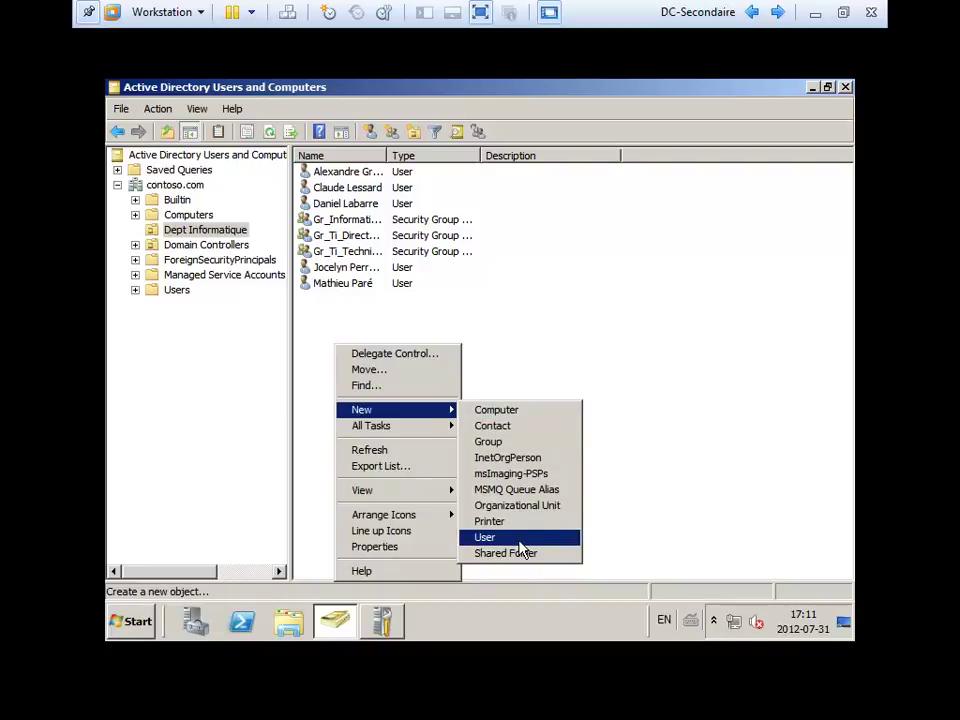
{"action": "left_click", "coordinate": [514, 538]}
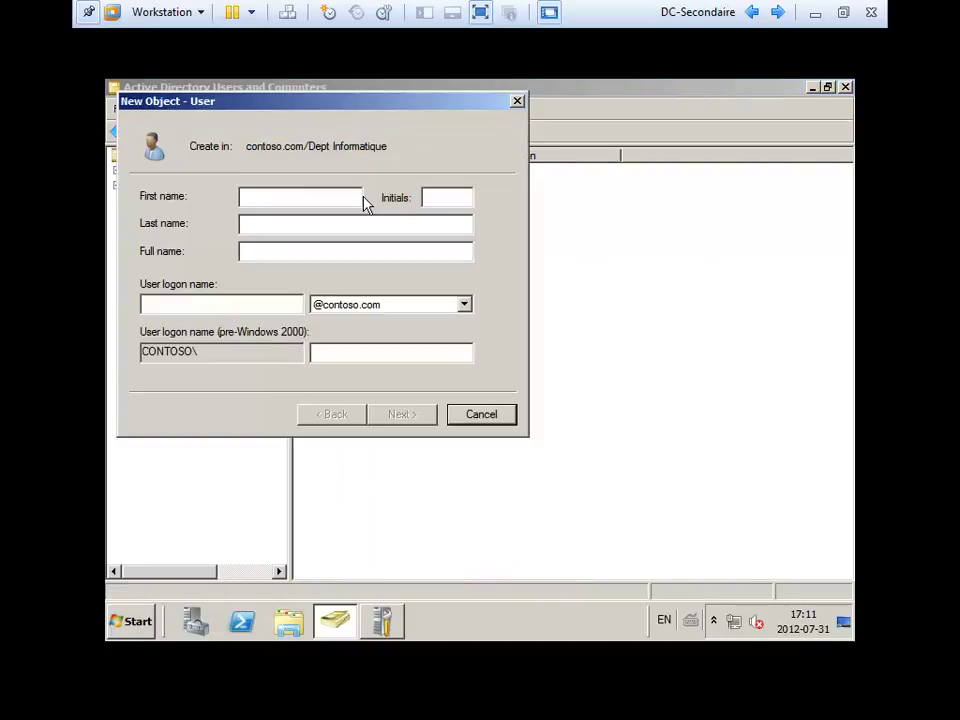
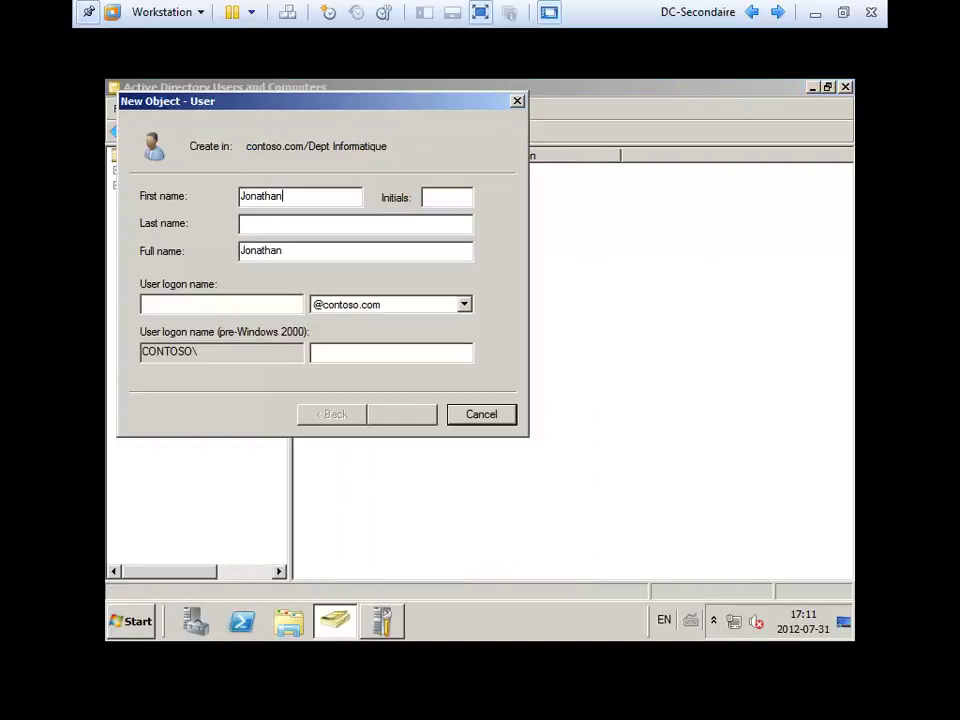
Enter the new user's first name, last name and logon name.
{"action": "key", "text": "Tab"}
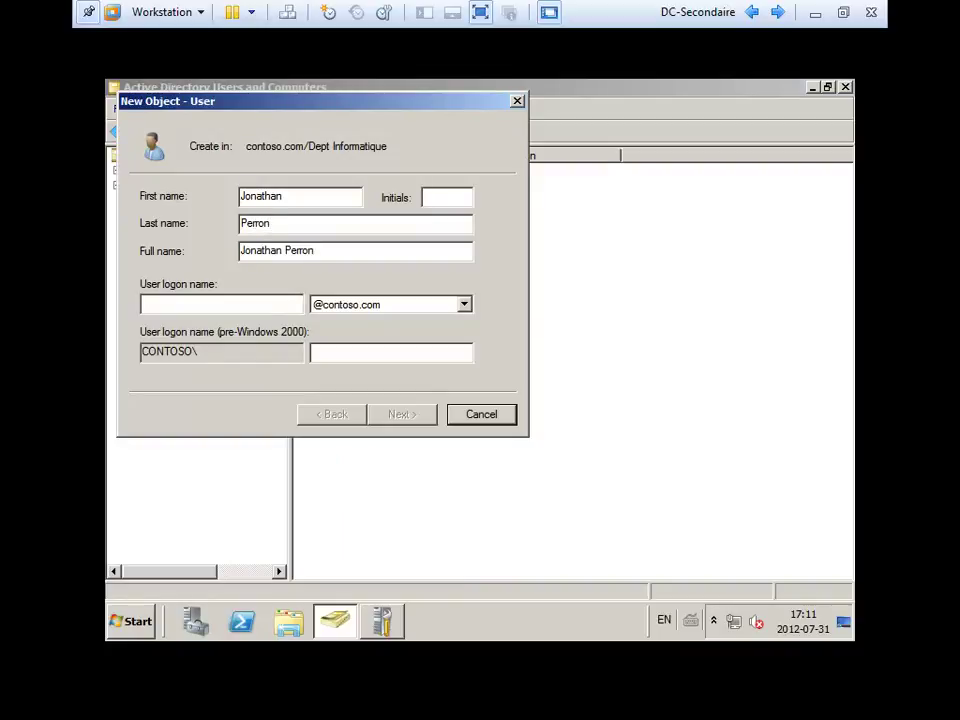
{"action": "left_click", "coordinate": [220, 304]}
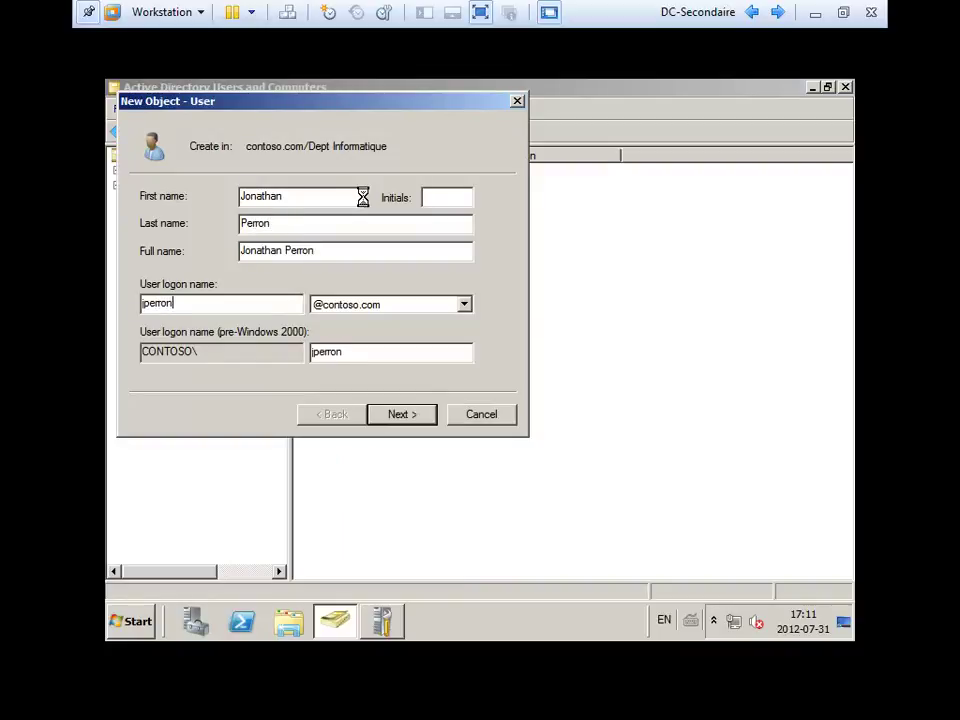
{"action": "key", "text": "Return"}
Set and confirm the user's initial password, finish creating the account, and open its properties.
{"action": "type", "text": "Pa$$w0rd01"}
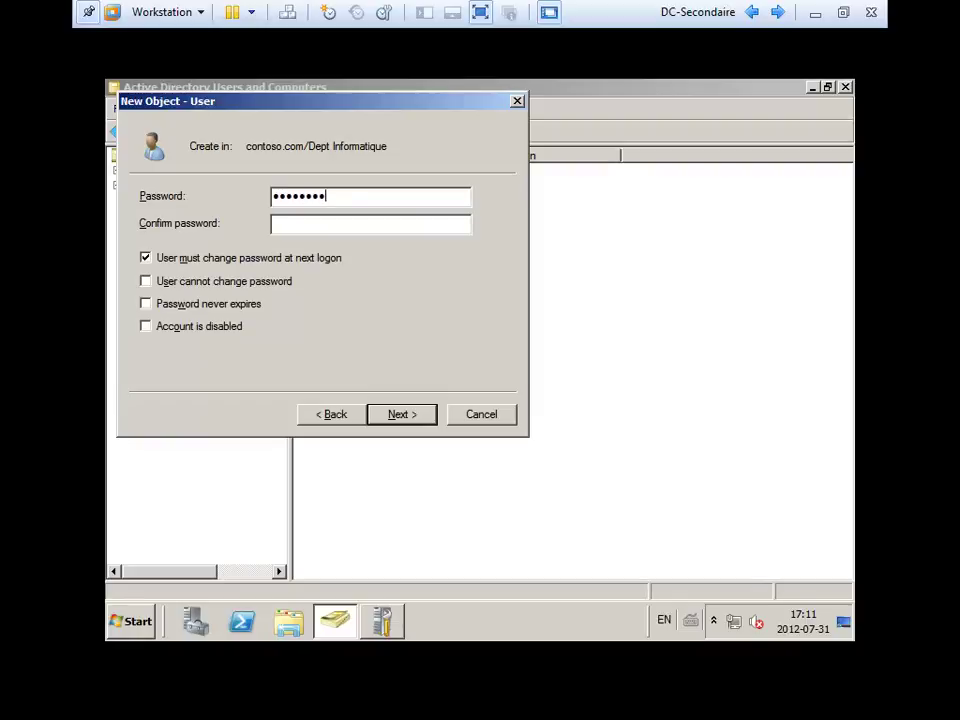
{"action": "key", "text": "Tab"}
{"action": "type", "text": "Pa$$w0rd01"}
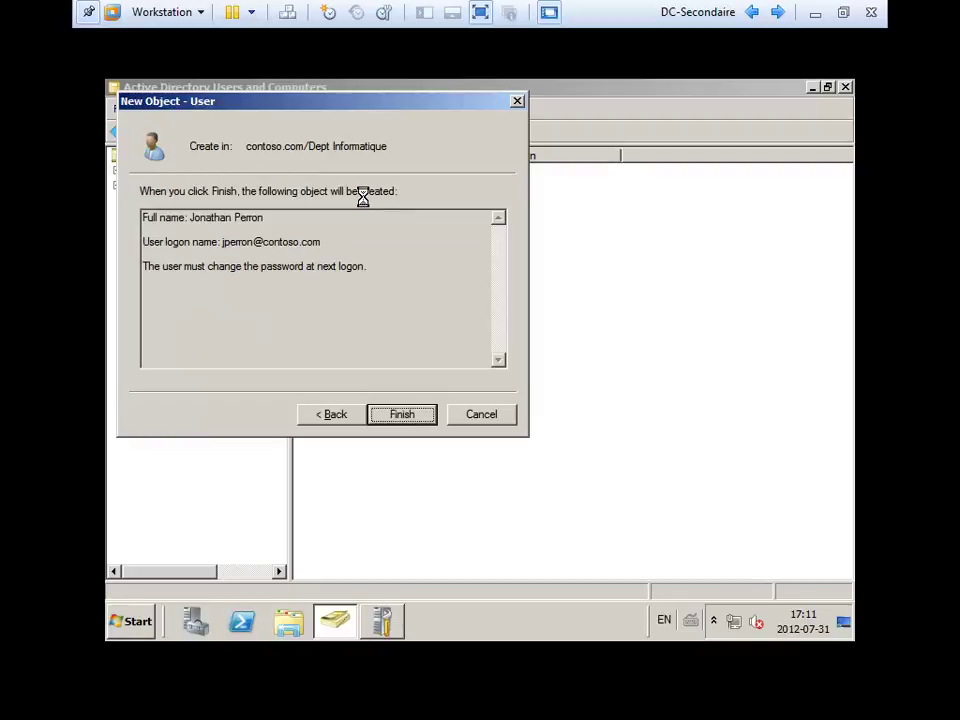
{"action": "key", "text": "Return"}
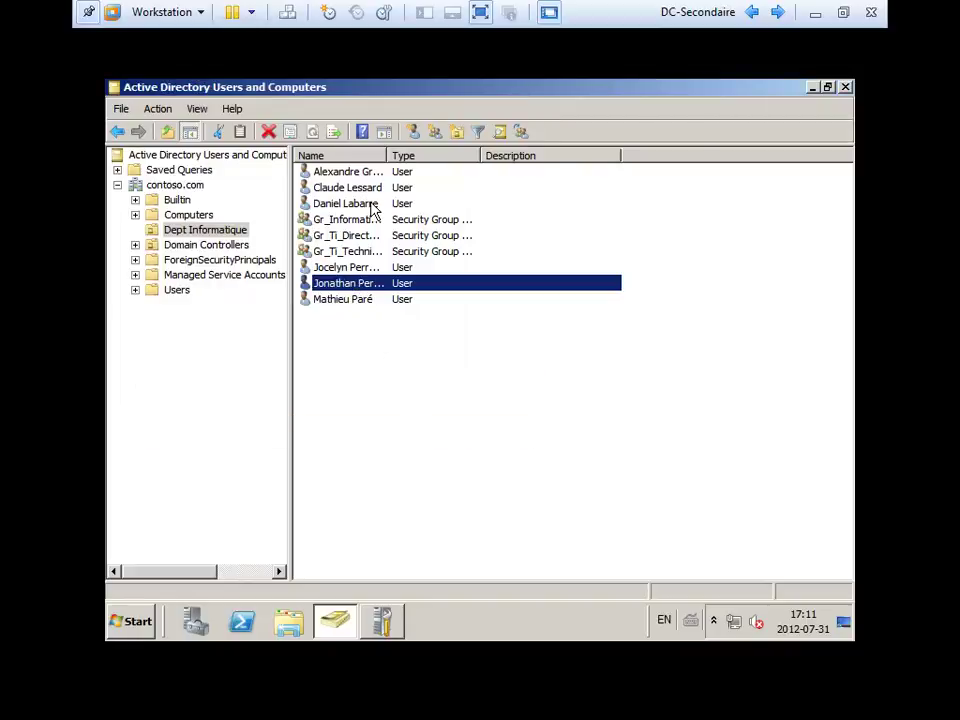
{"action": "double_click", "coordinate": [340, 284]}
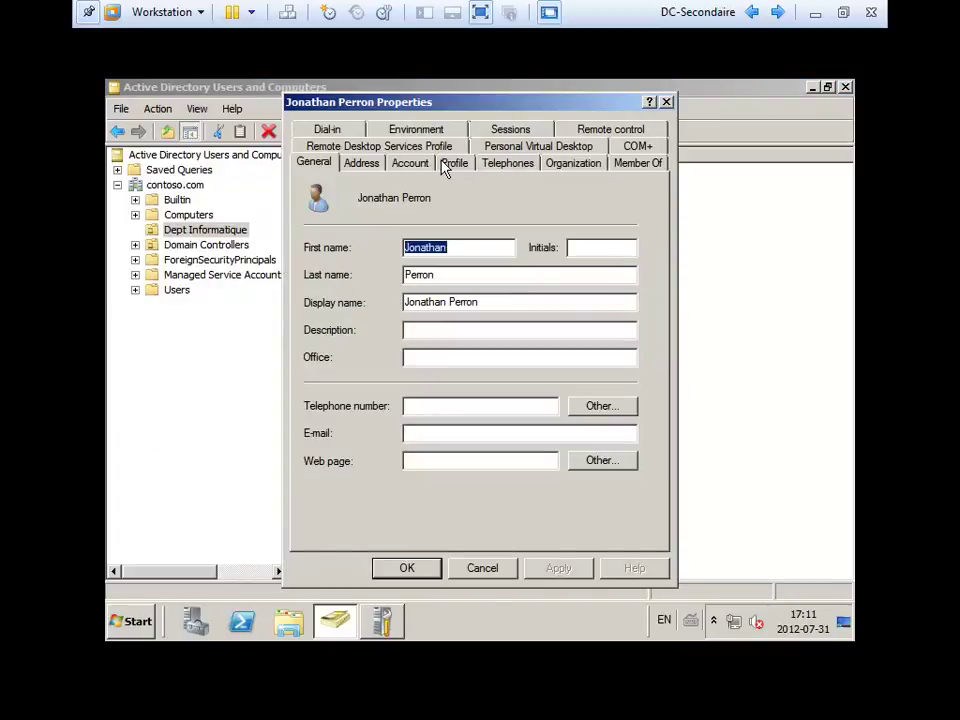
Add the new user to Gr_Ti_Techniciens through its Members list, then close Users and Computers.
{"action": "key", "text": "Escape"}
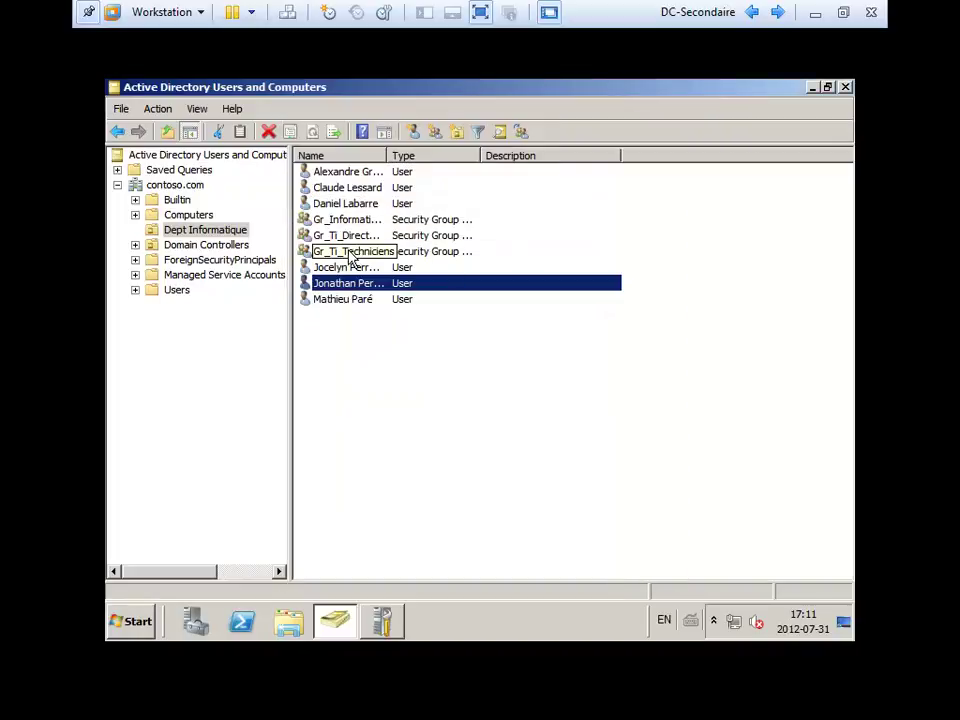
{"action": "left_click", "coordinate": [347, 251]}
{"action": "double_click", "coordinate": [347, 251]}
{"action": "left_click", "coordinate": [362, 128]}
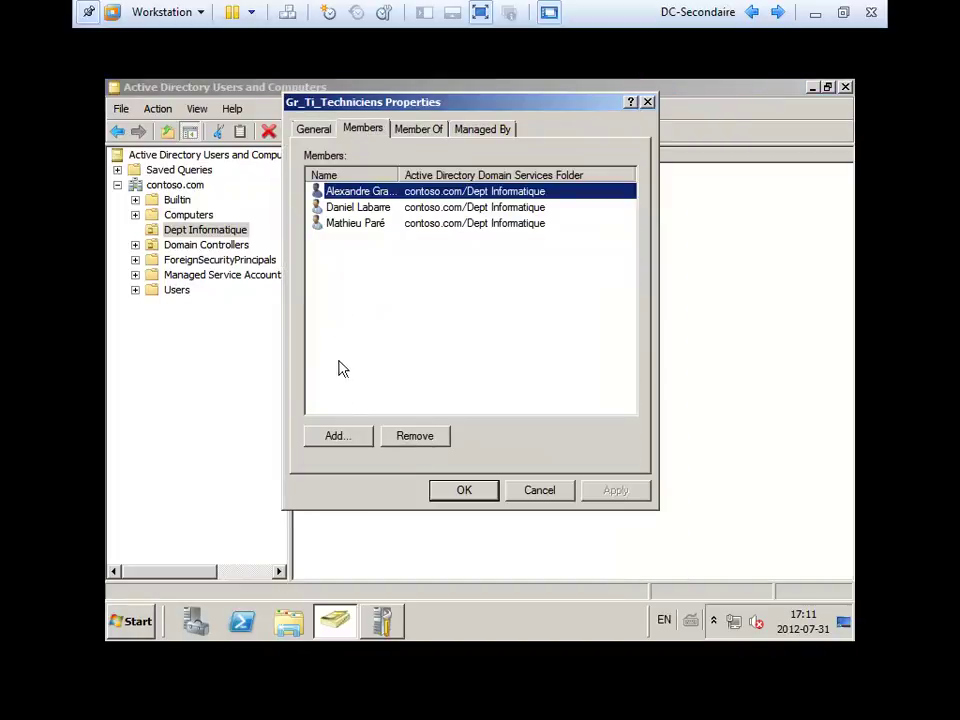
{"action": "left_click", "coordinate": [337, 436]}
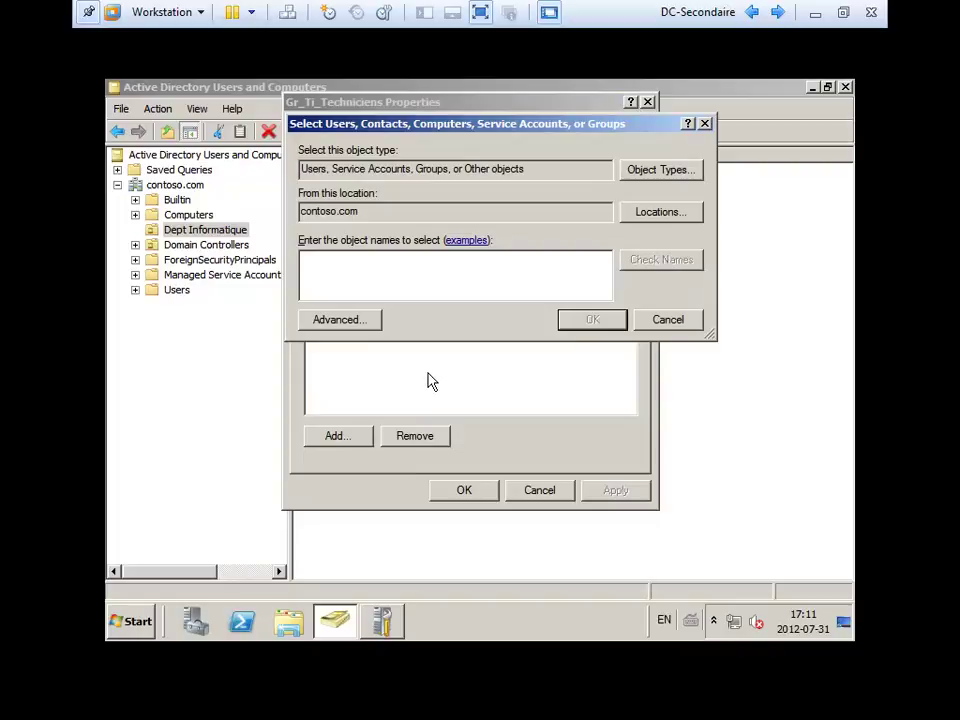
{"action": "type", "text": "jo"}
{"action": "key", "text": "Return"}
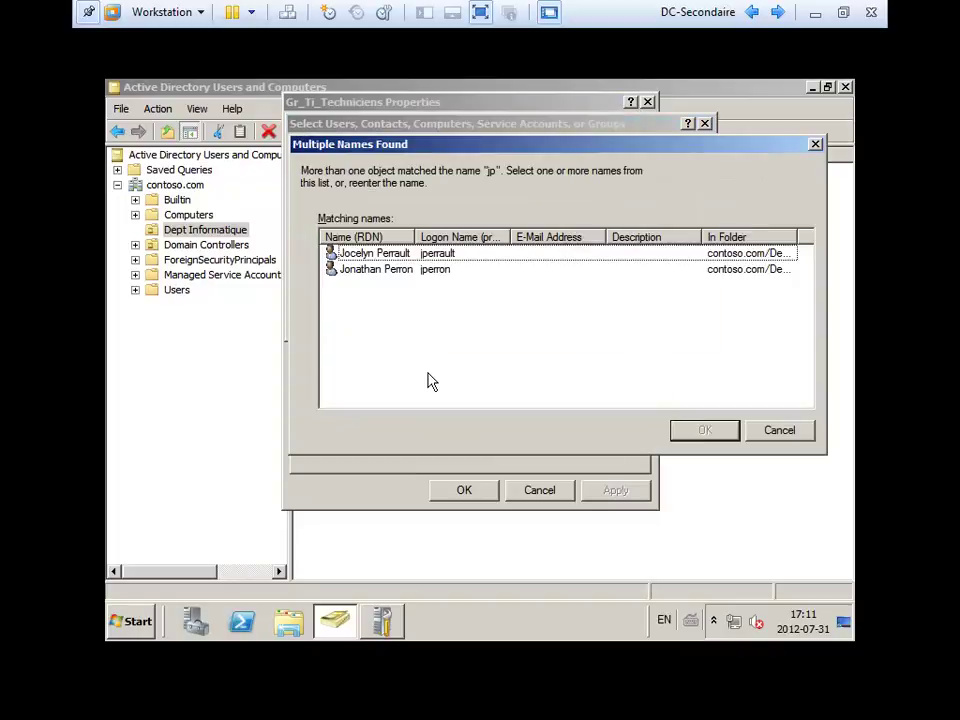
{"action": "double_click", "coordinate": [385, 270]}
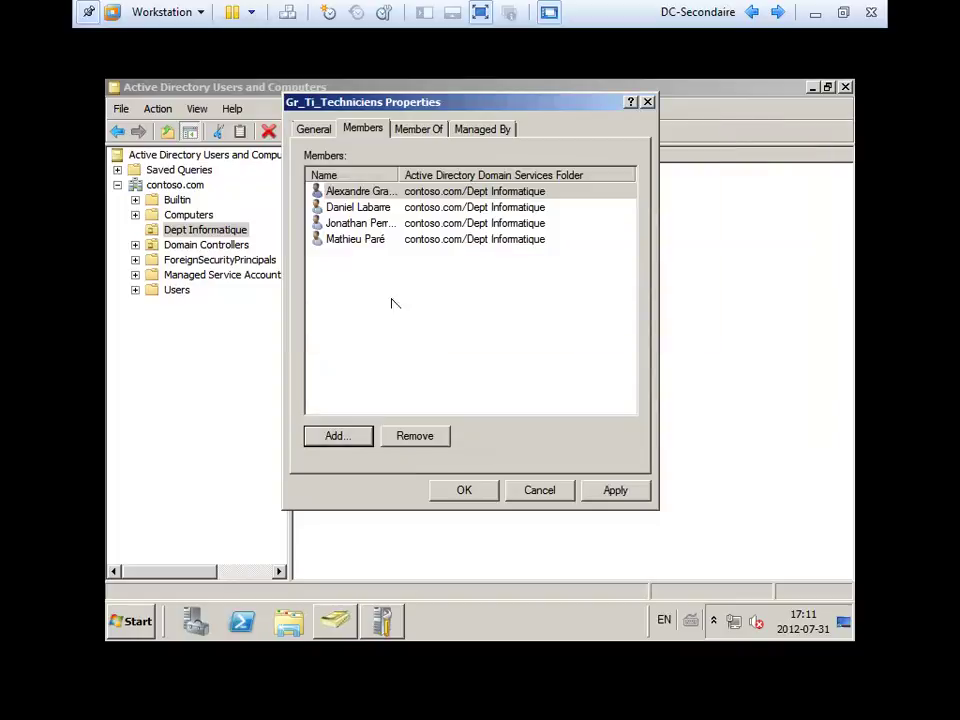
{"action": "left_click", "coordinate": [464, 490]}
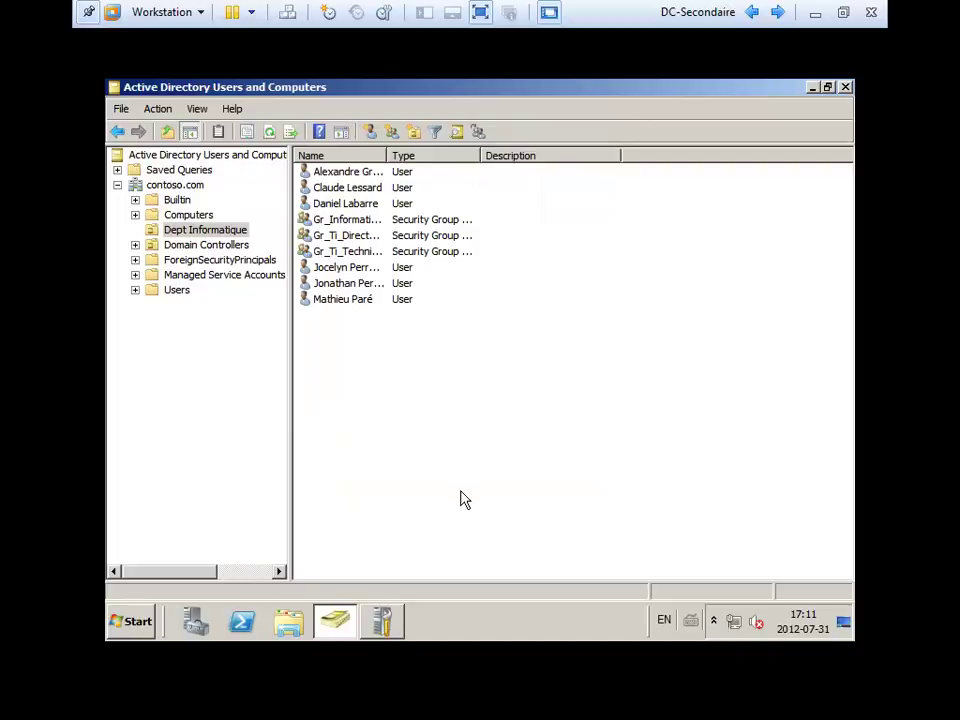
{"action": "left_click", "coordinate": [845, 90]}
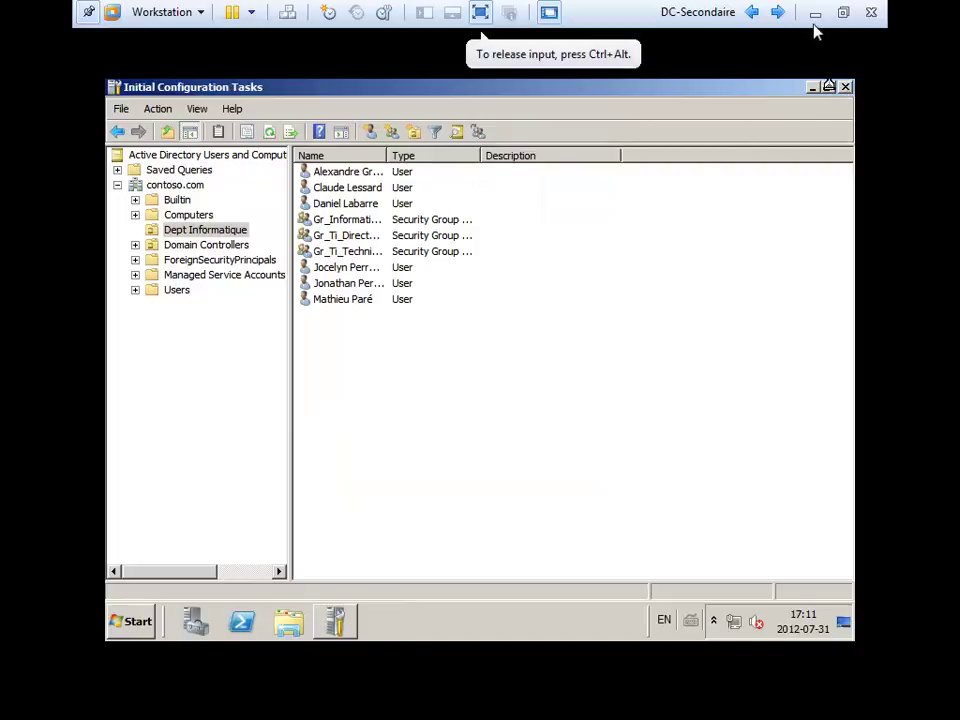
Return to the Windows Server 2008 R2 guest and refresh the Dept Informatique list.
{"action": "left_click", "coordinate": [815, 12]}
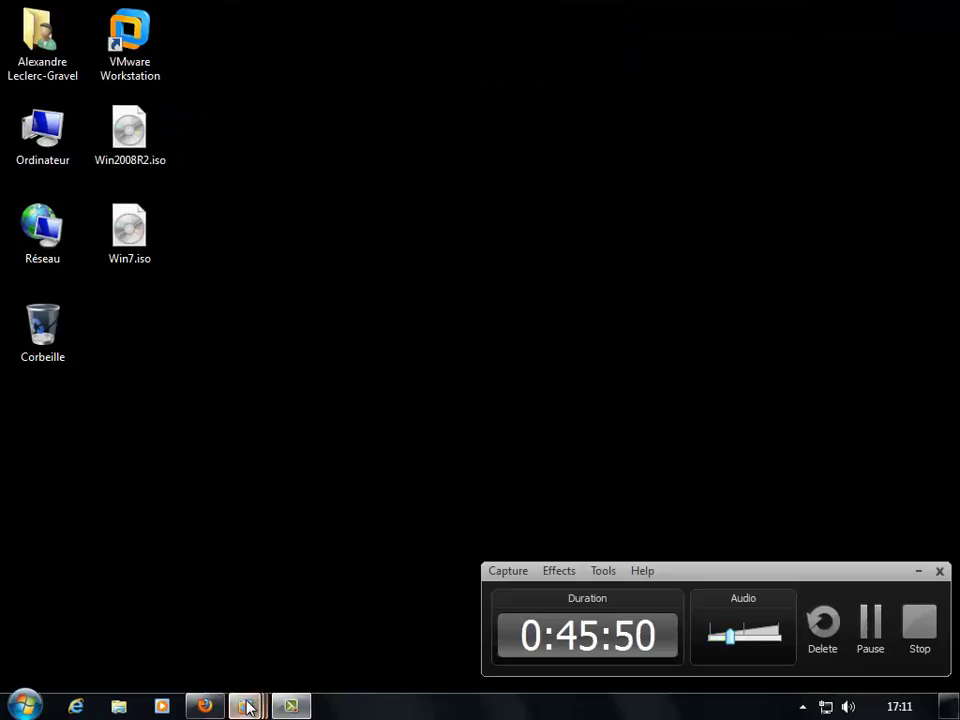
{"action": "mouse_move", "coordinate": [244, 704]}
{"action": "left_click", "coordinate": [258, 648]}
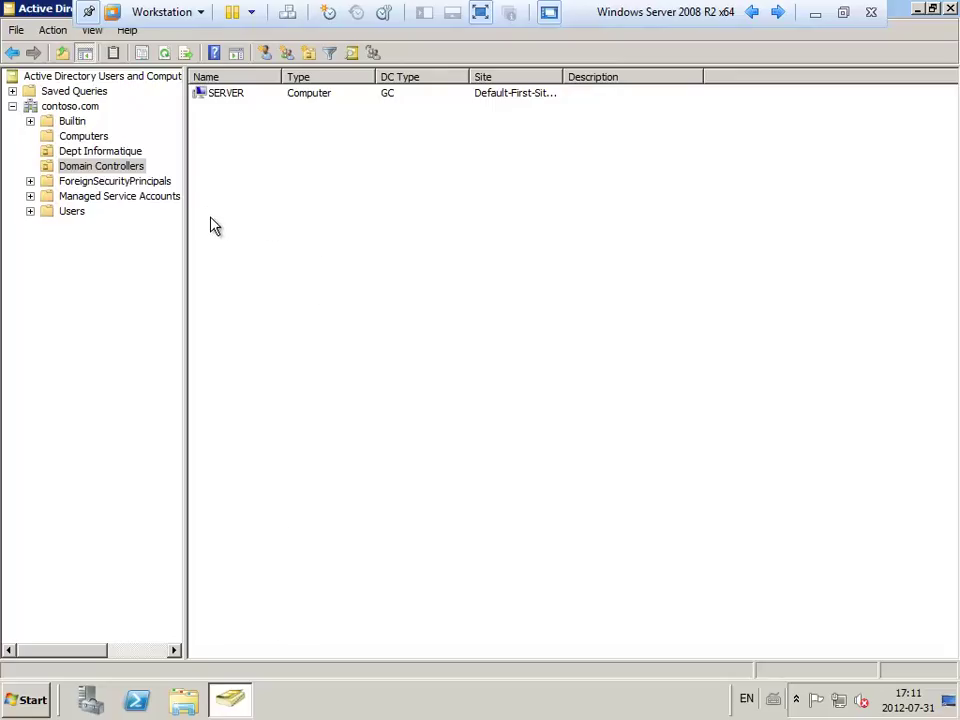
{"action": "left_click", "coordinate": [85, 136]}
{"action": "left_click", "coordinate": [90, 151]}
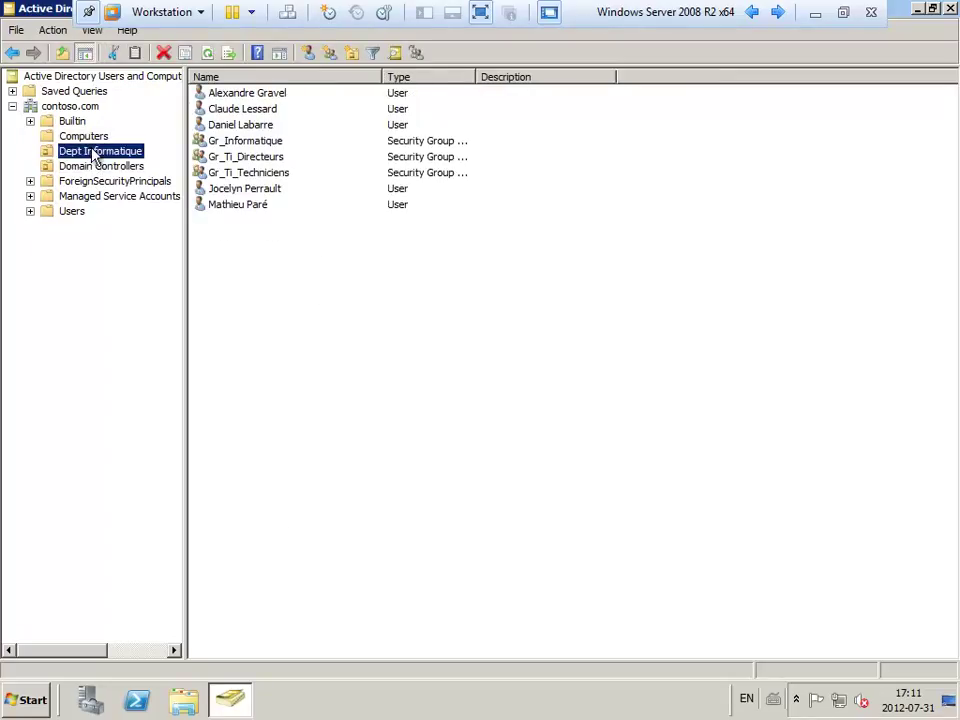
{"action": "left_click", "coordinate": [246, 294]}
{"action": "right_click", "coordinate": [246, 292]}
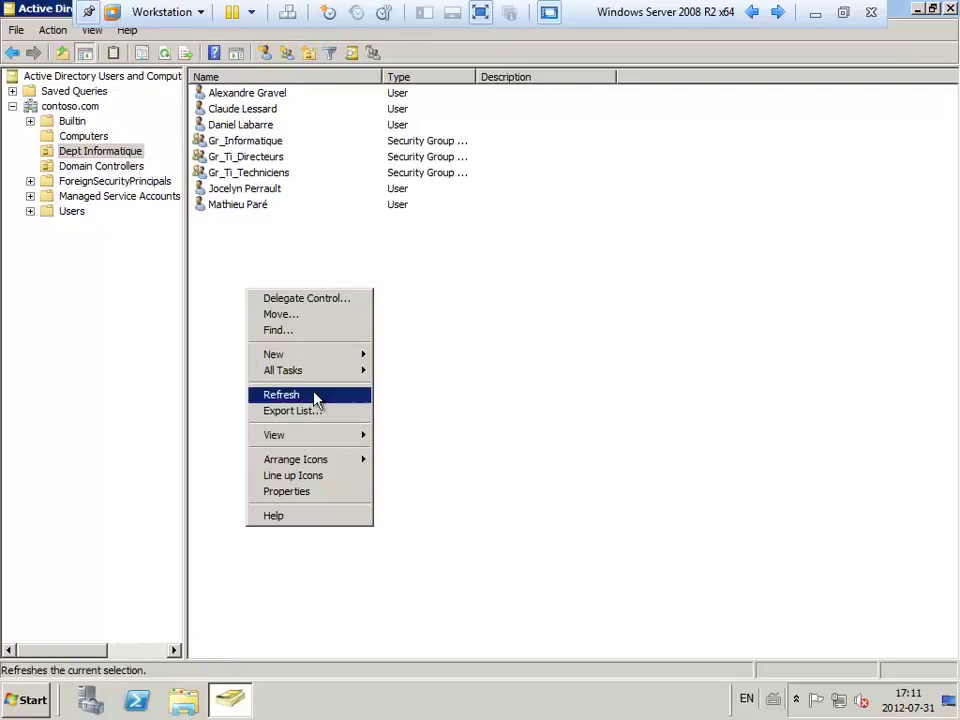
{"action": "left_click", "coordinate": [316, 396]}
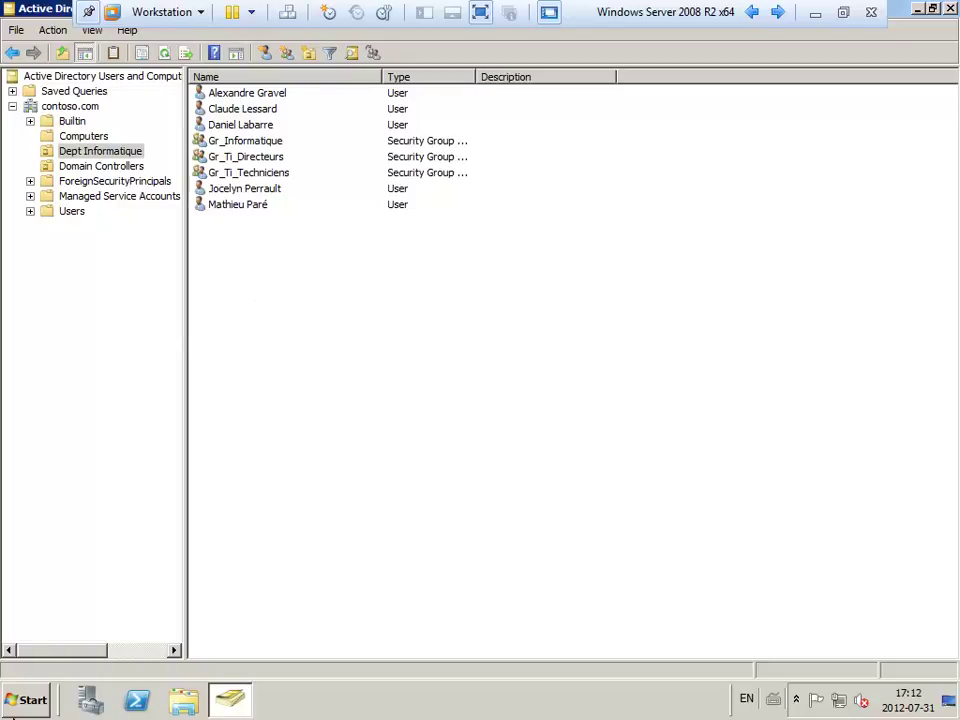
Refresh the list in the Computers container.
{"action": "left_click", "coordinate": [12, 710]}
{"action": "mouse_move", "coordinate": [310, 546]}
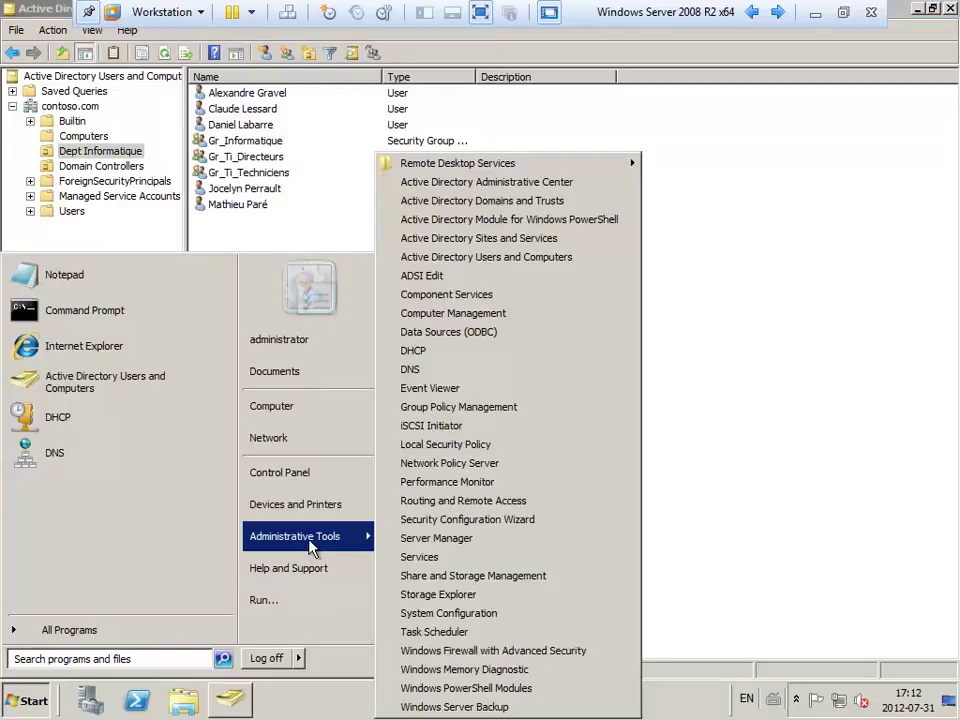
{"action": "left_click", "coordinate": [543, 245]}
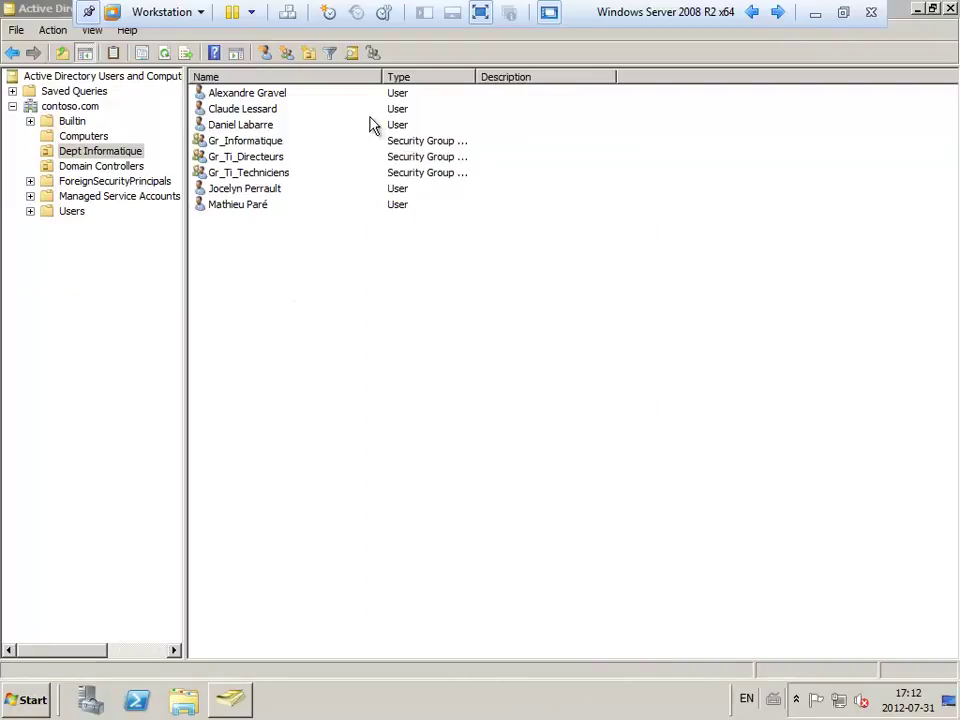
{"action": "left_click", "coordinate": [86, 137]}
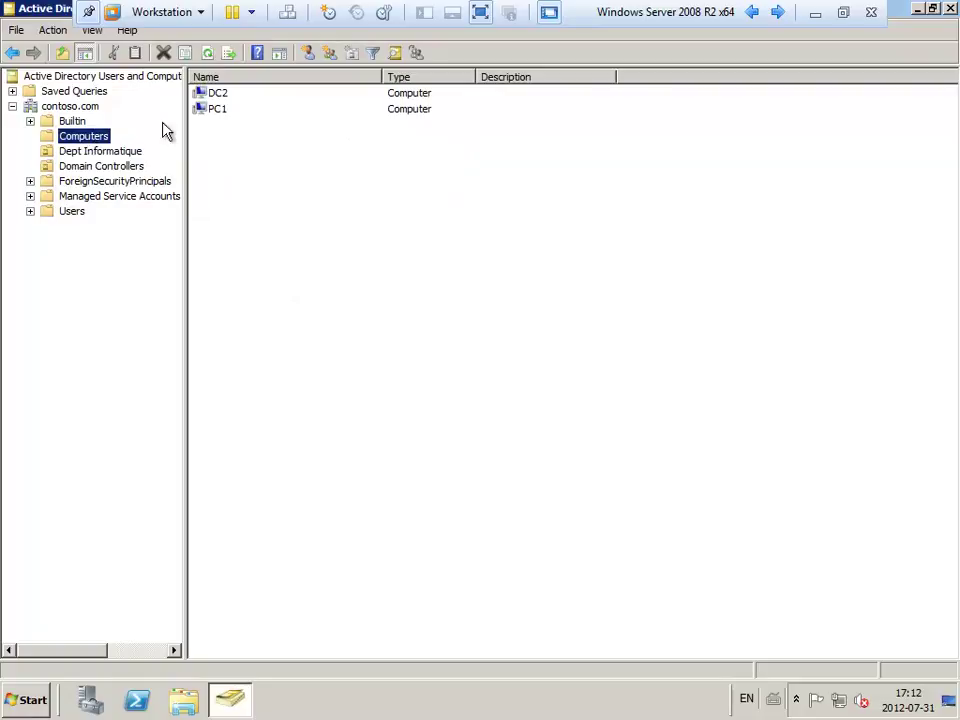
{"action": "right_click", "coordinate": [291, 184]}
{"action": "left_click", "coordinate": [343, 276]}
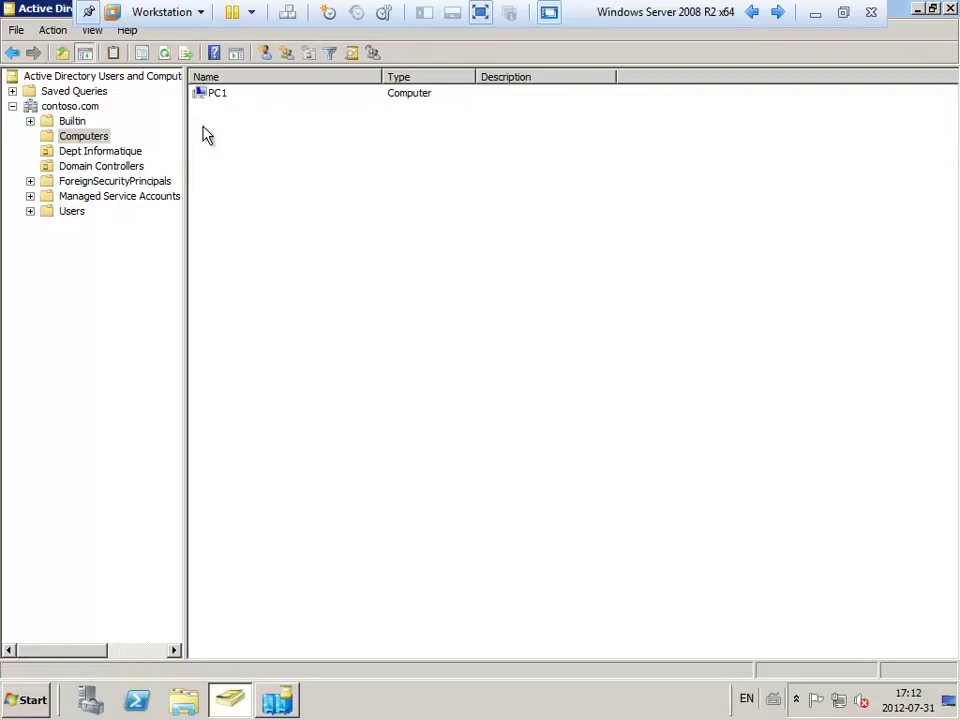
Refresh Domain Controllers so DC2 shows beside SERVER, widen the Site column, then close.
{"action": "left_click", "coordinate": [96, 166]}
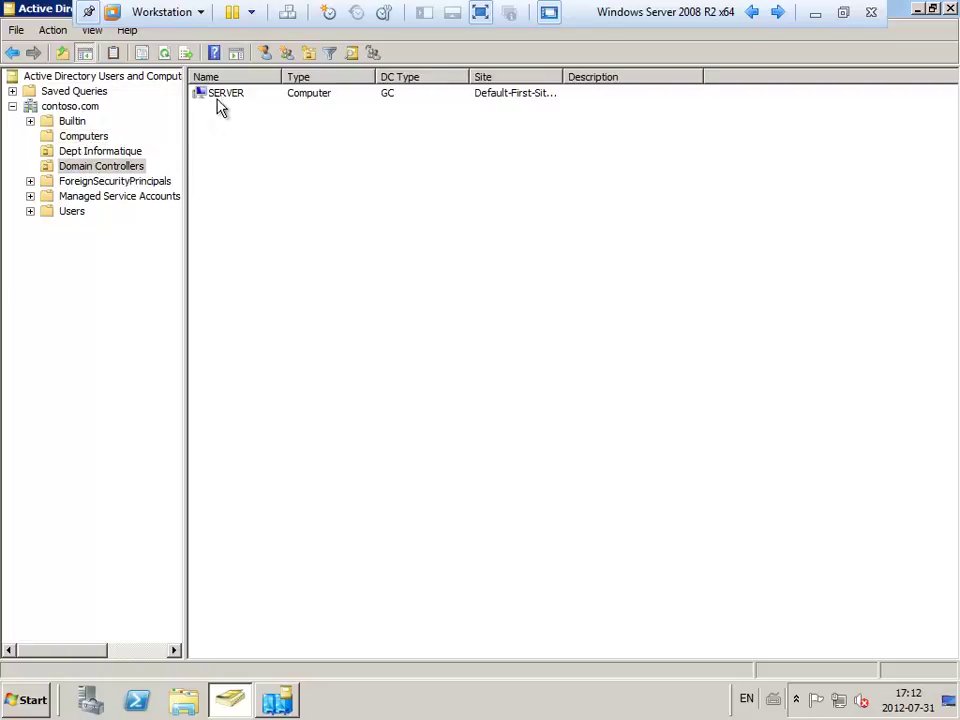
{"action": "right_click", "coordinate": [257, 164]}
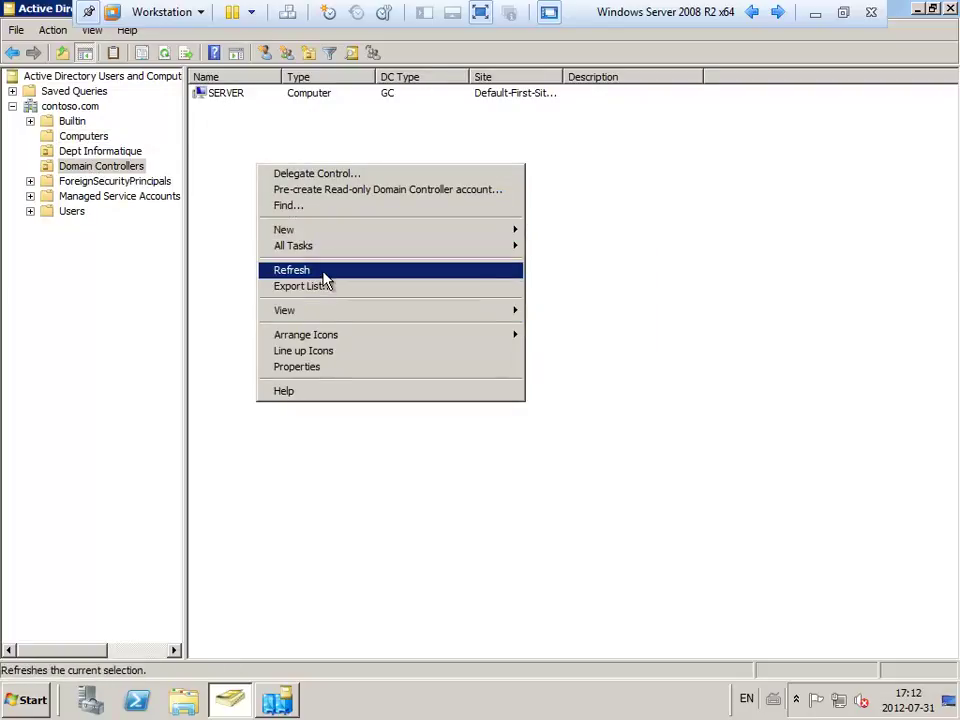
{"action": "left_click", "coordinate": [322, 272]}
{"action": "left_click", "coordinate": [215, 96]}
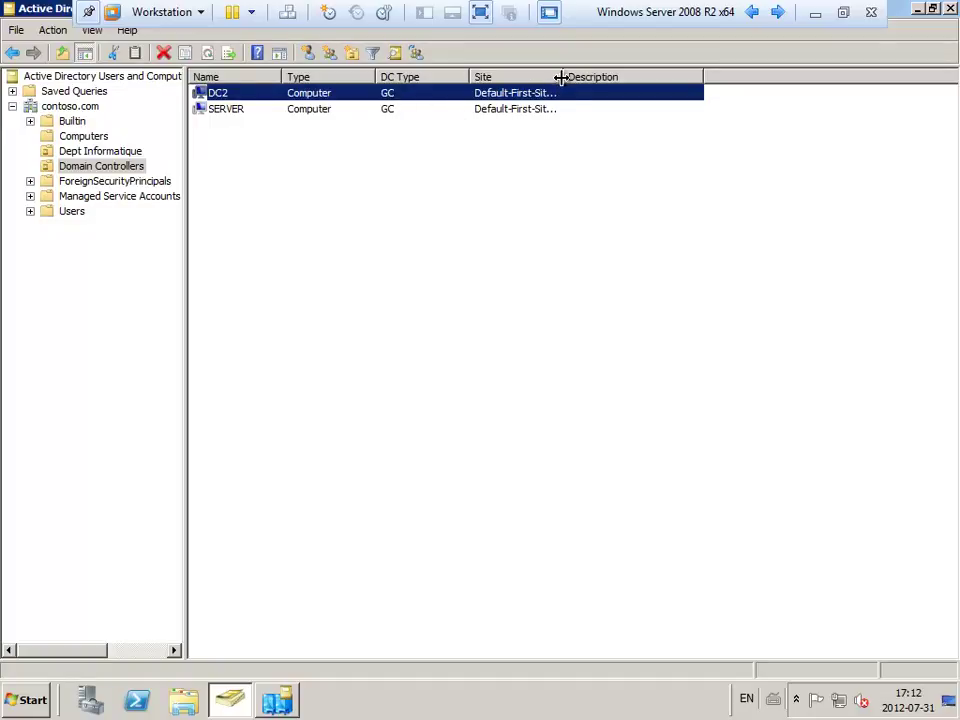
{"action": "left_click_drag", "start_coordinate": [562, 77], "coordinate": [636, 77]}
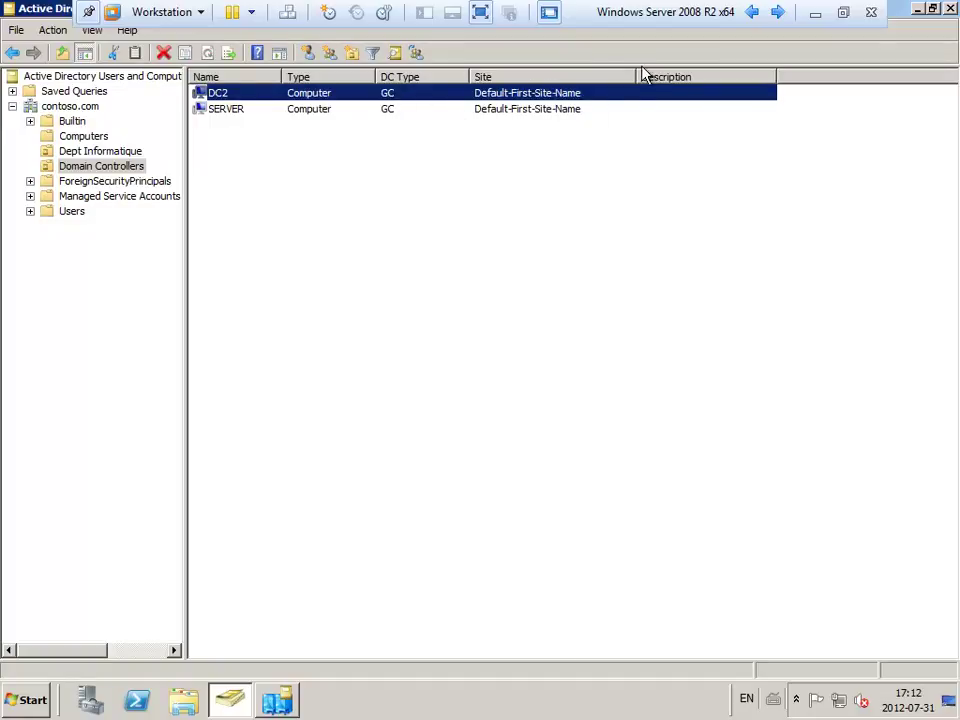
{"action": "left_click", "coordinate": [952, 8]}
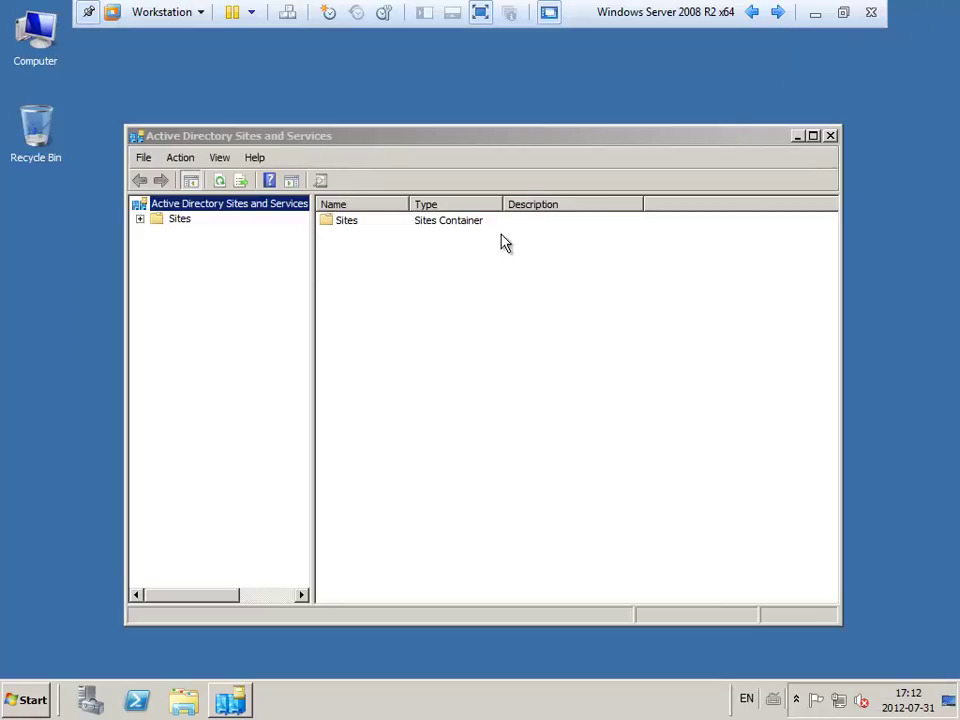
Expand Sites > Default-First-Site-Name > Servers and select DC2.
{"action": "left_click", "coordinate": [141, 219]}
{"action": "left_click", "coordinate": [198, 264]}
{"action": "right_click", "coordinate": [198, 264]}
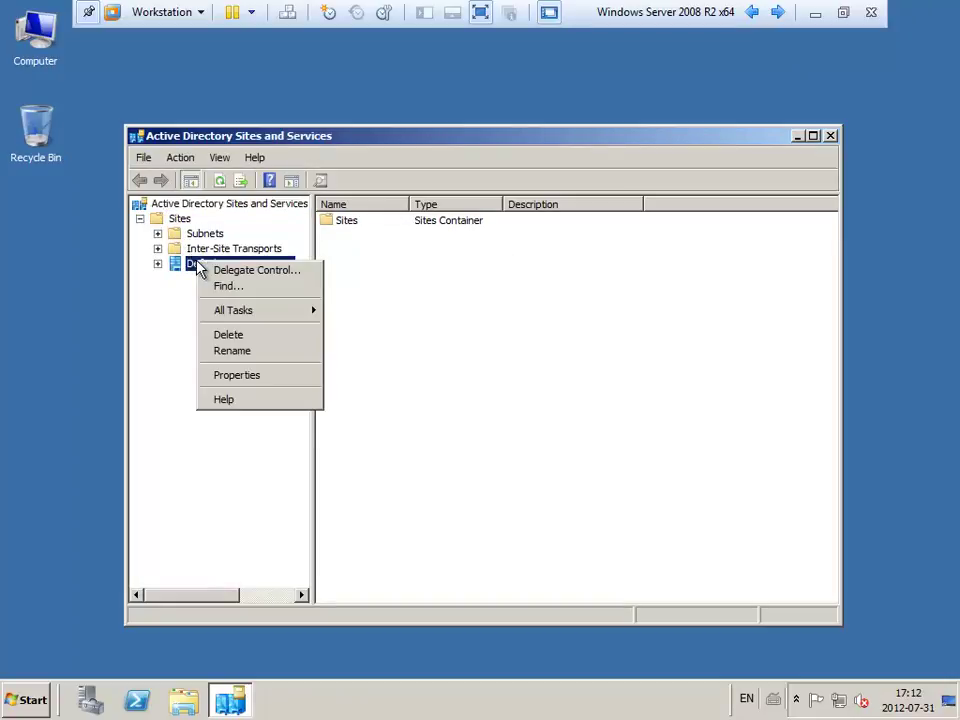
{"action": "mouse_move", "coordinate": [246, 310]}
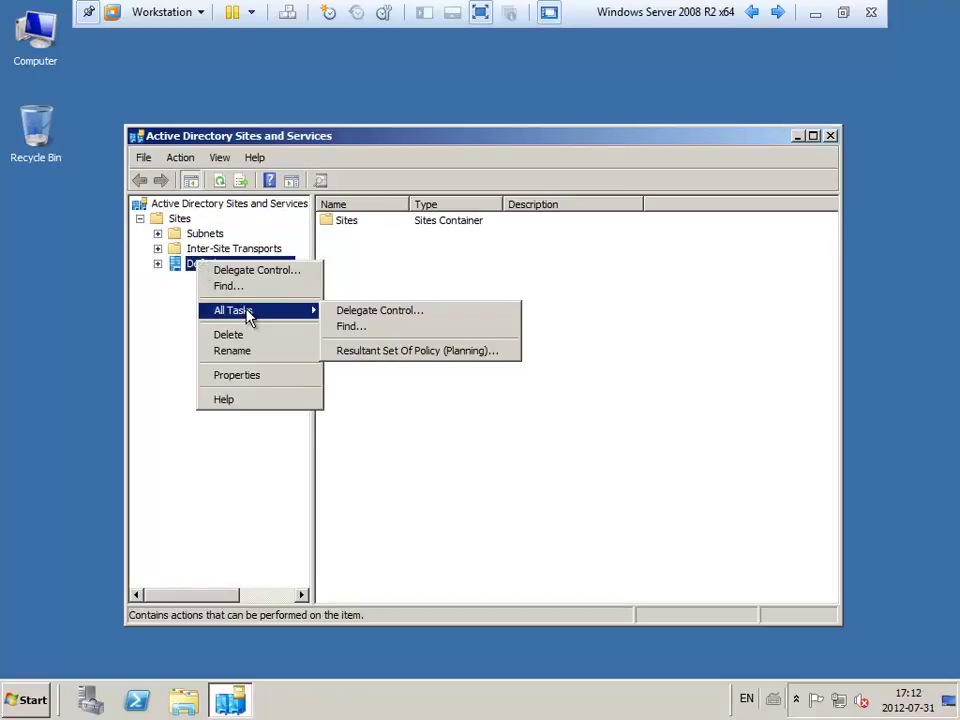
{"action": "left_click", "coordinate": [158, 265]}
{"action": "double_click", "coordinate": [199, 282]}
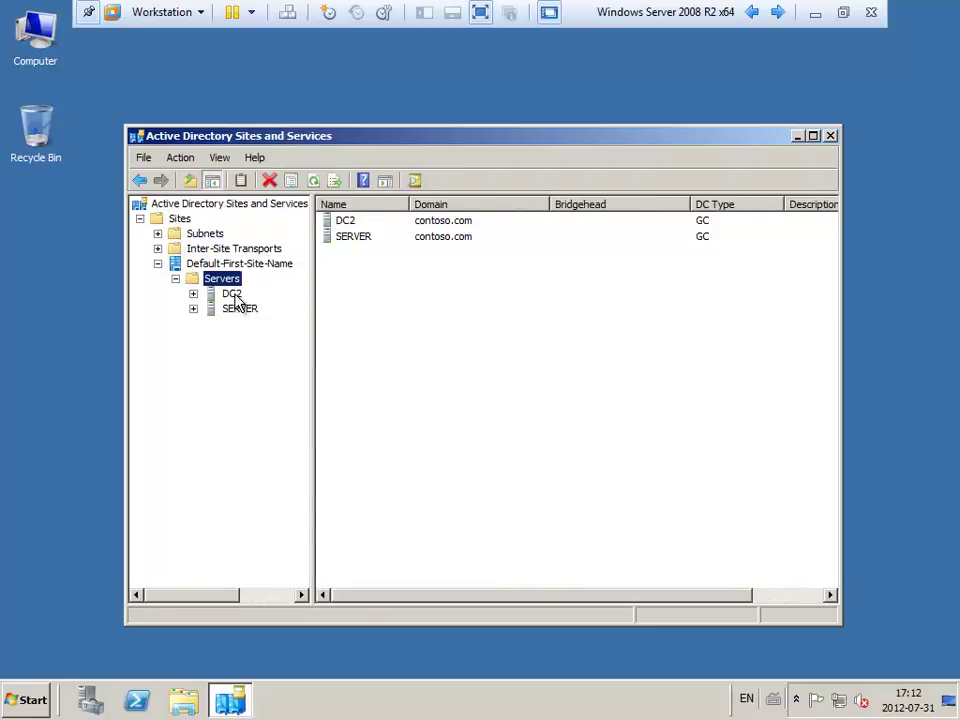
{"action": "right_click", "coordinate": [234, 296]}
{"action": "left_click", "coordinate": [362, 222]}
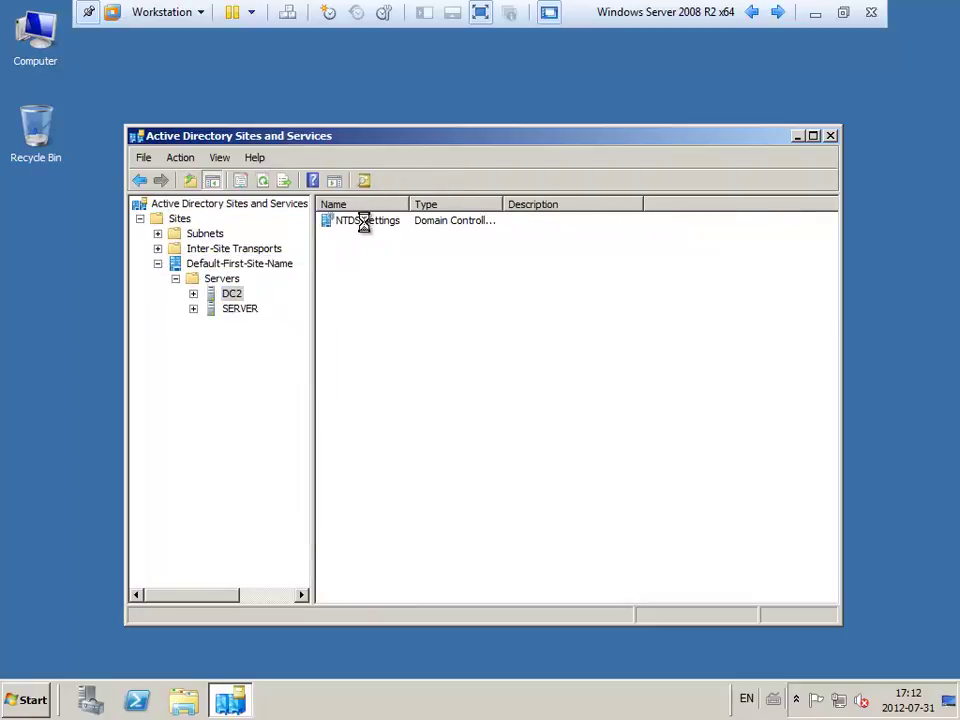
Replicate configuration from the selected DC on DC2's NTDS Settings, then close Sites and Services.
{"action": "right_click", "coordinate": [367, 226]}
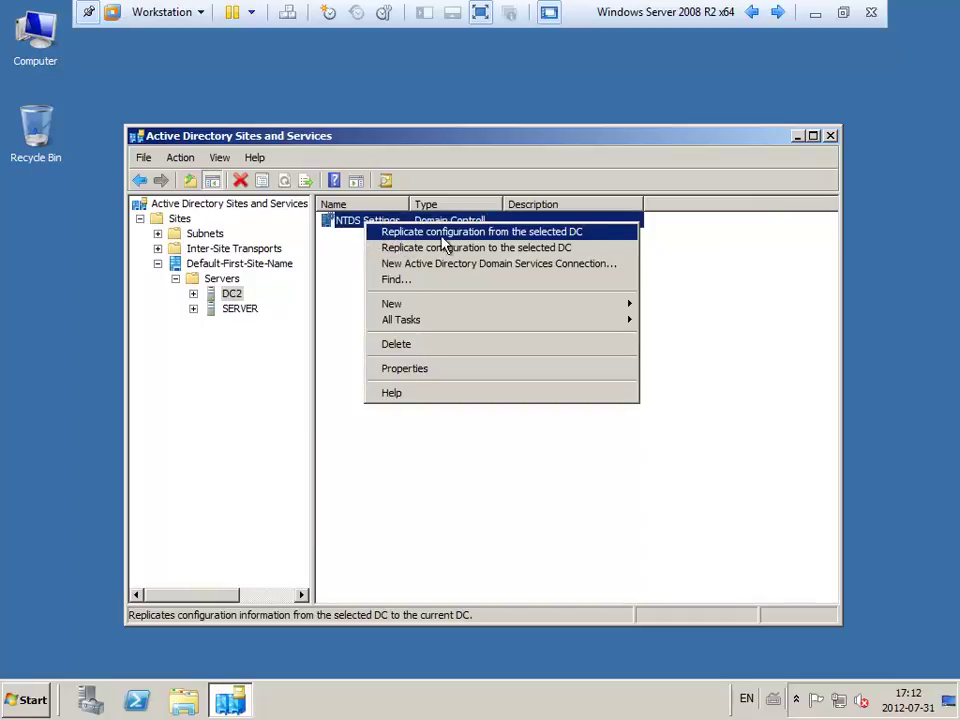
{"action": "left_click", "coordinate": [548, 234]}
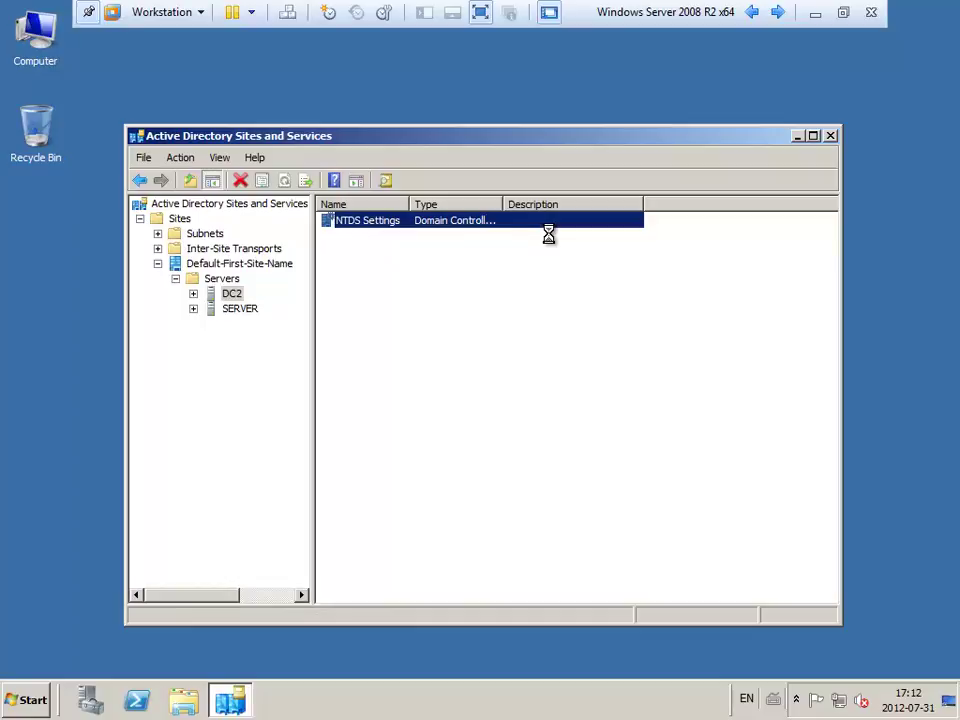
{"action": "left_click", "coordinate": [619, 398]}
{"action": "left_click", "coordinate": [830, 136]}
{"action": "left_click", "coordinate": [33, 700]}
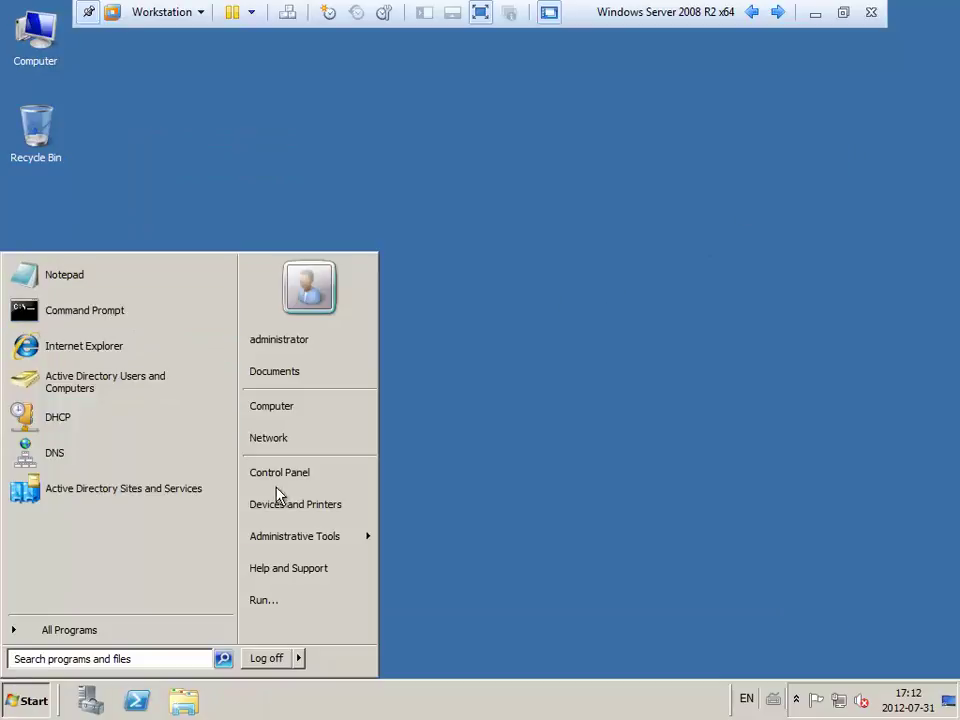
Open Users and Computers, refresh Dept Informatique, browse its users and Gr_Informatique group, then close.
{"action": "left_click", "coordinate": [116, 386]}
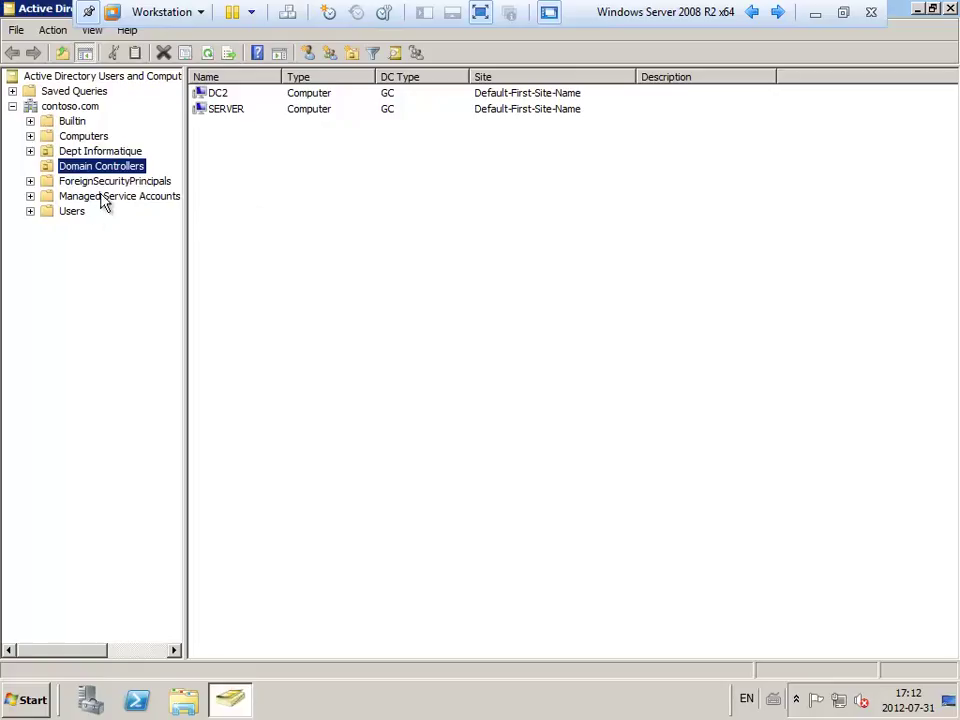
{"action": "left_click", "coordinate": [92, 150]}
{"action": "right_click", "coordinate": [291, 304]}
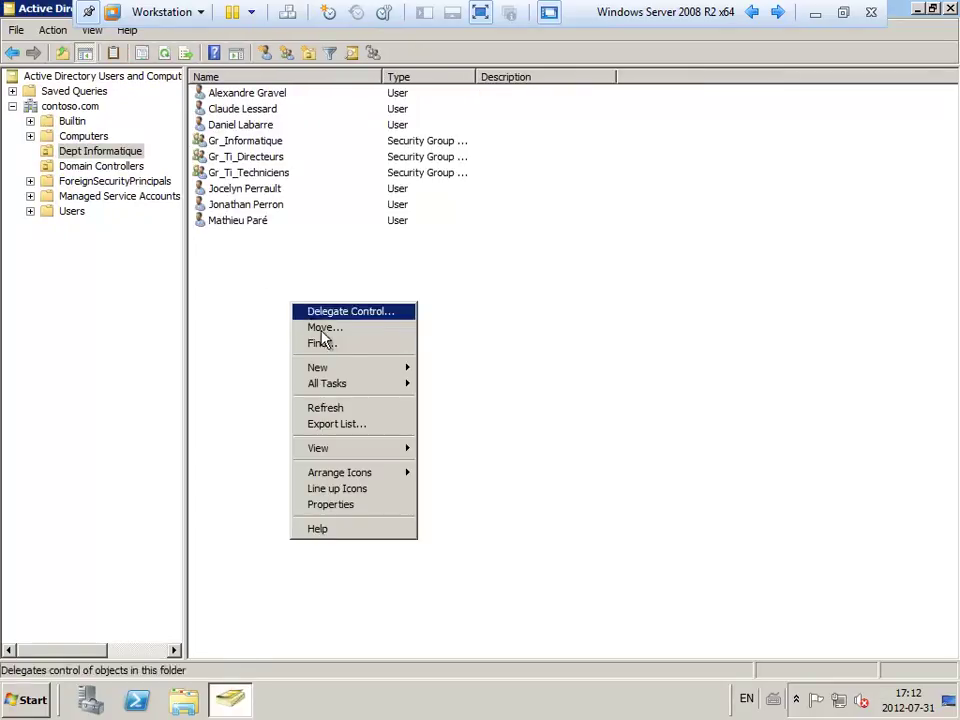
{"action": "left_click", "coordinate": [350, 408]}
{"action": "left_click", "coordinate": [251, 142]}
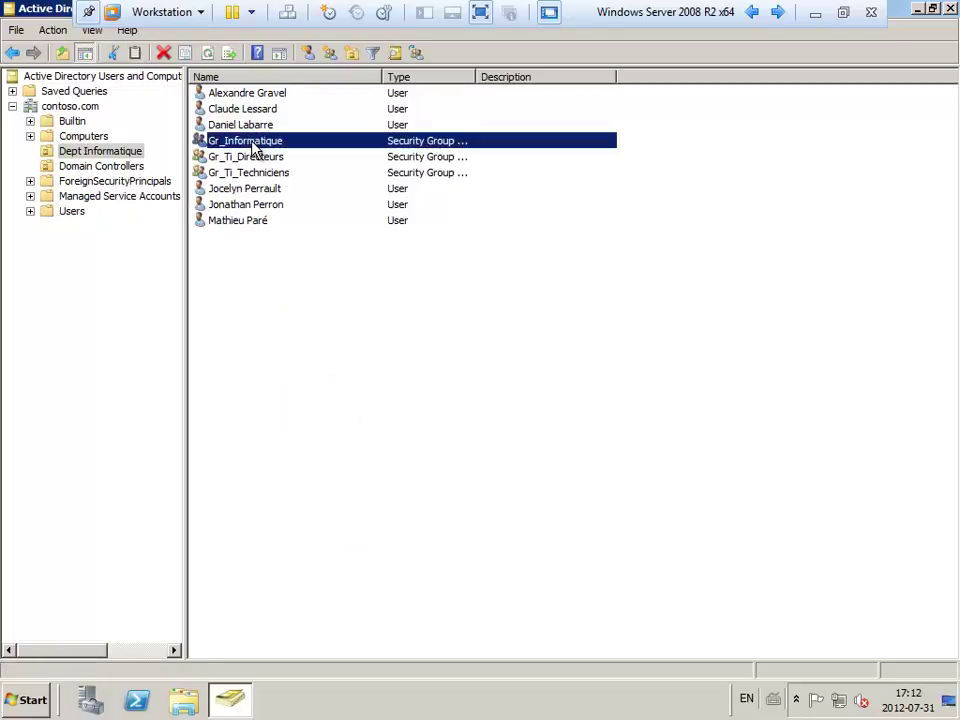
{"action": "left_click", "coordinate": [263, 207]}
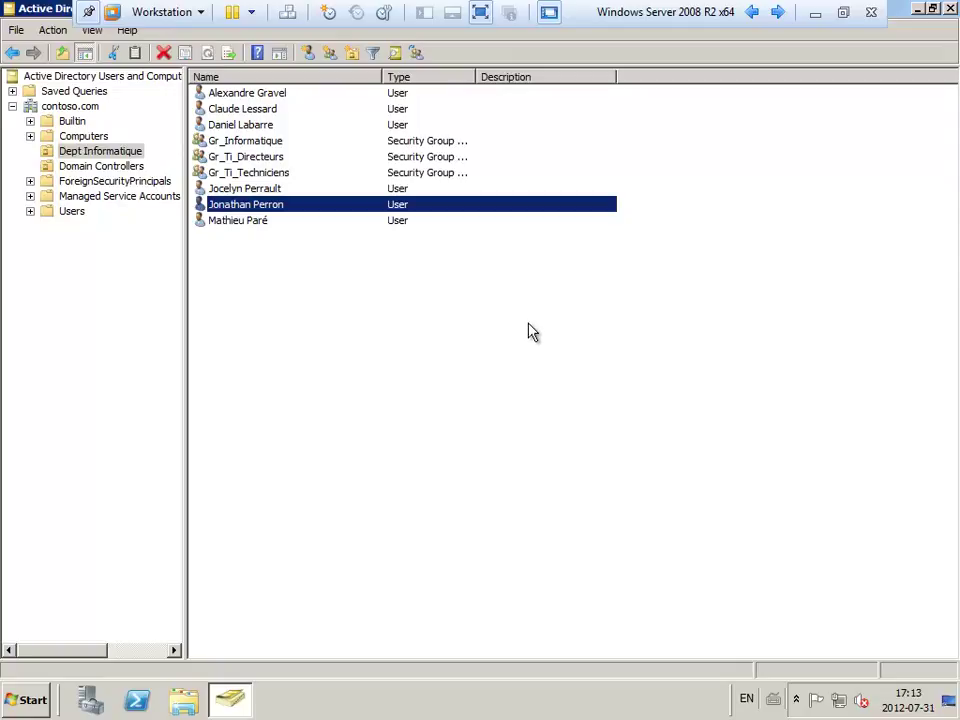
{"action": "left_click", "coordinate": [432, 268]}
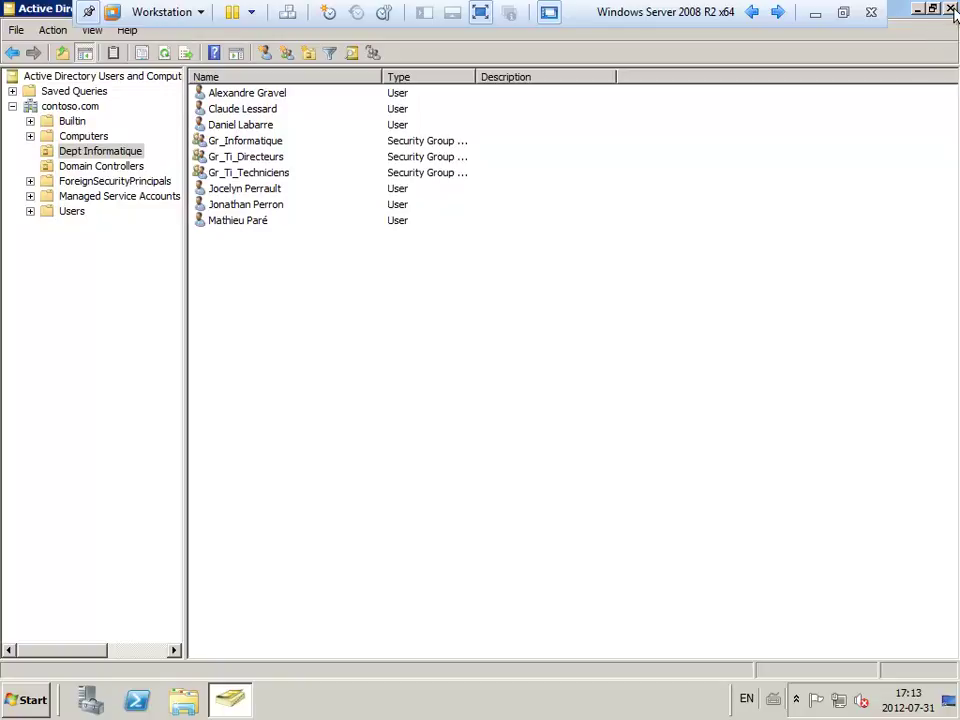
{"action": "left_click", "coordinate": [950, 9]}
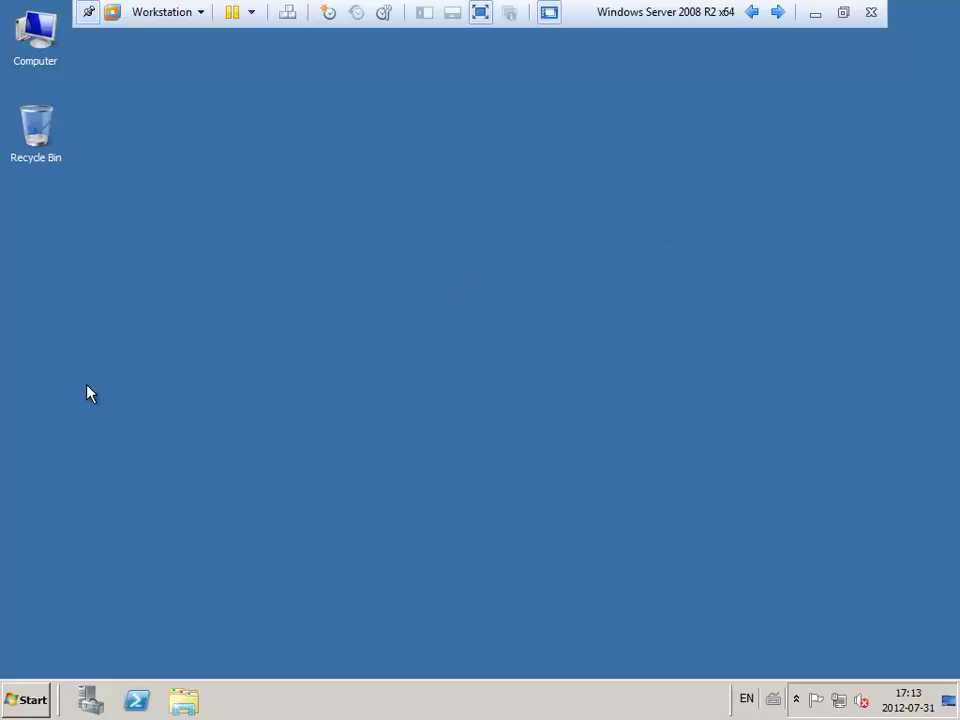
Launch the DHCP console from Administrative Tools.
{"action": "left_click", "coordinate": [21, 706]}
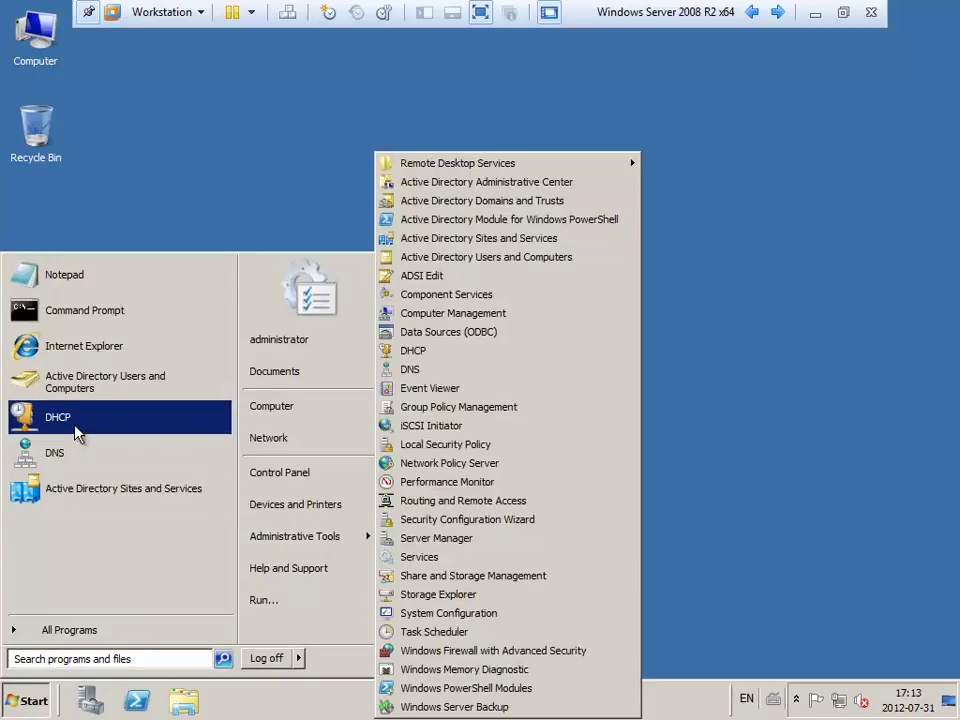
{"action": "left_click", "coordinate": [77, 432]}
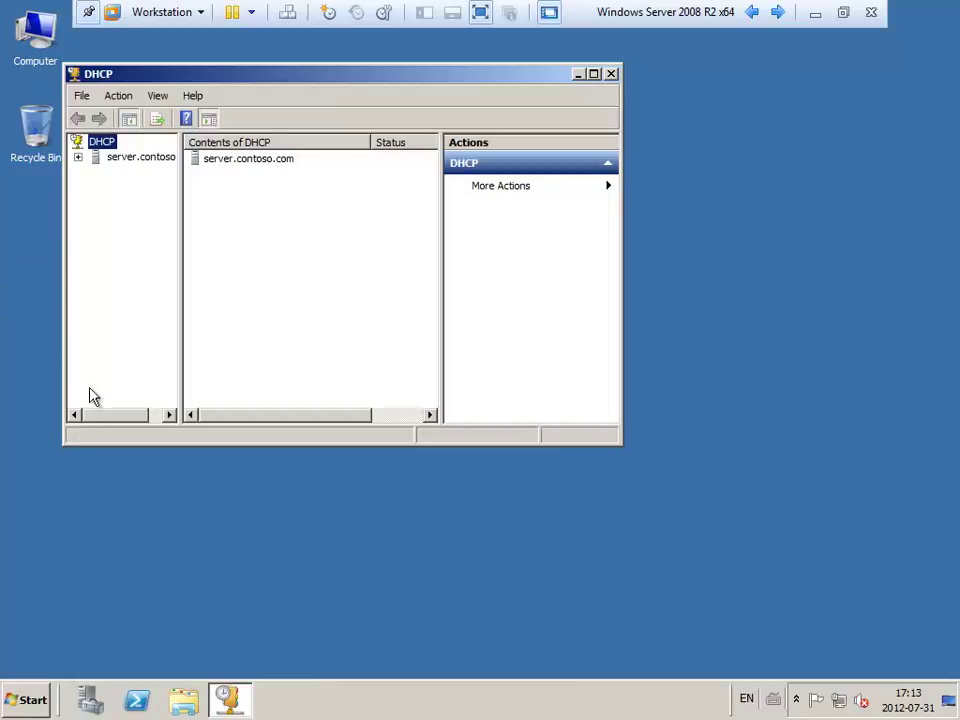
Maximize DHCP and show Scope Options for scope 192.168.1.0 VLAN Clients under server.contoso.com > IPv4.
{"action": "double_click", "coordinate": [169, 79]}
{"action": "left_click", "coordinate": [13, 91]}
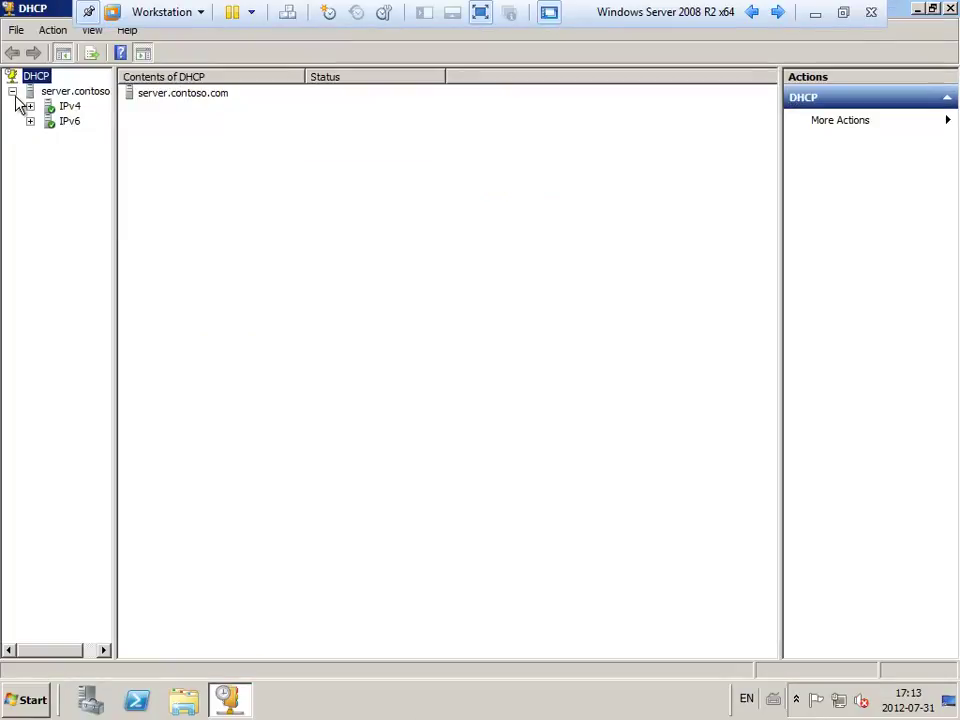
{"action": "left_click", "coordinate": [30, 106]}
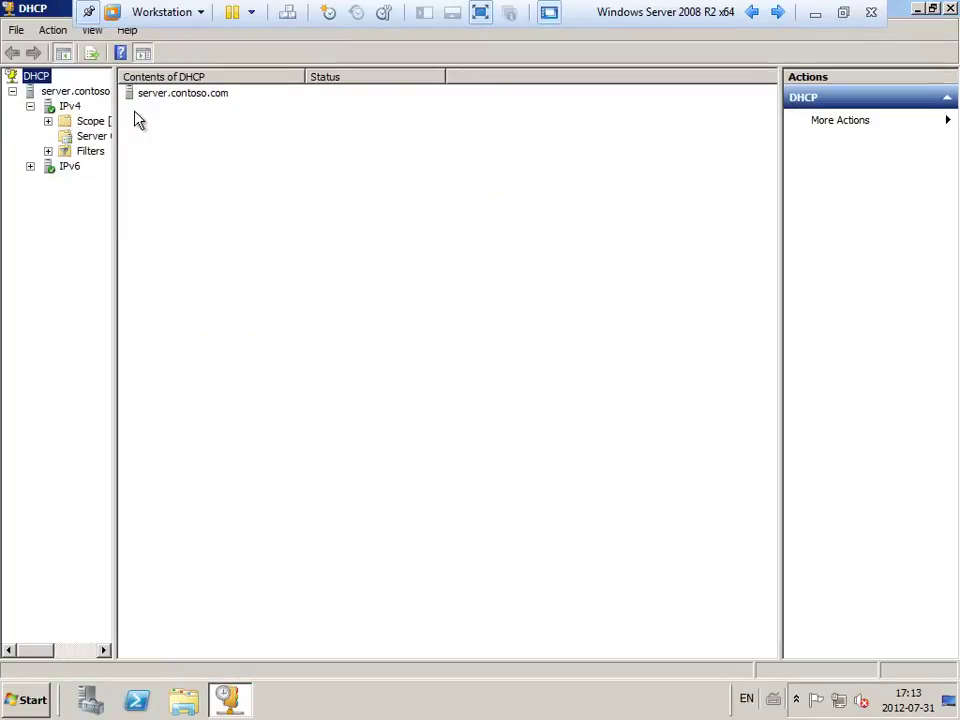
{"action": "left_click_drag", "start_coordinate": [118, 124], "coordinate": [352, 118]}
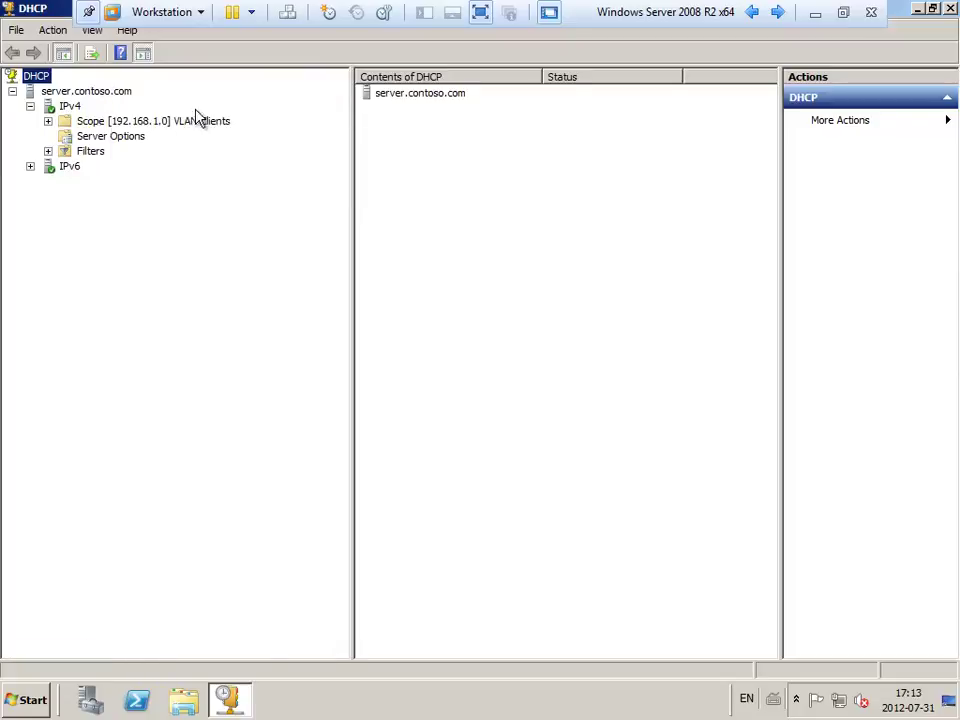
{"action": "left_click", "coordinate": [48, 121]}
{"action": "left_click", "coordinate": [100, 182]}
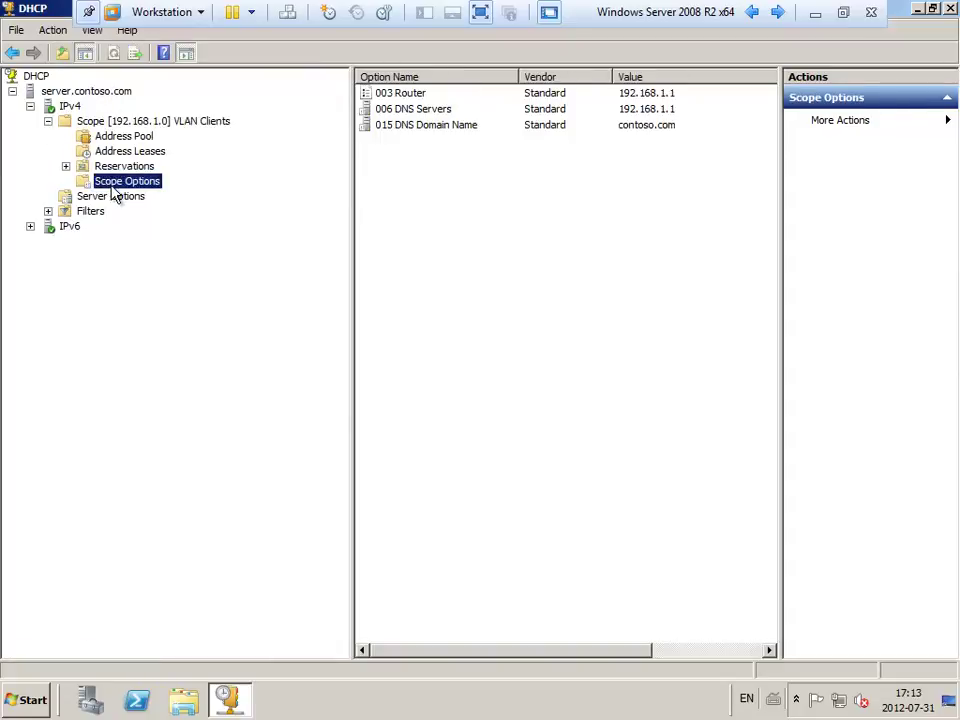
{"action": "double_click", "coordinate": [433, 112]}
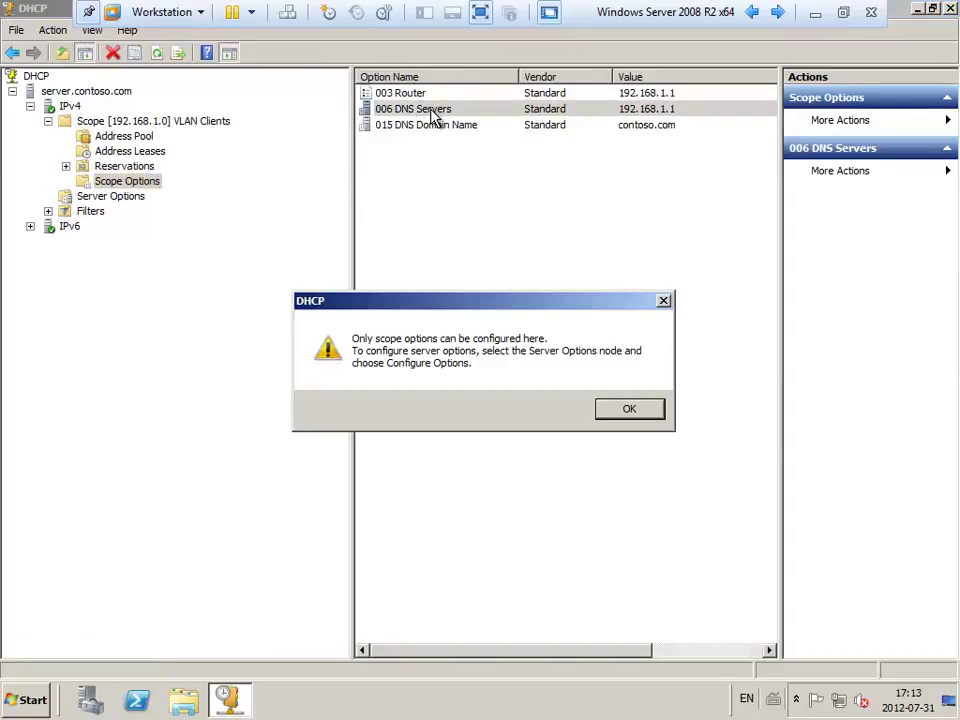
{"action": "left_click", "coordinate": [647, 407]}
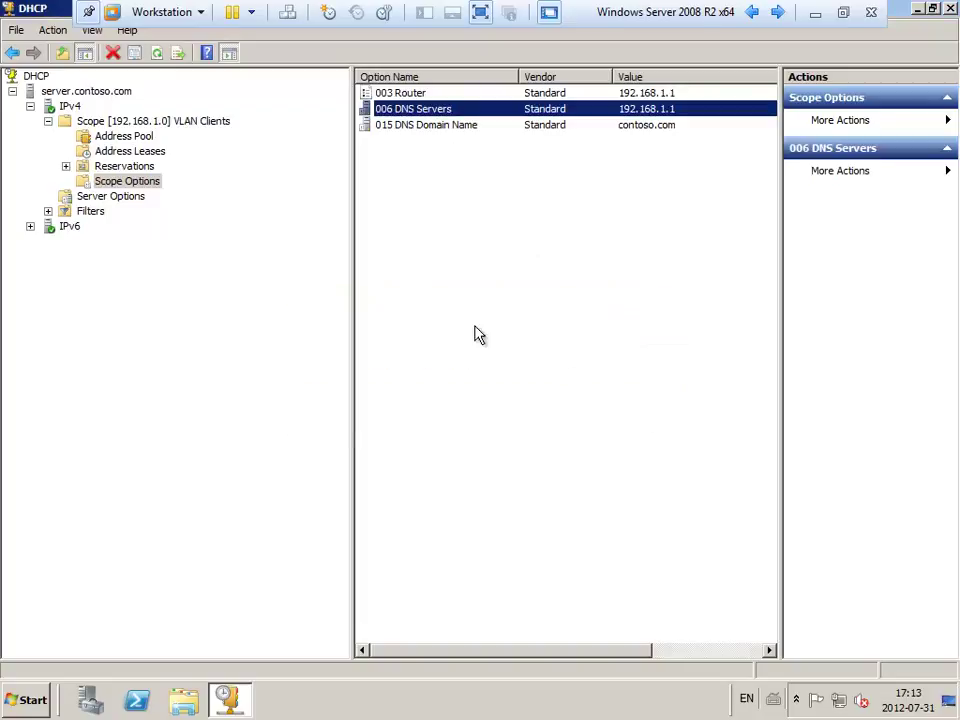
Check the VLAN Clients scope Properties DNS tab and close it unchanged.
{"action": "right_click", "coordinate": [121, 122]}
{"action": "left_click", "coordinate": [180, 310]}
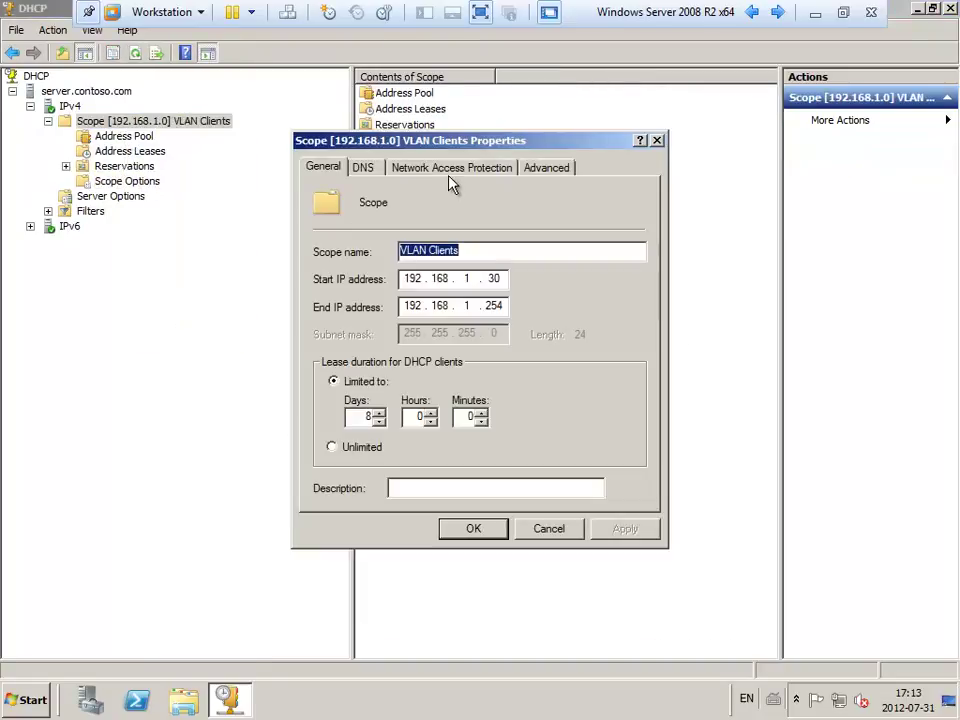
{"action": "left_click", "coordinate": [365, 170]}
{"action": "key", "text": "Escape"}
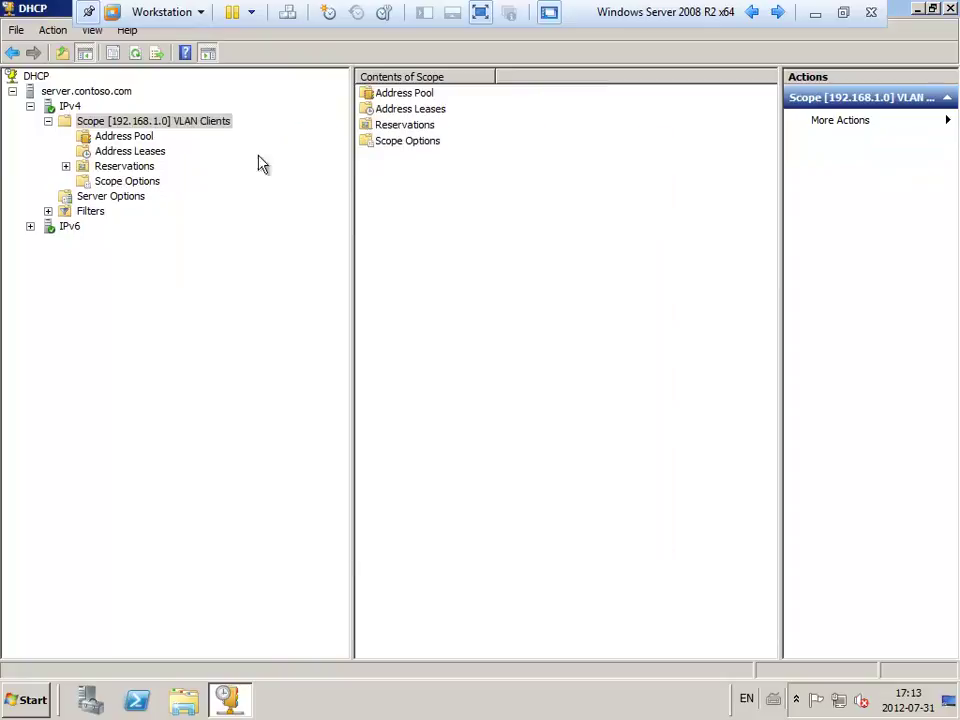
{"action": "left_click", "coordinate": [127, 181]}
{"action": "right_click", "coordinate": [130, 187]}
Inspect the 003 Router and 006 DNS Servers entries in Scope Options, then cancel unchanged.
{"action": "left_click", "coordinate": [196, 192]}
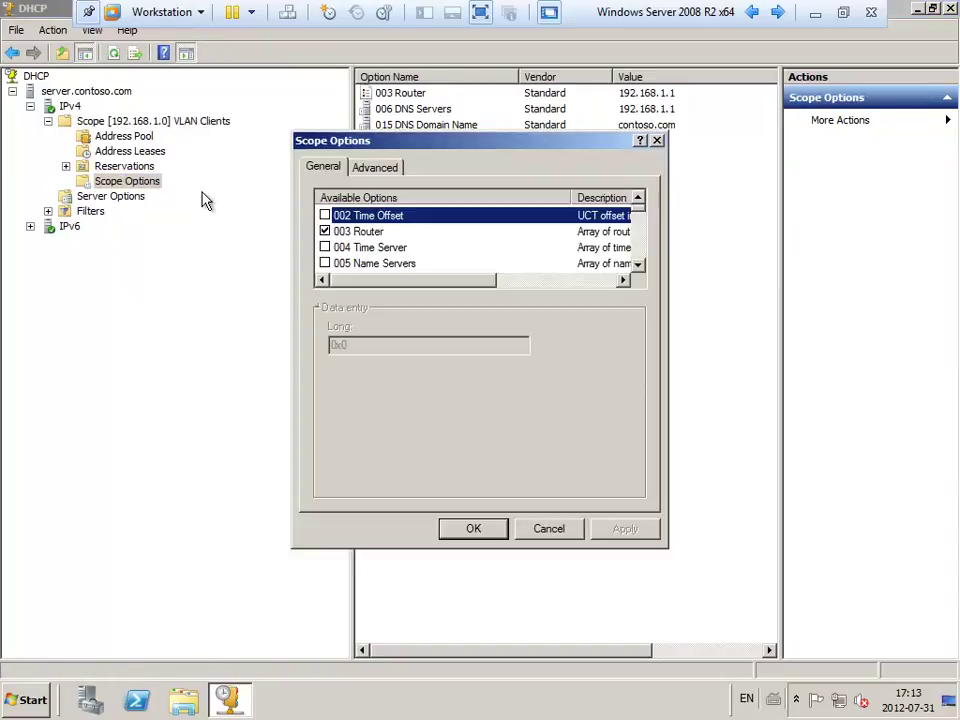
{"action": "left_click", "coordinate": [390, 234]}
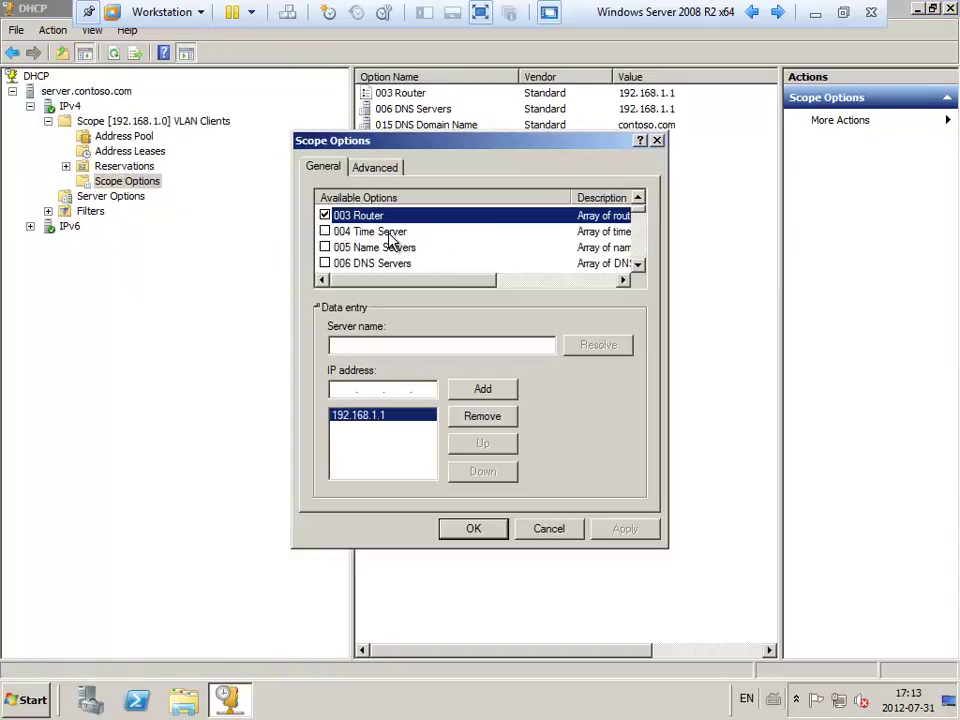
{"action": "scroll", "coordinate": [387, 270], "scroll_direction": "down", "scroll_amount": 7}
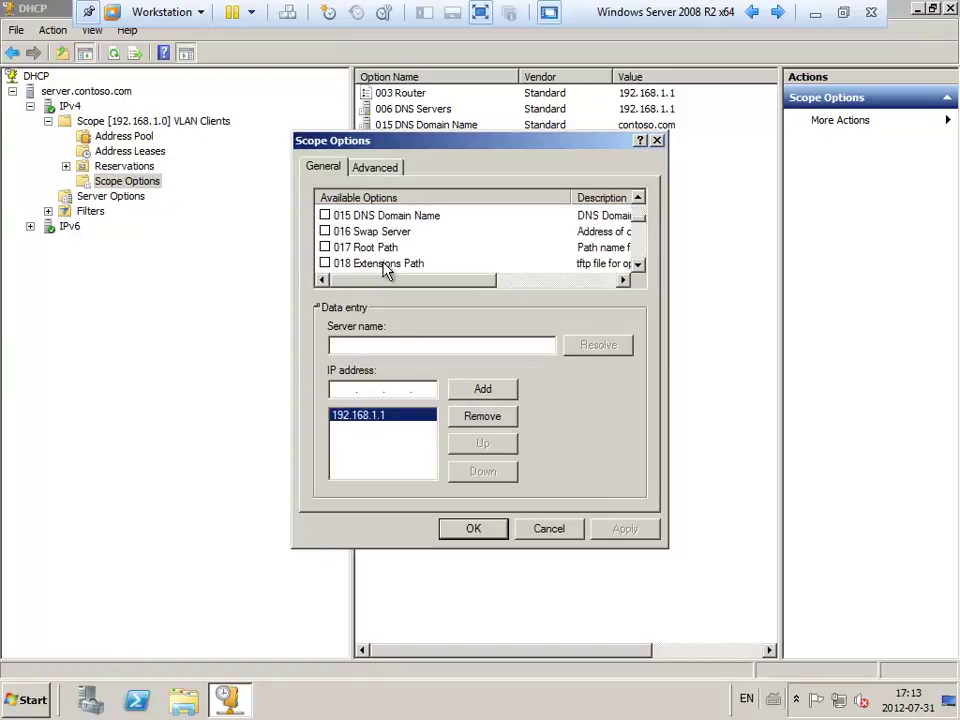
{"action": "scroll", "coordinate": [387, 270], "scroll_direction": "up", "scroll_amount": 6}
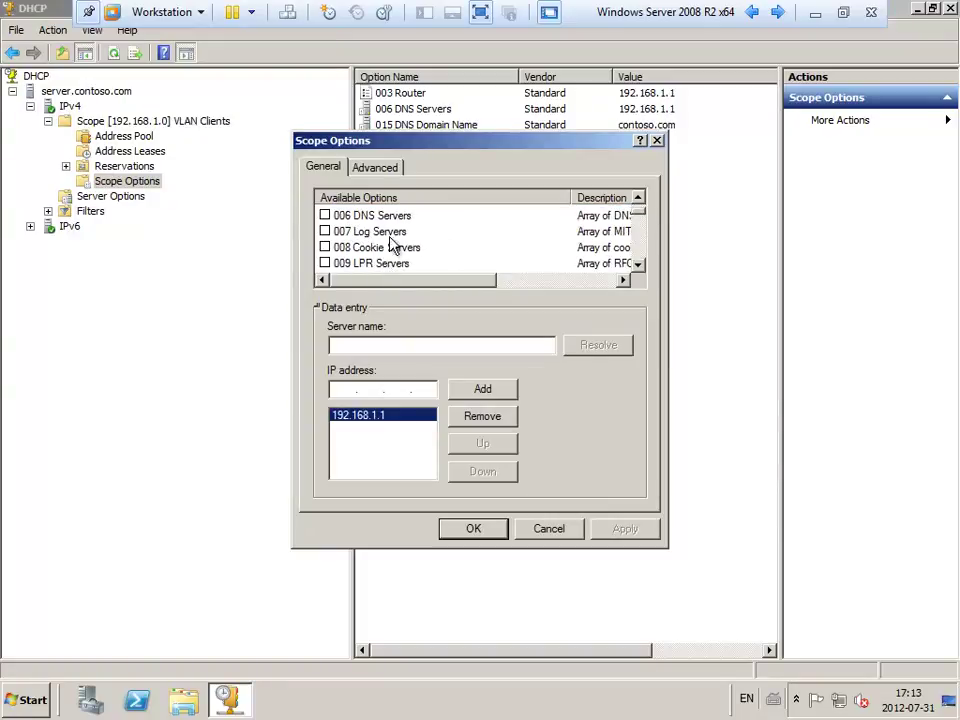
{"action": "left_click", "coordinate": [403, 217]}
{"action": "scroll", "coordinate": [402, 219], "scroll_direction": "up", "scroll_amount": 2}
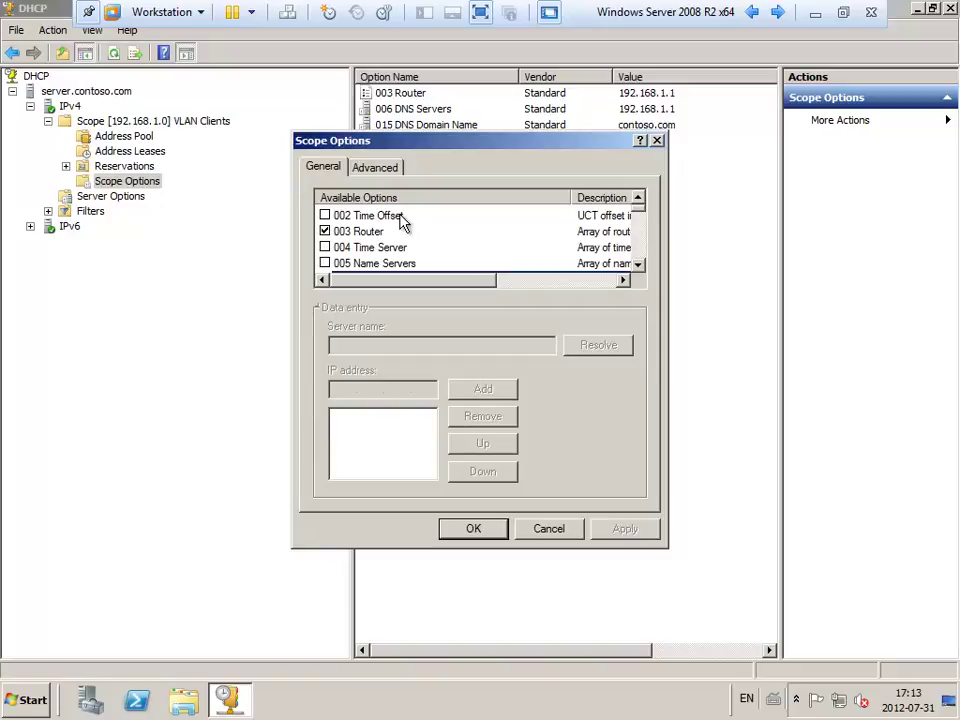
{"action": "left_click", "coordinate": [470, 528]}
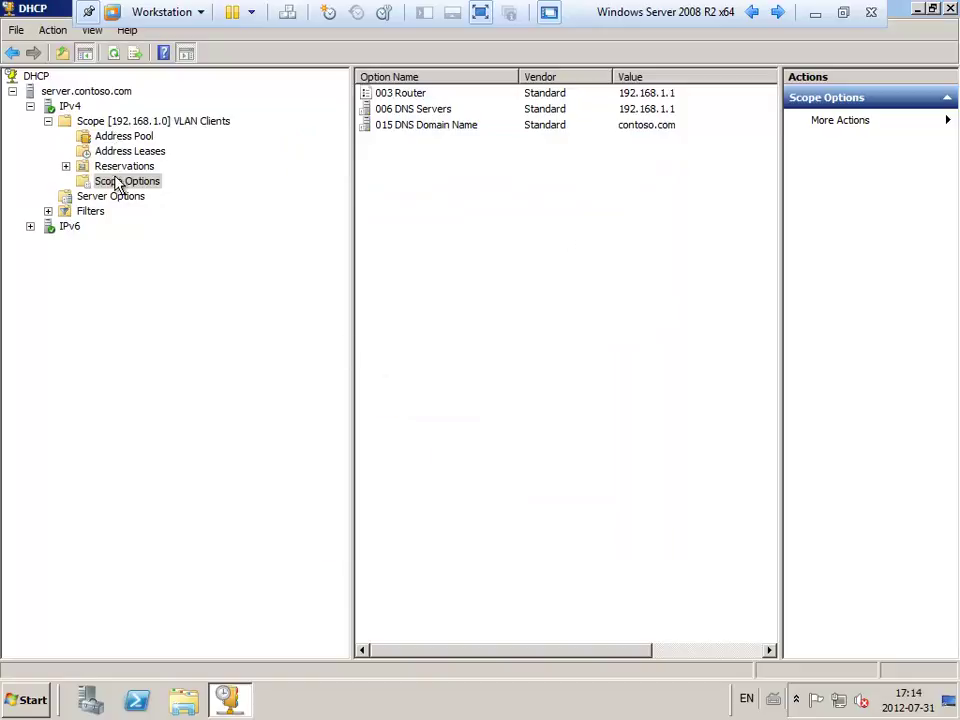
Open and close the server.contoso.com properties without changes.
{"action": "left_click", "coordinate": [119, 123]}
{"action": "right_click", "coordinate": [120, 122]}
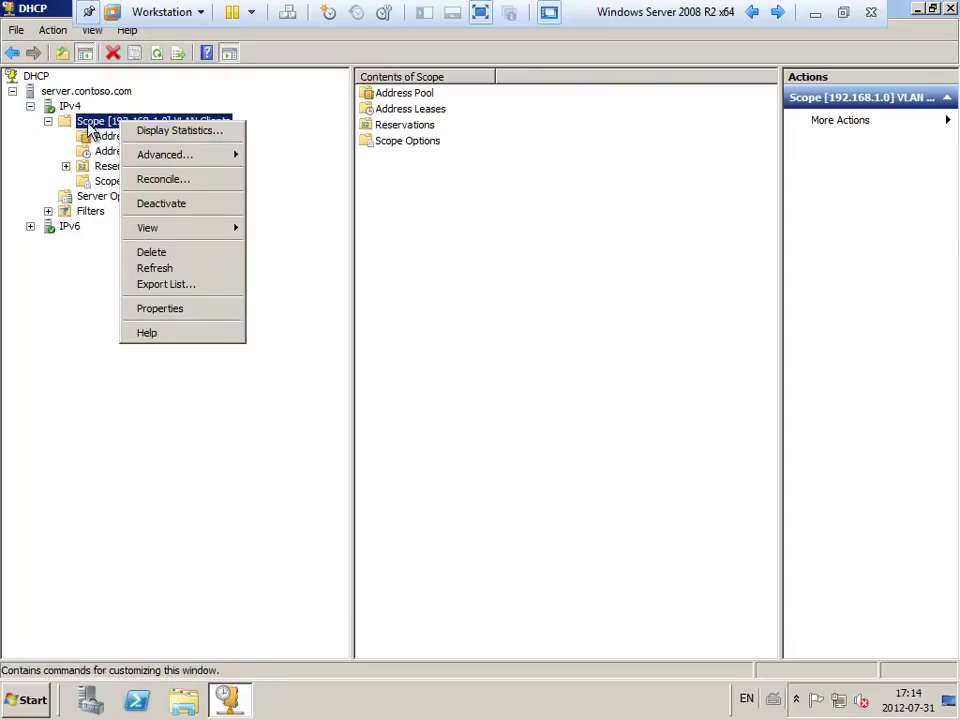
{"action": "left_click", "coordinate": [90, 93]}
{"action": "right_click", "coordinate": [91, 100]}
{"action": "left_click", "coordinate": [171, 287]}
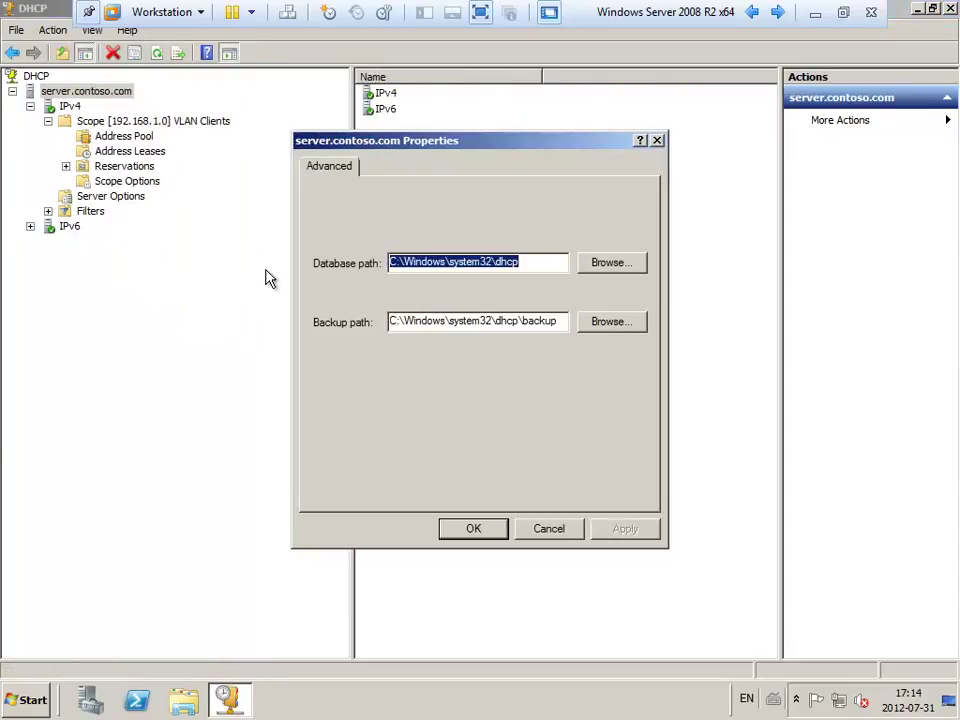
{"action": "key", "text": "Escape"}
Browse the IPv4 properties' DNS, Network Access Protection and Advanced tabs, then close unchanged.
{"action": "left_click", "coordinate": [66, 106]}
{"action": "right_click", "coordinate": [66, 106]}
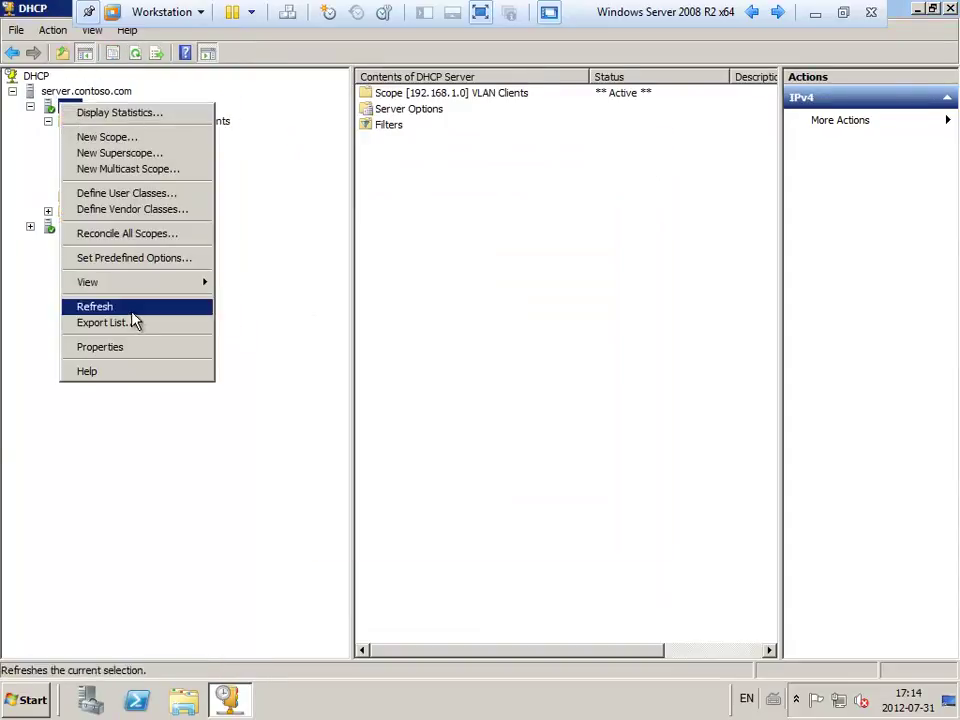
{"action": "left_click", "coordinate": [127, 347]}
{"action": "left_click", "coordinate": [378, 170]}
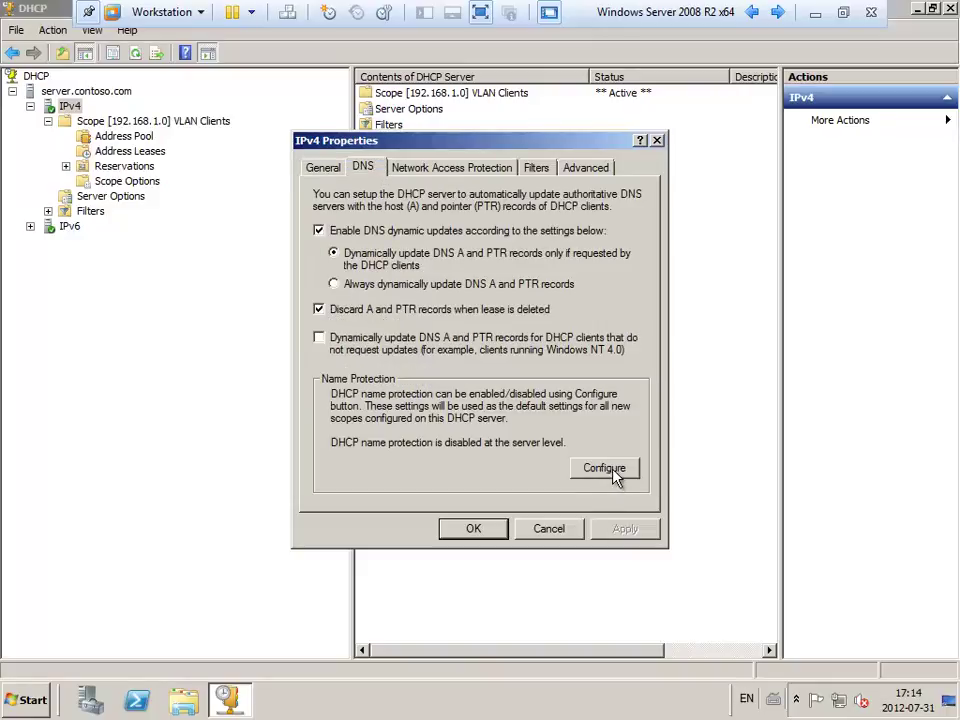
{"action": "left_click", "coordinate": [429, 167]}
{"action": "left_click", "coordinate": [580, 172]}
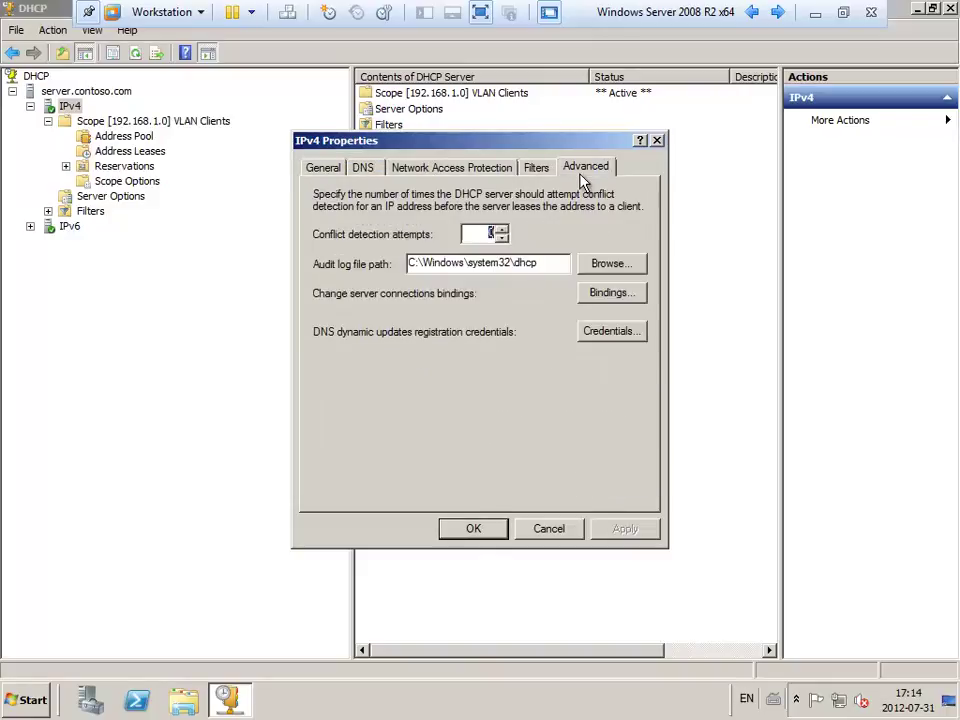
{"action": "key", "text": "Escape"}
{"action": "left_click", "coordinate": [100, 163]}
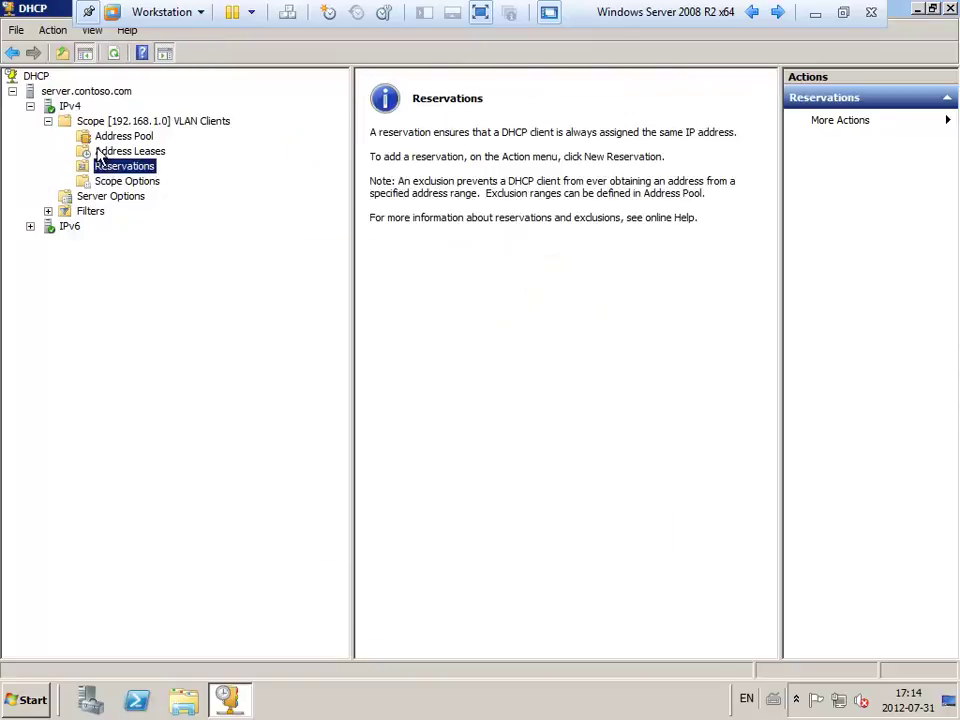
Browse the VLAN Clients scope's DNS, NAP and Name Protection settings, close unchanged, and show Scope Options.
{"action": "left_click", "coordinate": [112, 121]}
{"action": "right_click", "coordinate": [112, 121]}
{"action": "left_click", "coordinate": [160, 309]}
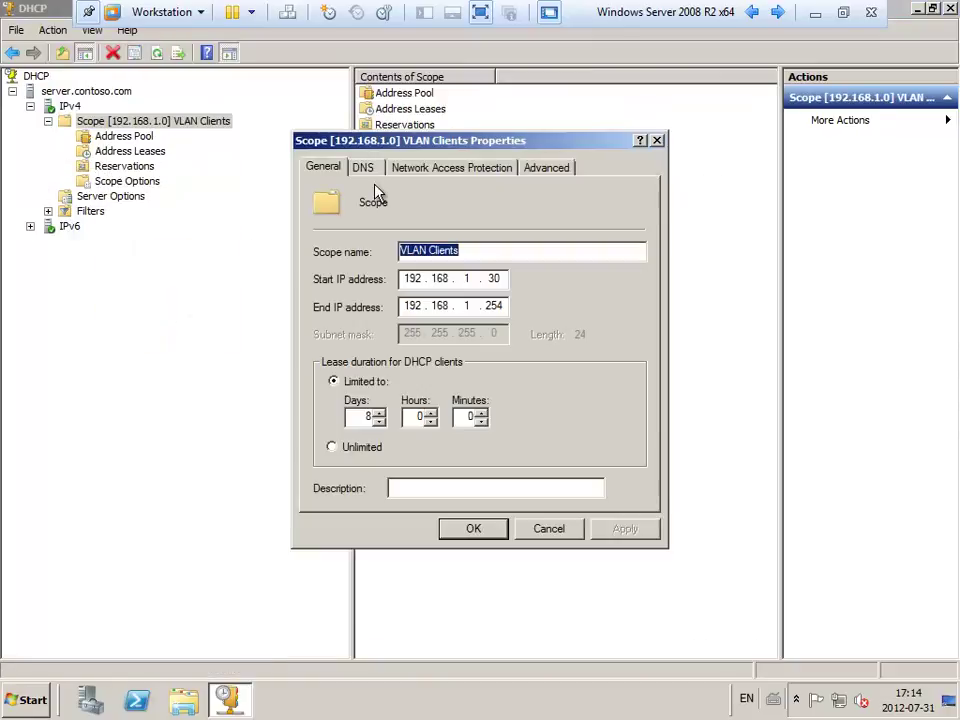
{"action": "left_click", "coordinate": [378, 170]}
{"action": "left_click", "coordinate": [421, 172]}
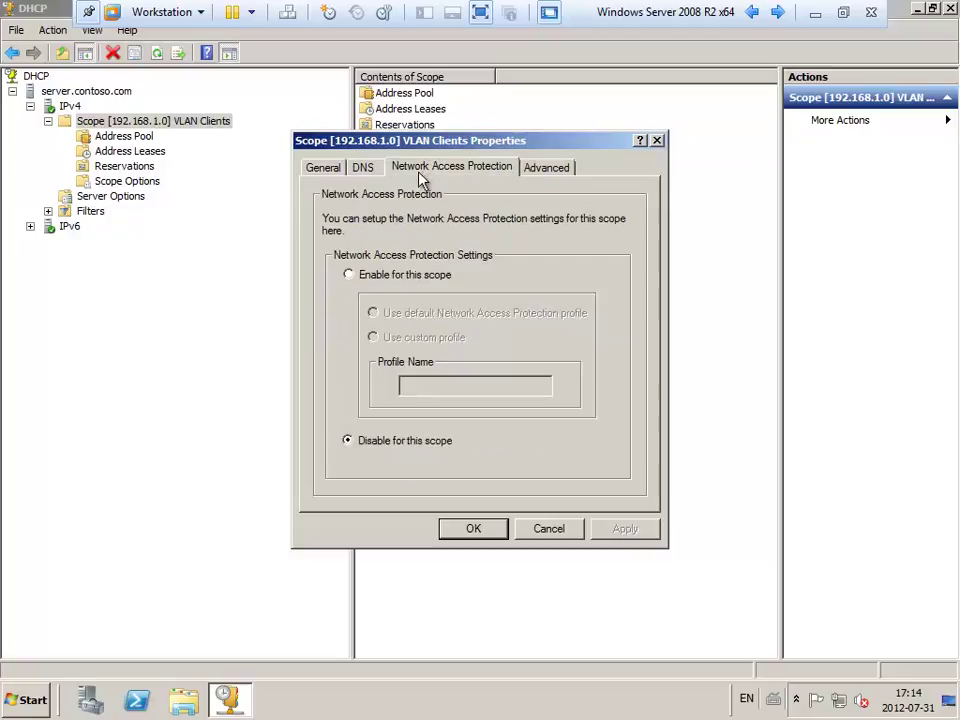
{"action": "left_click", "coordinate": [377, 170]}
{"action": "left_click", "coordinate": [606, 467]}
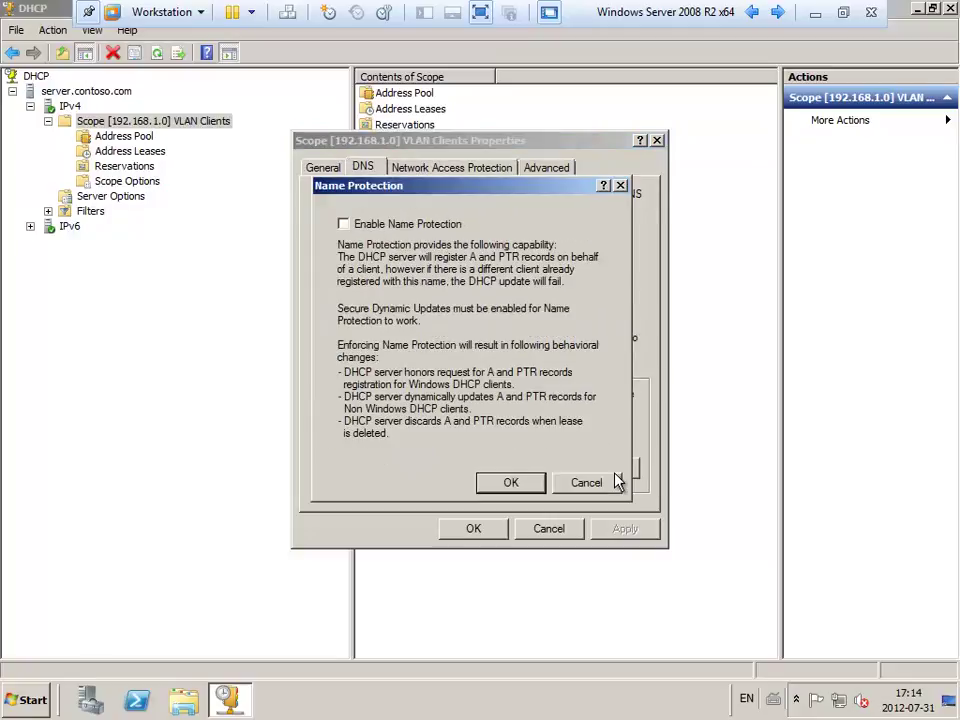
{"action": "left_click", "coordinate": [617, 482]}
{"action": "key", "text": "Escape"}
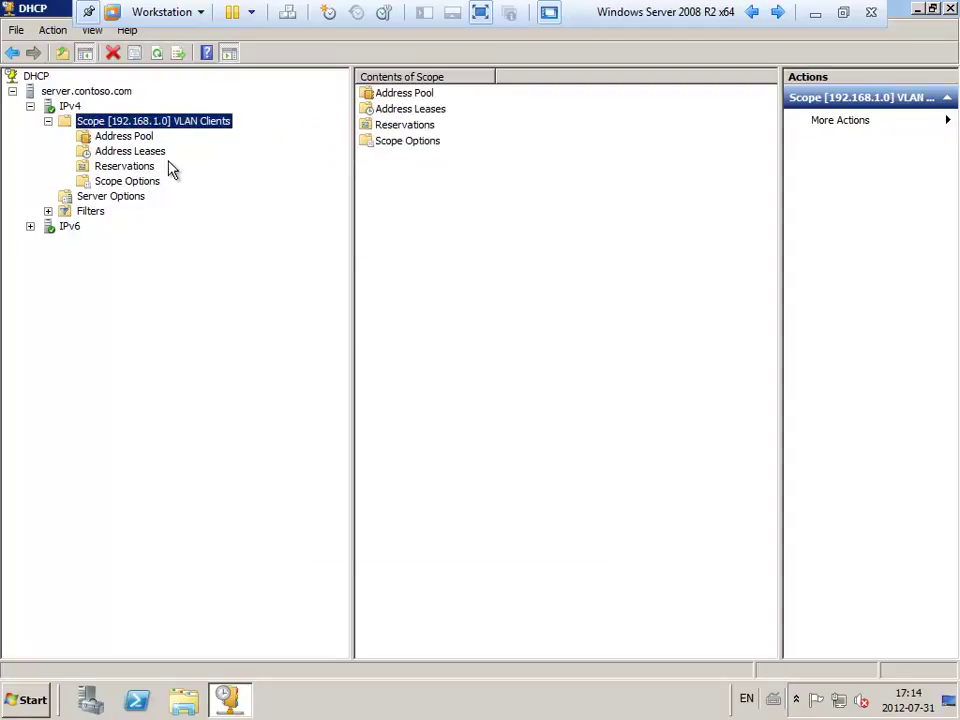
{"action": "left_click", "coordinate": [118, 184]}
Dismiss the scope-level DNS option warning and display Server Options: DNS 192.168.1.1, domain contoso.com.
{"action": "right_click", "coordinate": [121, 188]}
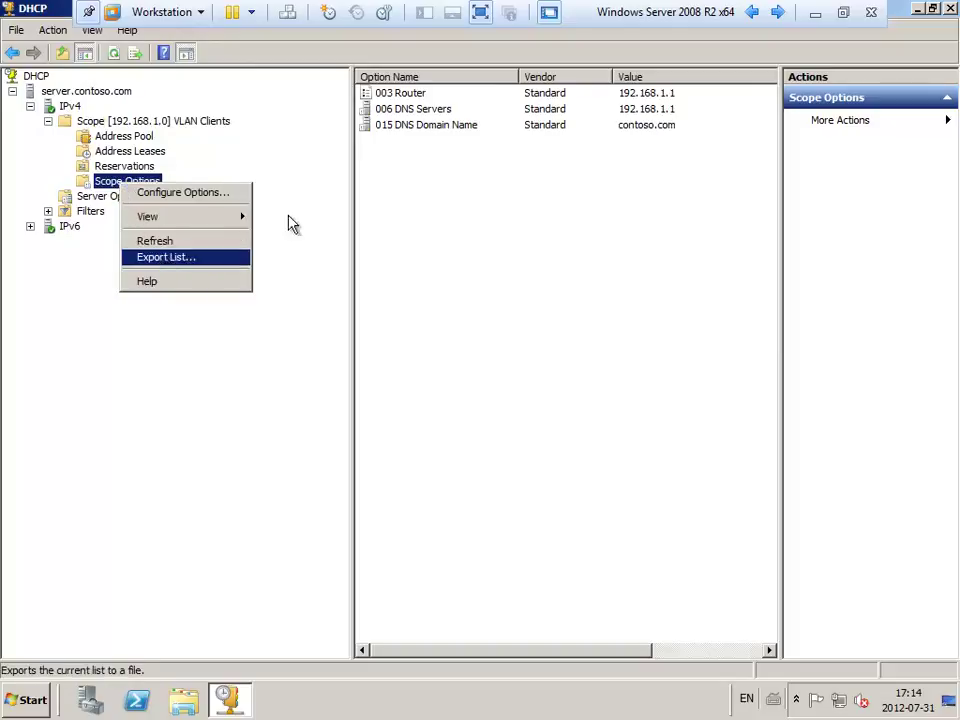
{"action": "left_click", "coordinate": [440, 125]}
{"action": "double_click", "coordinate": [420, 109]}
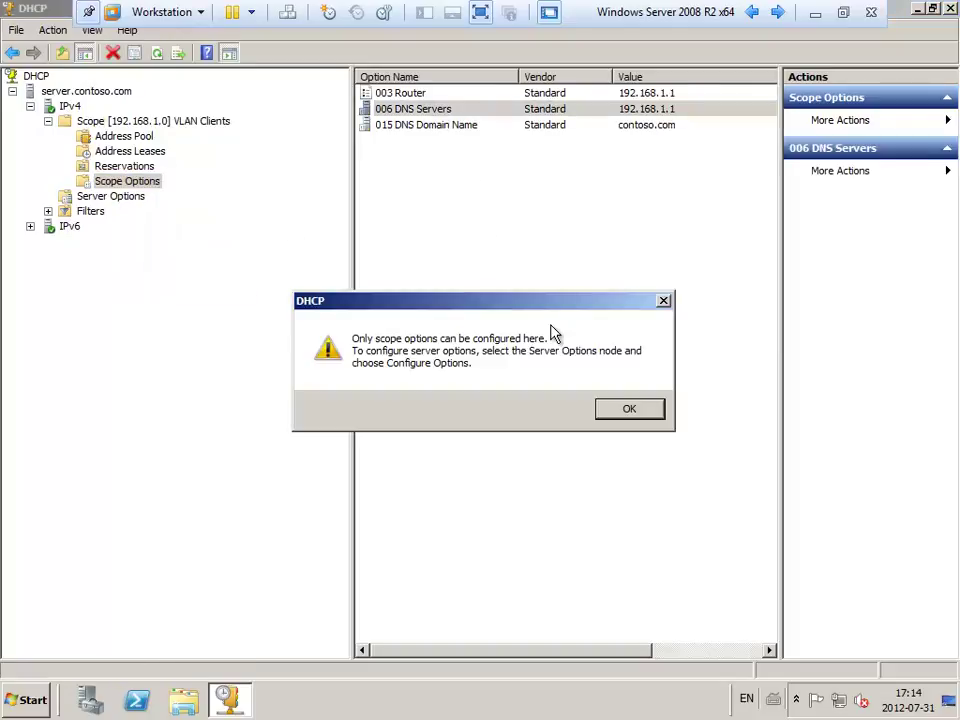
{"action": "left_click", "coordinate": [640, 411]}
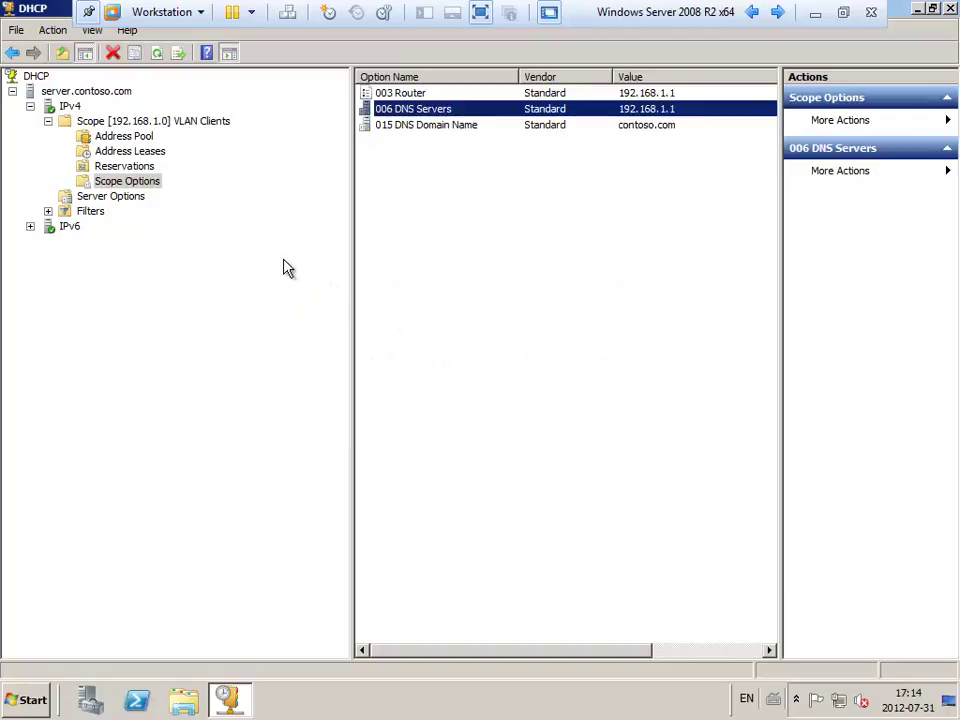
{"action": "left_click", "coordinate": [127, 198]}
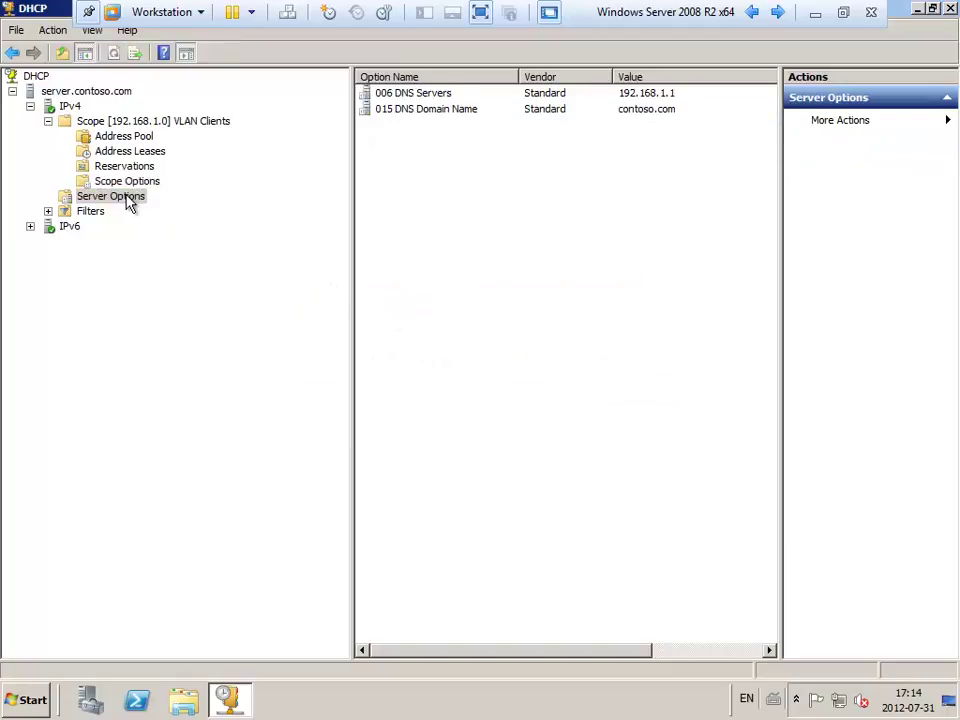
{"action": "left_click", "coordinate": [446, 95]}
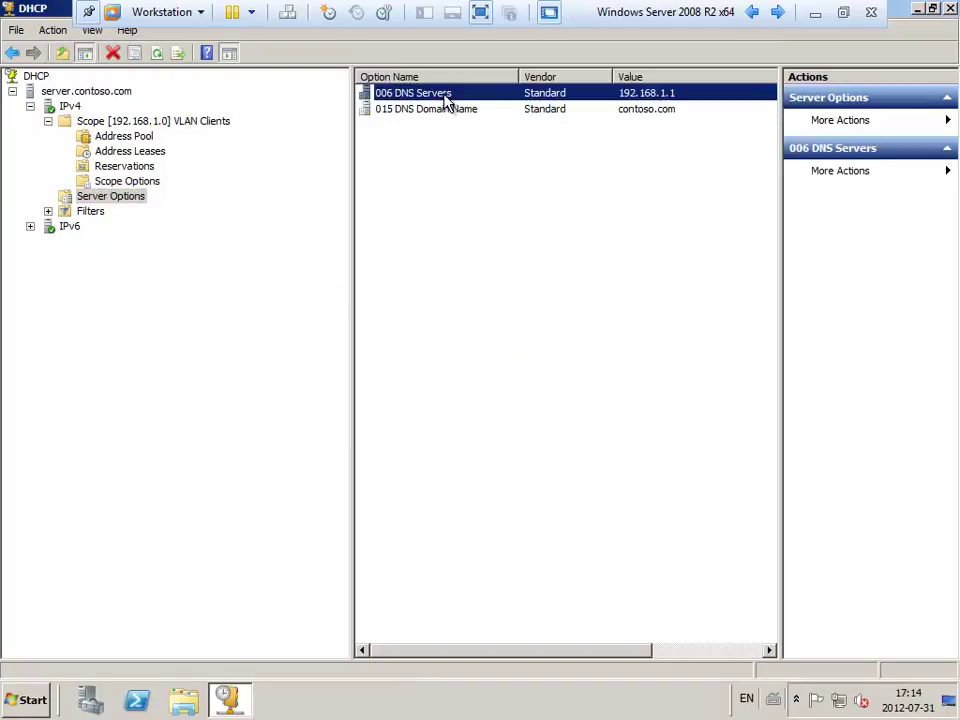
{"action": "left_click", "coordinate": [48, 121]}
{"action": "left_click", "coordinate": [88, 122]}
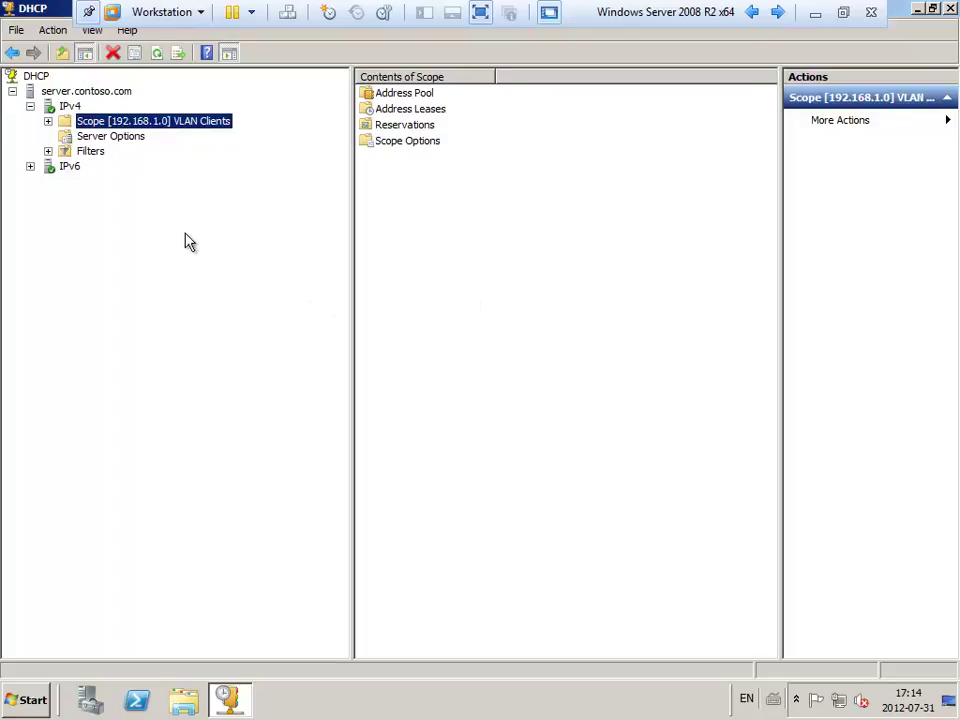
{"action": "left_click", "coordinate": [98, 138]}
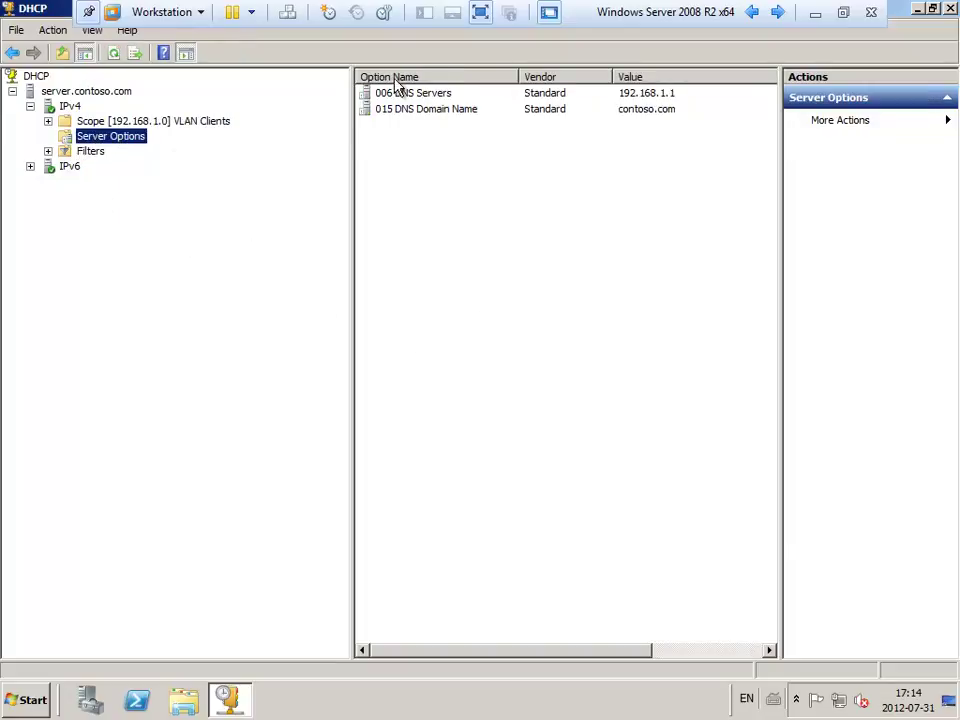
Add 192.168.1.2 to the server's 006 DNS Servers option next to 192.168.1.1 and apply.
{"action": "double_click", "coordinate": [434, 94]}
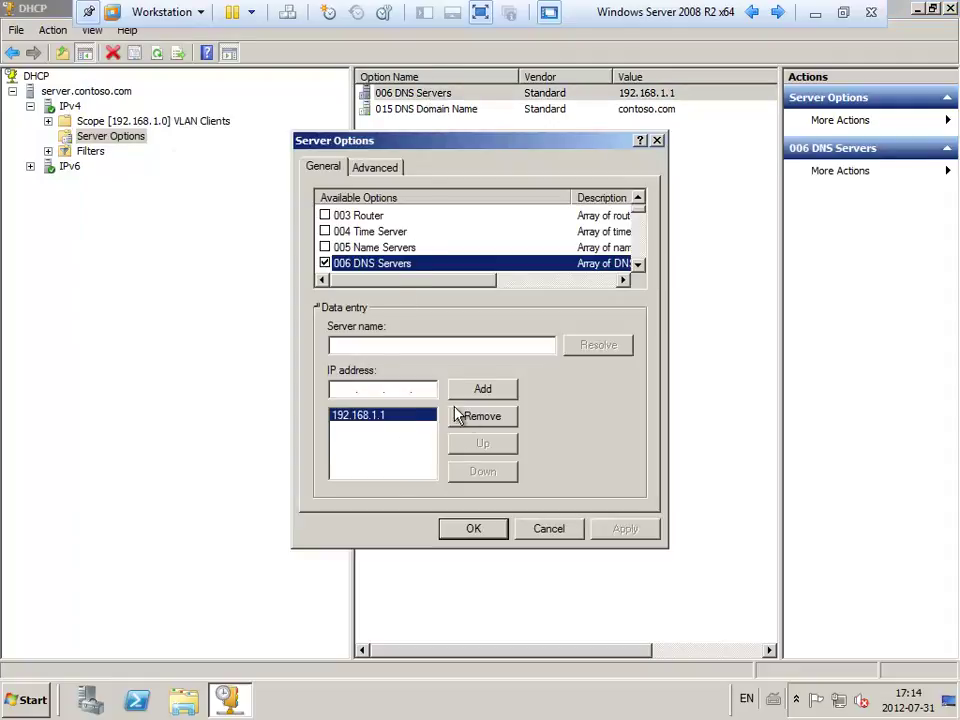
{"action": "left_click", "coordinate": [333, 391]}
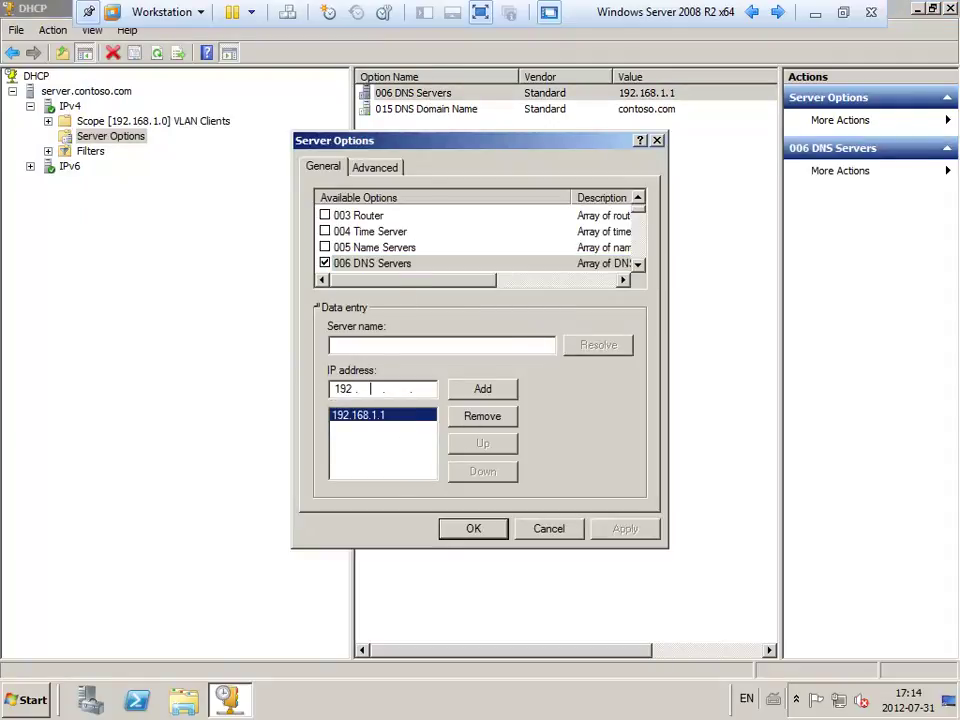
{"action": "type", "text": "192 . 168 . 31"}
{"action": "left_click", "coordinate": [476, 395]}
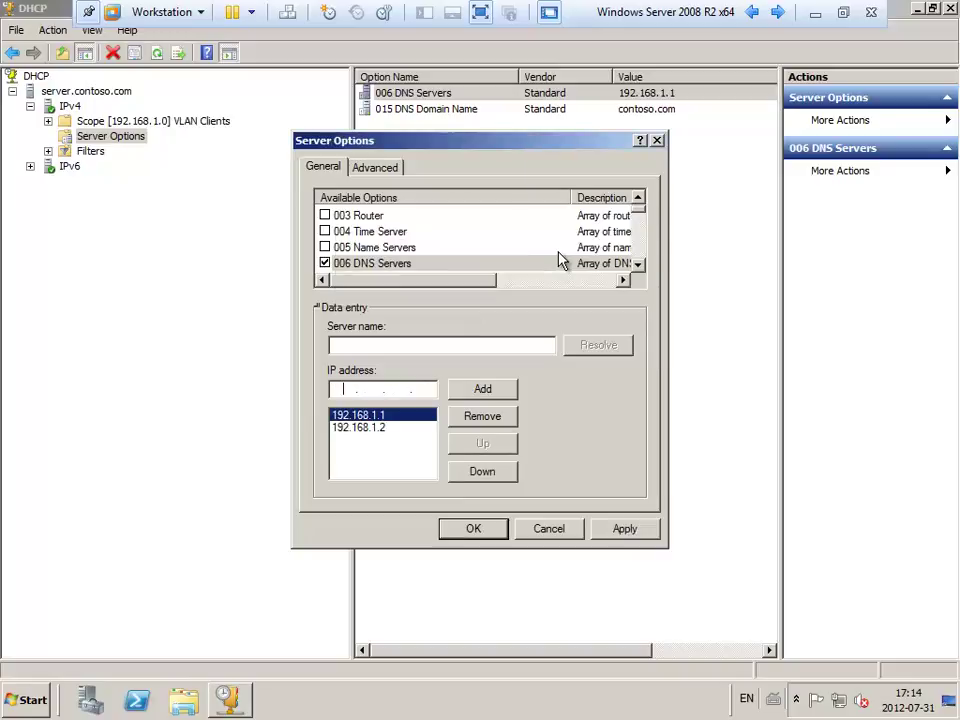
{"action": "left_click", "coordinate": [632, 533]}
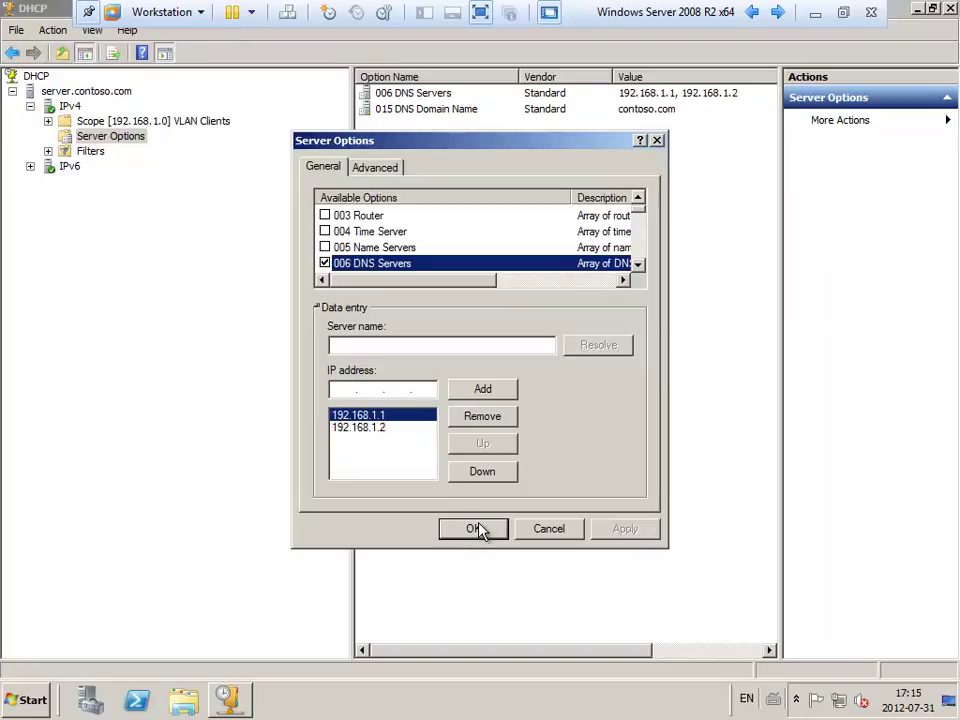
{"action": "left_click", "coordinate": [475, 533]}
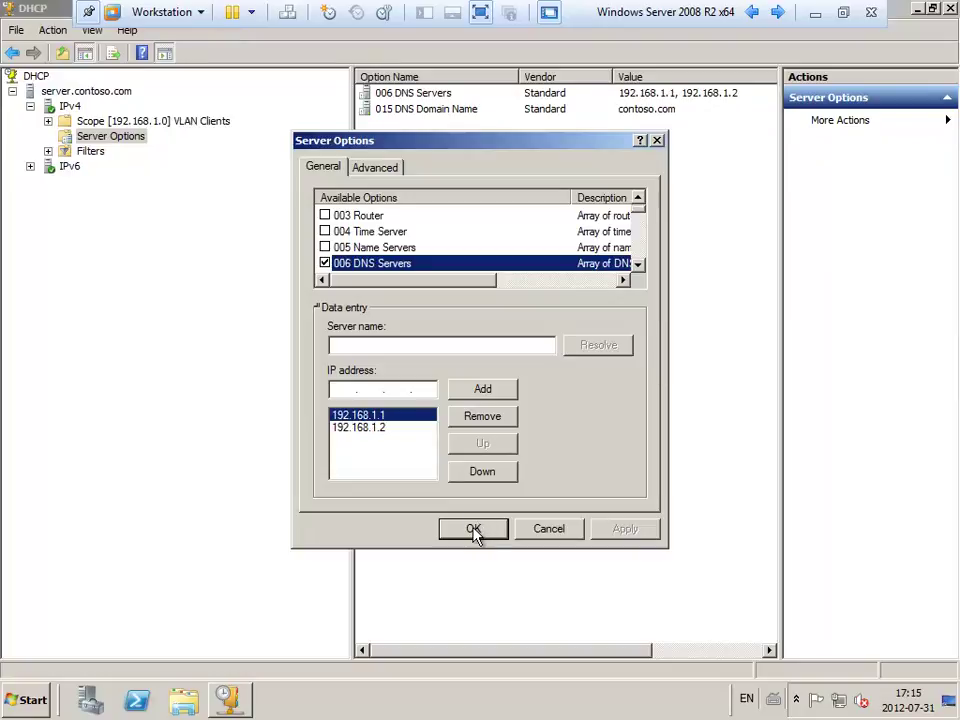
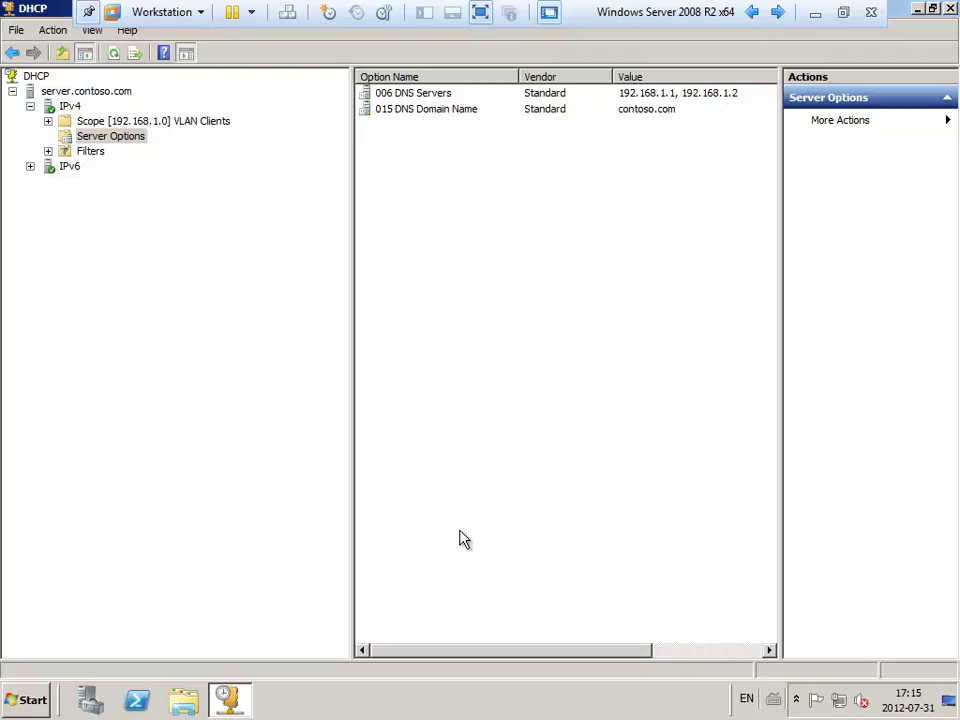
Expand the VLAN Clients scope and view its 192.168.1.30–192.168.1.254 address pool.
{"action": "left_click", "coordinate": [134, 122]}
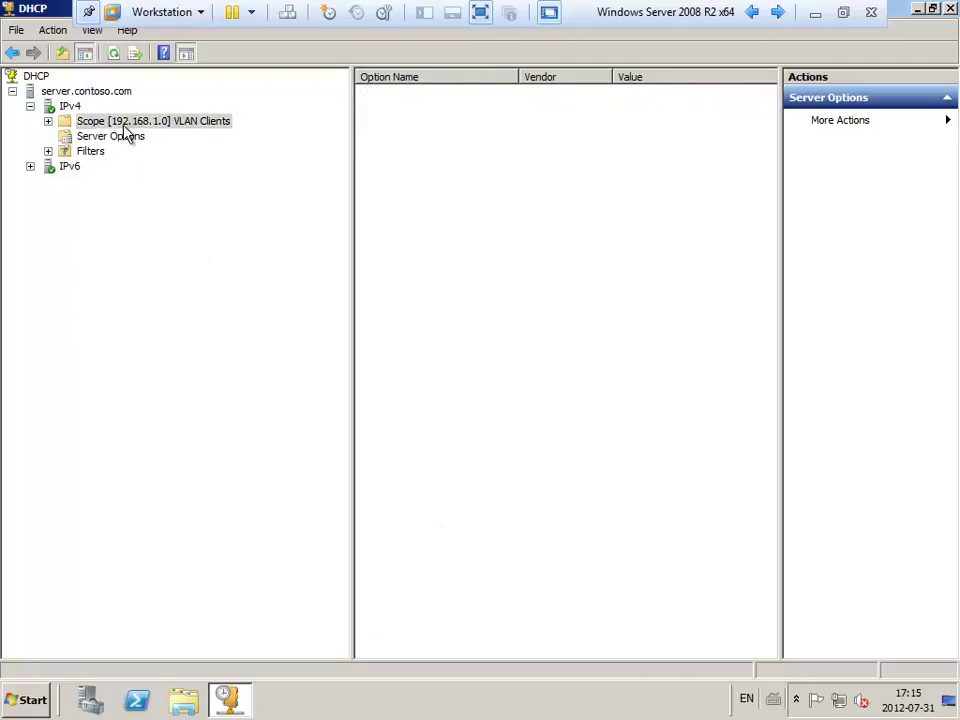
{"action": "left_click", "coordinate": [47, 121]}
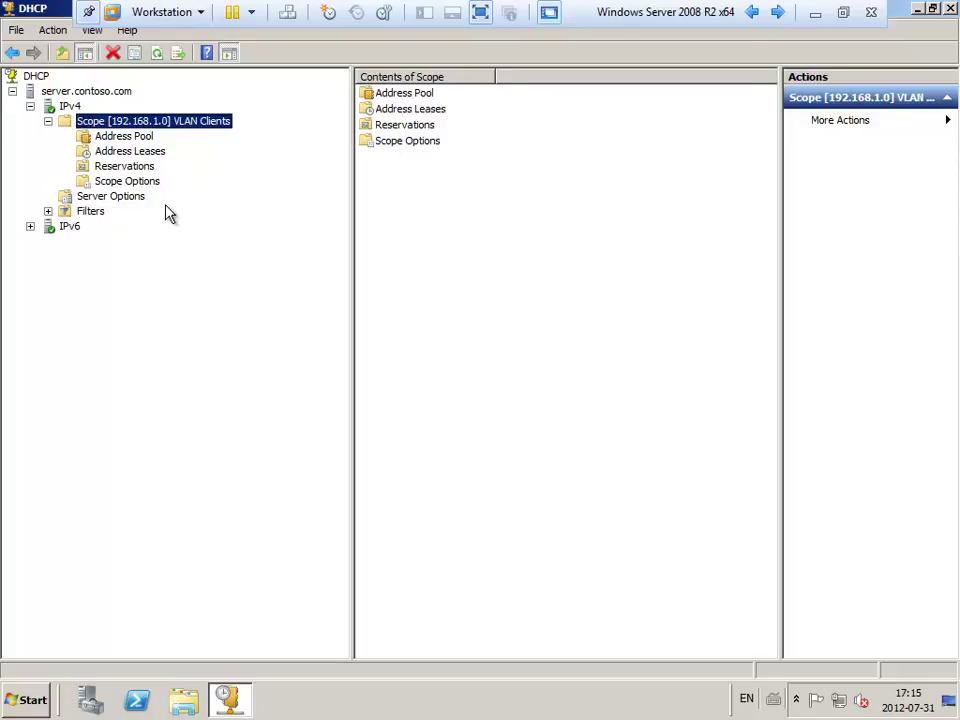
{"action": "left_click", "coordinate": [141, 139]}
{"action": "left_click", "coordinate": [459, 96]}
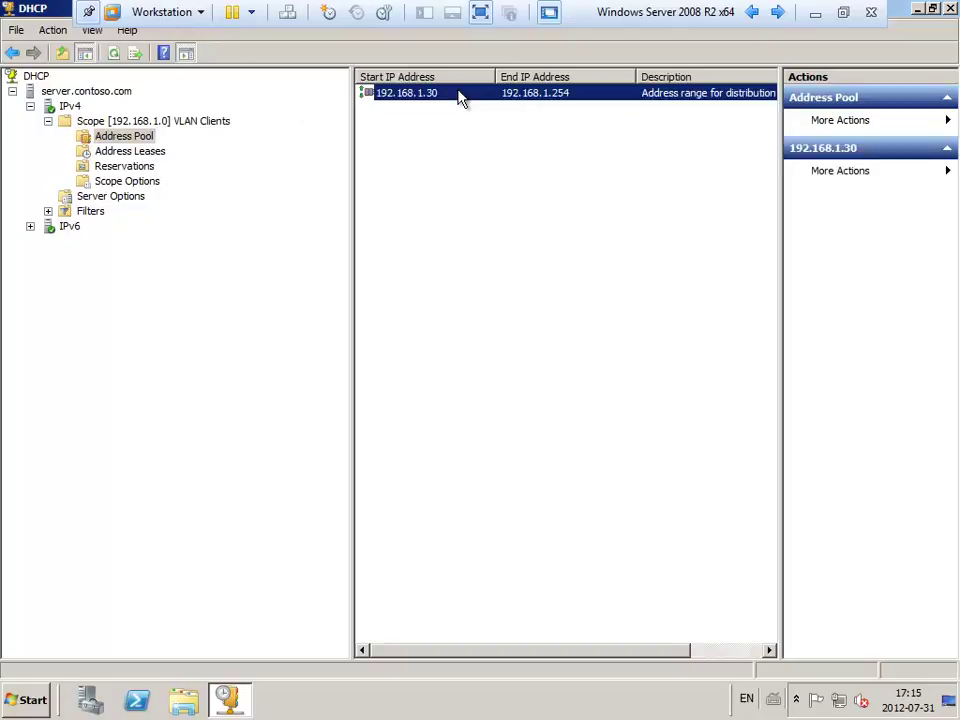
Bring up the context menu of Scope [192.168.1.0] VLAN Clients.
{"action": "right_click", "coordinate": [459, 96]}
{"action": "left_click", "coordinate": [124, 137]}
{"action": "right_click", "coordinate": [121, 132]}
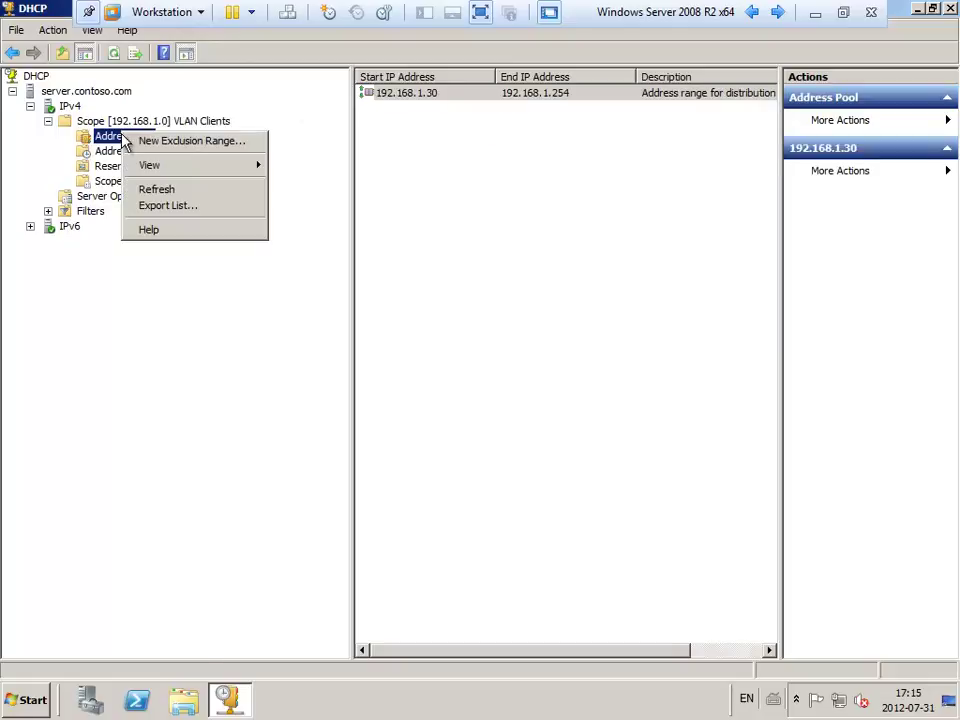
{"action": "left_click", "coordinate": [113, 122]}
{"action": "right_click", "coordinate": [113, 122]}
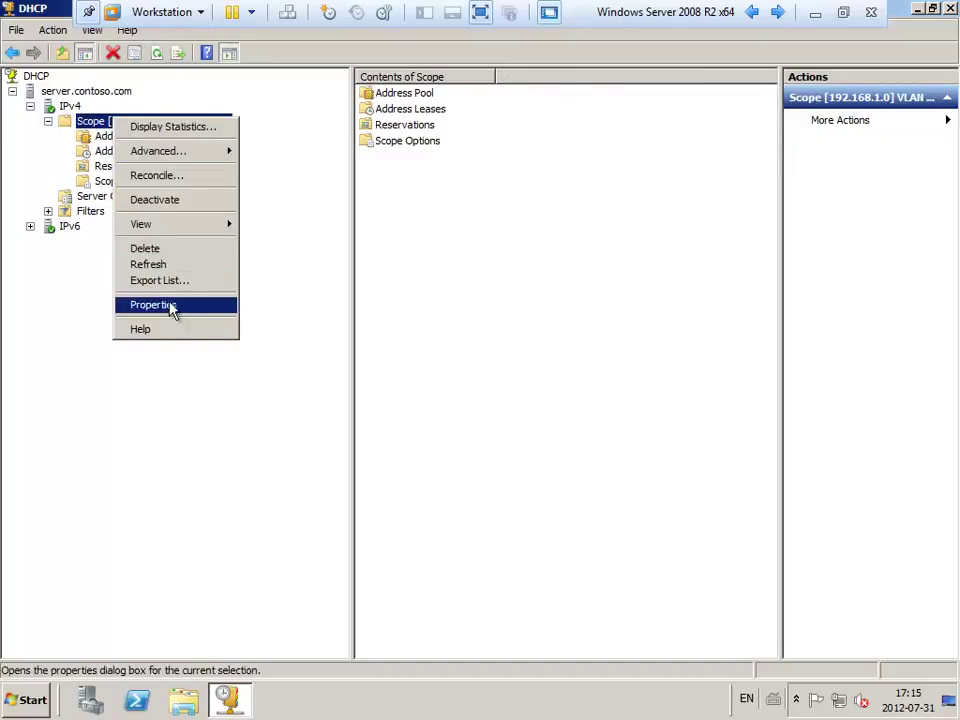
Change the VLAN Clients scope's end IP address to 192.168.1.130 and apply it.
{"action": "left_click", "coordinate": [176, 305]}
{"action": "key", "text": "Tab"}
{"action": "key", "text": "Tab"}
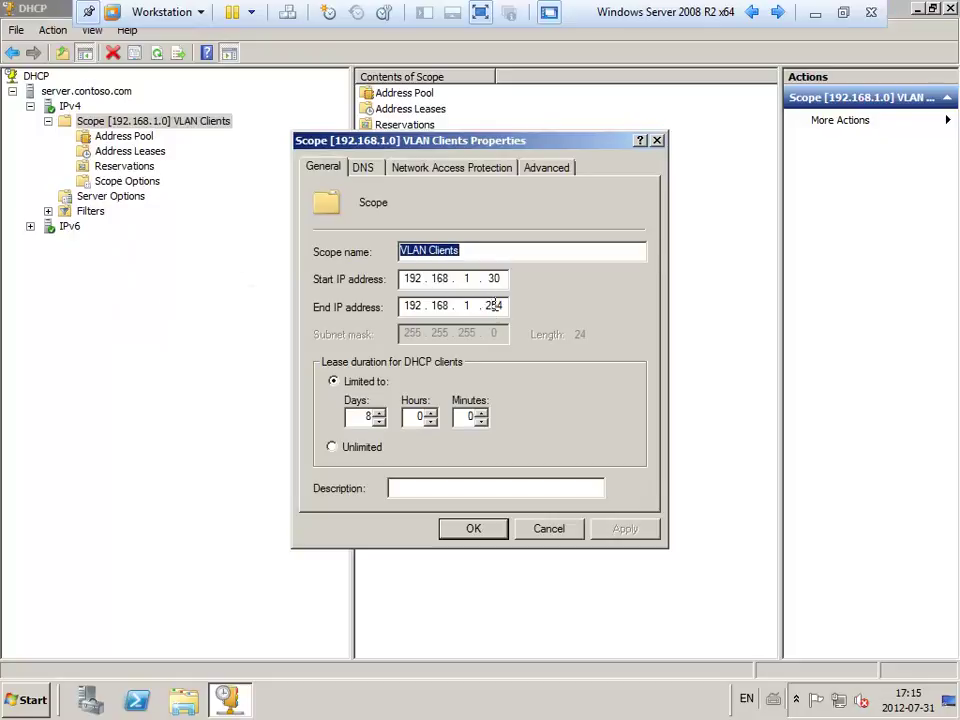
{"action": "type", "text": "130"}
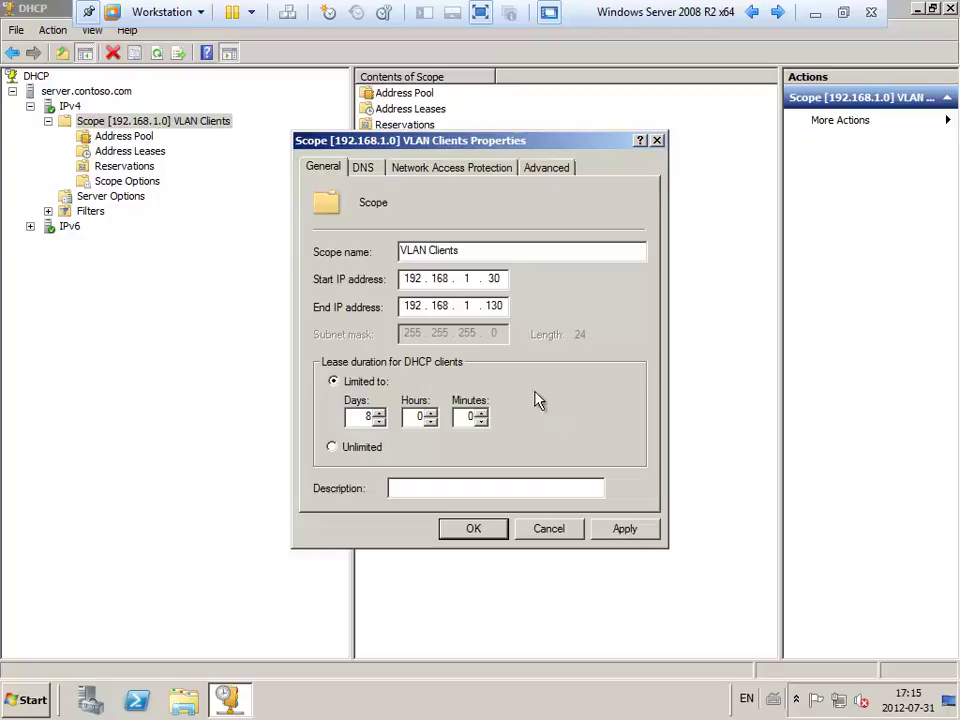
{"action": "left_click", "coordinate": [613, 535]}
{"action": "left_click", "coordinate": [481, 533]}
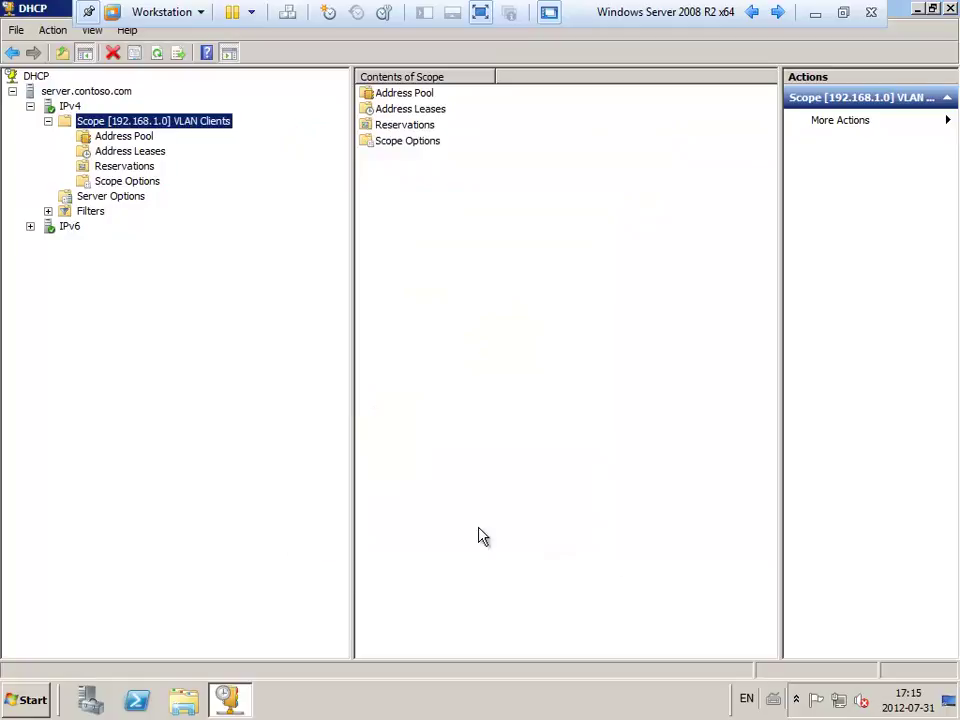
Review the scope's pool and the pc1 lease at 192.168.1.30, then minimise the VM.
{"action": "left_click", "coordinate": [122, 137]}
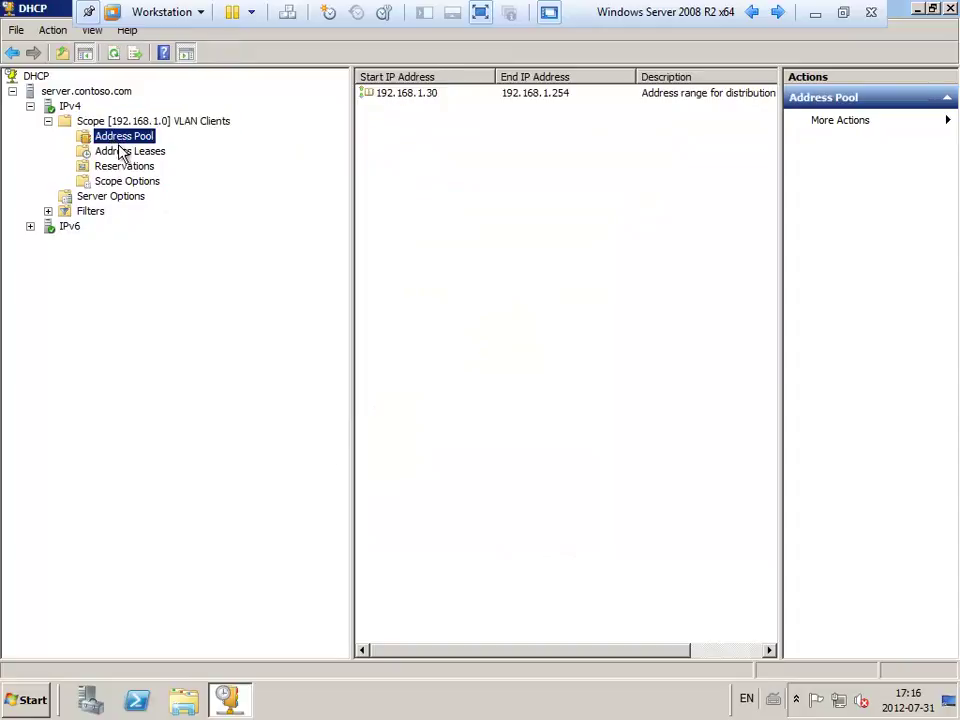
{"action": "left_click", "coordinate": [124, 151]}
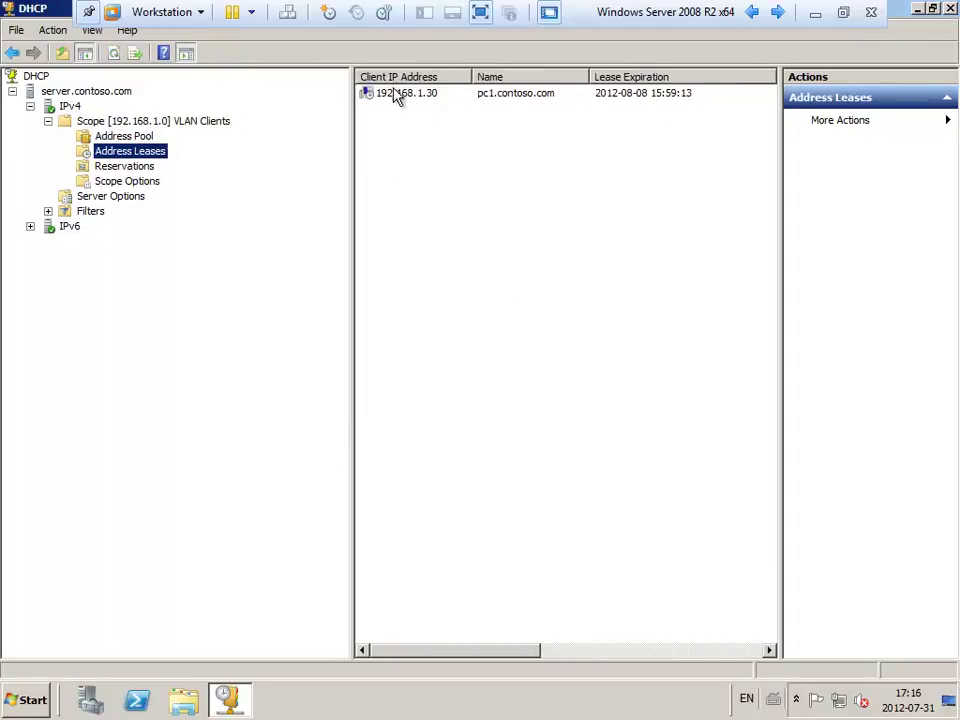
{"action": "left_click", "coordinate": [393, 93]}
{"action": "left_click", "coordinate": [138, 122]}
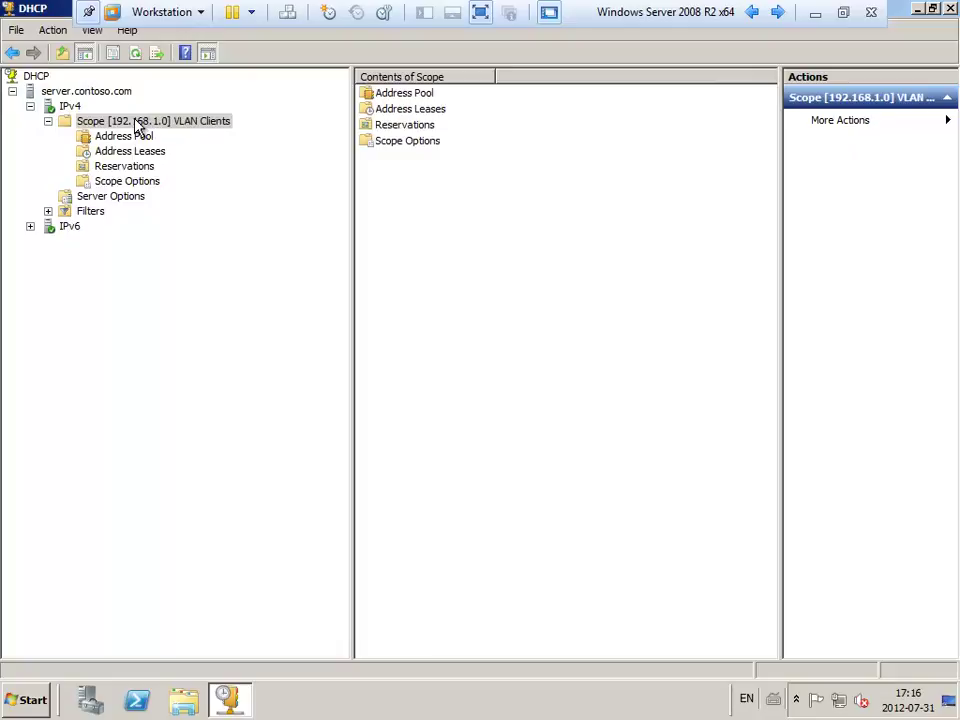
{"action": "left_click", "coordinate": [814, 13]}
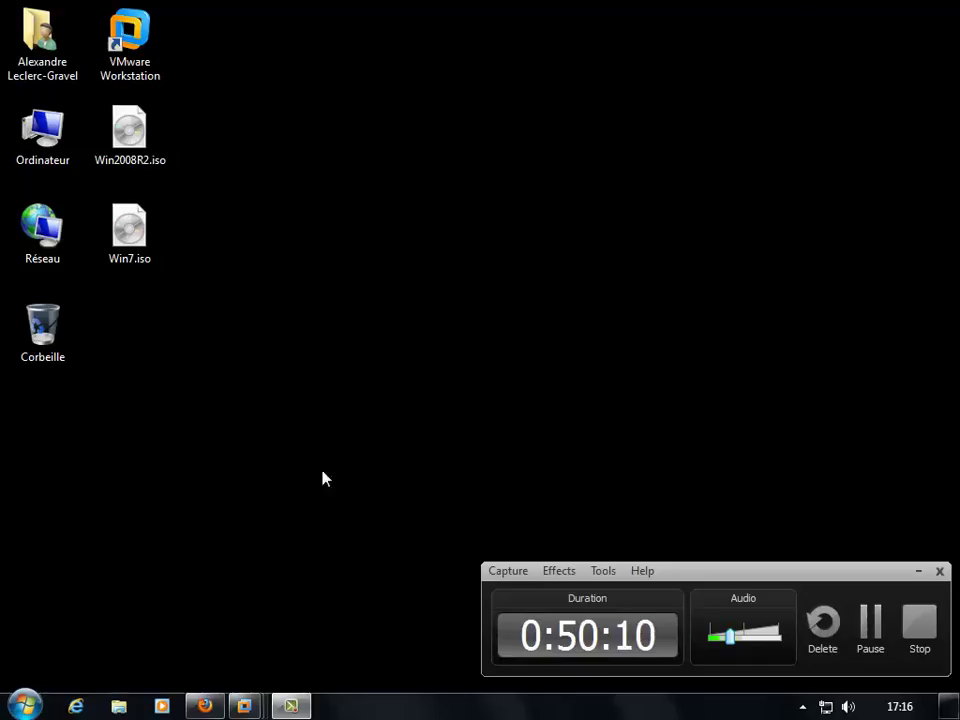
Switch to the DC-Secondaire virtual machine and dismiss its Initial Configuration Tasks window.
{"action": "mouse_move", "coordinate": [243, 705]}
{"action": "left_click", "coordinate": [474, 598]}
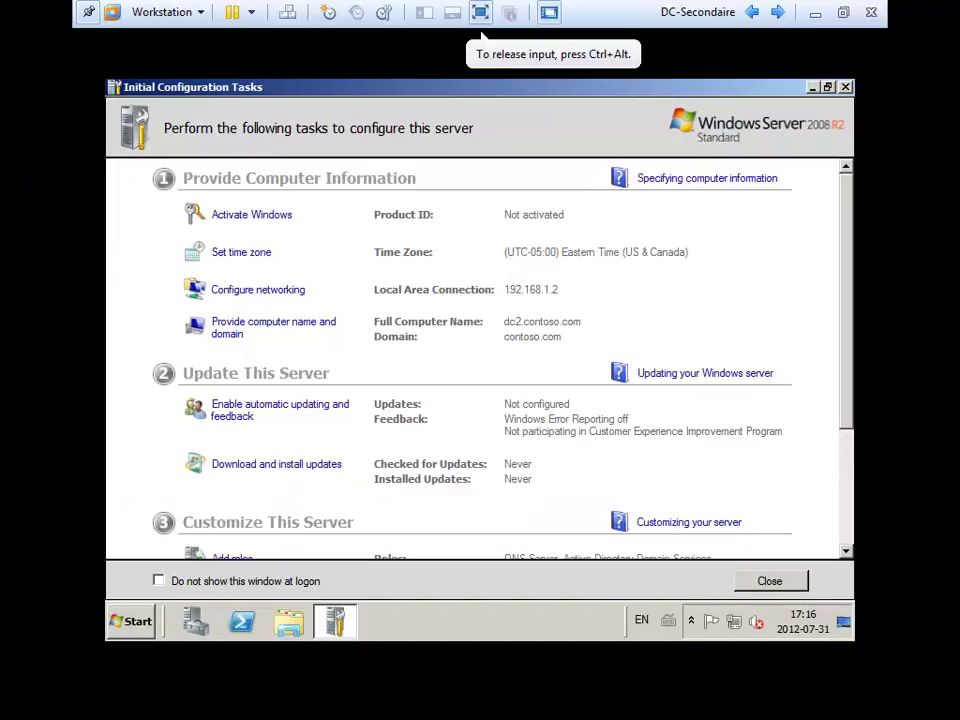
{"action": "left_click", "coordinate": [752, 582]}
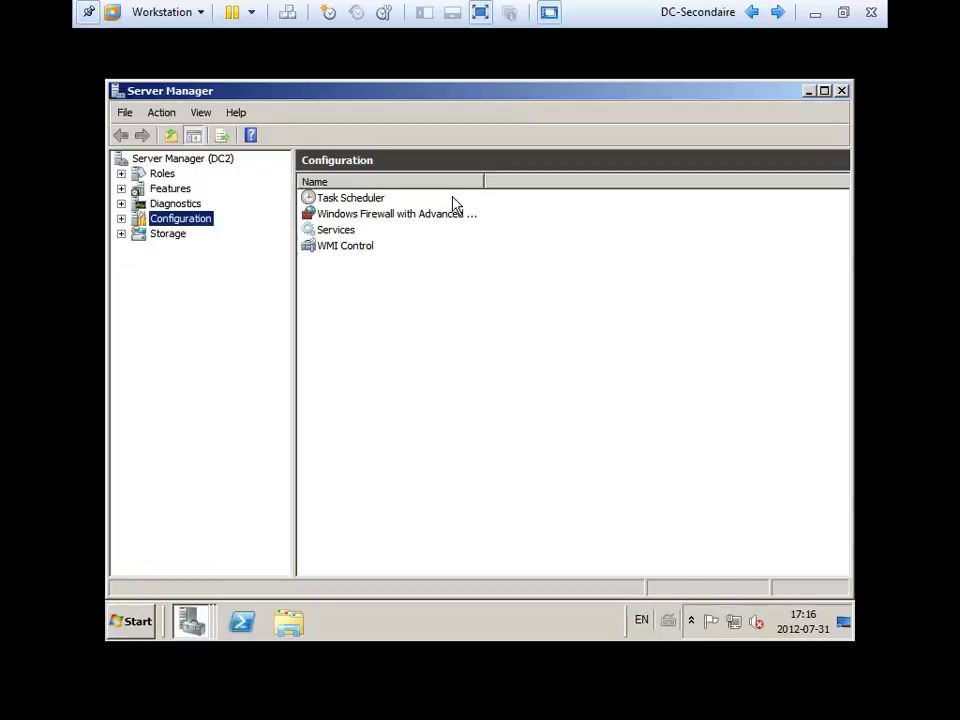
Launch the Add Roles Wizard from DC2's Roles page and reach Select Server Roles.
{"action": "left_click", "coordinate": [156, 174]}
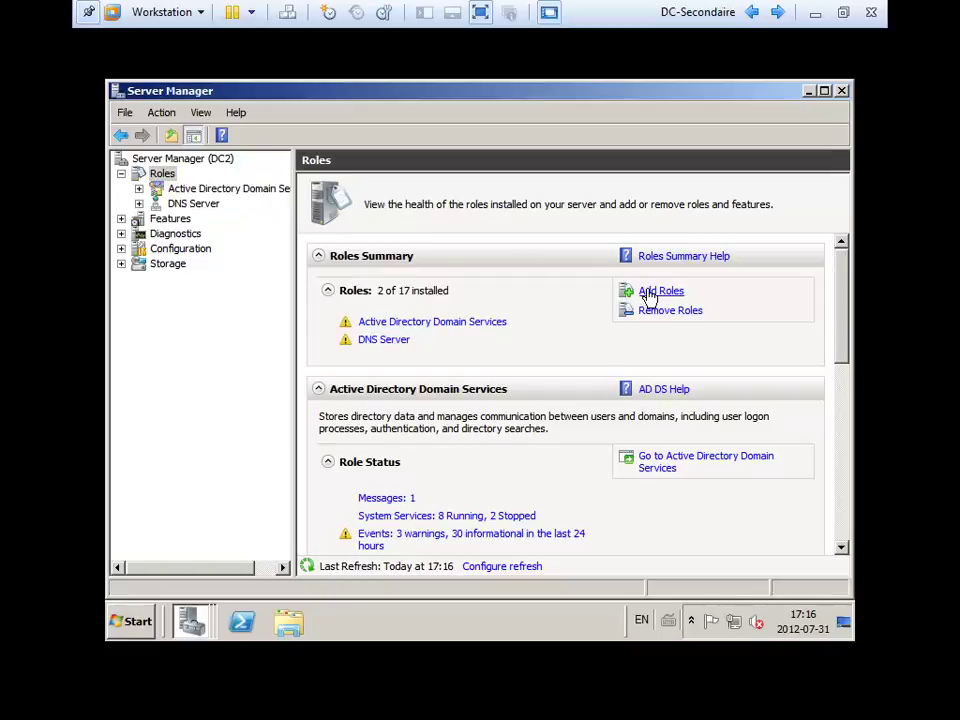
{"action": "left_click", "coordinate": [648, 293]}
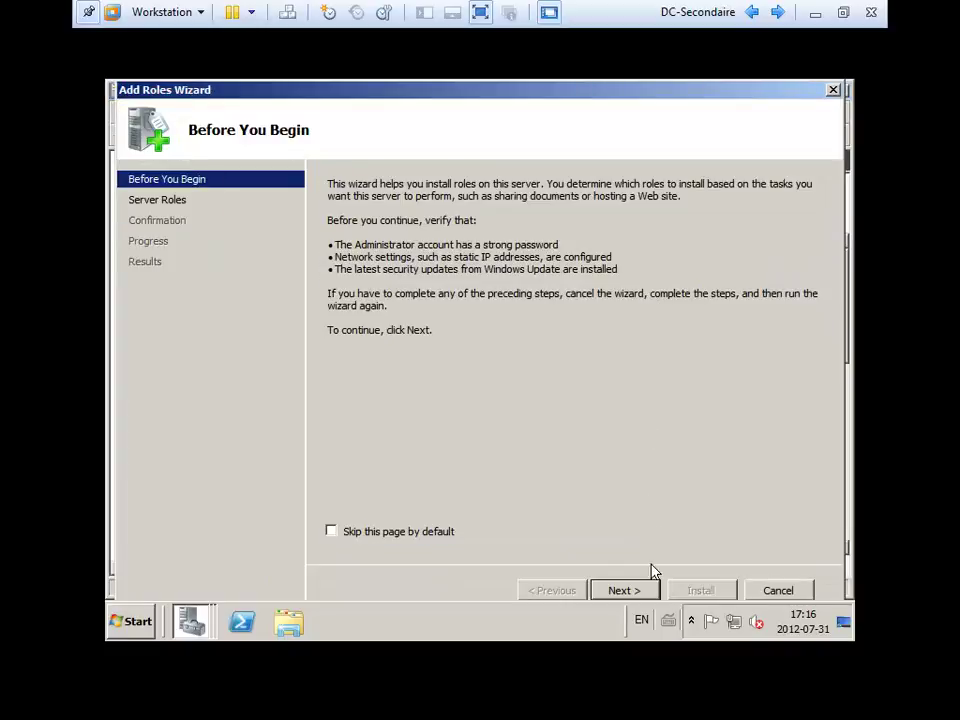
{"action": "left_click", "coordinate": [642, 594]}
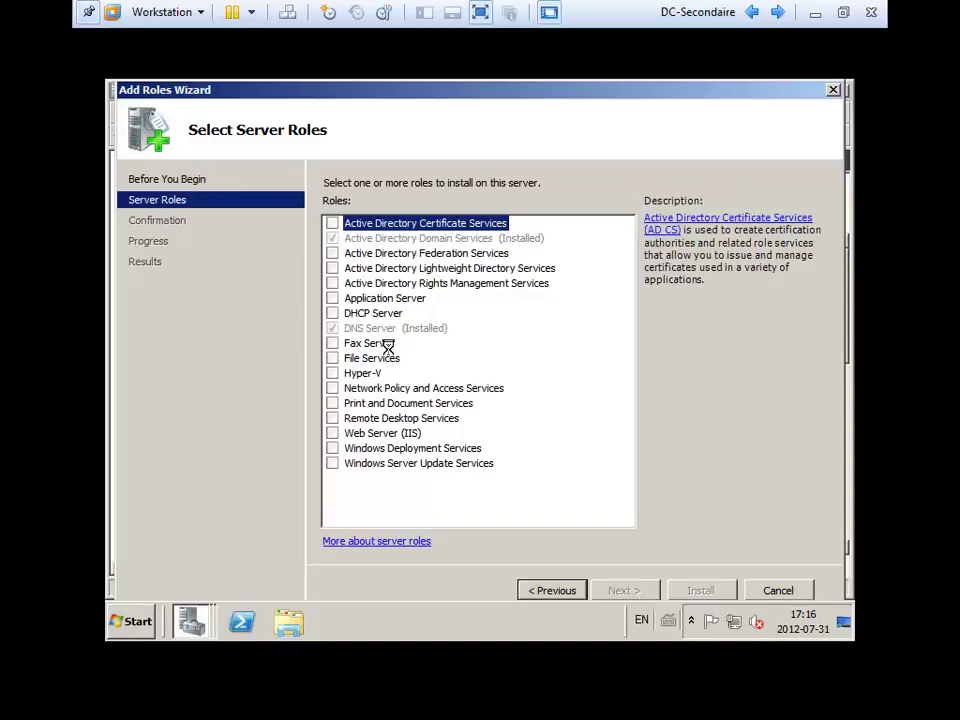
Tick the DHCP Server role and move on to its introduction page.
{"action": "key", "text": "d"}
{"action": "key", "text": "space"}
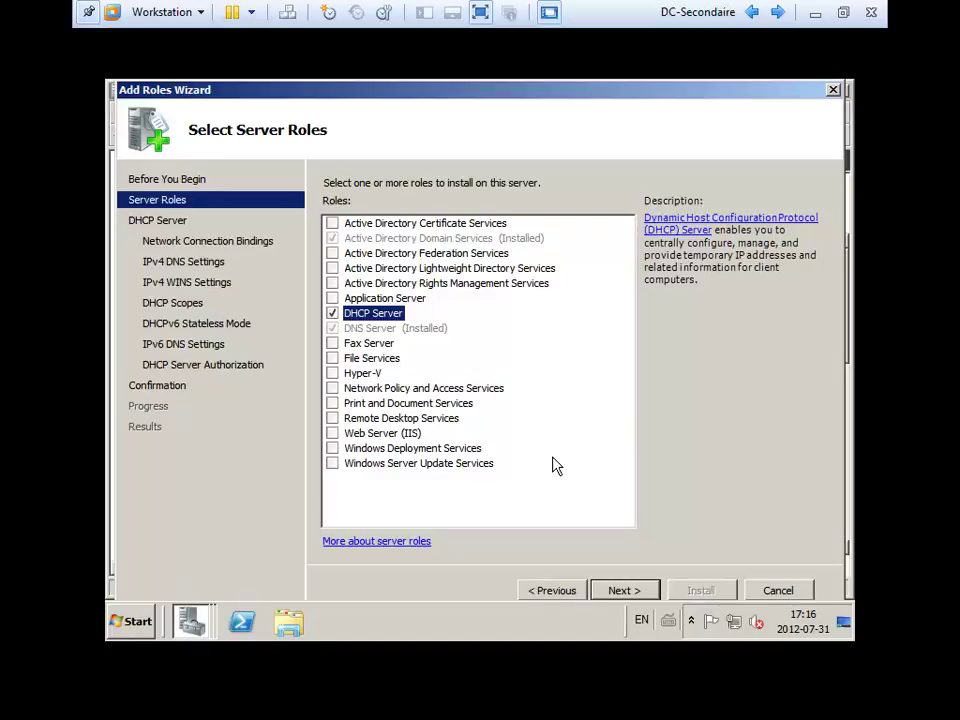
{"action": "left_click", "coordinate": [644, 595]}
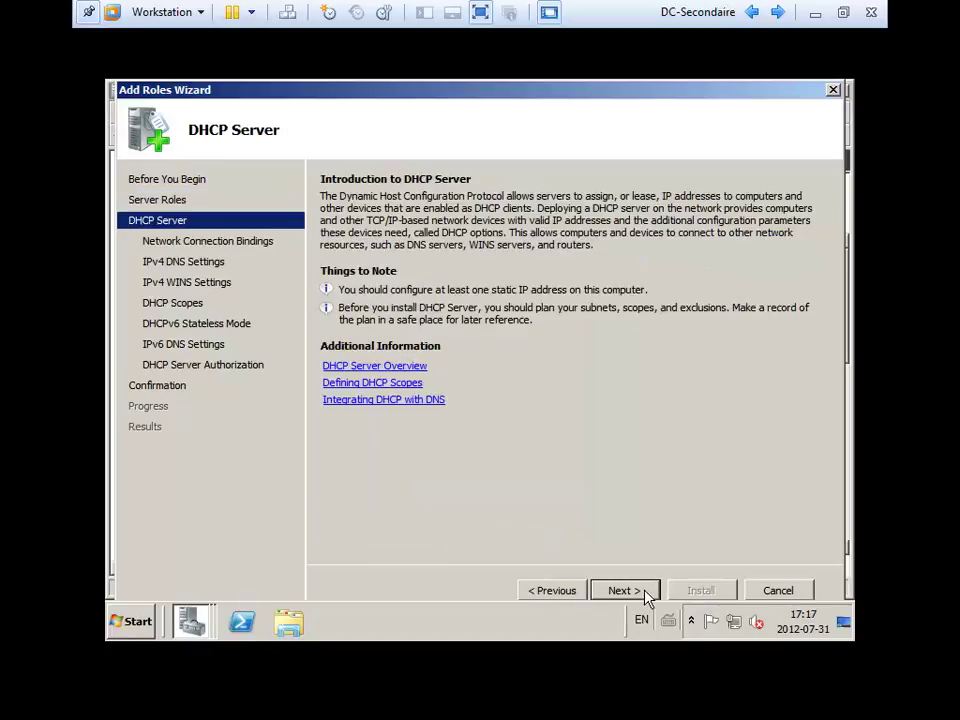
Accept the 192.168.1.2 binding, IPv4 DNS and WINS defaults to reach the scopes page.
{"action": "left_click", "coordinate": [645, 595]}
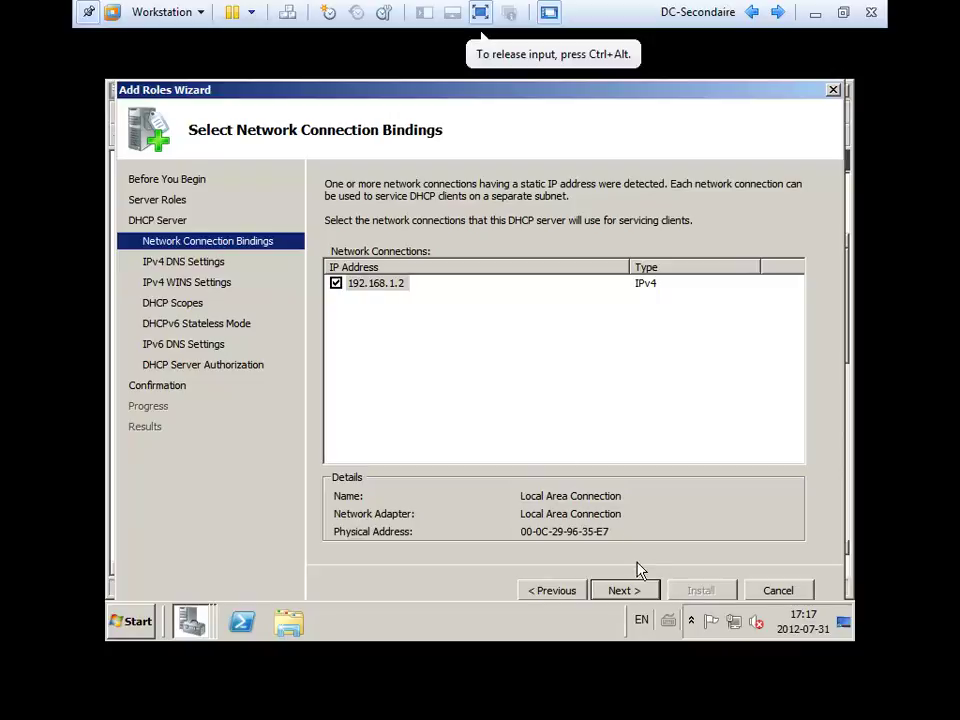
{"action": "left_click", "coordinate": [625, 591]}
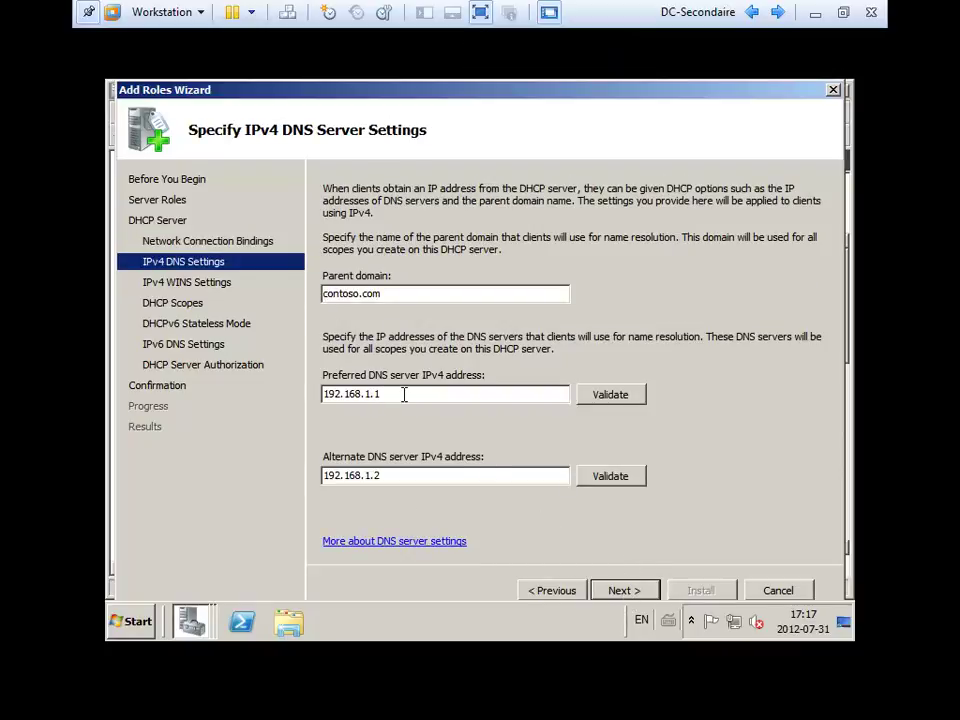
{"action": "left_click", "coordinate": [635, 592]}
{"action": "left_click", "coordinate": [635, 596]}
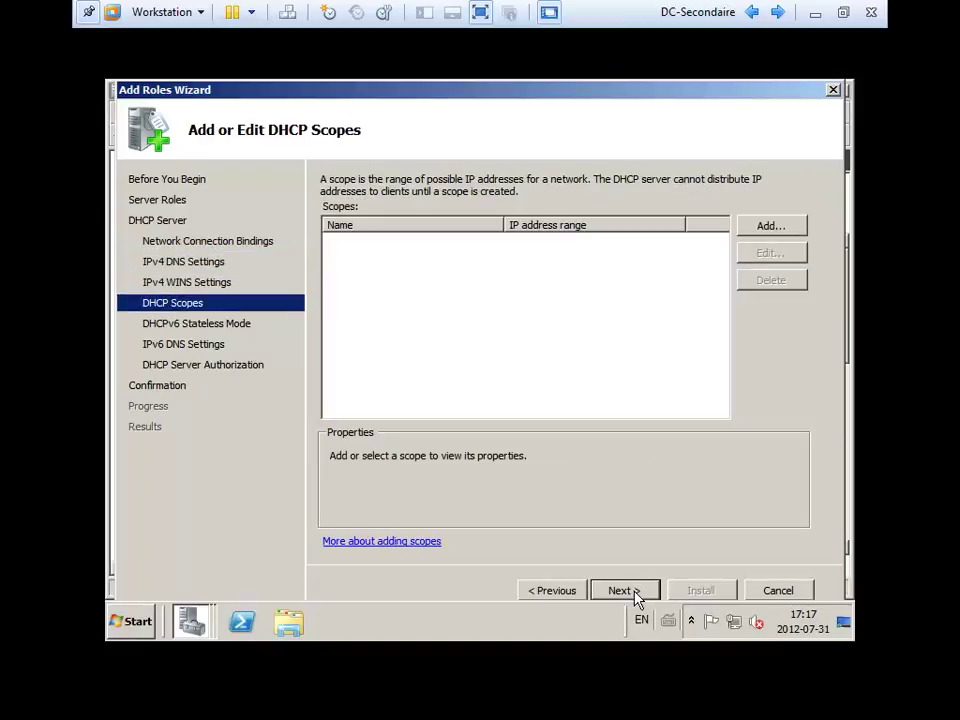
Add a new scope named VLAN CLIENT with start address 192.168.1.131.
{"action": "left_click", "coordinate": [774, 236]}
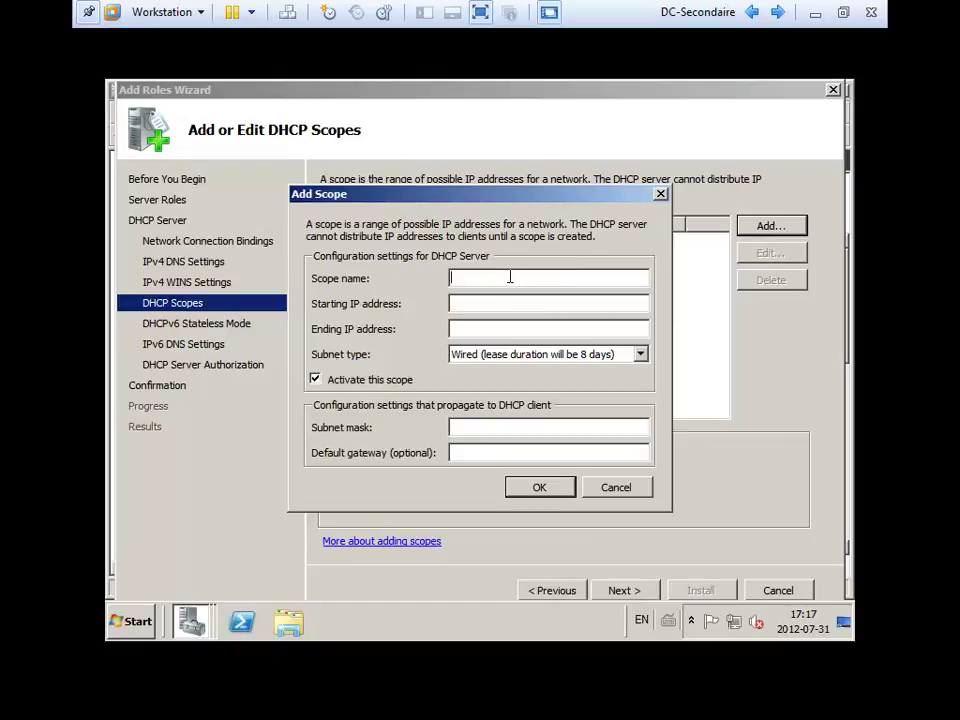
{"action": "type", "text": "192.168.1"}
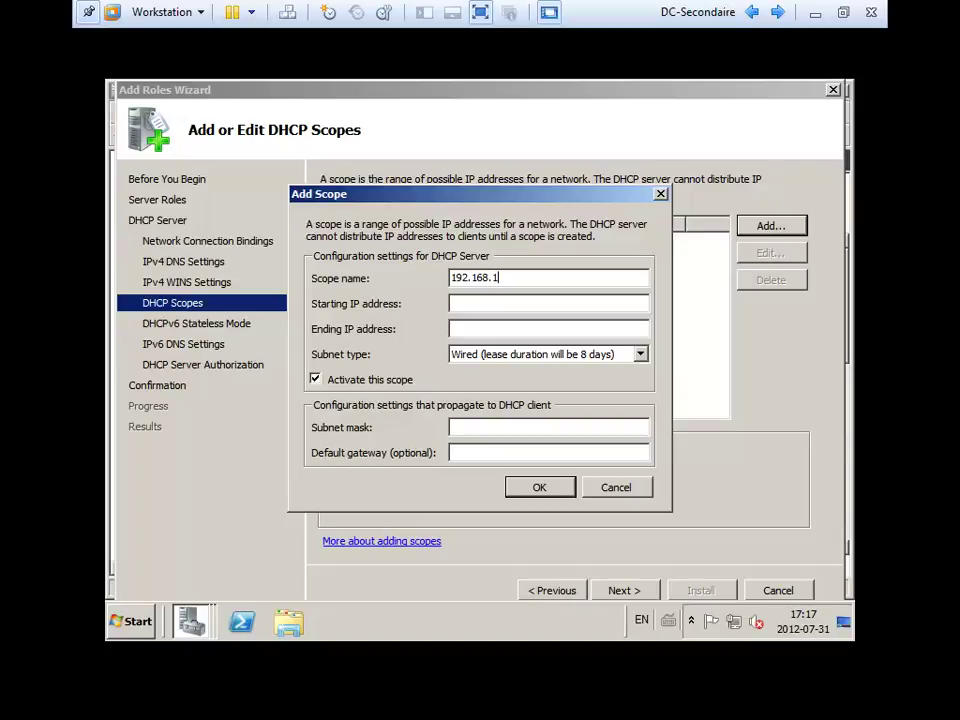
{"action": "type", "text": ".131"}
{"action": "key", "text": "Tab"}
{"action": "type", "text": "192"}
{"action": "left_click", "coordinate": [546, 280]}
{"action": "double_click", "coordinate": [546, 280]}
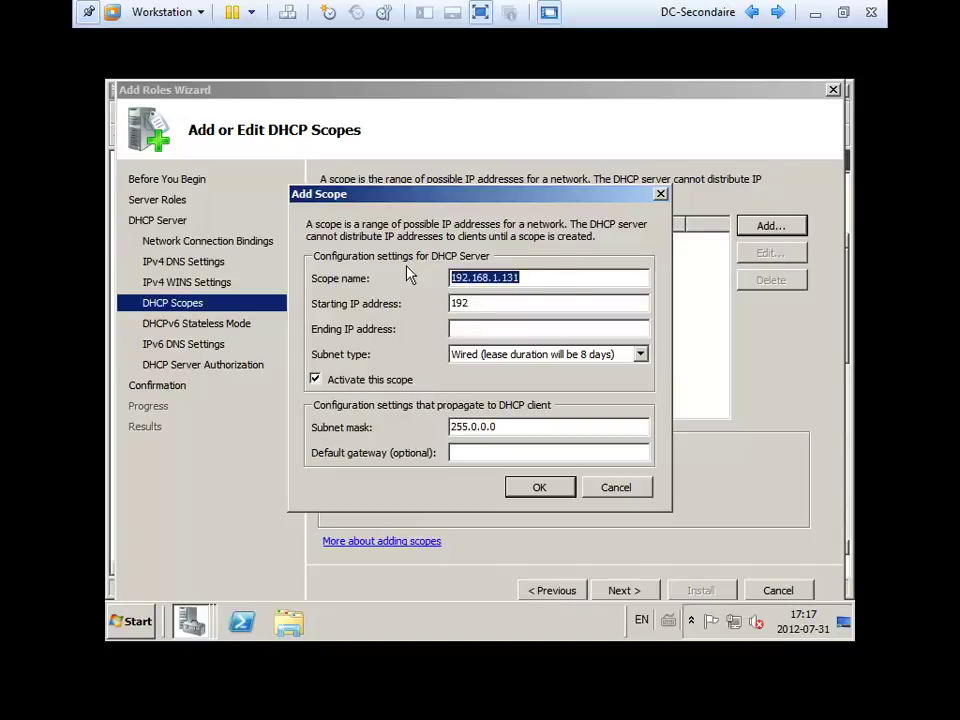
{"action": "type", "text": "VLAN CLIENT"}
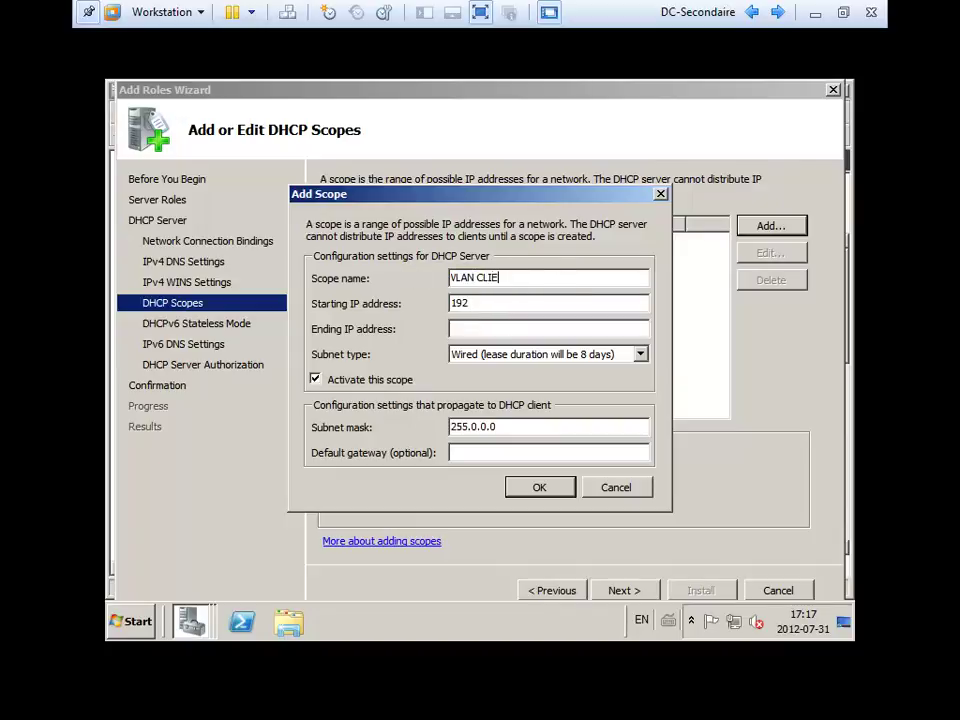
{"action": "type", "text": ".168.1.131"}
Set end address 192.168.1.254, subnet mask 255.255.255.0 and default gateway 192.168.1.1.
{"action": "key", "text": "Tab"}
{"action": "type", "text": "192.168.1.254"}
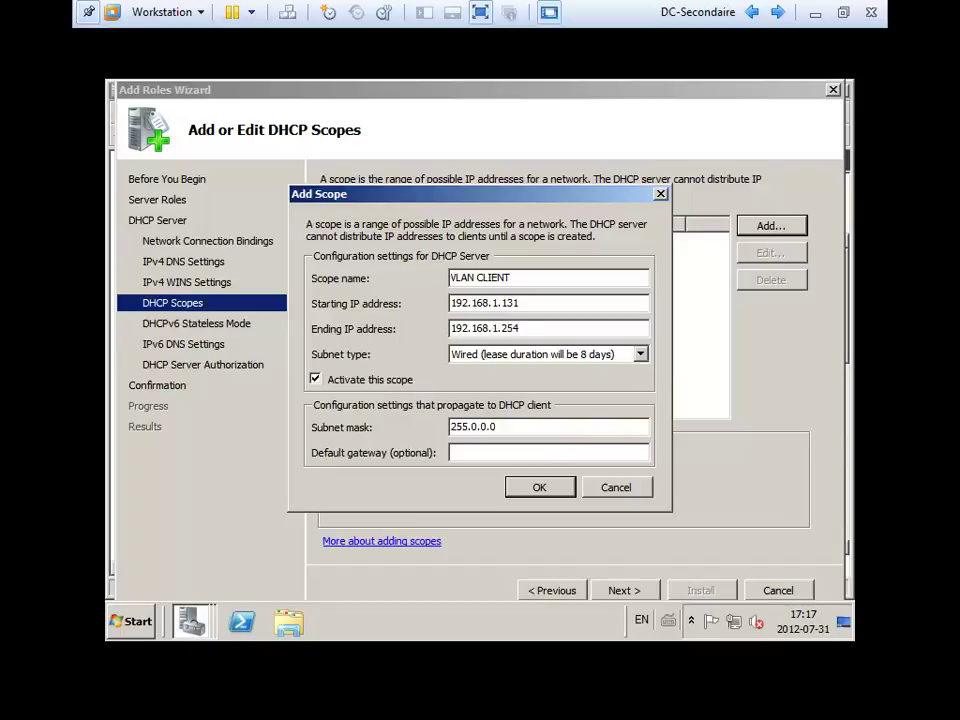
{"action": "double_click", "coordinate": [536, 424]}
{"action": "type", "text": "255.255.255.0"}
{"action": "left_click", "coordinate": [549, 452]}
{"action": "type", "text": "192.168.1.1"}
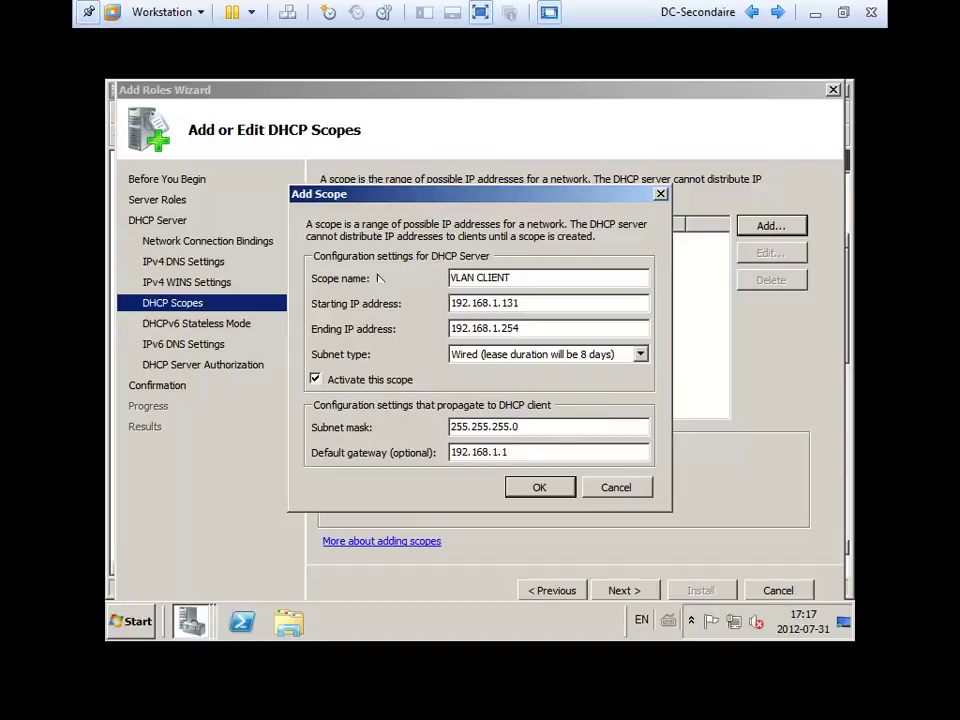
Save the VLAN CLIENT scope, disable DHCPv6 stateless mode, and install the DHCP Server role.
{"action": "left_click", "coordinate": [538, 487]}
{"action": "left_click", "coordinate": [622, 591]}
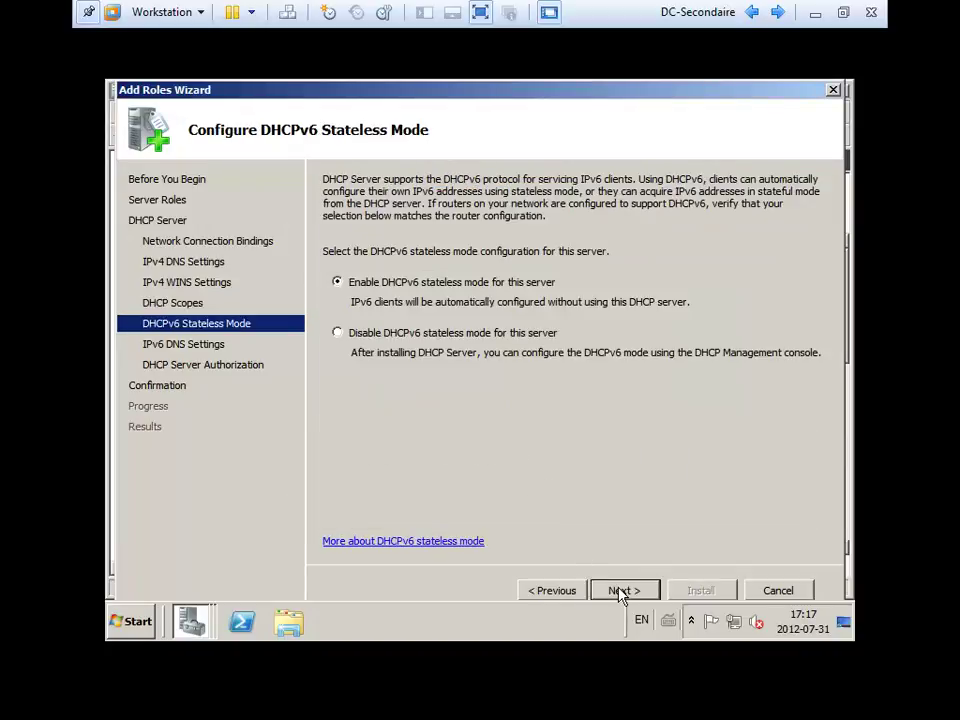
{"action": "left_click", "coordinate": [422, 334]}
{"action": "left_click", "coordinate": [620, 590]}
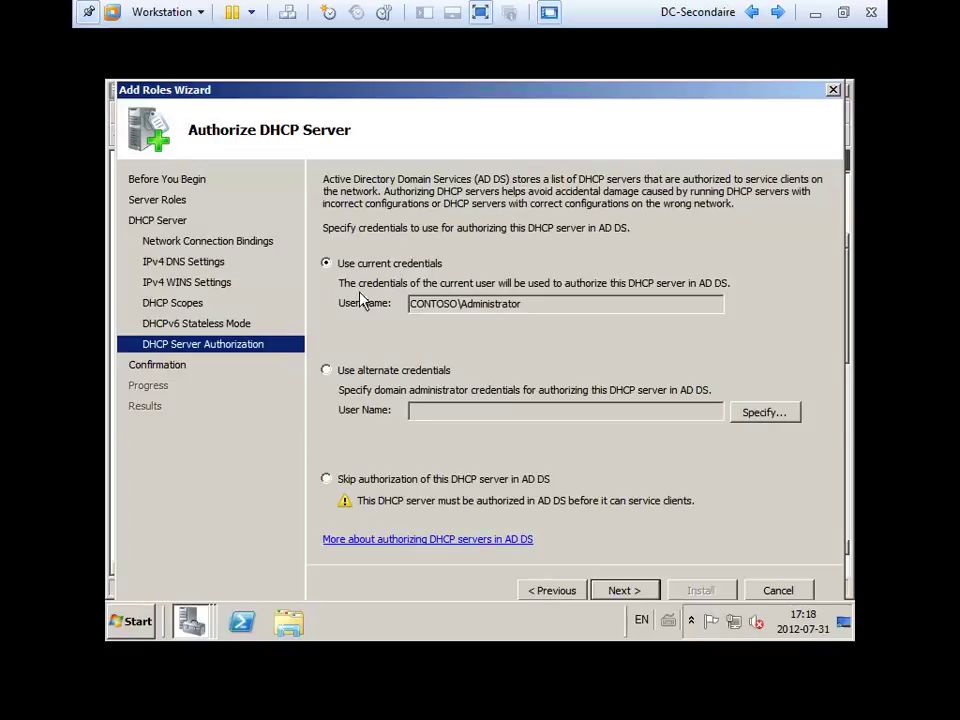
{"action": "left_click", "coordinate": [637, 592]}
{"action": "left_click", "coordinate": [704, 592]}
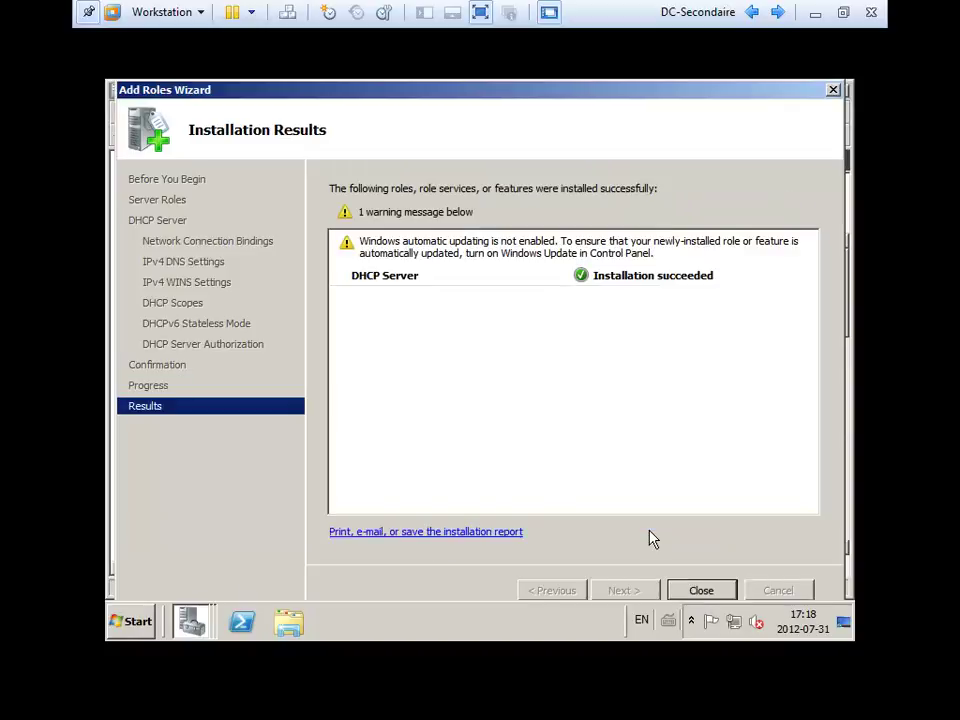
Close the finished wizard and expand DHCP Server > dc2.contoso.com in the Roles tree.
{"action": "left_click", "coordinate": [703, 589]}
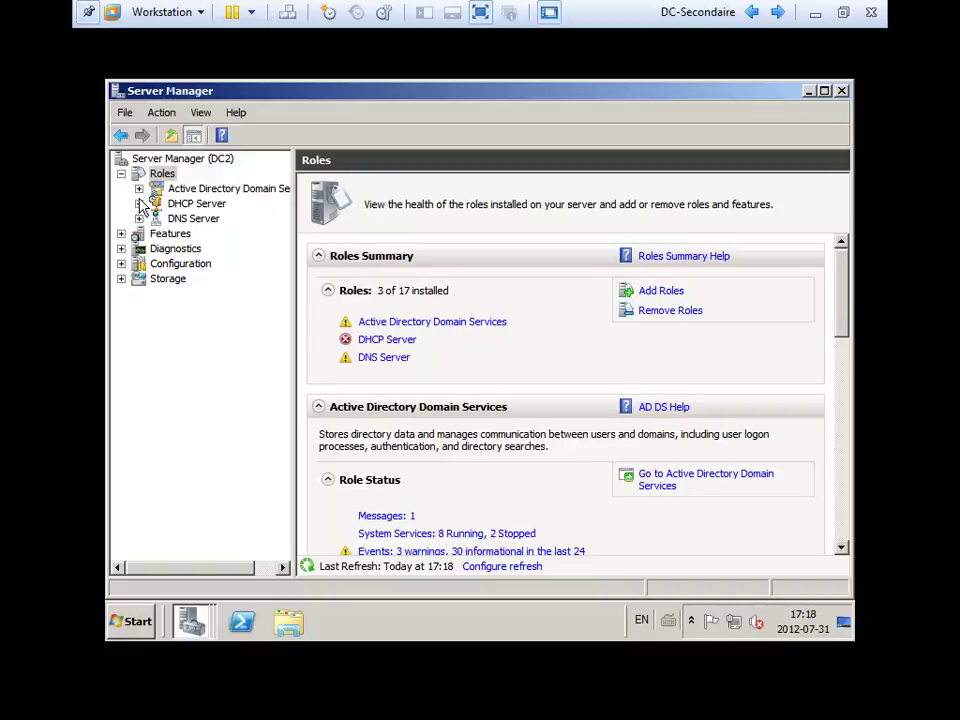
{"action": "left_click", "coordinate": [139, 203]}
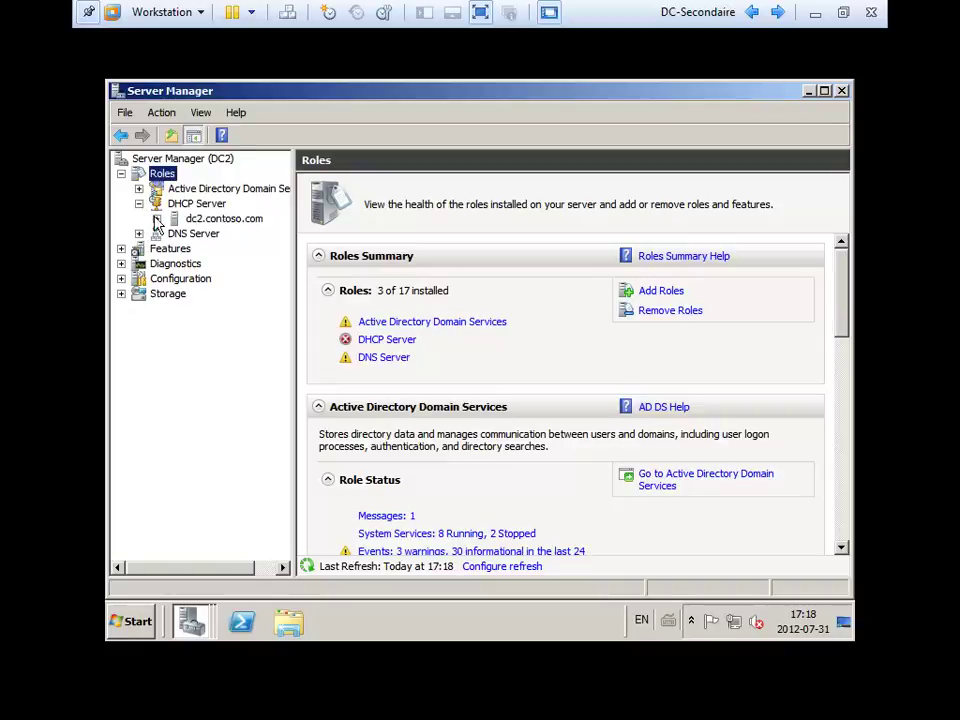
{"action": "left_click", "coordinate": [156, 218]}
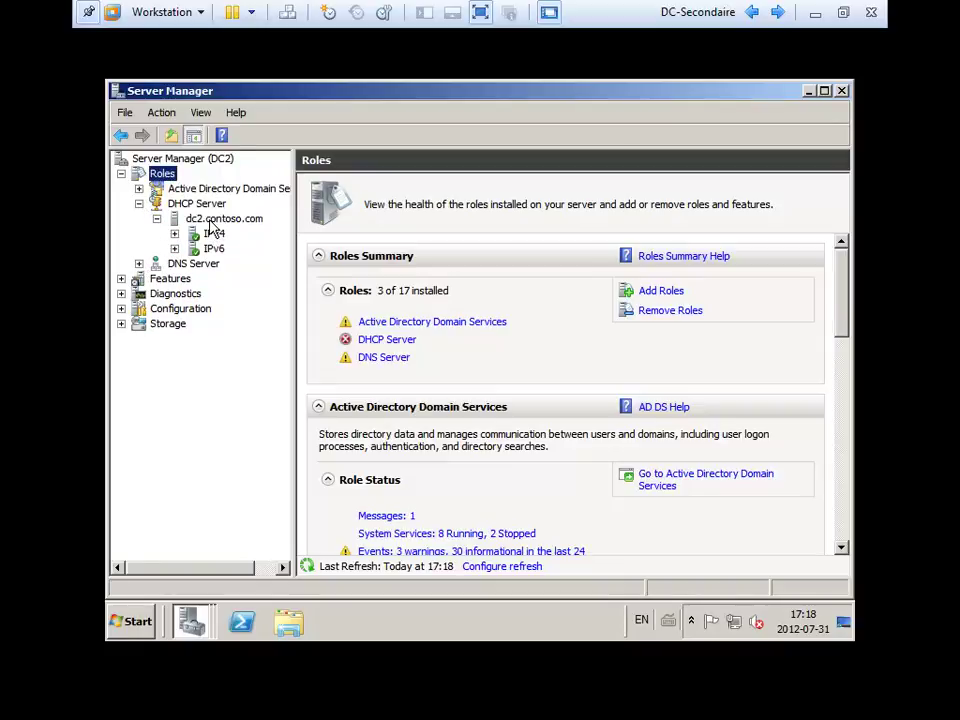
Launch the DHCP console from Start > Administrative Tools.
{"action": "left_click", "coordinate": [148, 620]}
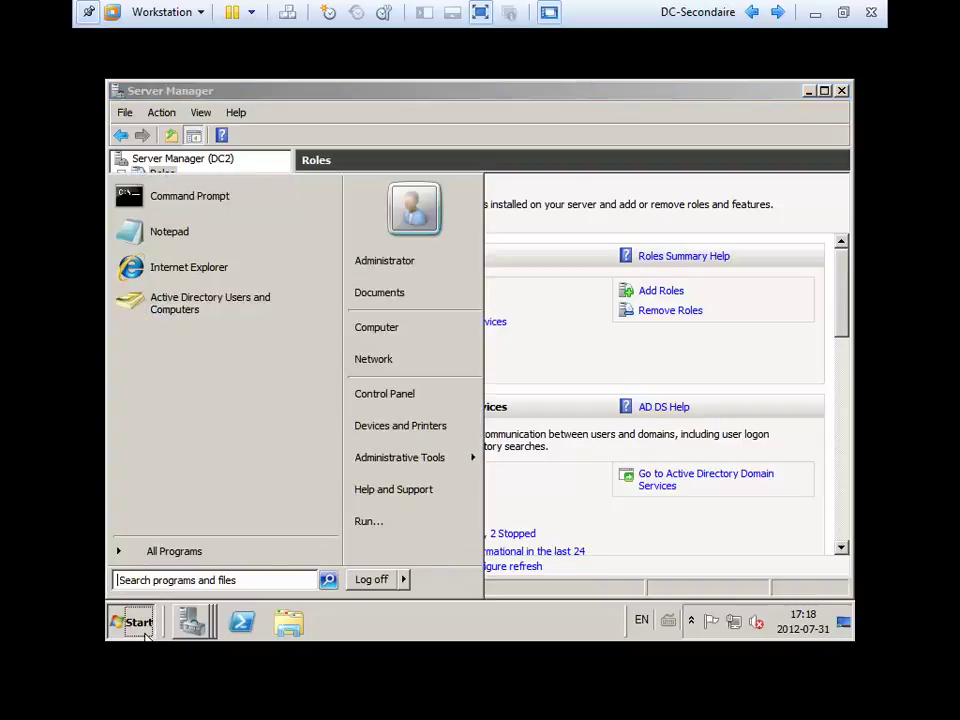
{"action": "mouse_move", "coordinate": [428, 475]}
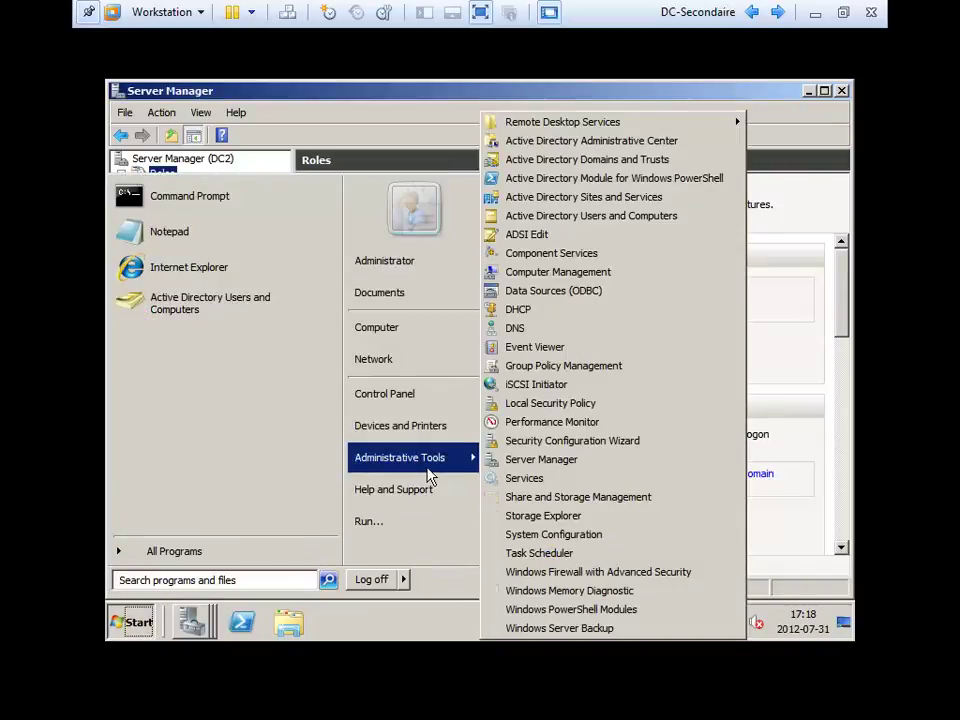
{"action": "left_click", "coordinate": [560, 311]}
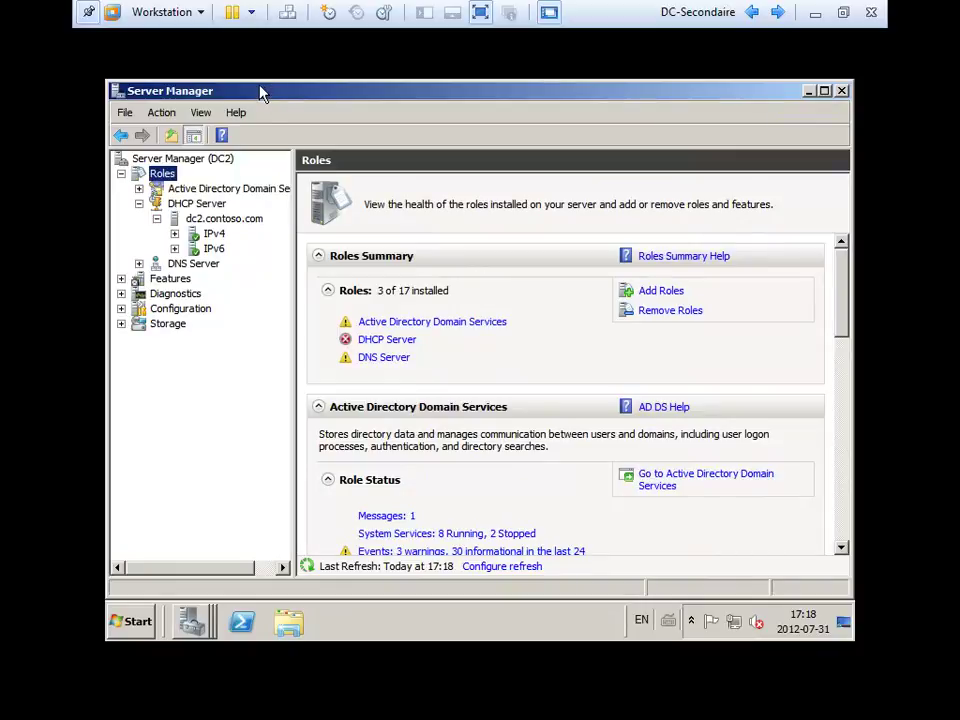
Maximise the DHCP console and add server.contoso.com from the authorized servers list.
{"action": "double_click", "coordinate": [272, 154]}
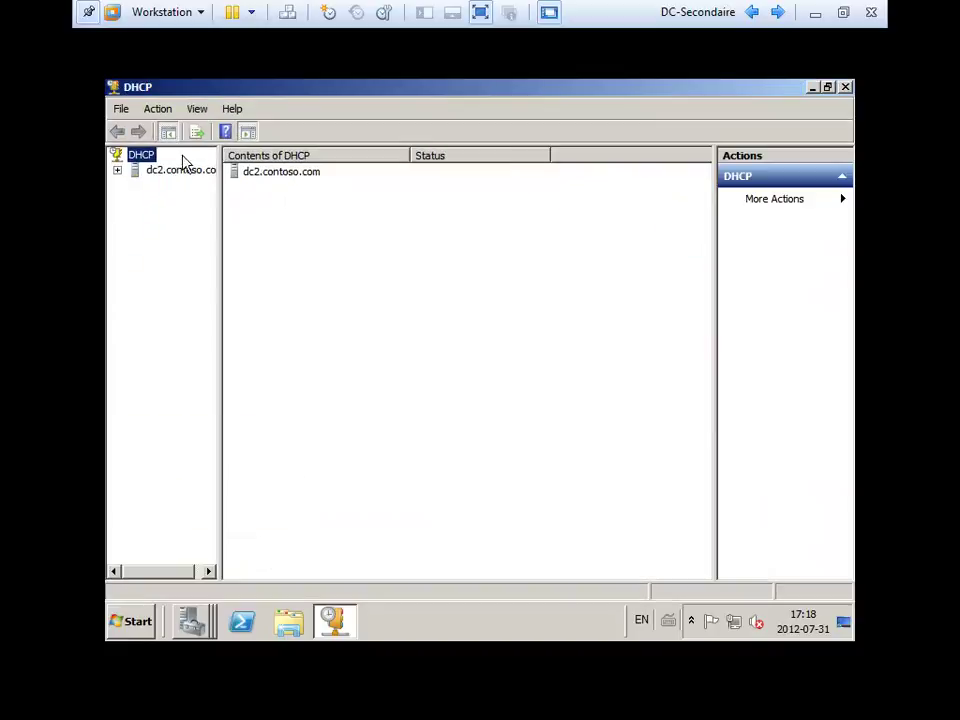
{"action": "left_click", "coordinate": [121, 109]}
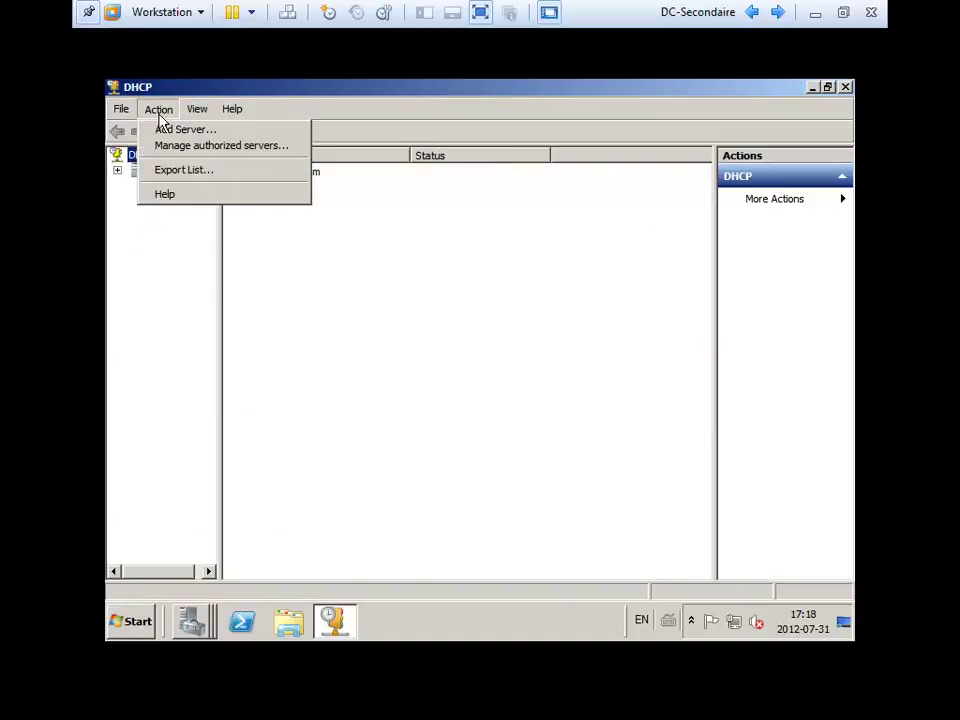
{"action": "left_click", "coordinate": [165, 129]}
{"action": "left_click", "coordinate": [360, 300]}
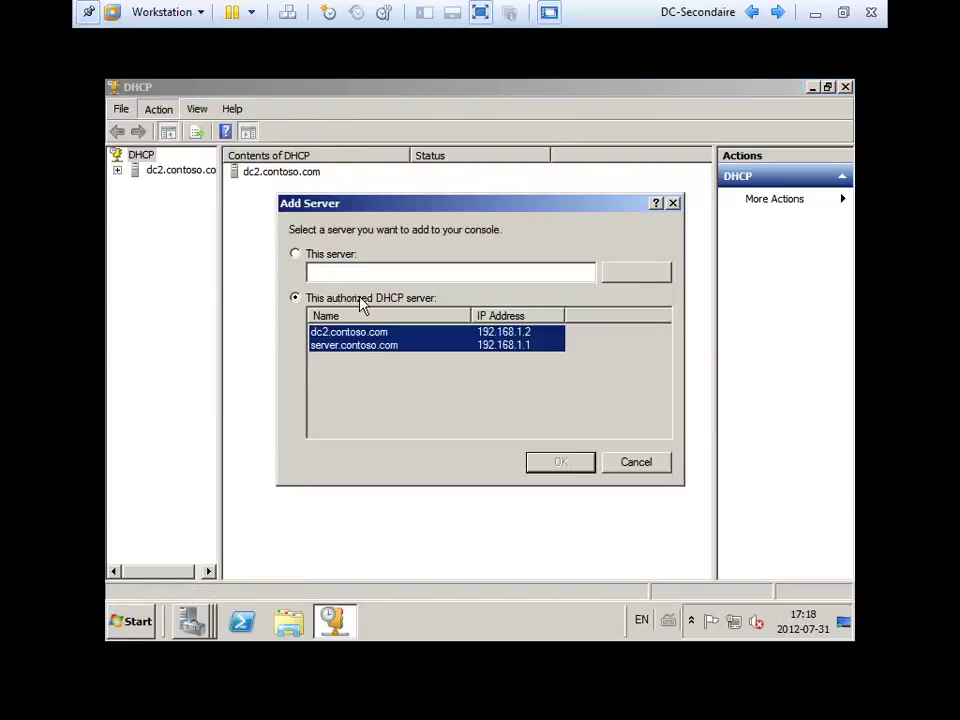
{"action": "left_click", "coordinate": [390, 345]}
{"action": "left_click", "coordinate": [558, 463]}
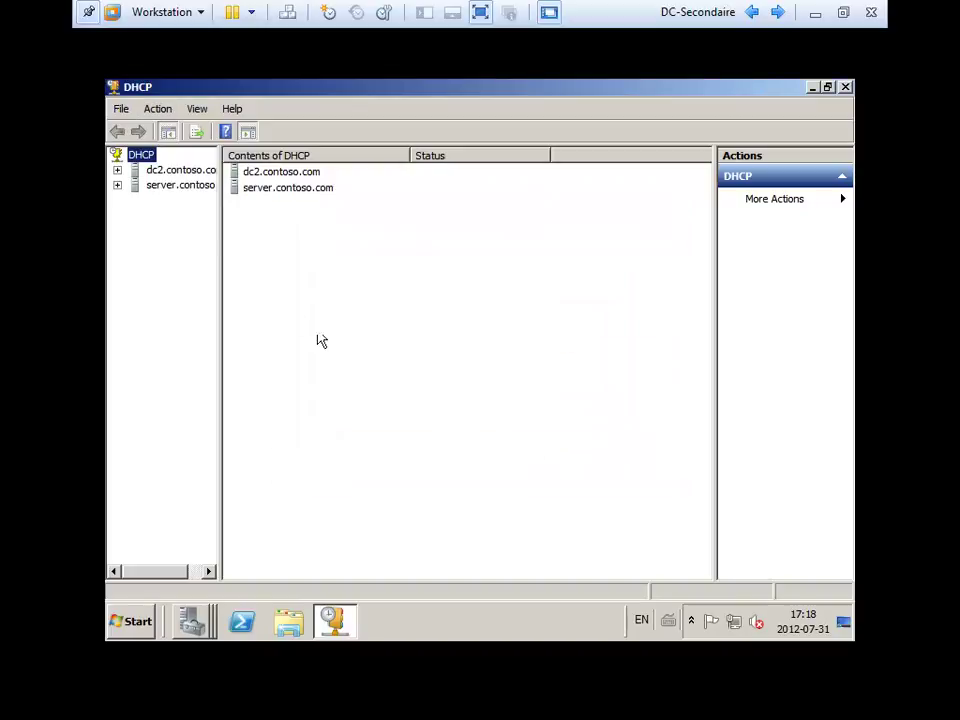
Show server.contoso.com's IPv4 scope address pool, 192.168.1.30–192.168.1.130.
{"action": "left_click_drag", "start_coordinate": [218, 221], "coordinate": [293, 225]}
{"action": "left_click", "coordinate": [117, 185]}
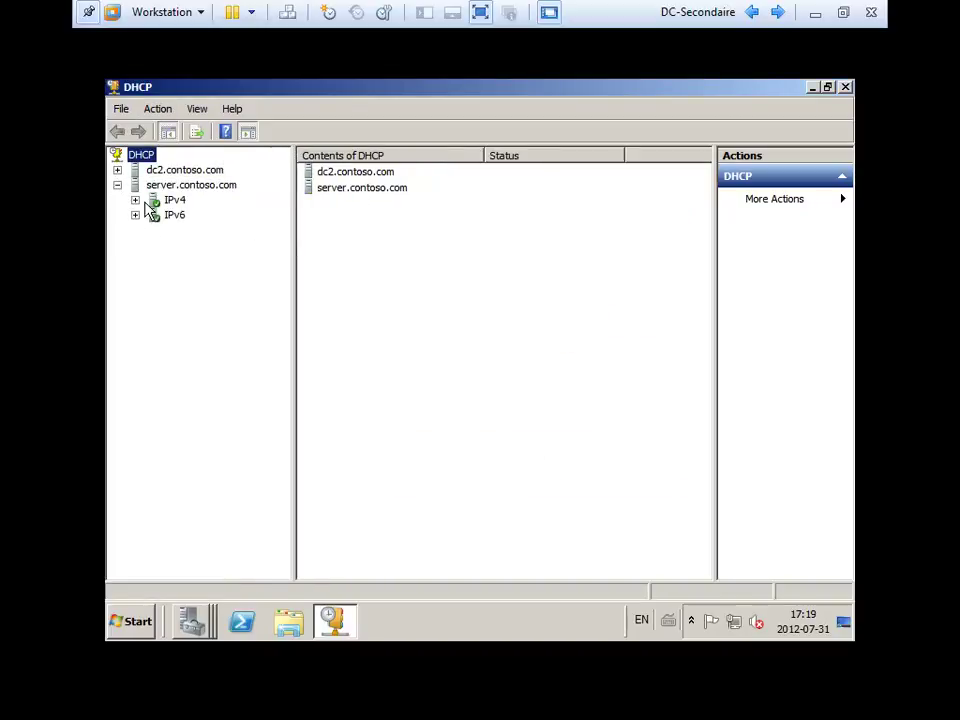
{"action": "left_click", "coordinate": [135, 200]}
{"action": "left_click", "coordinate": [153, 215]}
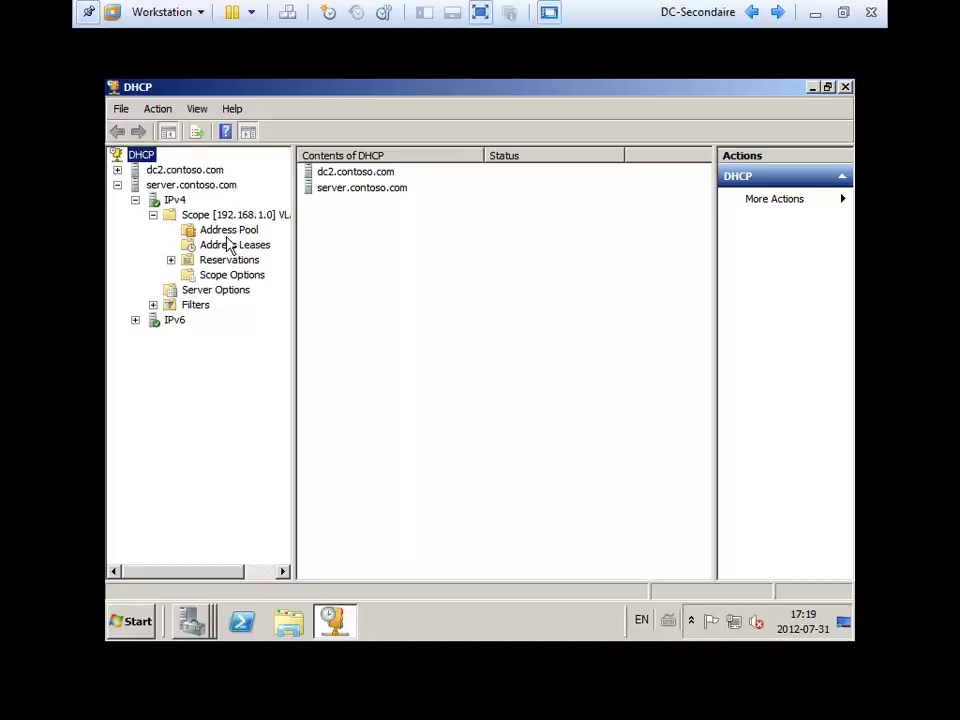
{"action": "left_click", "coordinate": [228, 230]}
{"action": "left_click", "coordinate": [354, 176]}
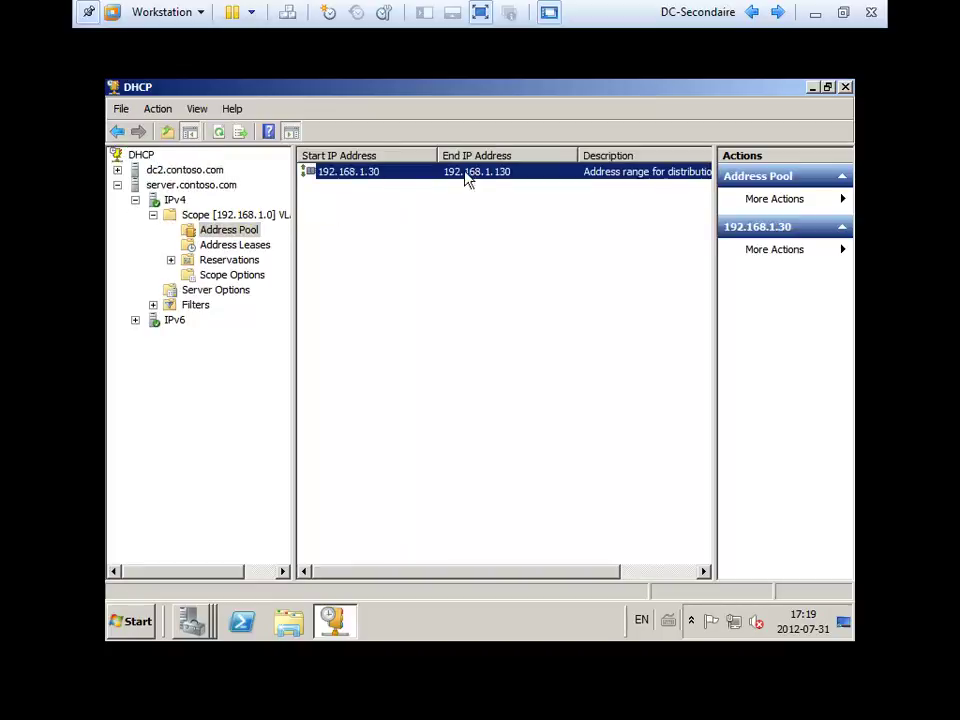
Show dc2.contoso.com's IPv4 scope address pool, 192.168.1.131–192.168.1.254.
{"action": "left_click", "coordinate": [117, 170]}
{"action": "left_click", "coordinate": [135, 185]}
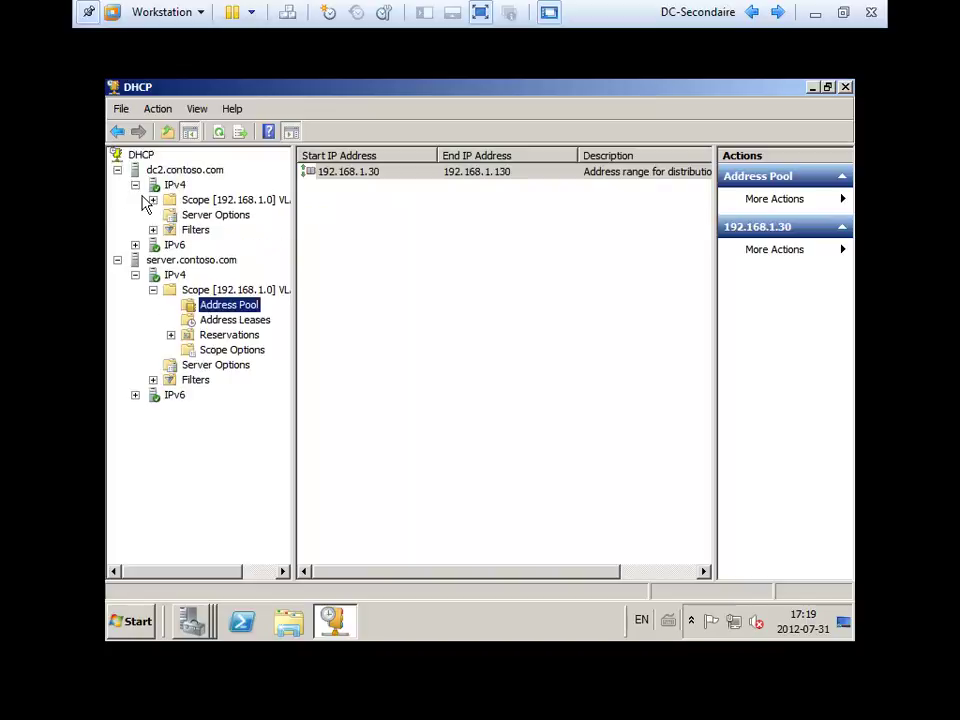
{"action": "left_click", "coordinate": [153, 200]}
{"action": "left_click", "coordinate": [228, 215]}
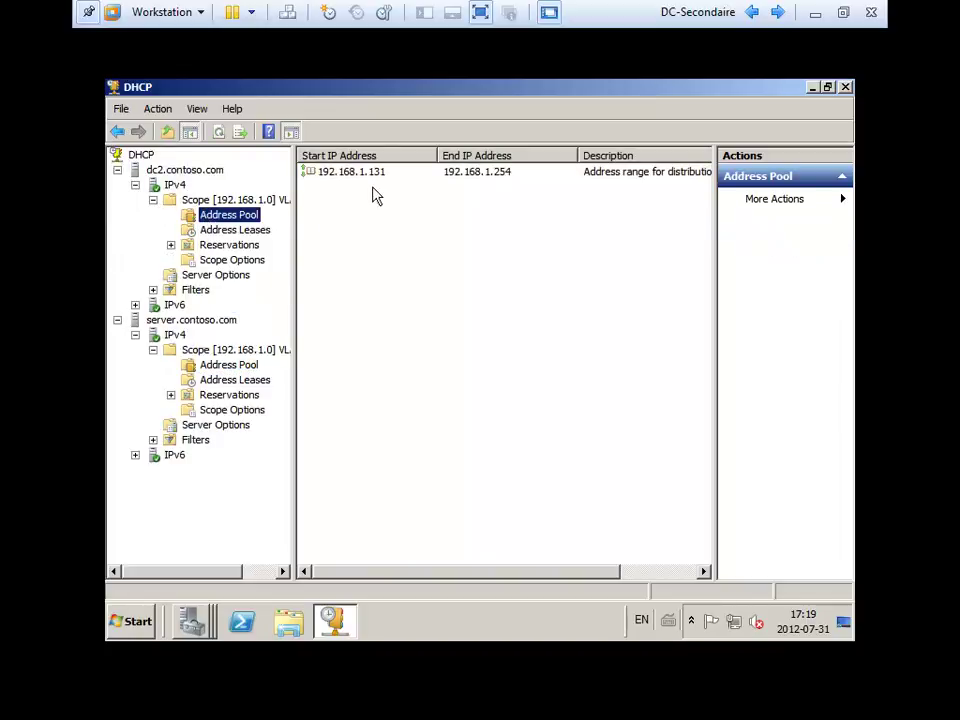
{"action": "left_click", "coordinate": [380, 174]}
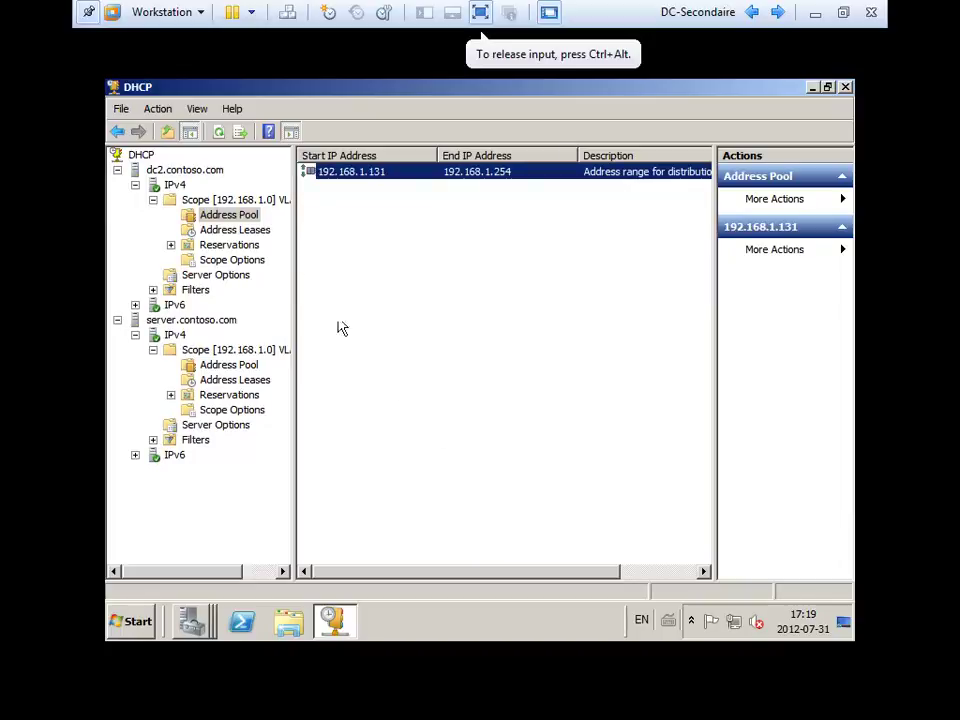
Close the DHCP console on DC2, returning to Server Manager's Roles page.
{"action": "left_click", "coordinate": [499, 340]}
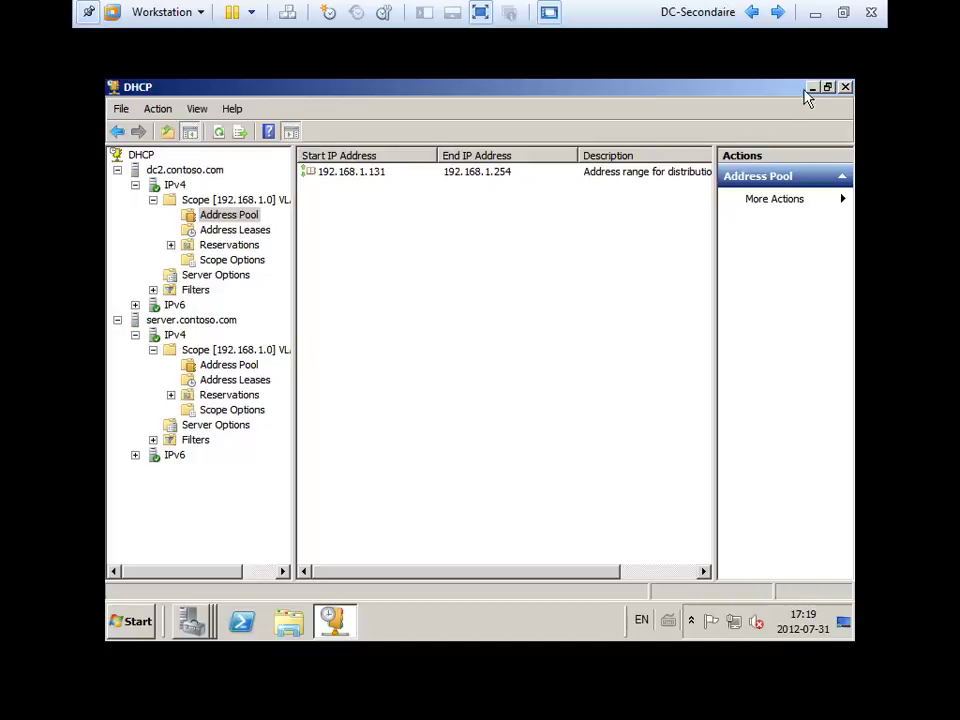
{"action": "left_click", "coordinate": [845, 87]}
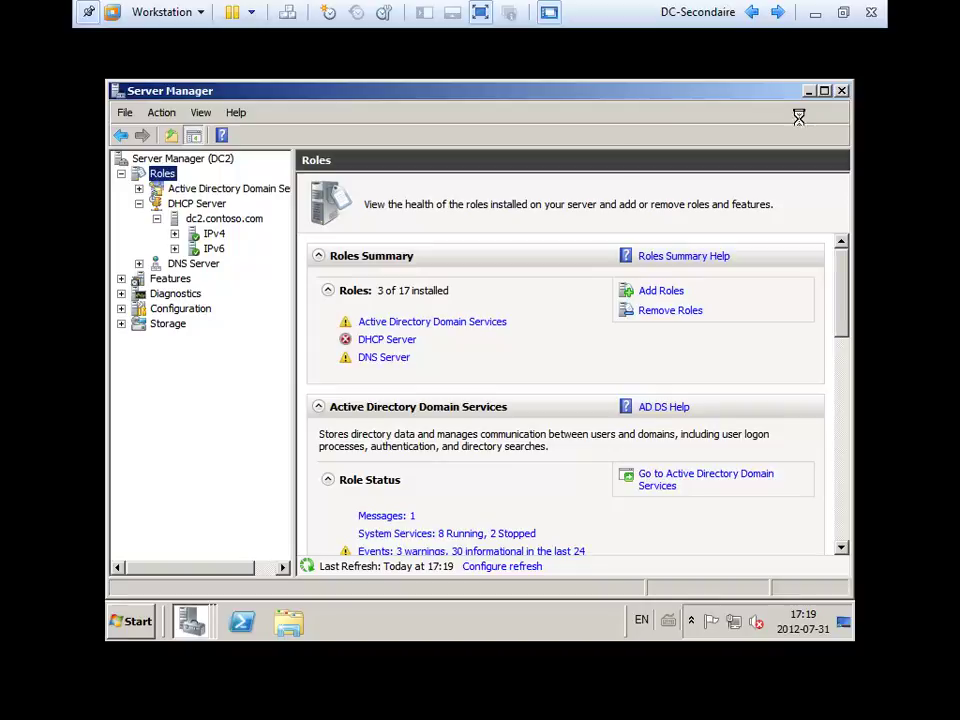